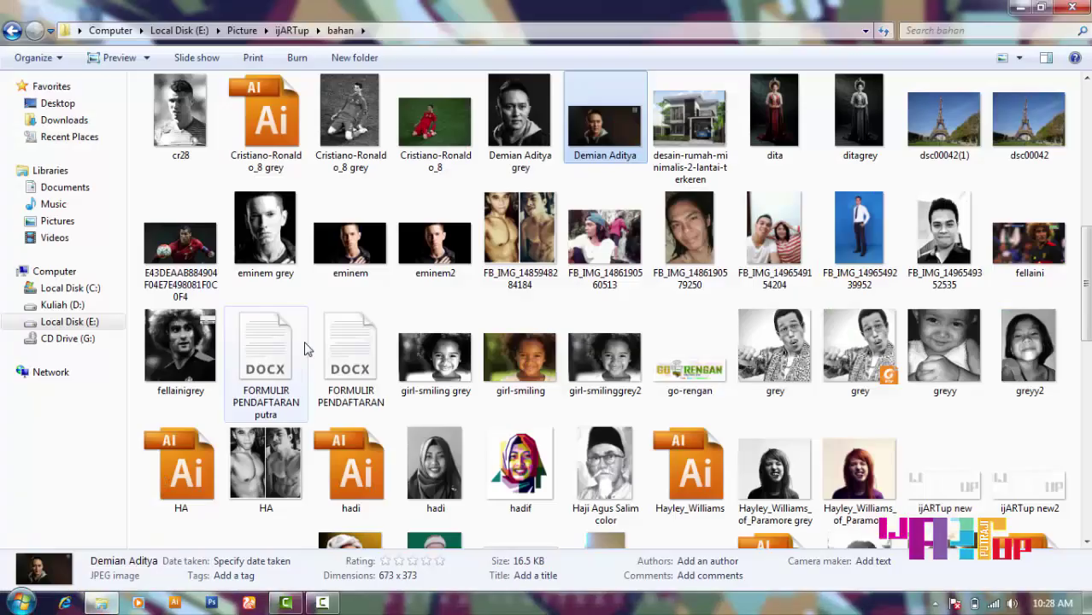
- Open the grey portrait JPEG from the bahan folder in Adobe Illustrator CS3
click(519, 115)
right_click(523, 122)
click(755, 247)
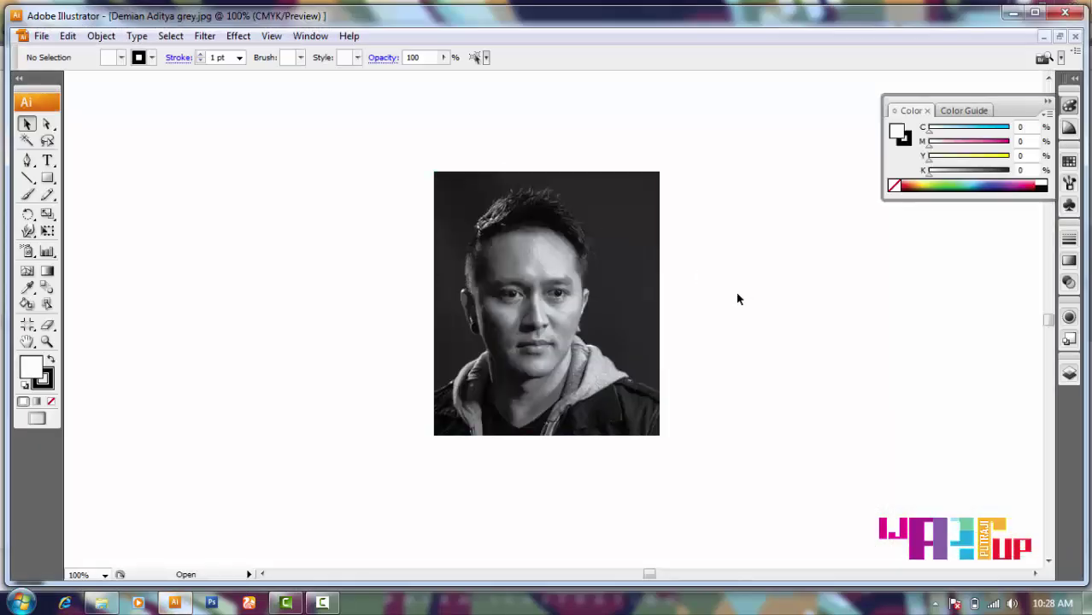
- Scale the photo up over the artboard and add a new layer above it
drag(645, 225, 783, 126)
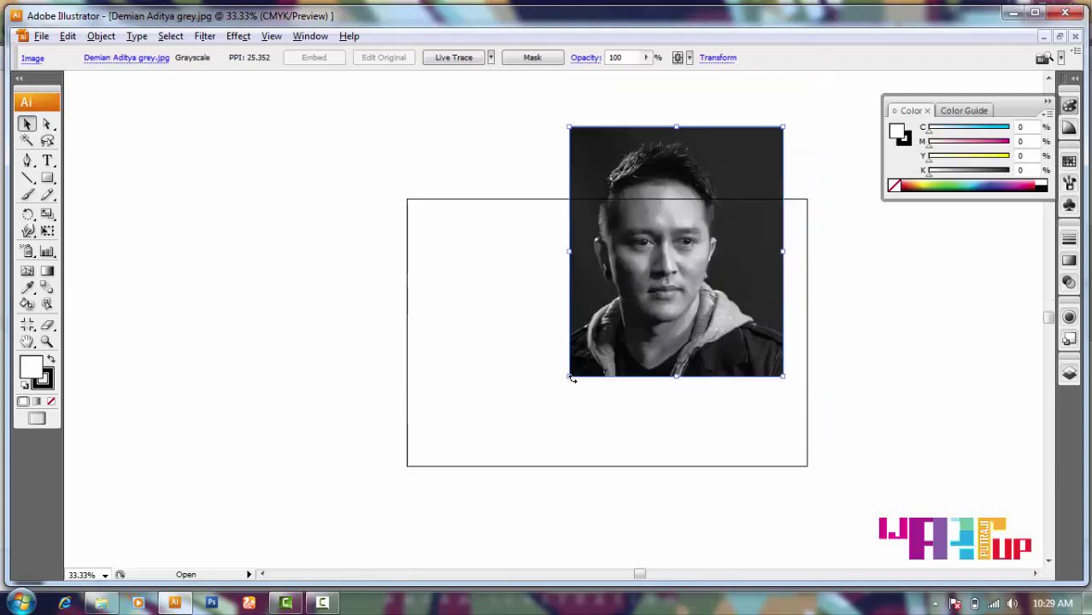
drag(571, 377, 347, 538)
click(1069, 374)
click(1002, 476)
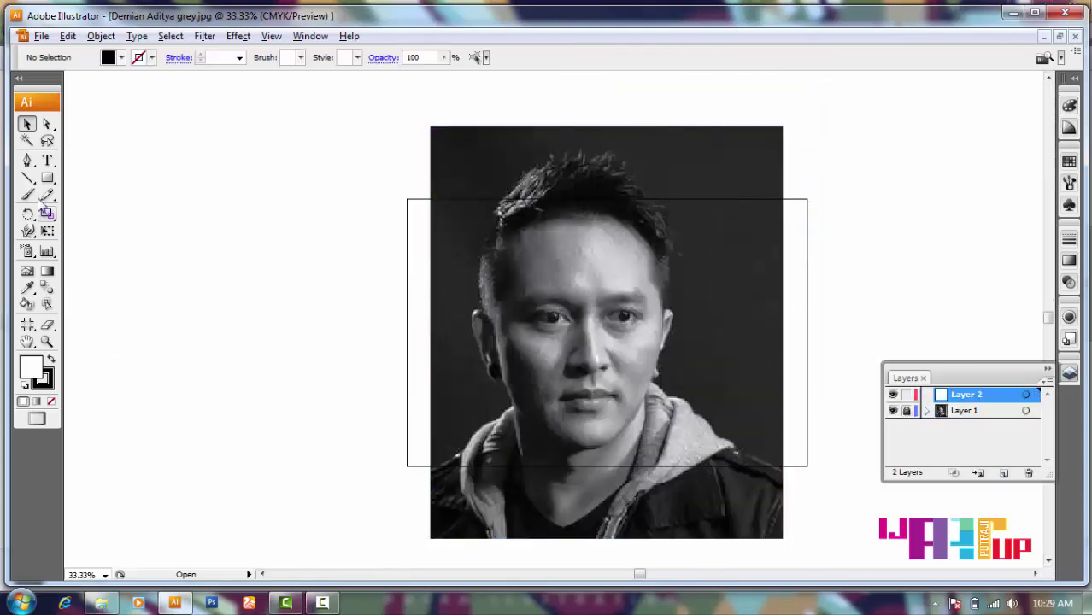
- Set up the Line Segment tool with a red 1 pt stroke and zoom in on the eye
key(backslash)
double_click(43, 378)
click(712, 205)
click(239, 57)
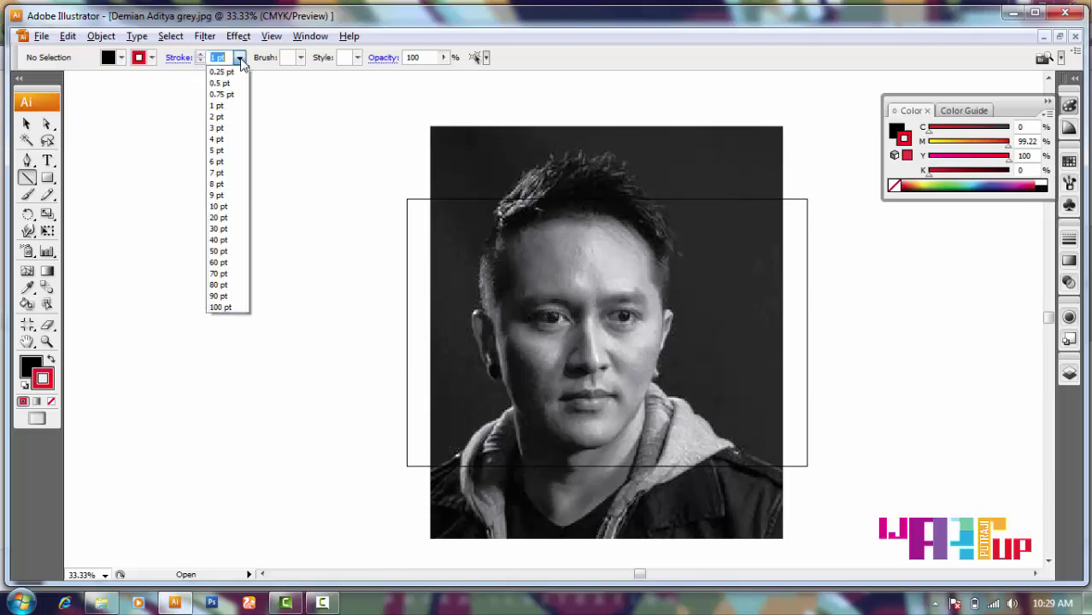
click(224, 106)
key(ctrl+equal)
key(ctrl+equal)
key(ctrl+equal)
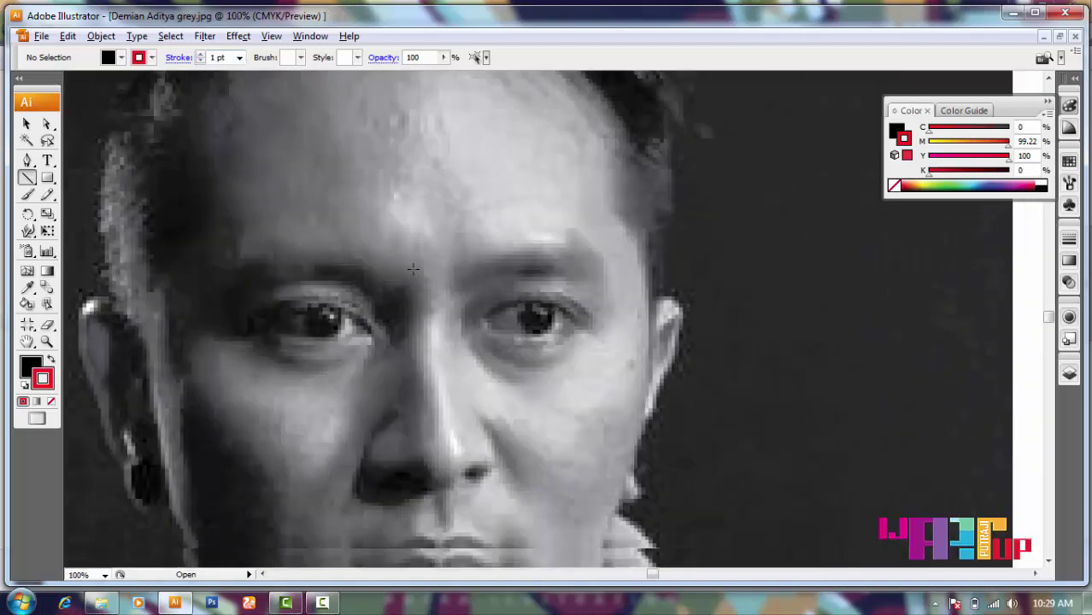
key(ctrl+equal)
key(ctrl+equal)
key(ctrl+equal)
- Draw two horizontal red lines above the eye and diagonals along its corner
scroll(462, 315, up, 3)
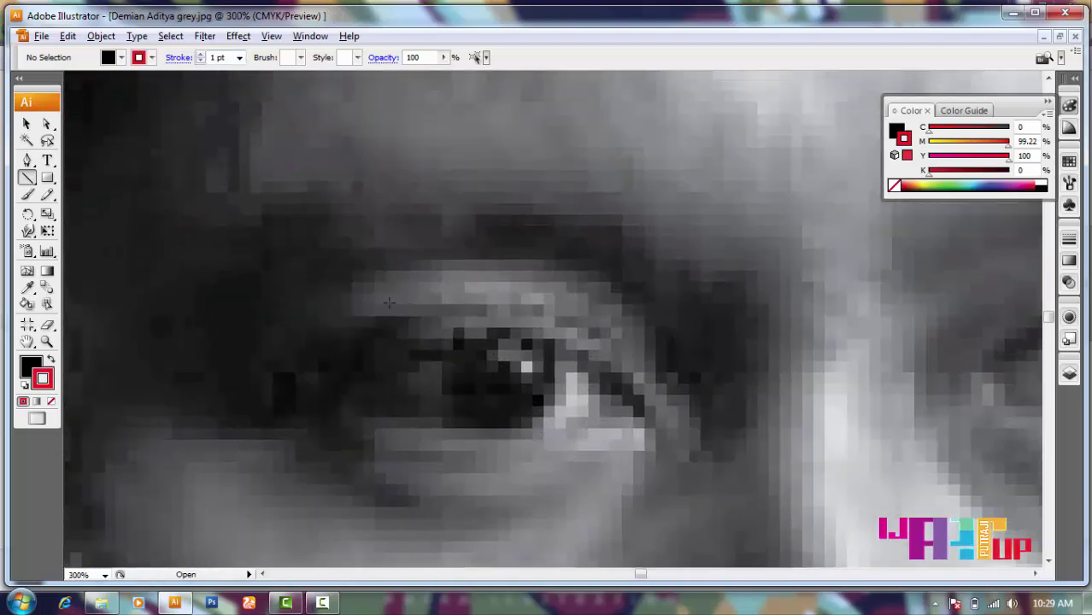
mouse_move(382, 303)
mouse_down()
mouse_move(562, 304)
mouse_move(620, 349)
mouse_up()
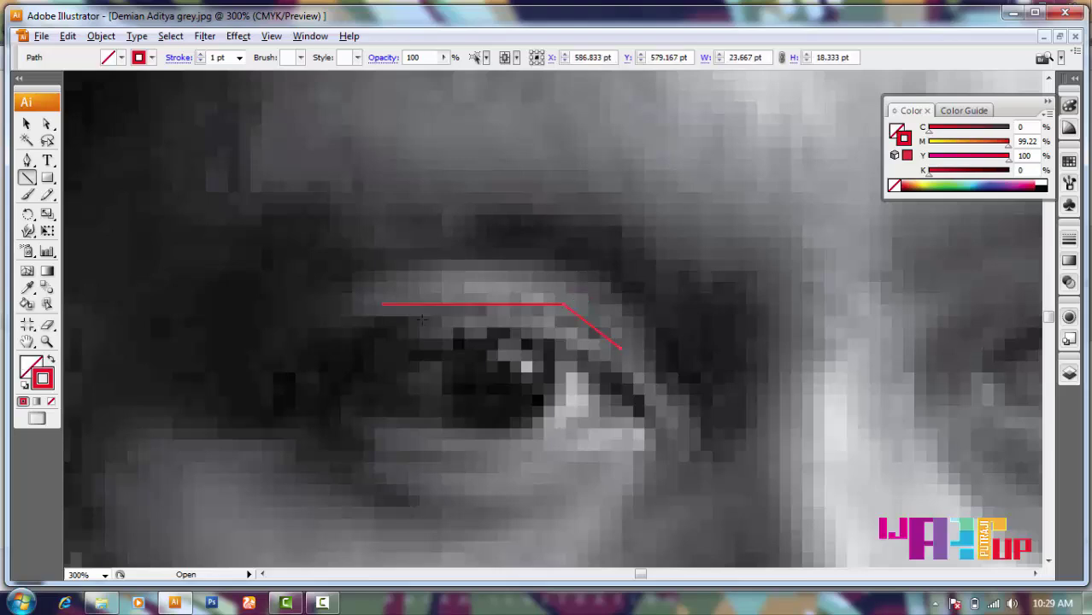
drag(564, 318, 424, 319)
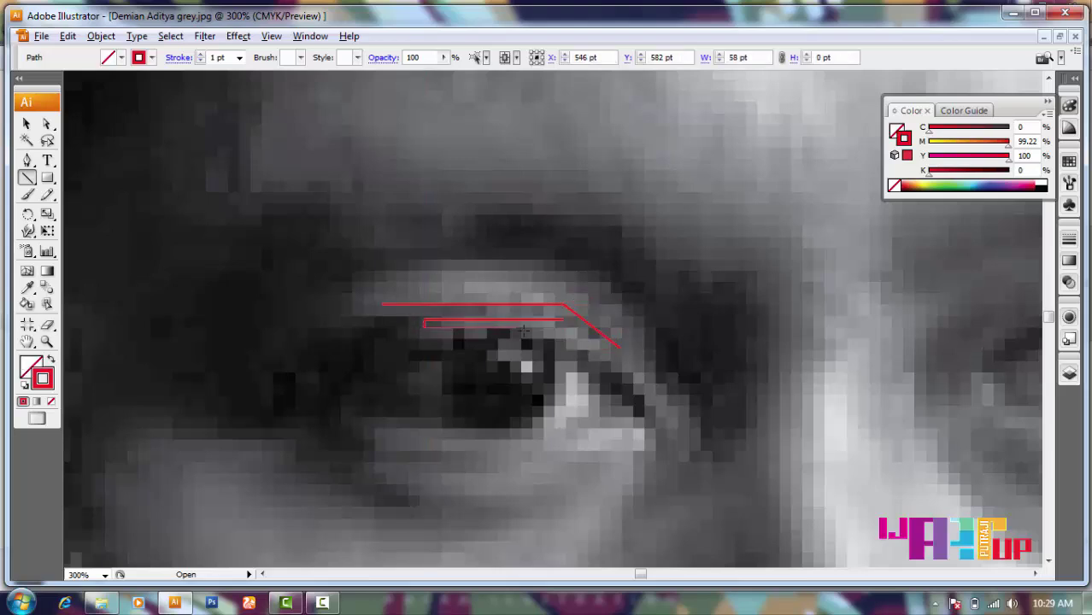
drag(673, 427, 672, 428)
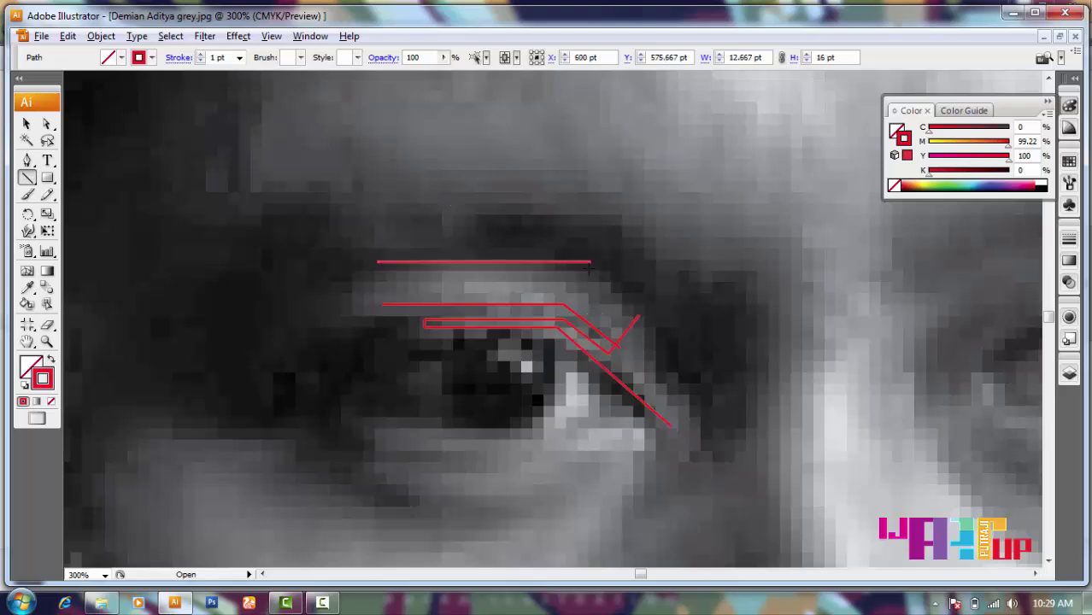
drag(701, 413, 701, 412)
- Add vertical lines with a crossbar at the eye's inner side and horizontal lines beneath it
key(ctrl+plus)
key(ctrl+plus)
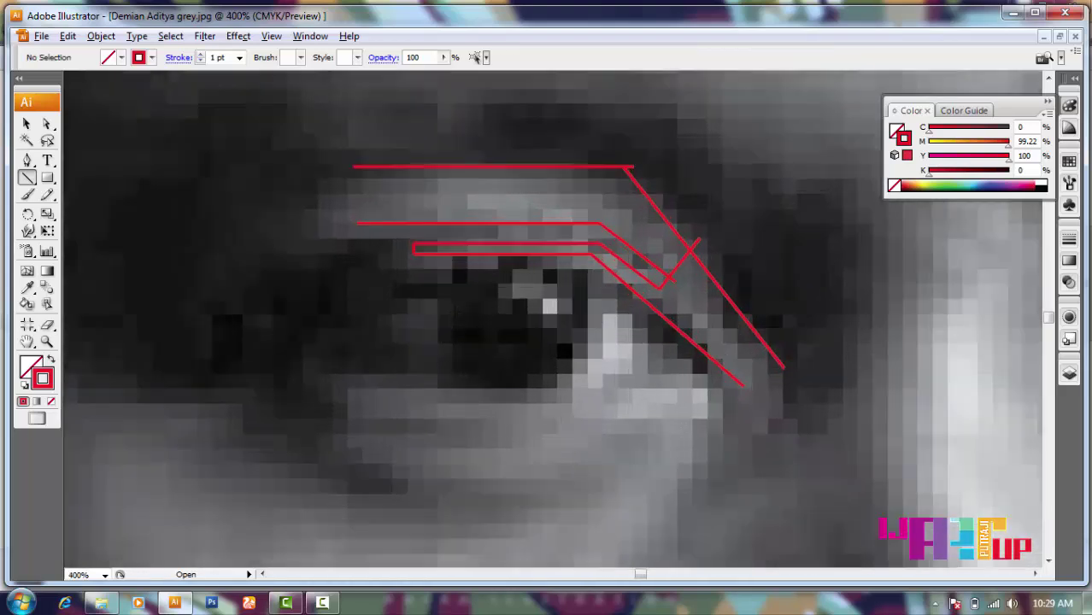
drag(431, 291, 431, 443)
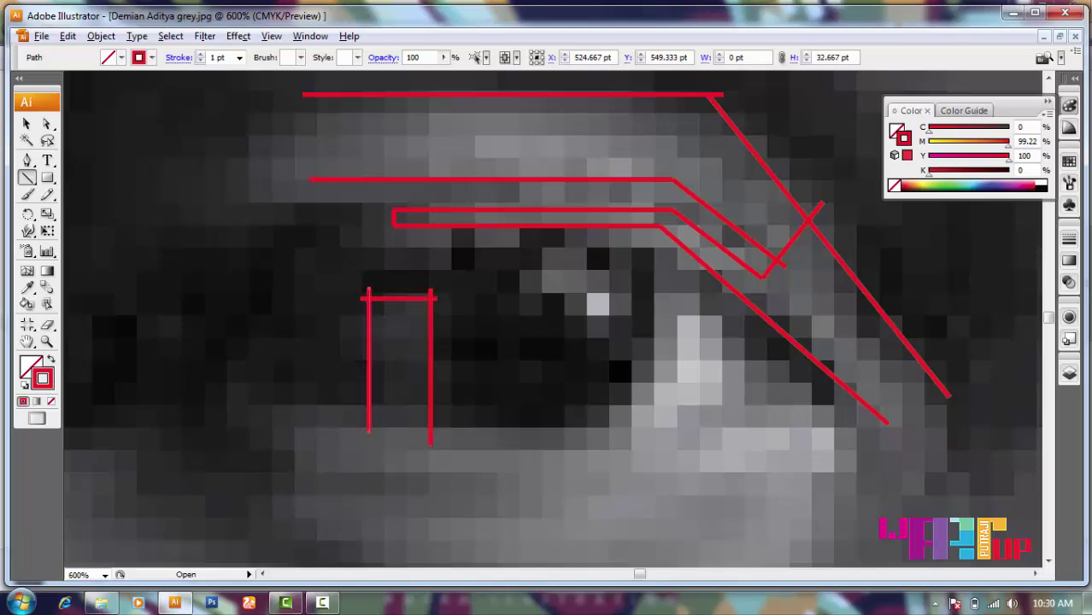
drag(395, 342, 391, 369)
drag(389, 369, 441, 369)
scroll(451, 366, left, 2)
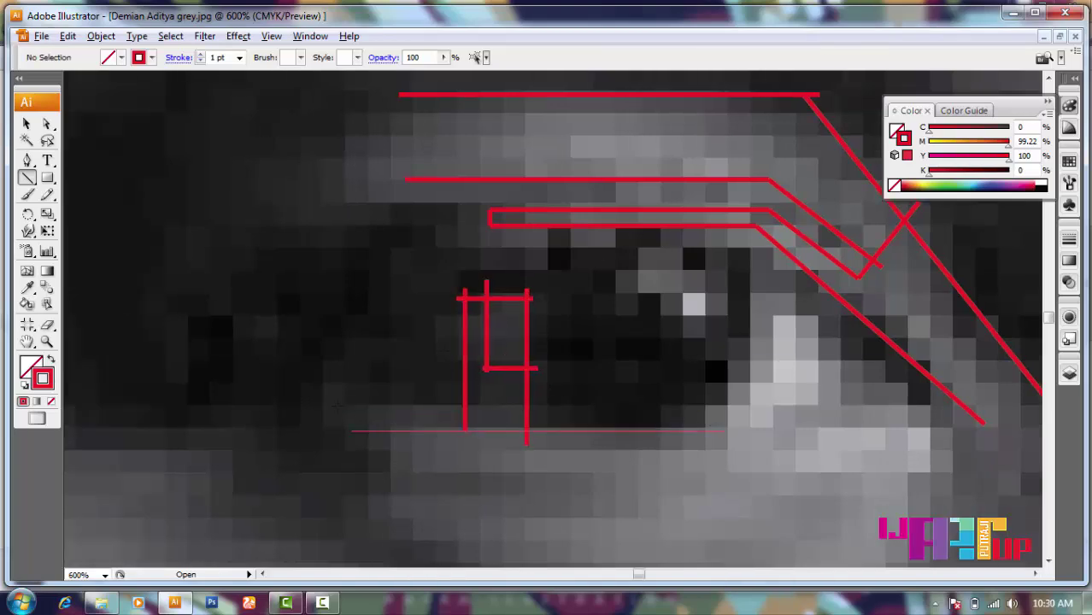
drag(724, 431, 724, 430)
key(ctrl+minus)
key(ctrl+minus)
key(ctrl+minus)
key(ctrl+plus)
key(ctrl+plus)
key(ctrl+plus)
drag(353, 337, 352, 423)
drag(340, 371, 513, 371)
ctrl+click(471, 430)
scroll(471, 430, right, 2)
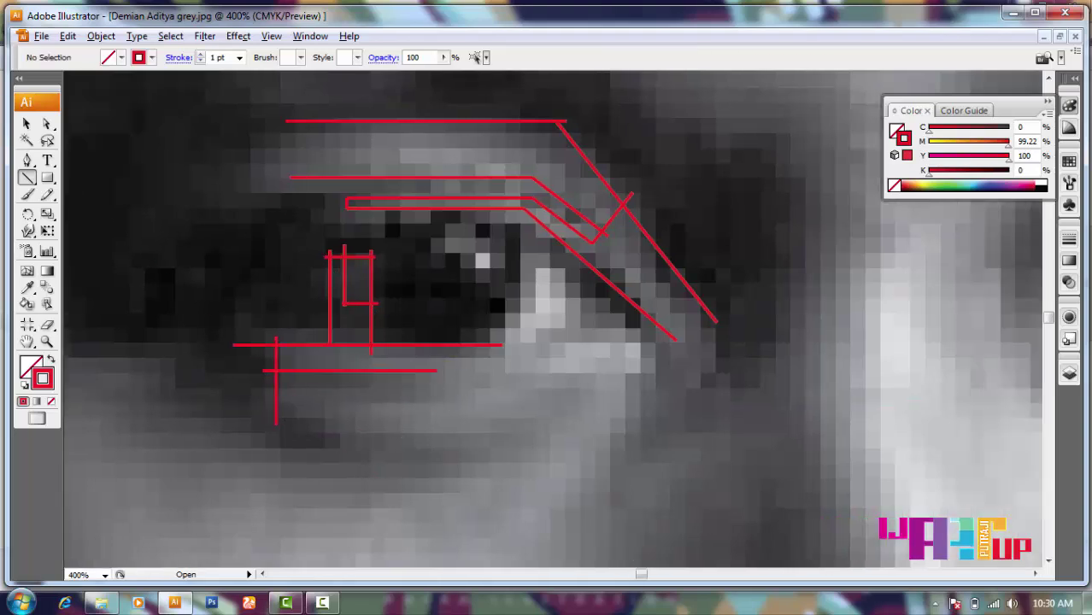
- Box the pupil with four red edges and draw a cross of lines inside
key(ctrl+plus)
key(ctrl+plus)
drag(413, 364, 413, 372)
drag(402, 369, 549, 369)
drag(411, 252, 560, 252)
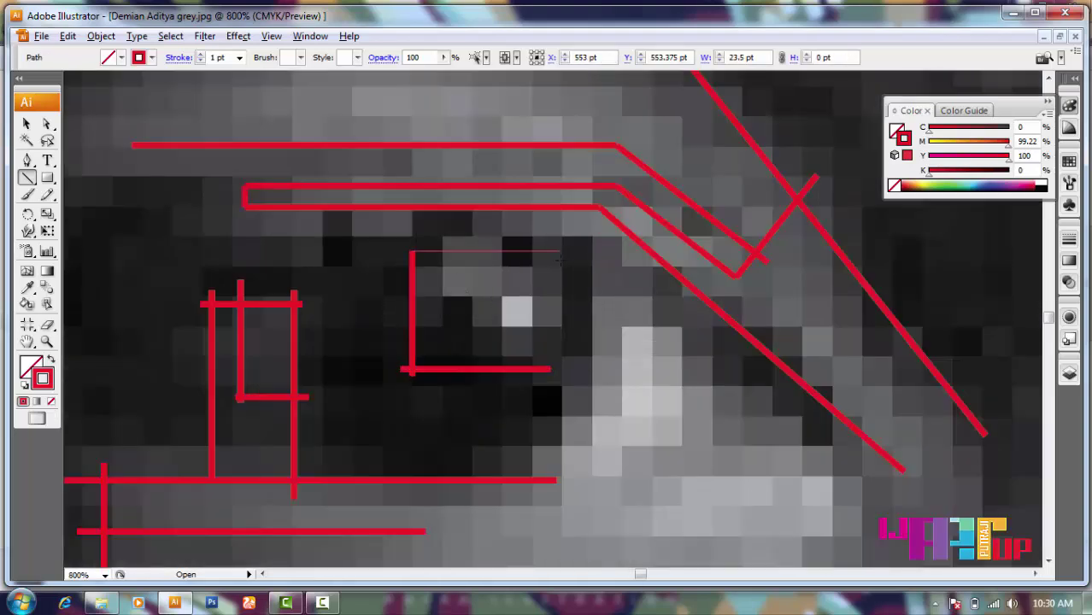
drag(554, 369, 556, 369)
key(ctrl+z)
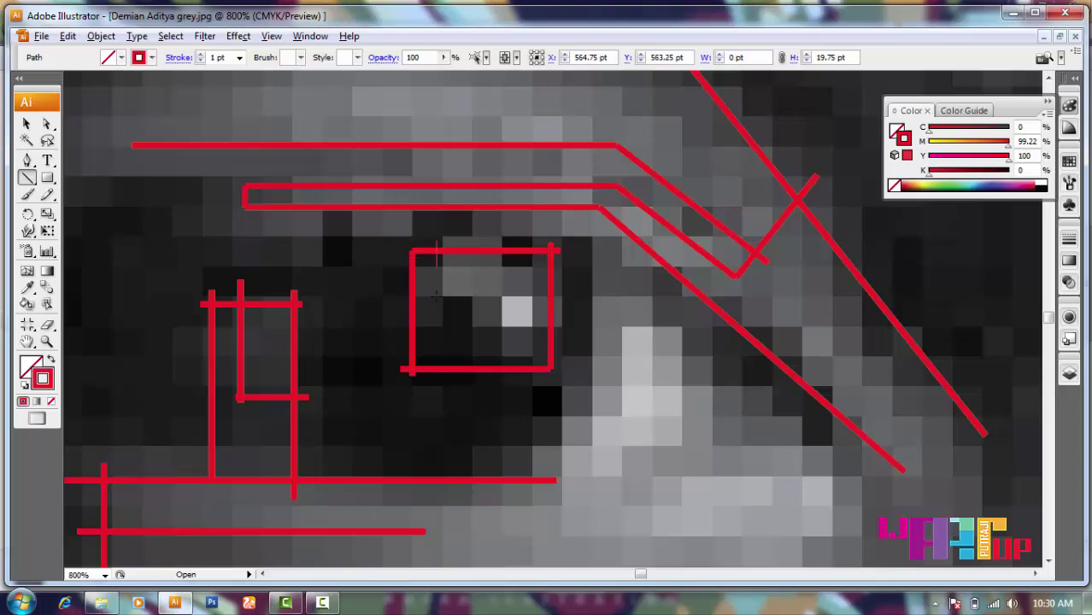
key(ctrl+shift+z)
mouse_move(404, 307)
mouse_down()
mouse_move(501, 308)
mouse_move(500, 383)
mouse_up()
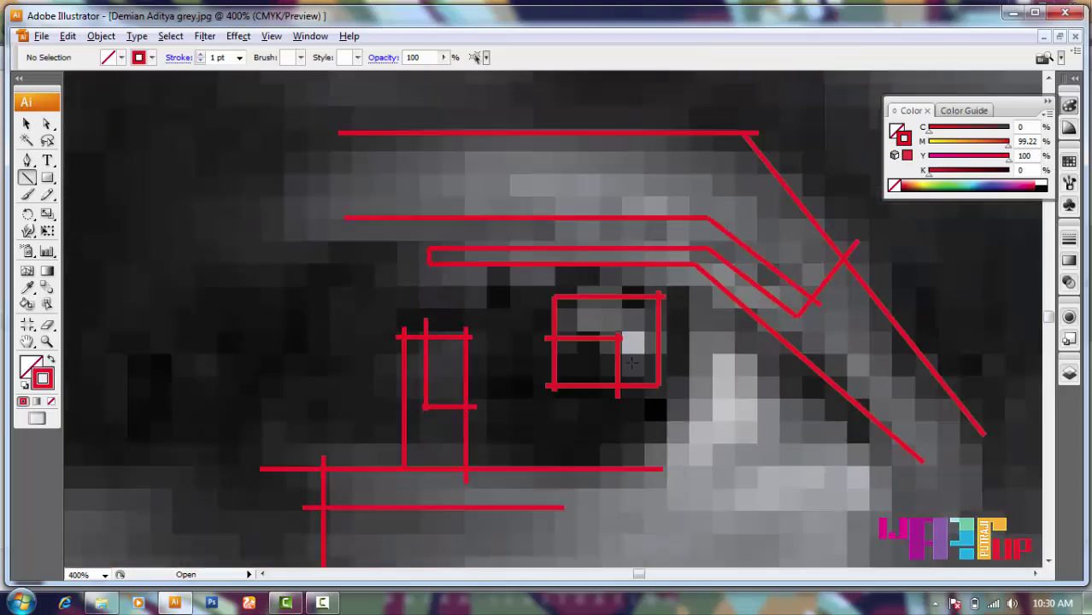
- Trace the lower eyelid with a diagonal toward the corner and a vertical line below it
key(ctrl+minus)
drag(528, 345, 527, 349)
mouse_move(527, 350)
mouse_down()
mouse_move(551, 351)
mouse_move(646, 415)
mouse_up()
scroll(561, 389, up, 1)
key(ctrl+minus)
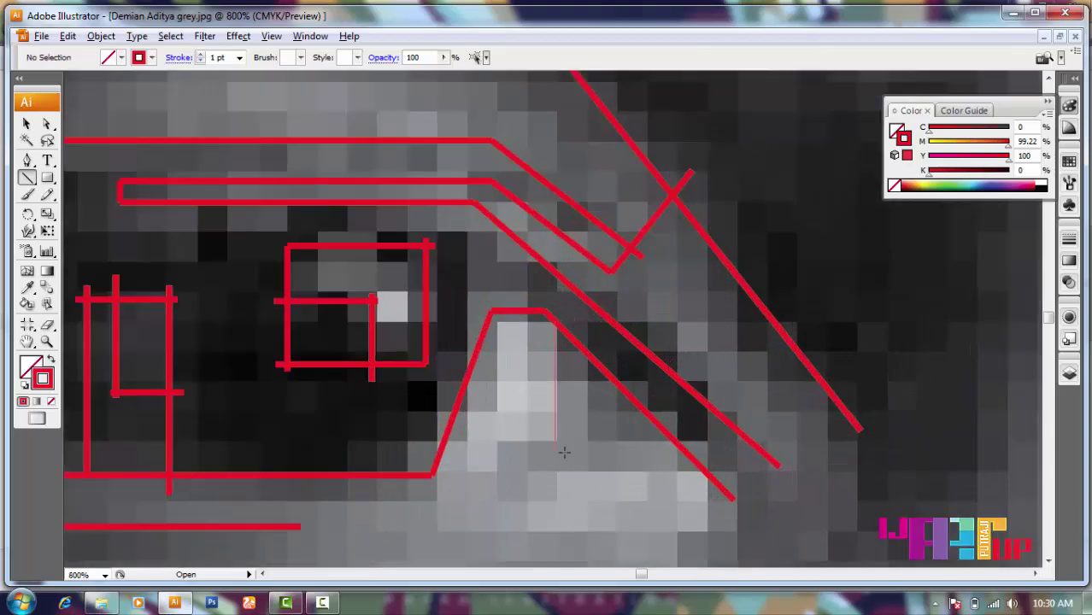
drag(555, 318, 556, 510)
- Add horizontal and vertical lines under the eye and a short line on the cheek
key(ctrl+minus)
key(ctrl+minus)
drag(437, 384, 597, 384)
key(ctrl+plus)
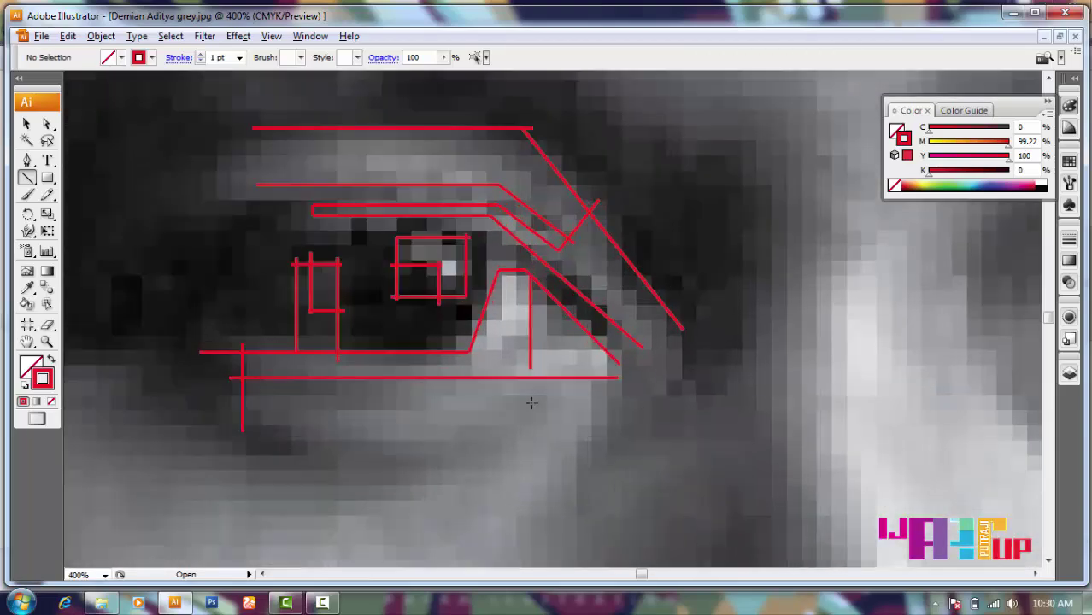
drag(531, 262, 531, 435)
scroll(419, 374, down, 3)
drag(420, 374, 442, 373)
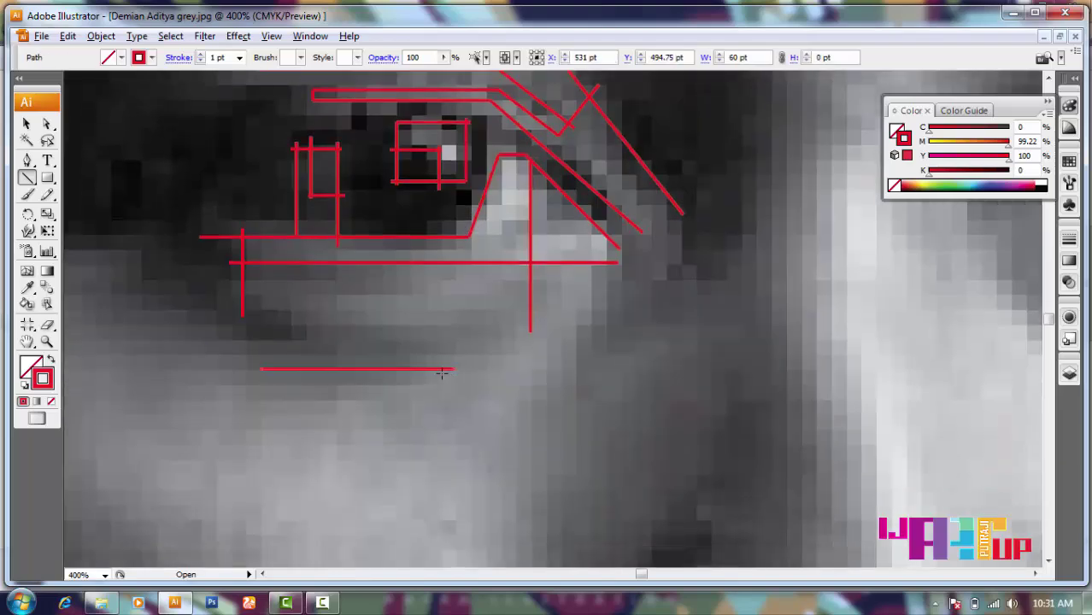
scroll(427, 282, left, 2)
- Draw a diagonal above the eye and a horizontal line across the upper eyelid
key(ctrl+0)
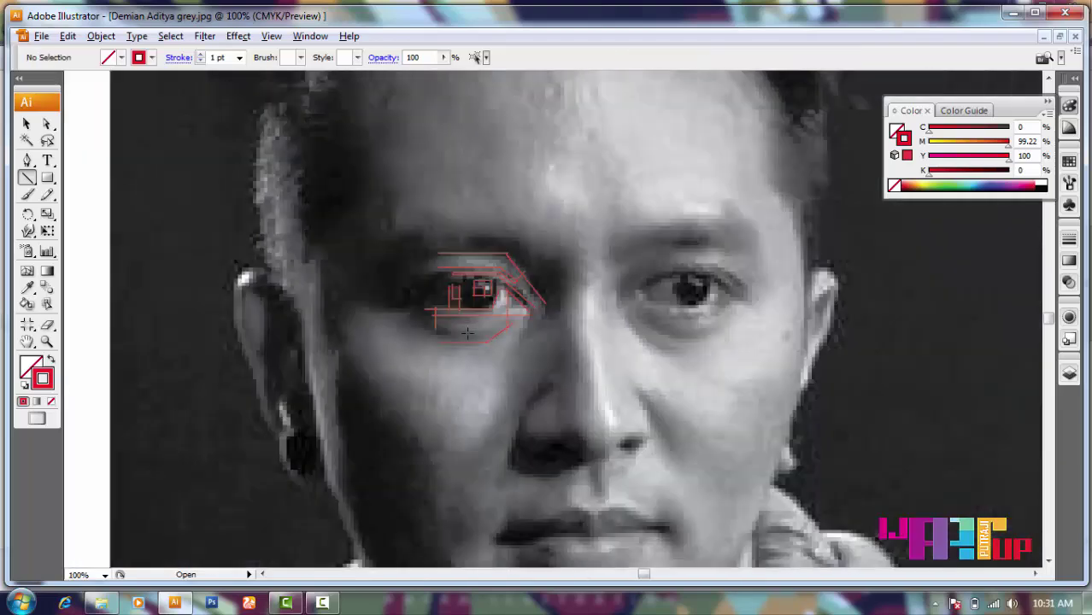
key(ctrl+plus)
key(ctrl+plus)
key(ctrl+plus)
key(ctrl+minus)
key(ctrl+minus)
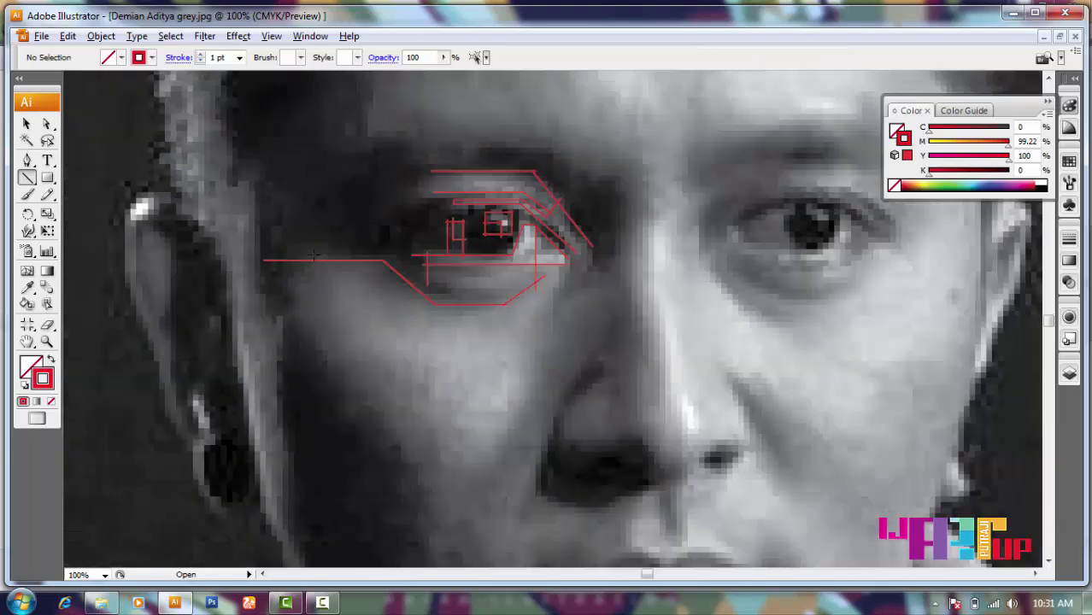
scroll(313, 245, up, 2)
scroll(313, 244, up, 3)
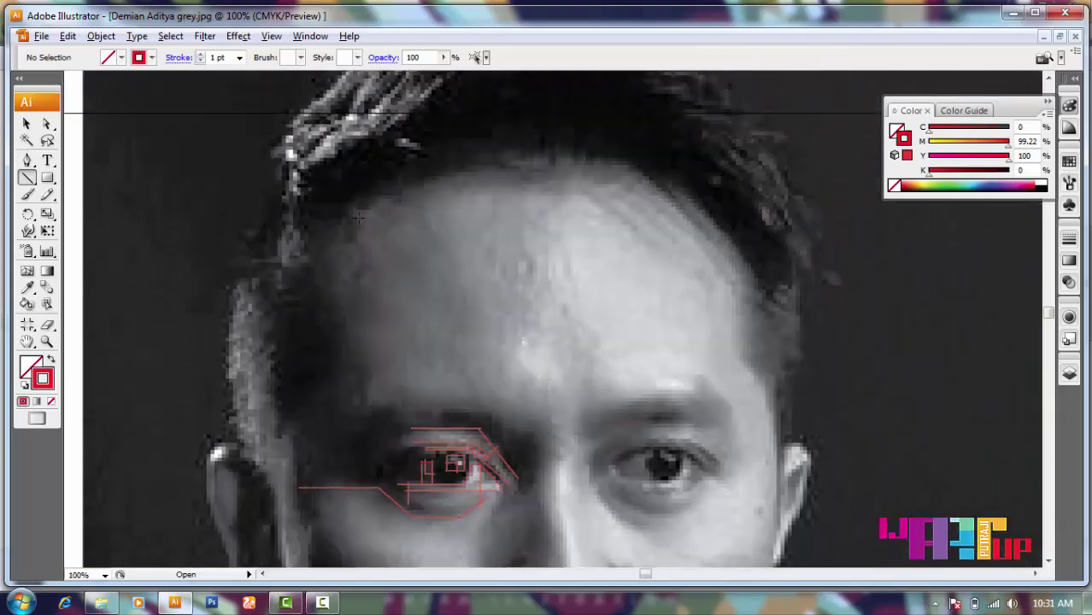
key(ctrl+plus)
key(ctrl+plus)
key(ctrl+plus)
drag(462, 266, 365, 339)
drag(707, 322, 353, 321)
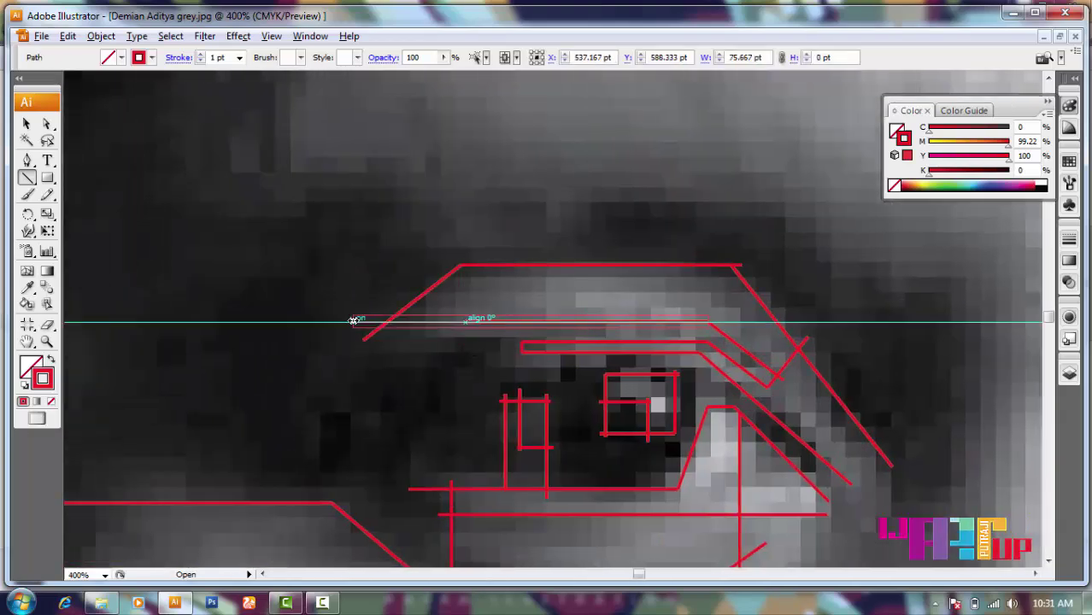
- Add a diagonal down from the eye's upper corner and a line above the eyebrow
scroll(423, 333, right, 2)
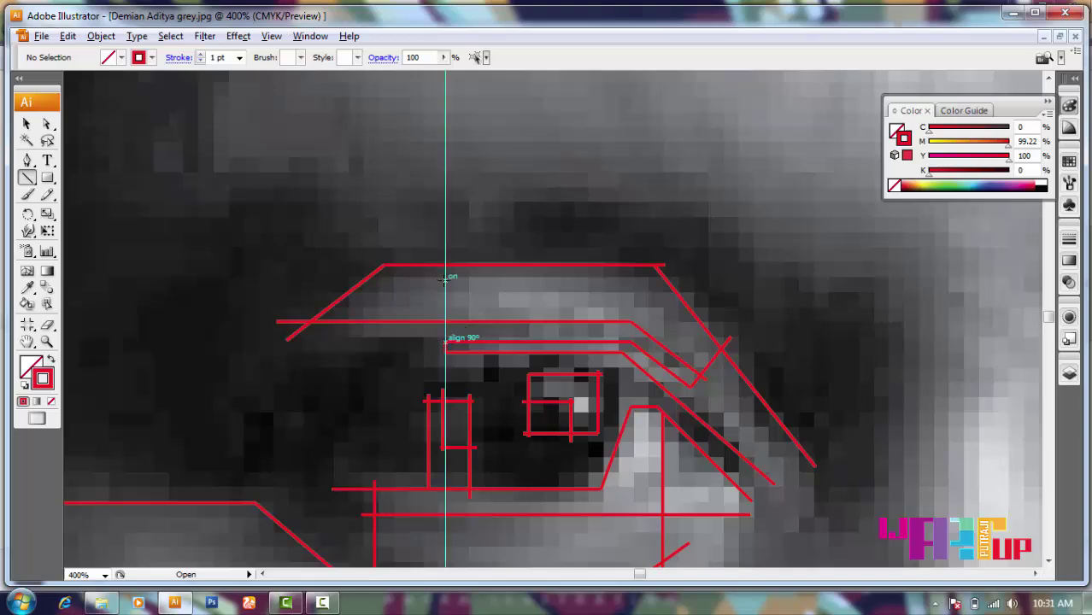
key(ctrl+minus)
key(ctrl+minus)
drag(548, 247, 626, 346)
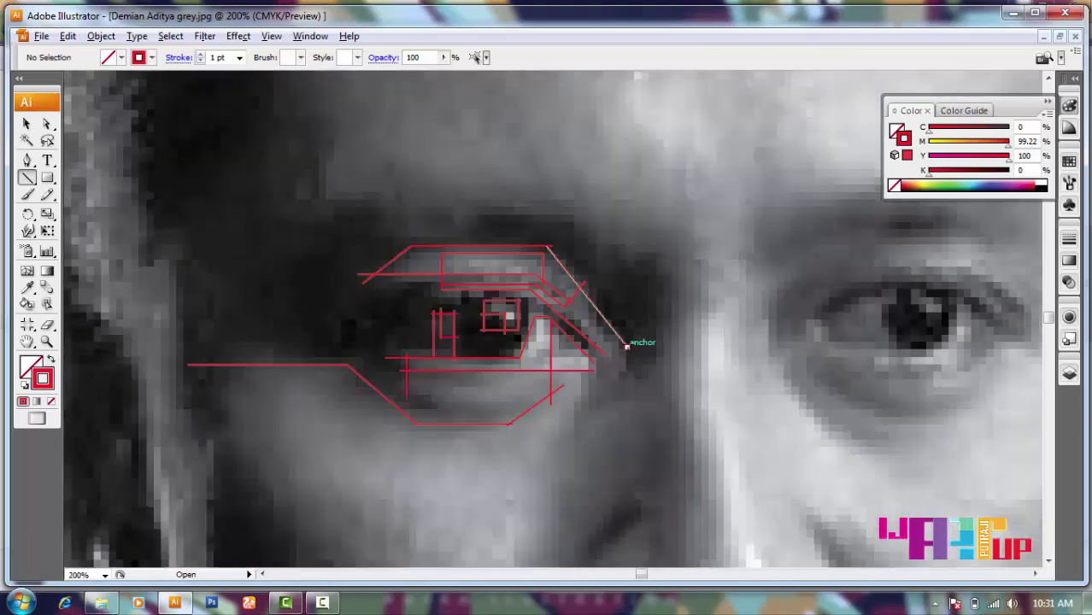
scroll(626, 346, up, 2)
mouse_move(334, 277)
mouse_down()
mouse_move(599, 283)
mouse_move(411, 295)
mouse_move(411, 150)
mouse_up()
scroll(410, 150, down, 2)
scroll(410, 149, right, 2)
- Run red lines from the nose bridge down the side of the nose to its base
mouse_move(495, 207)
mouse_down()
mouse_move(556, 257)
mouse_move(601, 256)
mouse_up()
scroll(591, 168, down, 2)
drag(606, 433, 605, 456)
drag(605, 457, 510, 456)
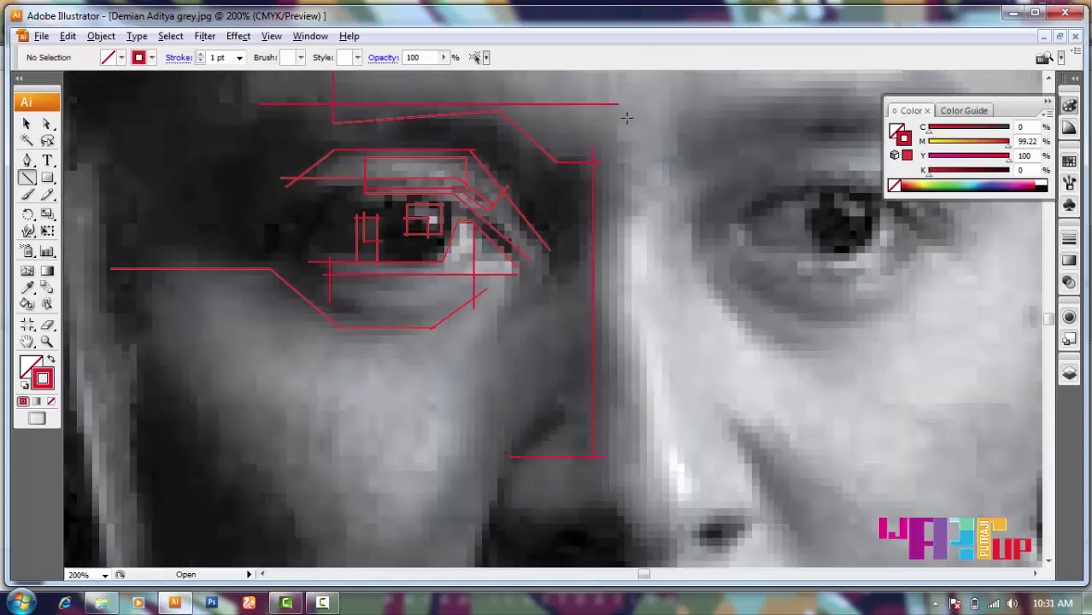
drag(628, 513, 769, 513)
scroll(731, 445, down, 2)
scroll(732, 445, right, 2)
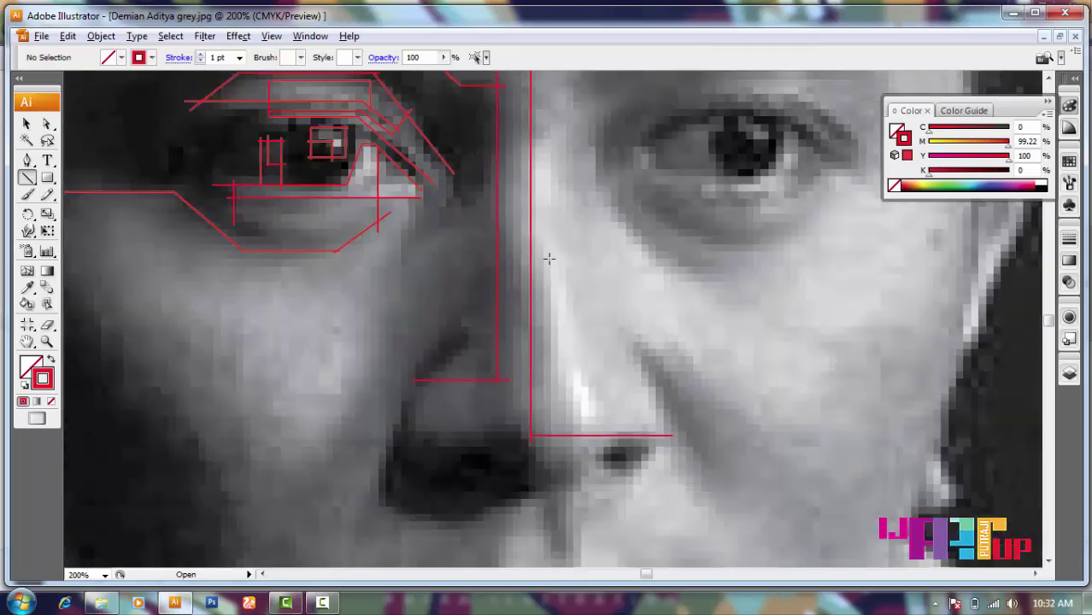
scroll(453, 404, up, 2)
mouse_move(446, 357)
mouse_down()
mouse_move(448, 437)
mouse_move(671, 428)
mouse_up()
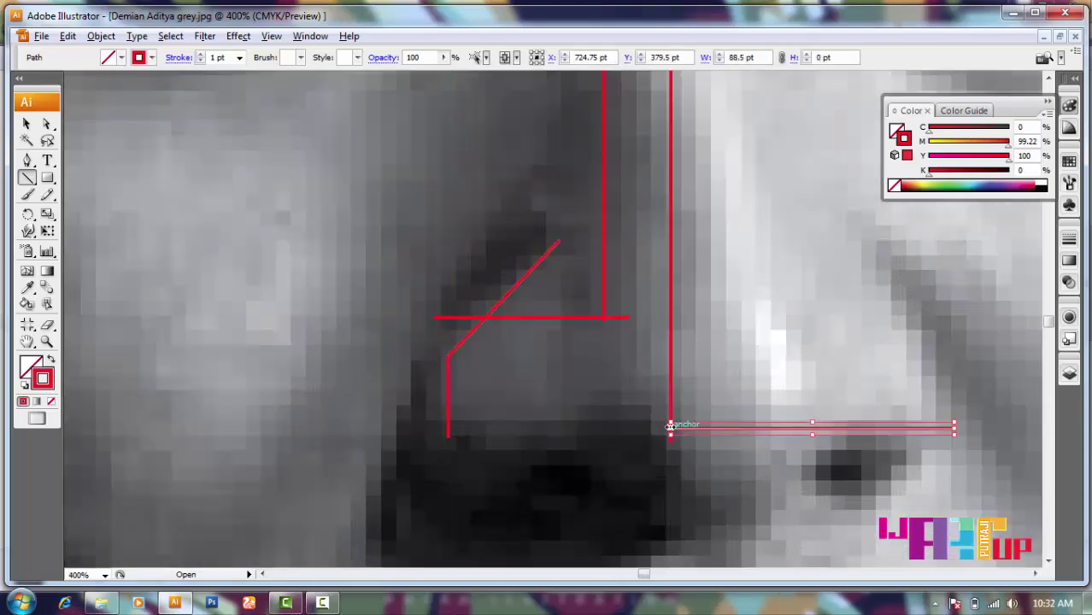
- Trace down beside the nose and around the near nostril's base with red lines
scroll(671, 428, down, 2)
scroll(670, 358, down, 2)
mouse_move(671, 289)
mouse_down()
mouse_move(670, 314)
mouse_move(745, 371)
mouse_up()
scroll(745, 371, down, 3)
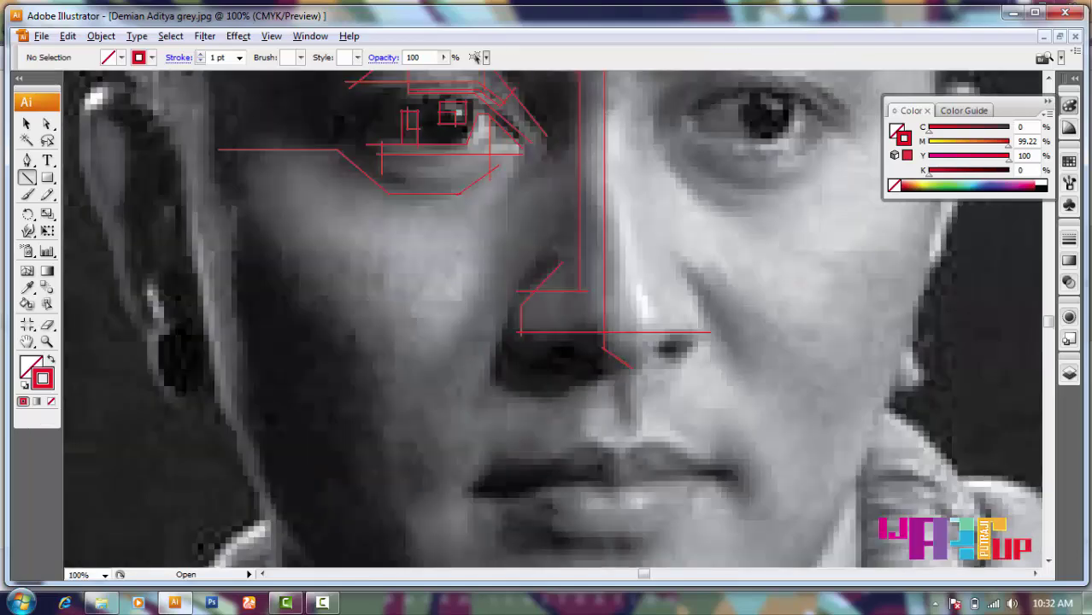
scroll(745, 371, up, 2)
drag(524, 376, 524, 395)
drag(514, 382, 600, 417)
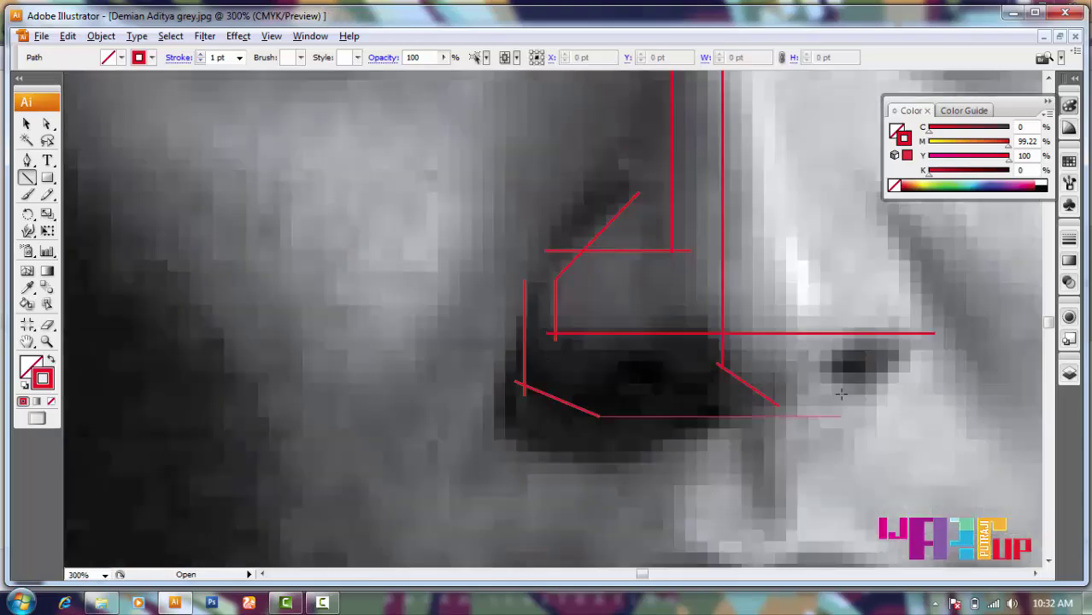
drag(841, 394, 800, 393)
- Outline the far nostril with diagonal, vertical and horizontal red lines
scroll(695, 395, up, 2)
scroll(694, 395, up, 2)
drag(617, 270, 564, 320)
mouse_move(564, 320)
mouse_down()
mouse_move(557, 403)
mouse_move(738, 404)
mouse_up()
scroll(738, 404, right, 3)
drag(646, 134, 646, 342)
scroll(650, 342, up, 3)
drag(402, 241, 697, 241)
drag(684, 235, 684, 403)
- Add a horizontal line under the nostril and a diagonal along its outer edge
scroll(230, 350, down, 2)
scroll(255, 359, down, 1)
scroll(371, 428, down, 1)
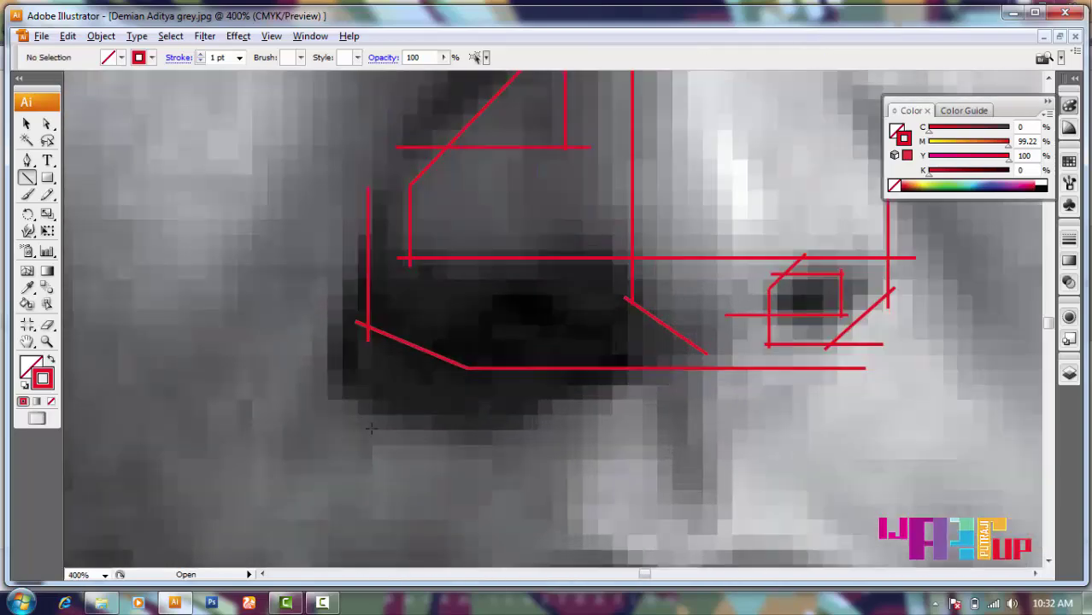
drag(357, 421, 538, 420)
drag(364, 440, 311, 325)
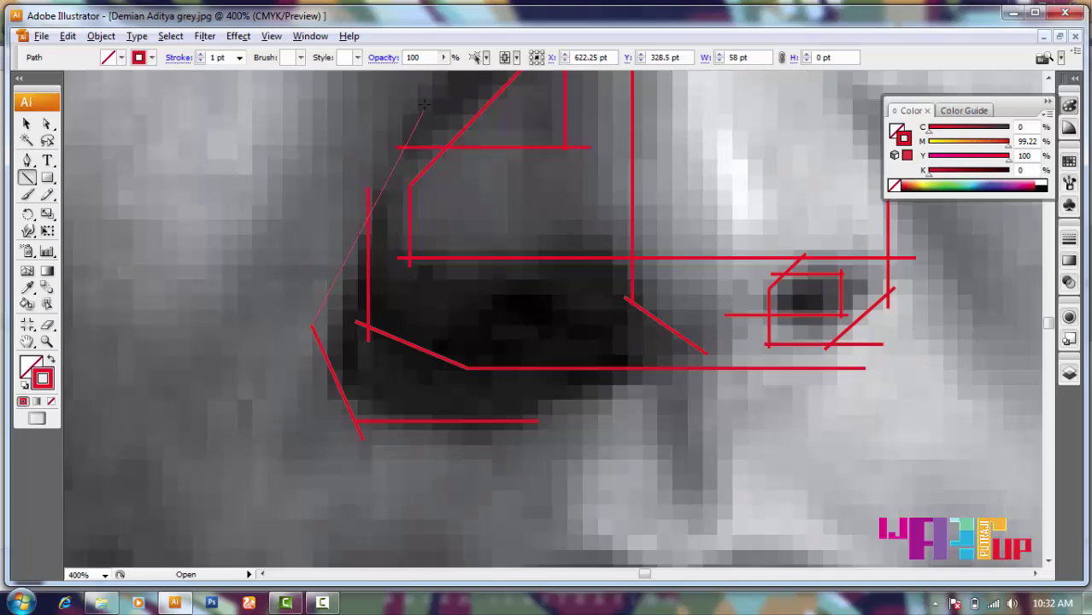
scroll(424, 105, down, 2)
scroll(358, 288, up, 1)
drag(424, 104, 389, 246)
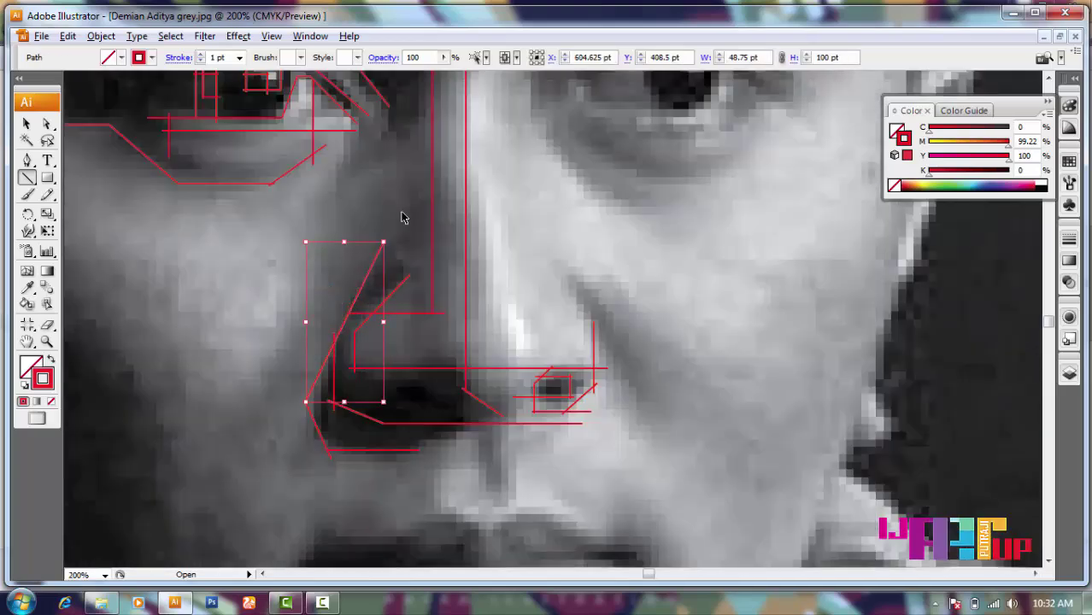
ctrl+click(399, 221)
- Draw vertical and horizontal lines descending from the nose base to the upper lip
scroll(395, 225, left, 3)
scroll(625, 335, down, 3)
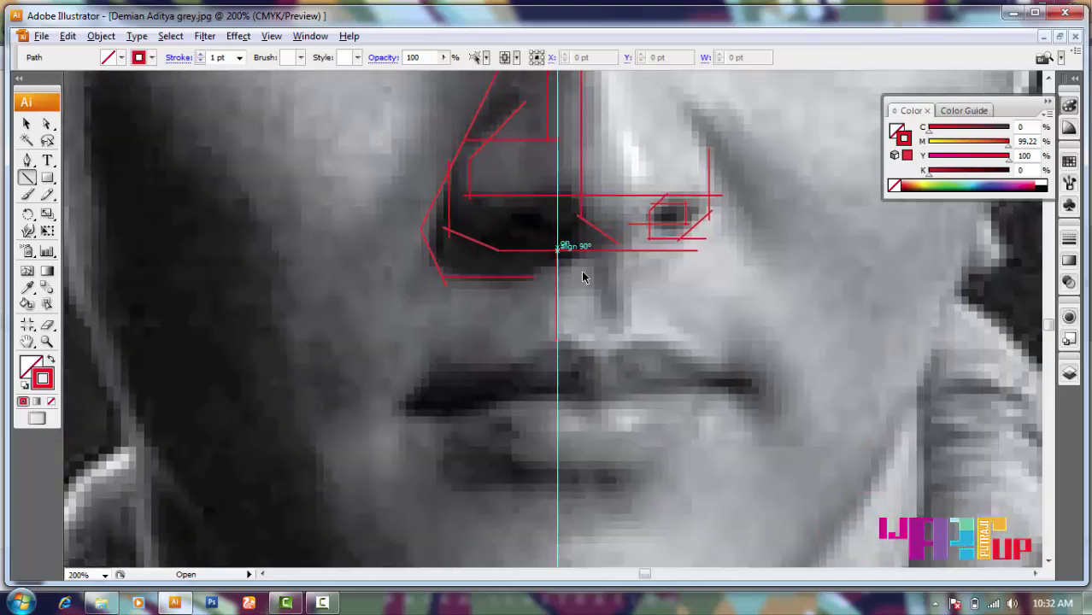
mouse_move(557, 275)
mouse_down()
mouse_move(596, 275)
mouse_move(625, 325)
mouse_up()
scroll(625, 325, up, 3)
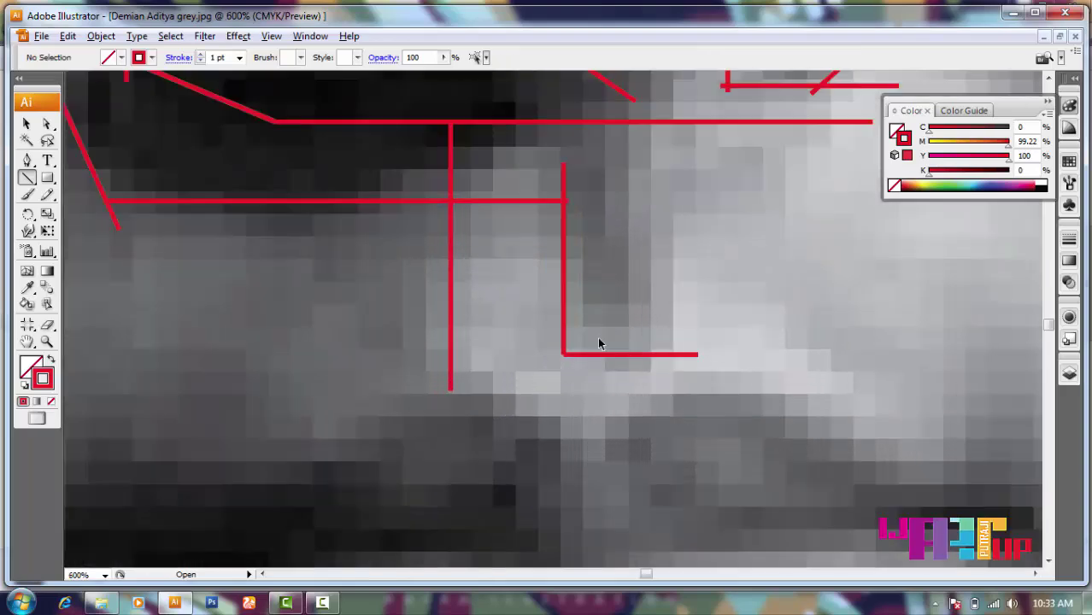
drag(695, 346, 469, 355)
scroll(557, 211, right, 2)
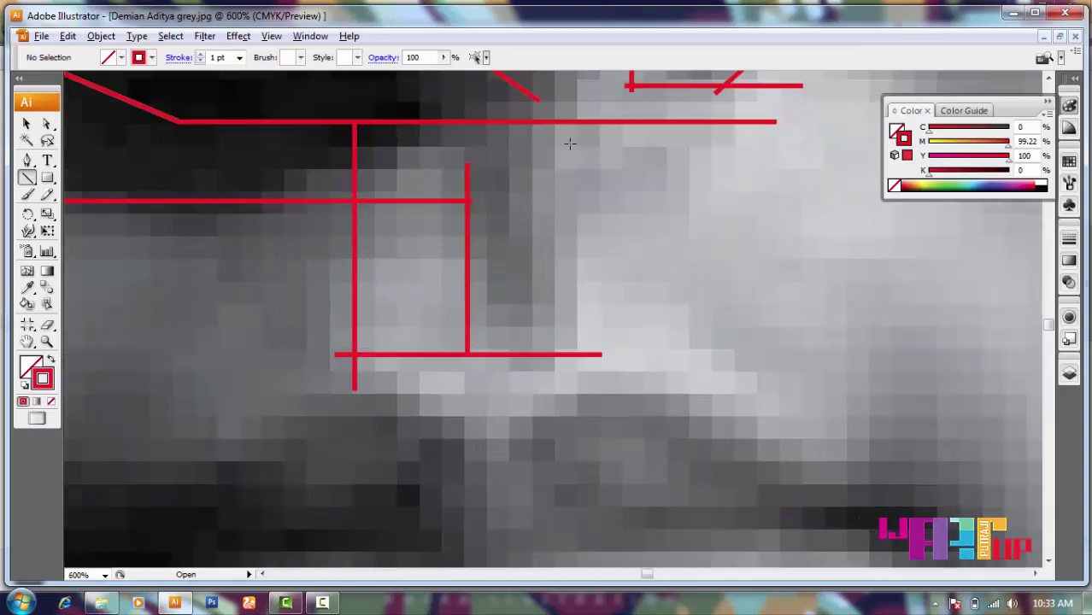
drag(567, 143, 566, 368)
drag(541, 300, 702, 300)
scroll(701, 261, down, 3)
- Trace red straight lines along the upper lip edge, its diagonal, and the mouth corner
scroll(624, 287, up, 3)
drag(575, 281, 667, 281)
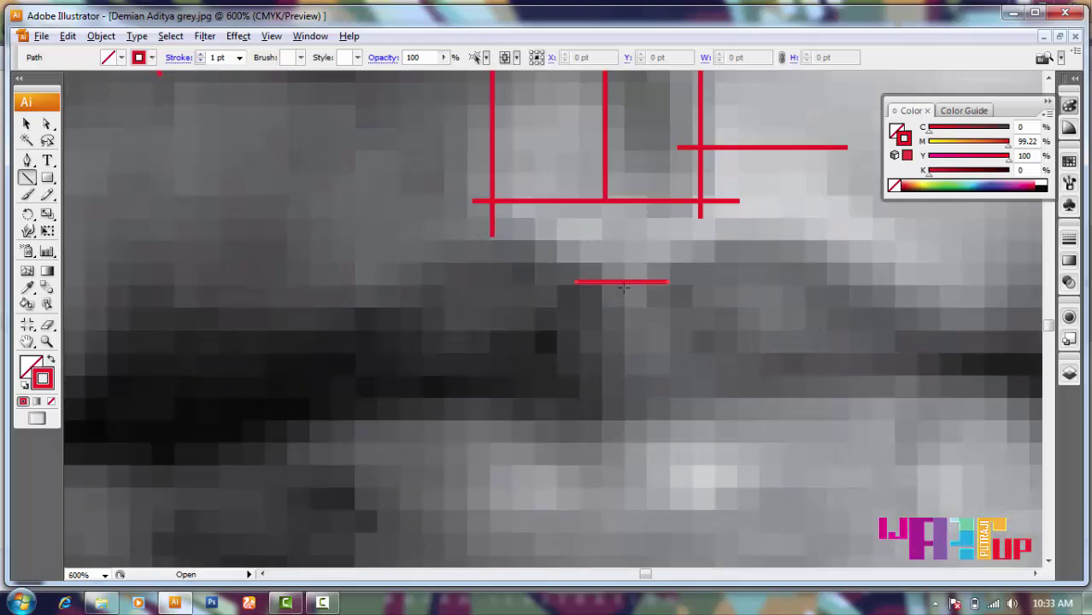
drag(526, 224, 514, 225)
mouse_move(513, 225)
mouse_down()
mouse_move(431, 225)
mouse_move(361, 285)
mouse_up()
scroll(410, 281, down, 3)
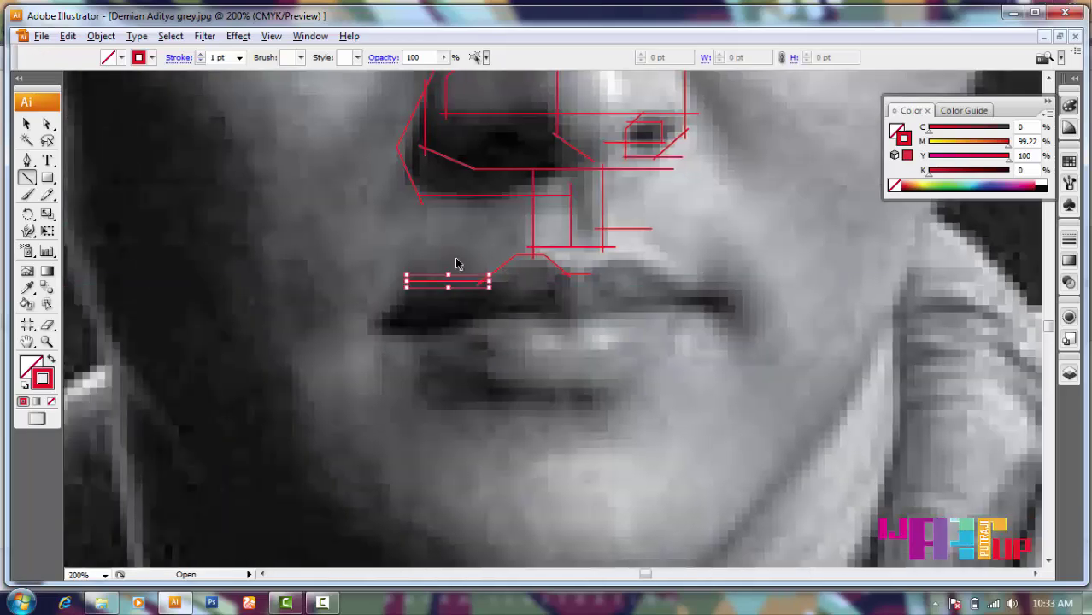
scroll(456, 264, up, 3)
mouse_move(463, 249)
mouse_down()
mouse_move(317, 376)
mouse_move(317, 442)
mouse_up()
drag(280, 418, 575, 419)
scroll(563, 363, right, 2)
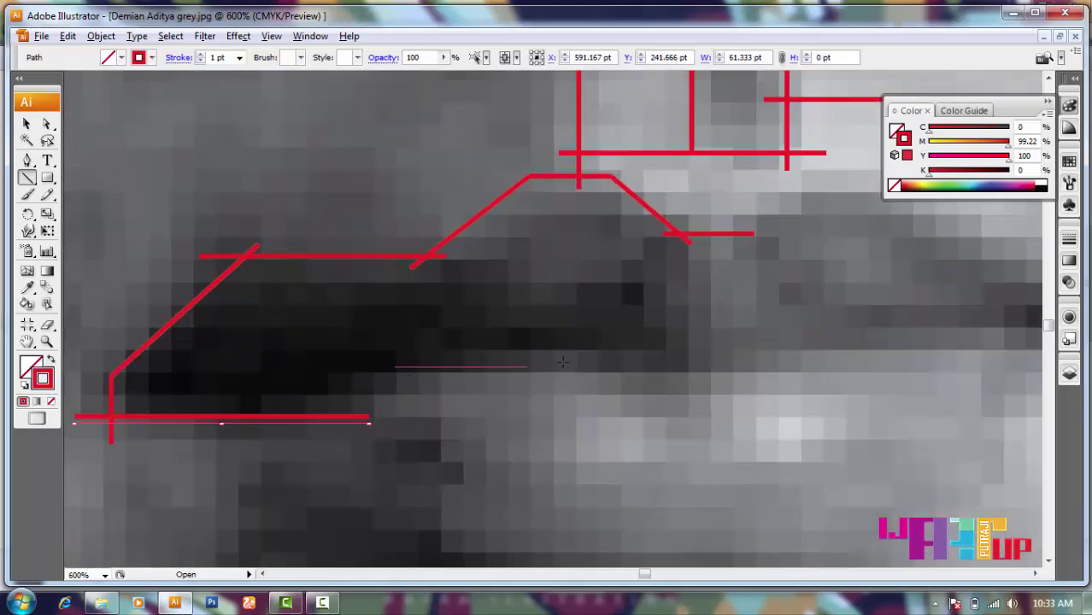
drag(563, 363, 773, 367)
scroll(566, 355, down, 2)
scroll(566, 355, right, 2)
- Box in the lower lip with red verticals, horizontals and a diagonal along its bottom
drag(787, 330, 786, 417)
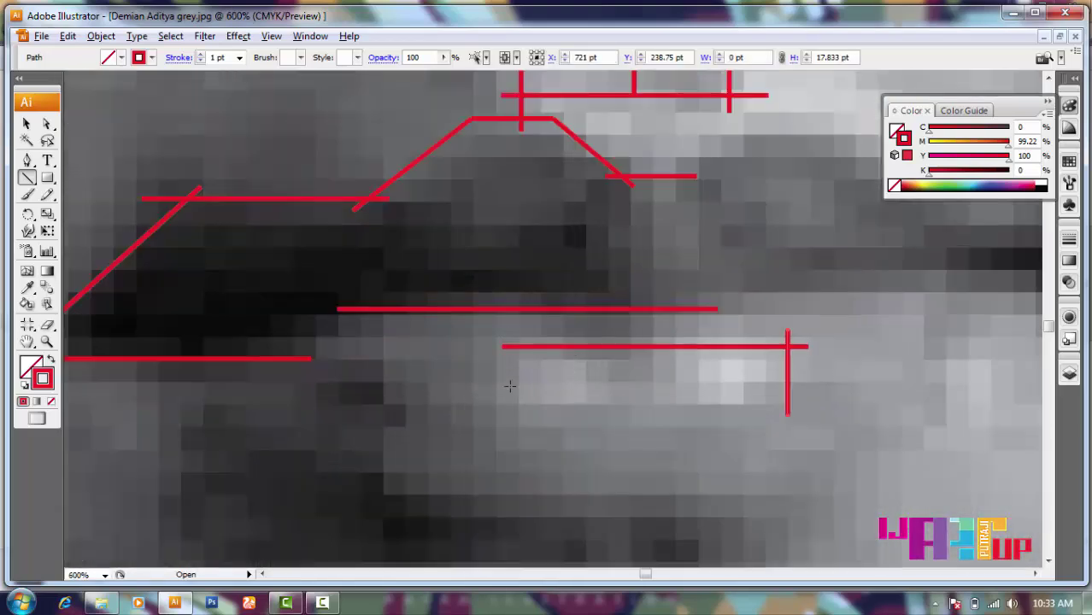
drag(509, 347, 510, 429)
drag(489, 410, 844, 410)
drag(573, 341, 615, 414)
drag(663, 335, 663, 409)
scroll(544, 447, down, 3)
scroll(544, 447, down, 1)
scroll(544, 447, right, 2)
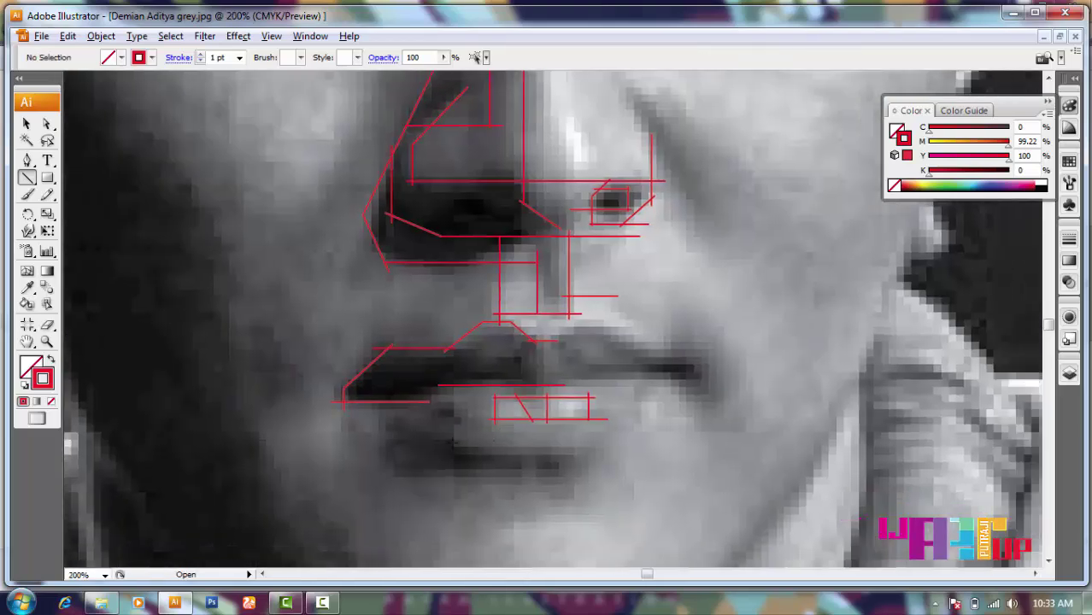
drag(578, 451, 639, 382)
drag(577, 451, 452, 442)
scroll(467, 448, up, 2)
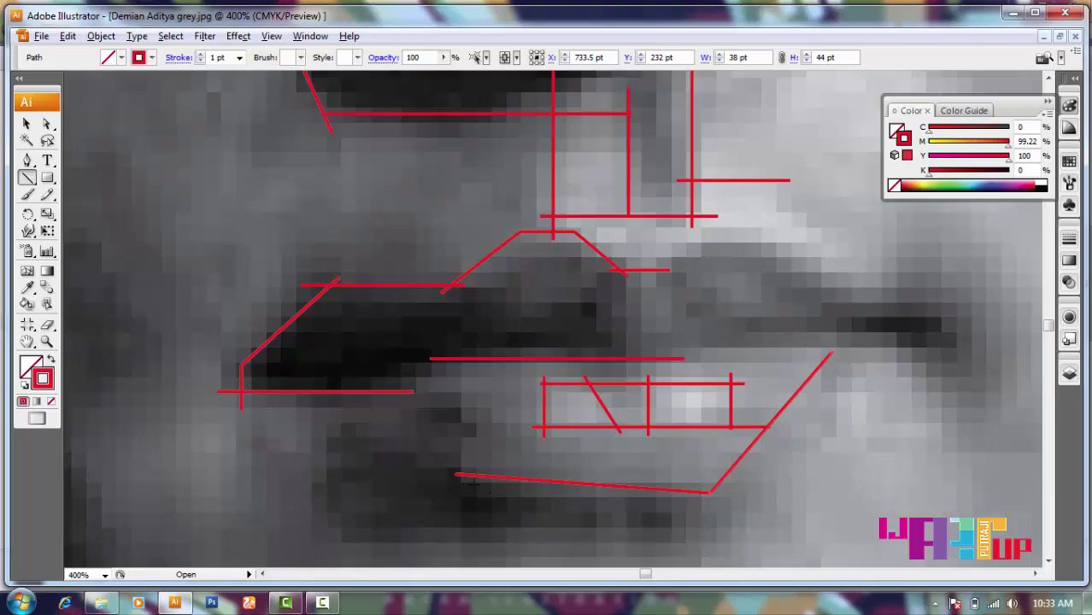
- Add red verticals, horizontals and diagonals through and beneath the lower lip
drag(467, 342, 467, 494)
scroll(467, 494, left, 2)
drag(294, 391, 566, 392)
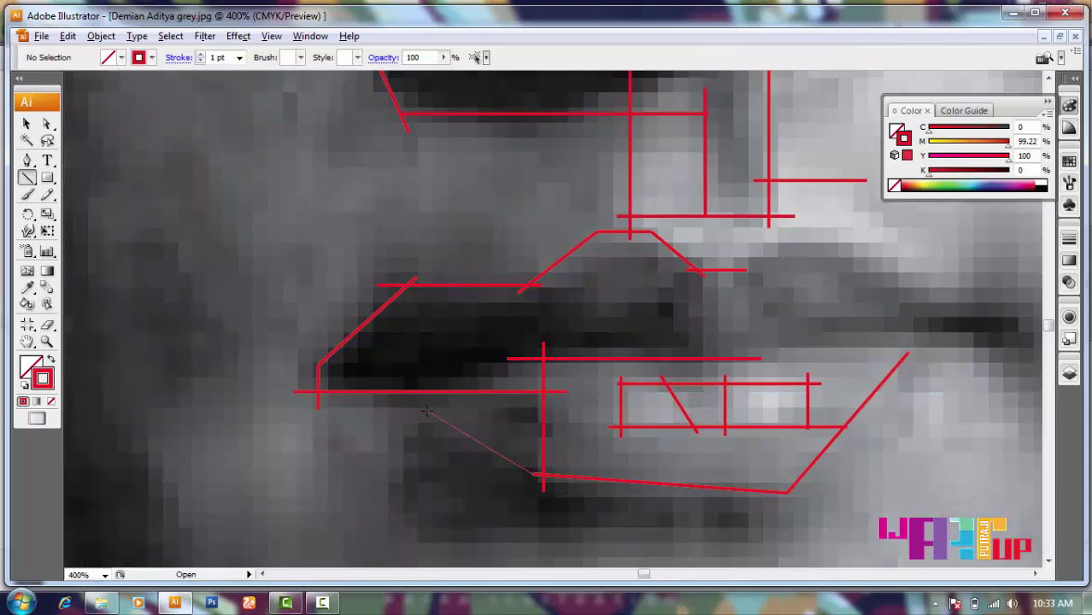
drag(426, 411, 430, 414)
drag(444, 369, 393, 498)
scroll(393, 498, down, 2)
scroll(511, 370, up, 2)
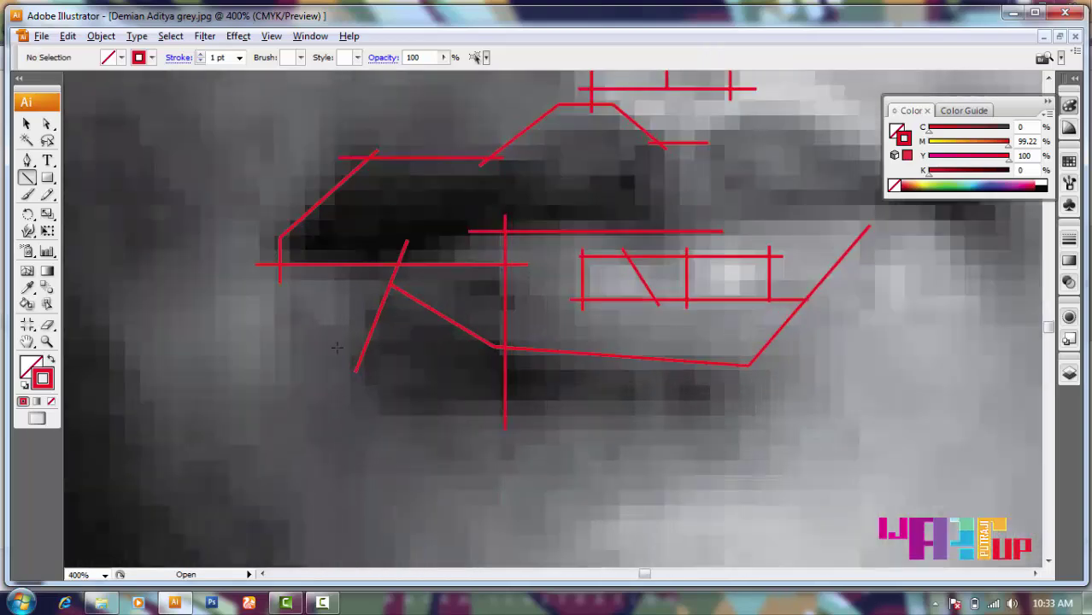
drag(367, 414, 763, 413)
drag(726, 337, 727, 436)
scroll(675, 468, down, 2)
scroll(691, 336, up, 2)
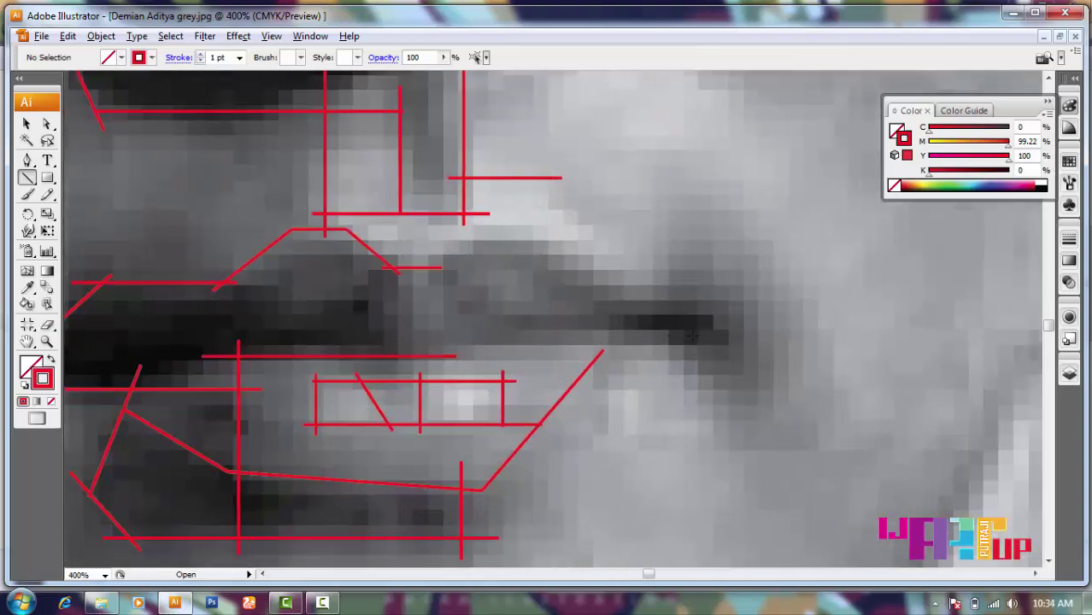
- Draw red lines around the right mouth corner and connect the upper lip lines
mouse_move(691, 335)
mouse_down()
mouse_move(470, 335)
mouse_move(451, 357)
mouse_move(508, 349)
mouse_up()
scroll(531, 323, right, 2)
drag(508, 349, 508, 312)
drag(500, 310, 636, 310)
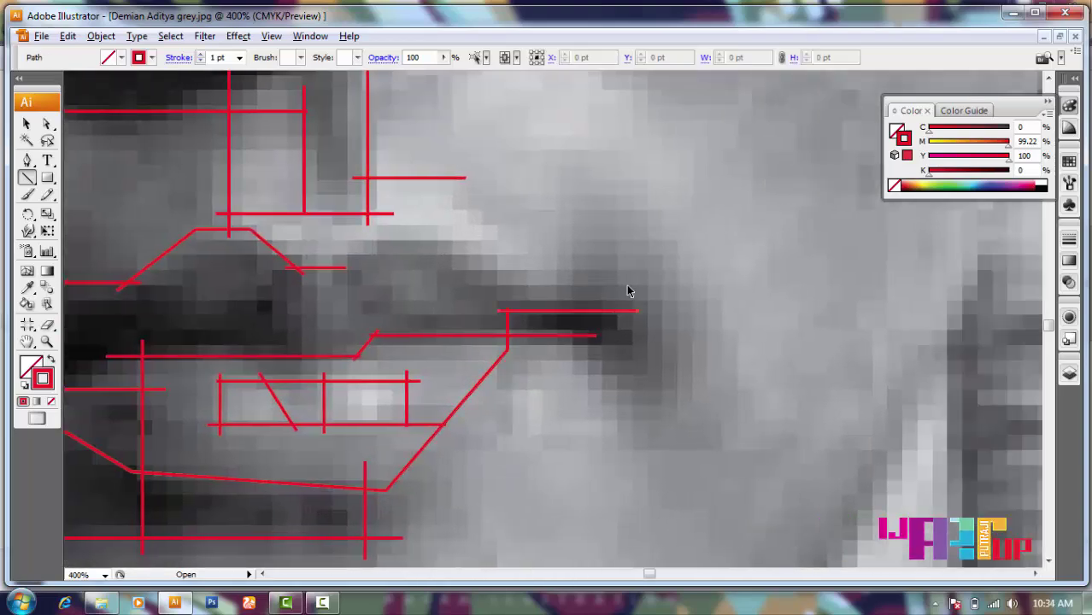
mouse_move(365, 233)
mouse_down()
mouse_move(461, 234)
mouse_move(507, 285)
mouse_up()
drag(575, 286, 574, 286)
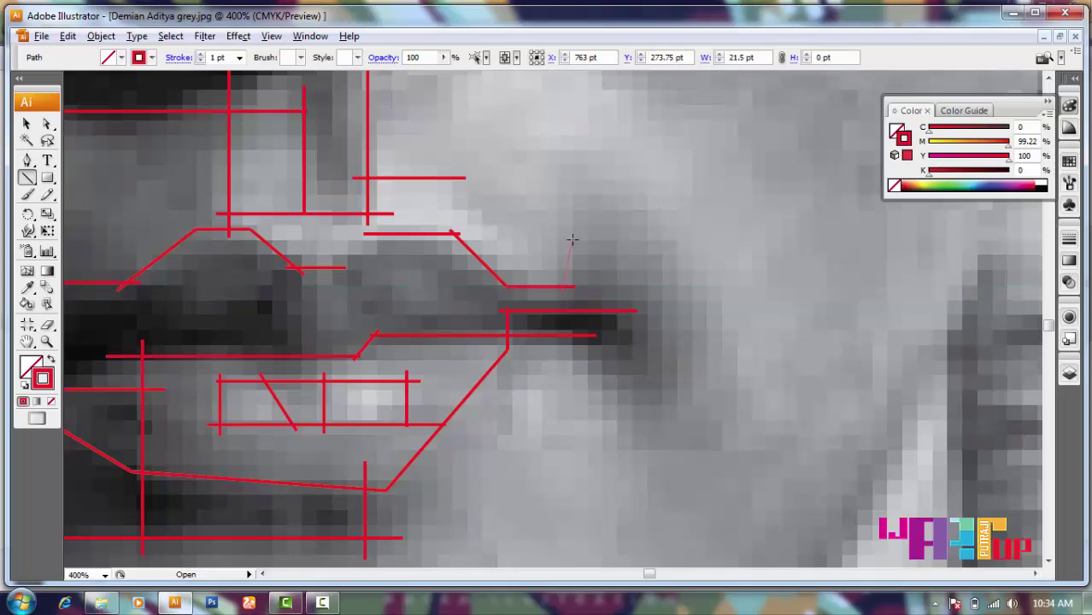
scroll(268, 258, up, 2)
drag(368, 231, 326, 272)
scroll(340, 338, left, 3)
scroll(340, 338, left, 3)
drag(237, 307, 238, 306)
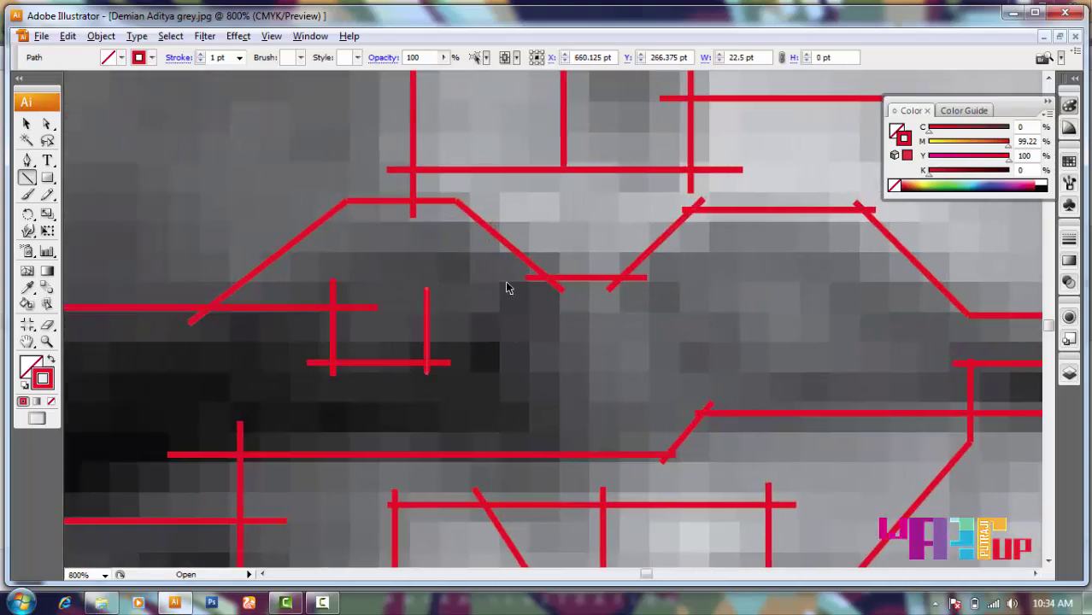
- Draw a vertical through the mouth, a longer horizontal across it and a joining diagonal
drag(555, 415, 555, 455)
scroll(556, 455, down, 4)
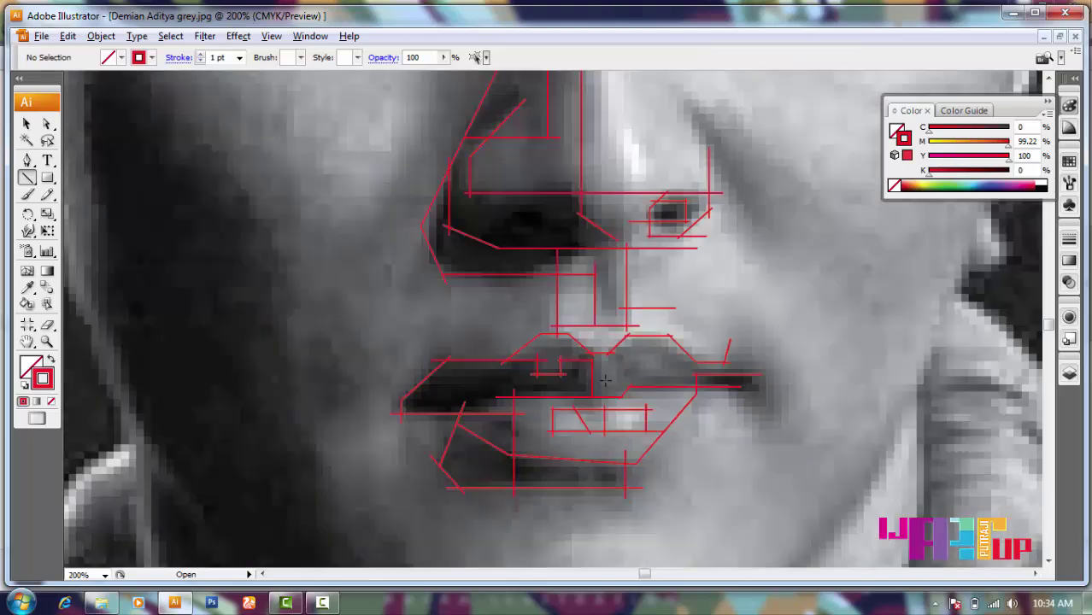
scroll(548, 370, up, 4)
mouse_move(261, 282)
mouse_down()
mouse_move(570, 282)
mouse_move(561, 371)
mouse_move(438, 304)
mouse_up()
drag(436, 308, 383, 410)
key(ctrl+shift+a)
scroll(364, 348, down, 5)
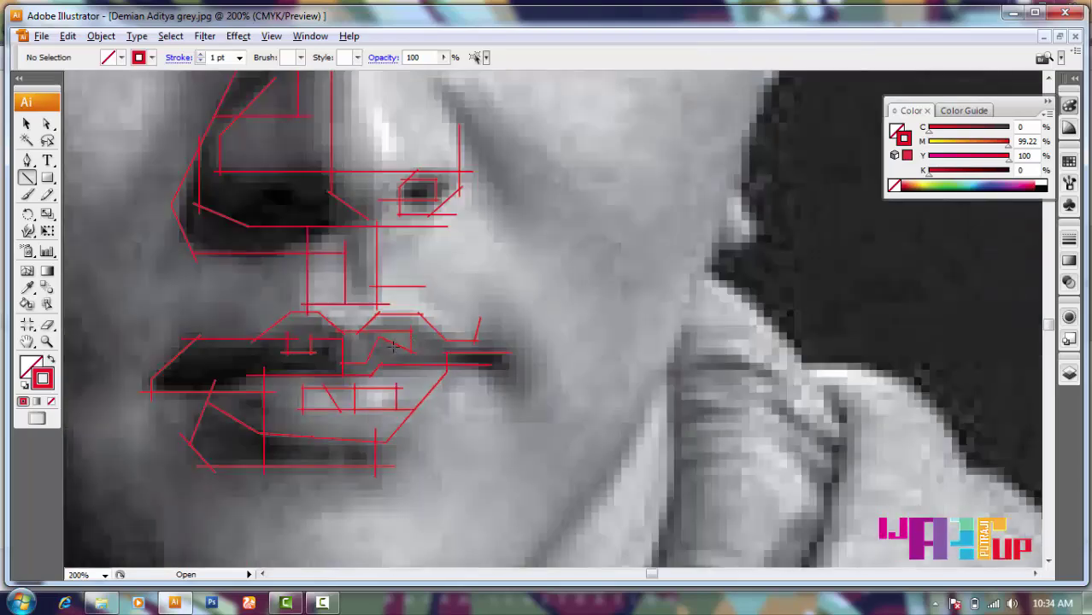
scroll(351, 346, up, 1)
scroll(341, 343, left, 3)
scroll(436, 325, left, 3)
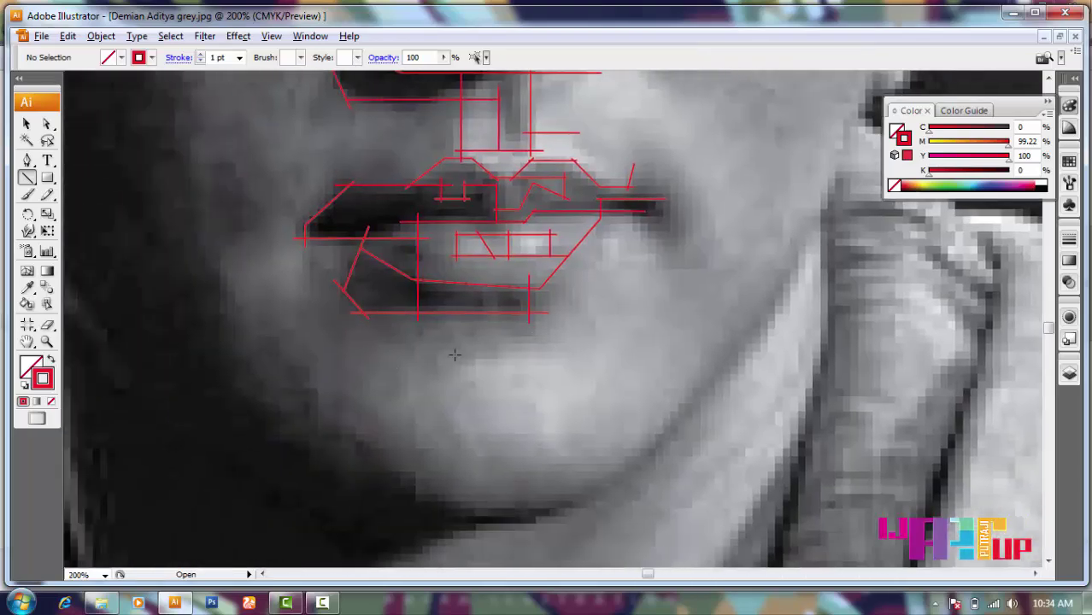
- Extend red lines below the mouth toward the chin and a long vertical down the jaw
mouse_move(453, 356)
mouse_down()
mouse_move(452, 444)
mouse_move(648, 446)
mouse_up()
scroll(598, 453, down, 2)
scroll(337, 319, down, 2)
scroll(338, 318, down, 1)
scroll(337, 319, left, 1)
drag(401, 291, 402, 419)
drag(399, 419, 504, 482)
scroll(380, 274, left, 3)
- Carry red lines from the jaw up the cheek, with a vertical, horizontal and diagonal below the eye
scroll(380, 273, up, 4)
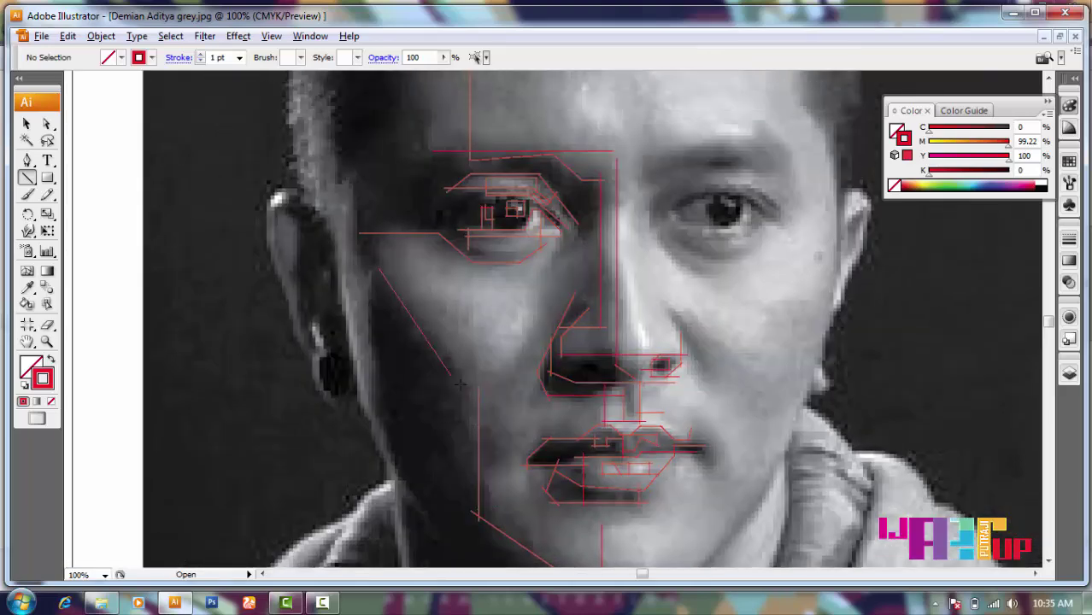
mouse_move(478, 393)
mouse_down()
mouse_move(379, 267)
mouse_move(663, 246)
mouse_up()
scroll(438, 281, up, 2)
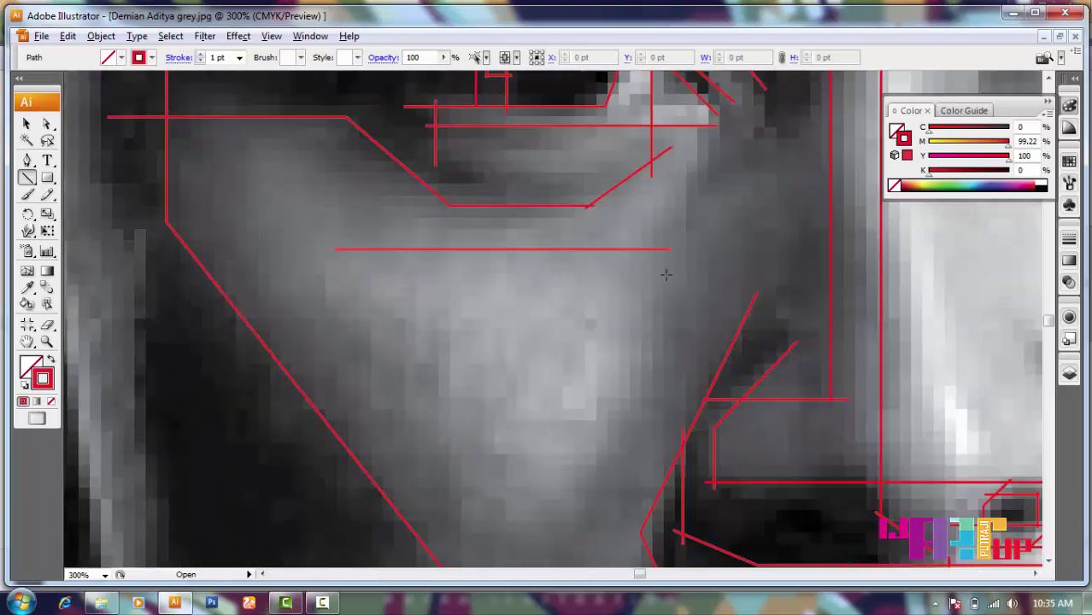
scroll(513, 282, down, 2)
scroll(483, 306, up, 1)
scroll(483, 306, left, 2)
drag(437, 278, 438, 443)
scroll(491, 350, down, 1)
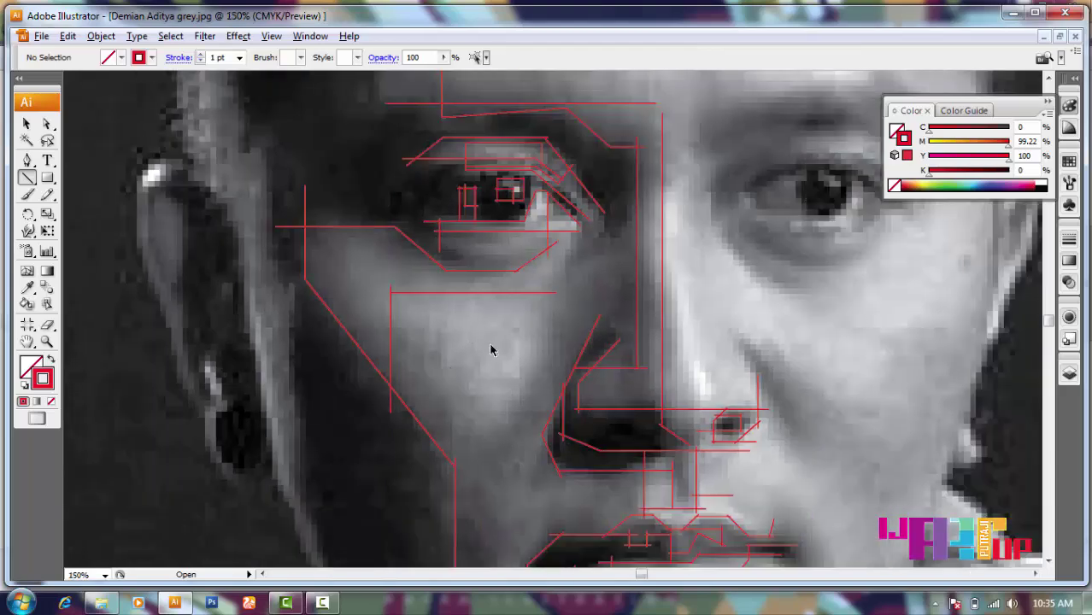
scroll(402, 333, right, 2)
drag(387, 417, 496, 417)
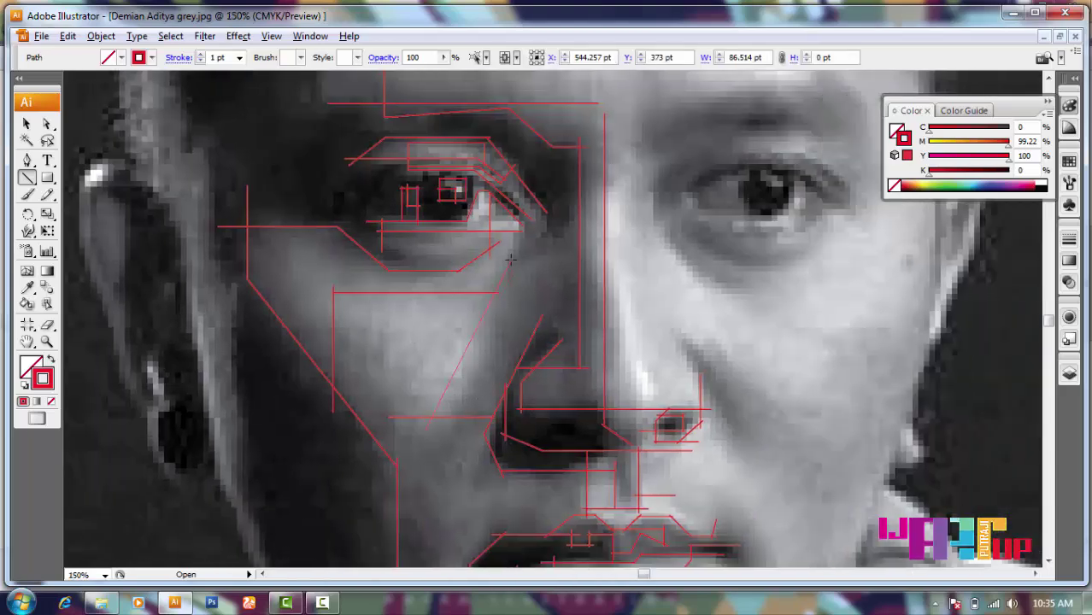
drag(487, 260, 501, 242)
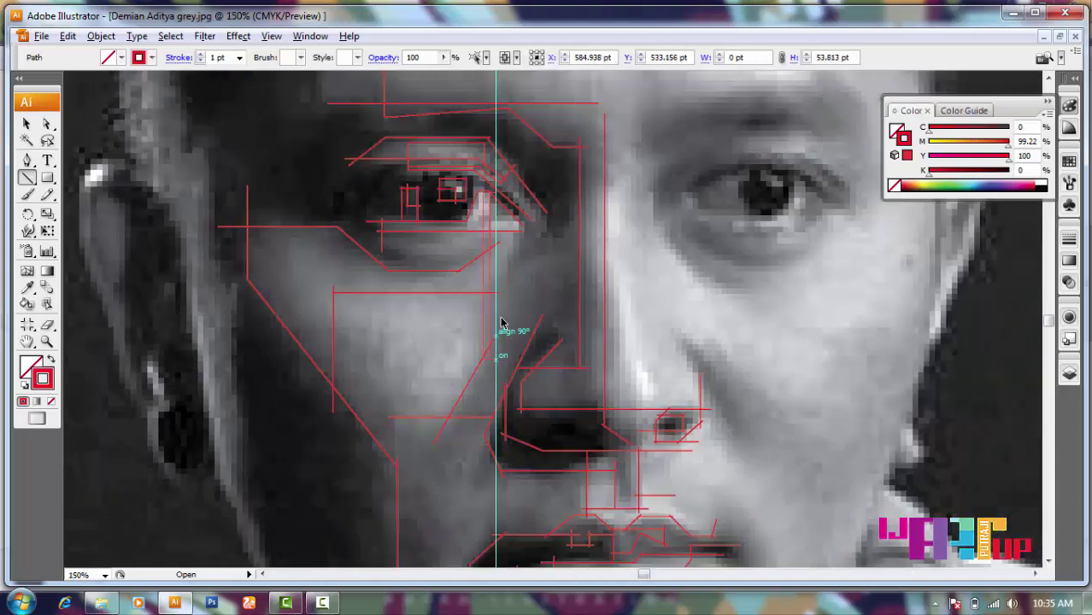
- Add red diagonals beside the nose and along the face contour
scroll(530, 239, up, 2)
scroll(596, 196, up, 1)
scroll(453, 370, right, 1)
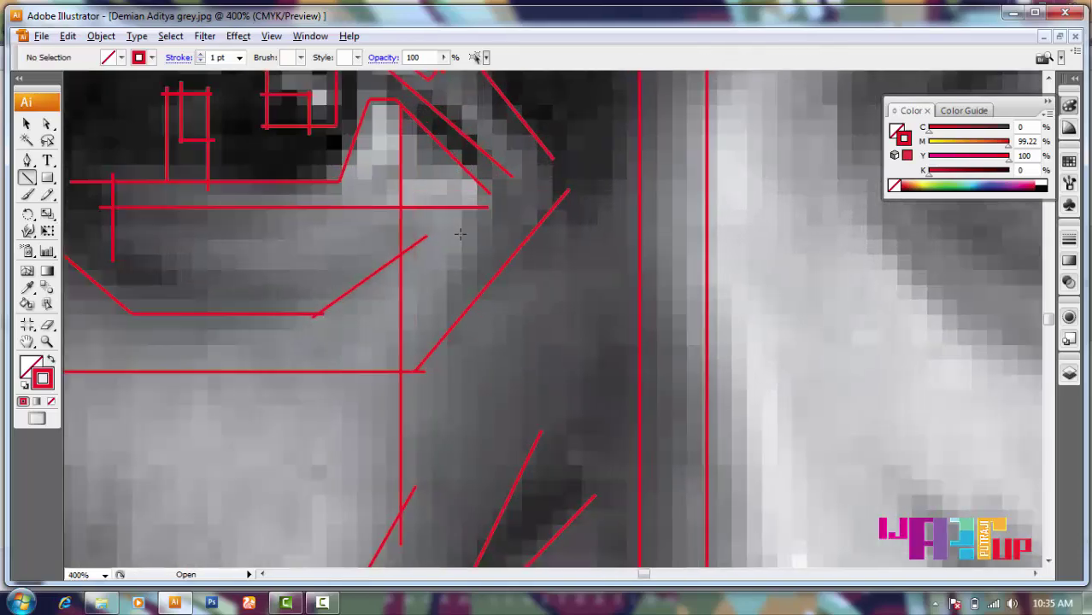
scroll(529, 293, down, 3)
scroll(390, 294, up, 3)
mouse_move(390, 294)
mouse_down()
mouse_move(535, 294)
mouse_move(529, 480)
mouse_up()
scroll(529, 479, down, 4)
scroll(585, 398, up, 3)
drag(609, 173, 508, 365)
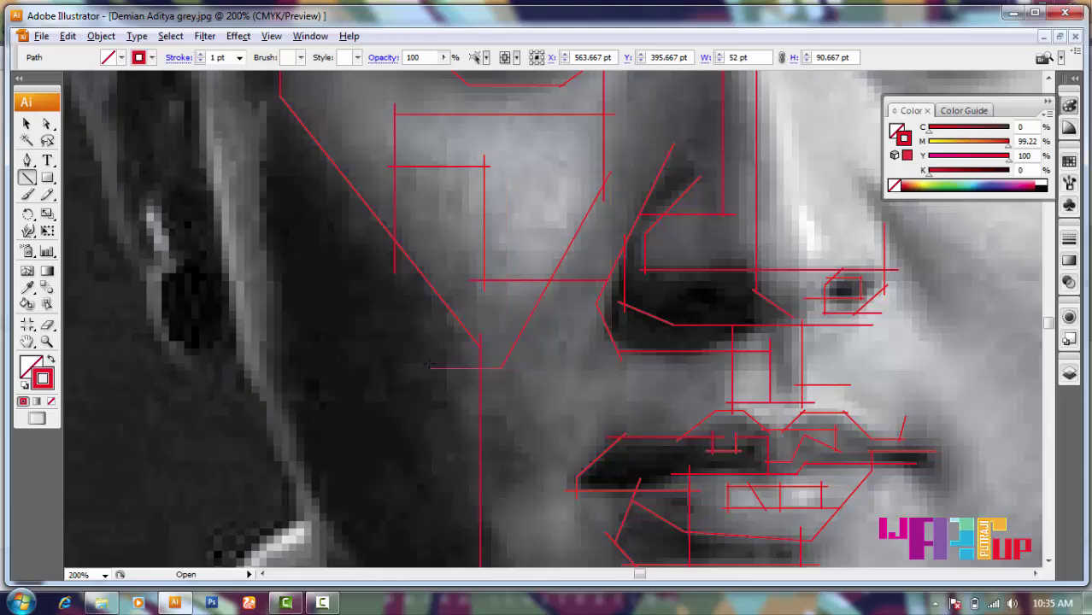
scroll(371, 349, down, 3)
scroll(403, 361, up, 3)
- Draw red horizontal lines across the mouth and along the lower lip
drag(429, 365, 337, 349)
scroll(356, 257, down, 2)
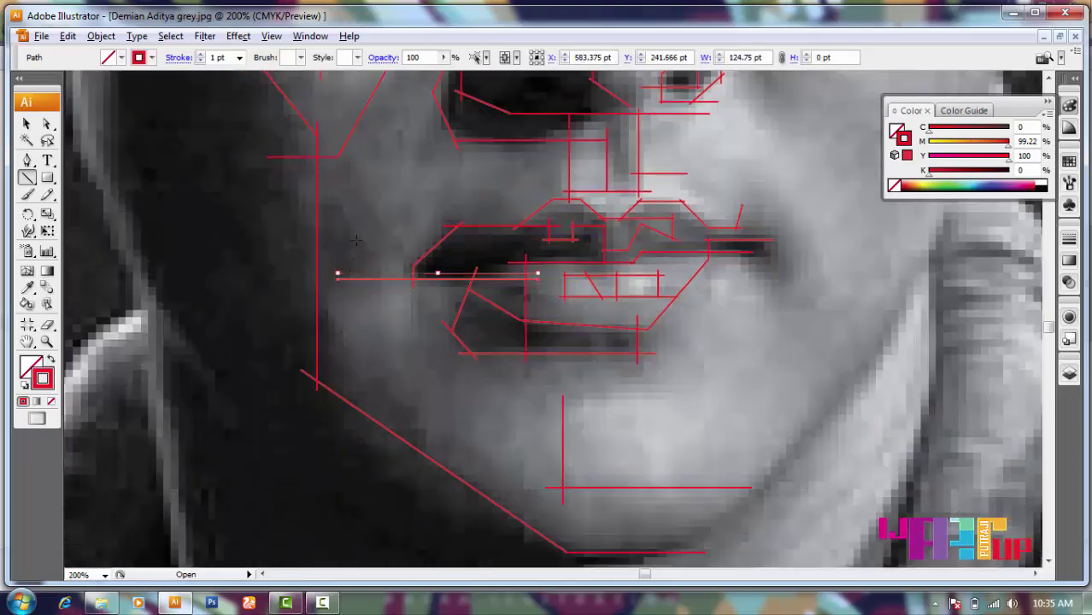
drag(657, 354, 353, 348)
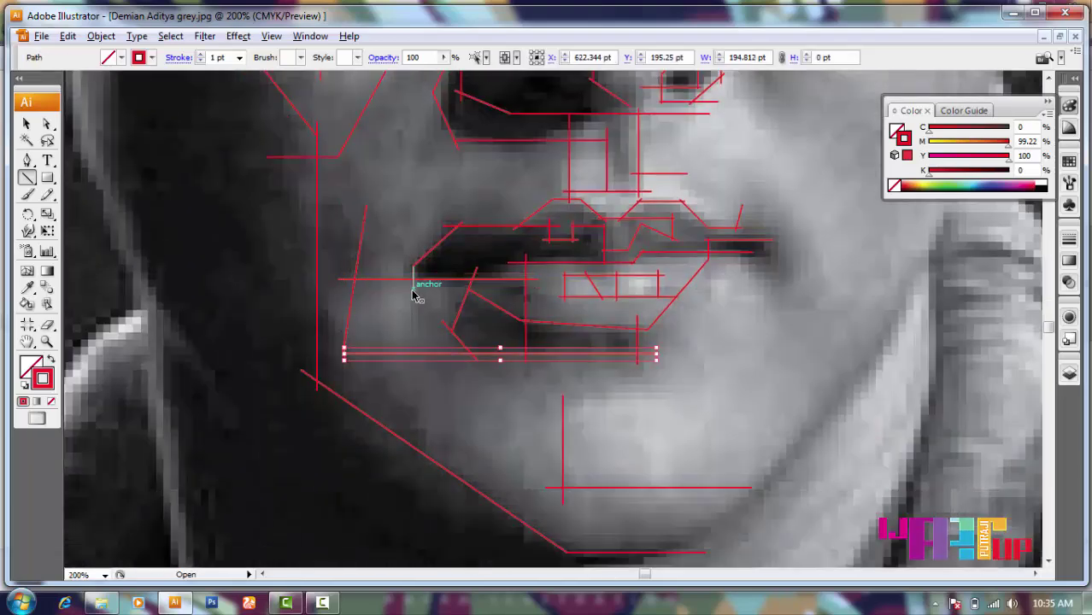
mouse_move(414, 295)
mouse_down()
mouse_move(487, 308)
mouse_move(319, 280)
mouse_up()
scroll(414, 428, up, 3)
scroll(319, 281, down, 3)
scroll(370, 293, up, 2)
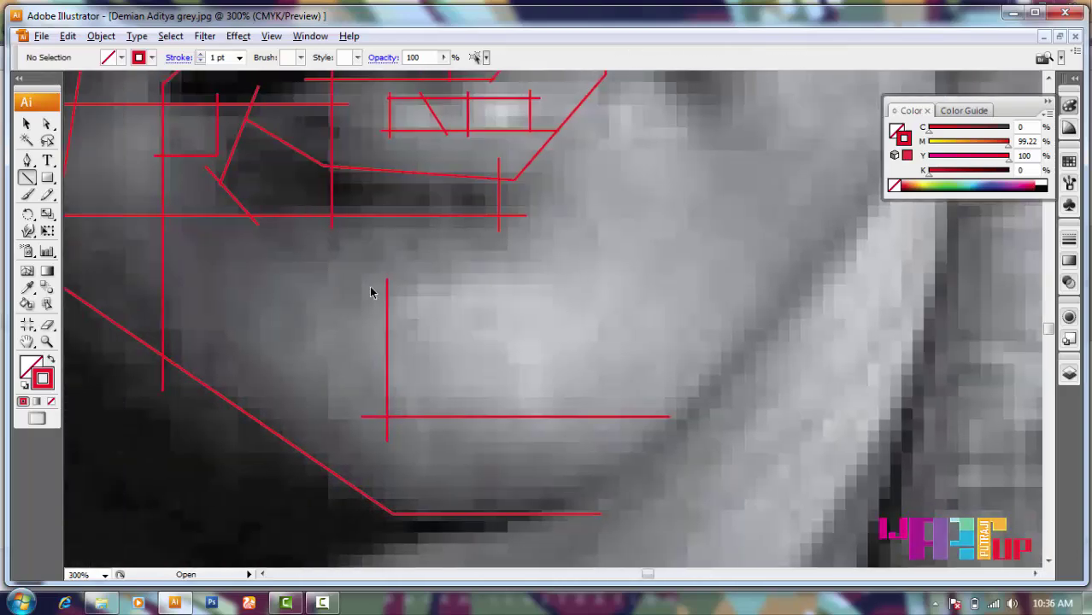
- Trace red vertical and diagonal lines across the chin toward the jaw
mouse_move(501, 237)
mouse_down()
mouse_move(500, 288)
mouse_move(305, 277)
mouse_move(251, 444)
mouse_up()
drag(390, 300, 390, 213)
scroll(429, 256, down, 2)
scroll(405, 237, up, 1)
scroll(395, 288, up, 2)
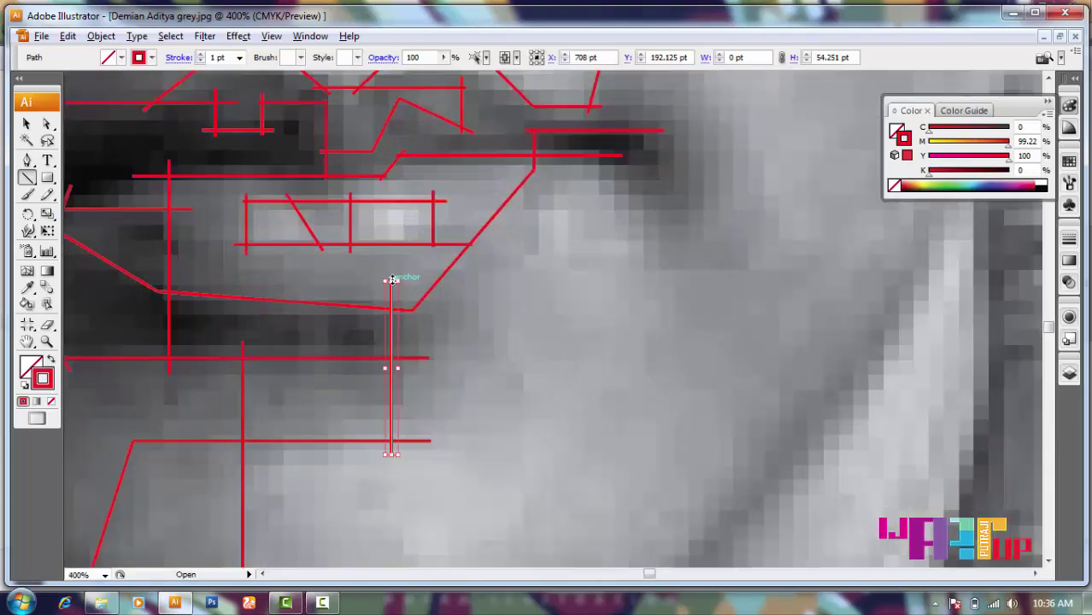
scroll(388, 237, down, 1)
key(ctrl+shift+a)
scroll(438, 175, down, 2)
scroll(455, 267, up, 2)
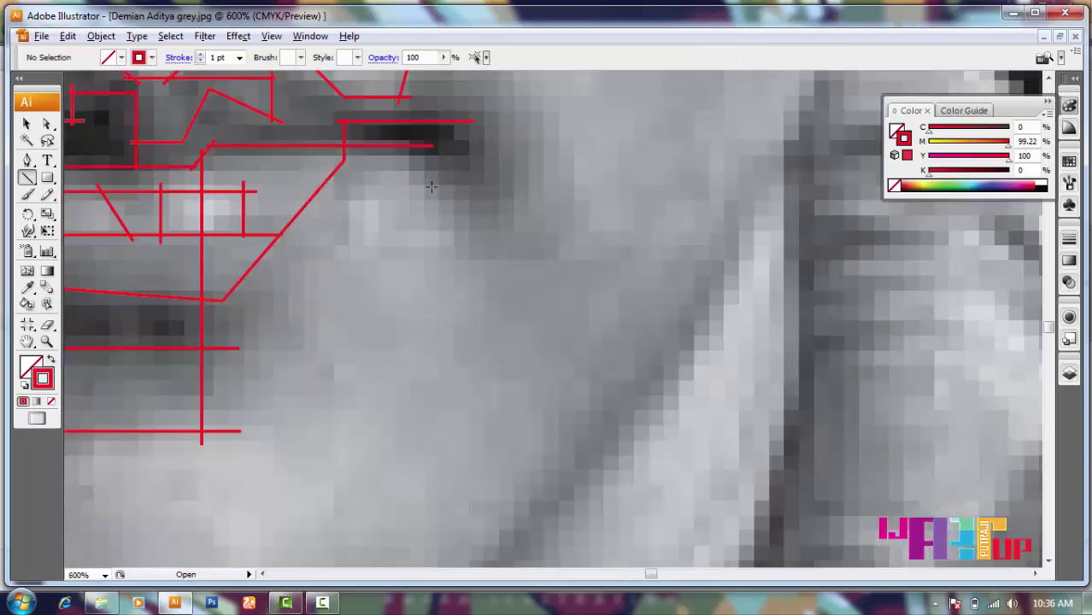
scroll(455, 267, down, 1)
- Box the far mouth corner with red horizontals, verticals and diagonals extending onto the cheek
drag(419, 175, 418, 175)
scroll(419, 176, up, 1)
scroll(434, 188, up, 1)
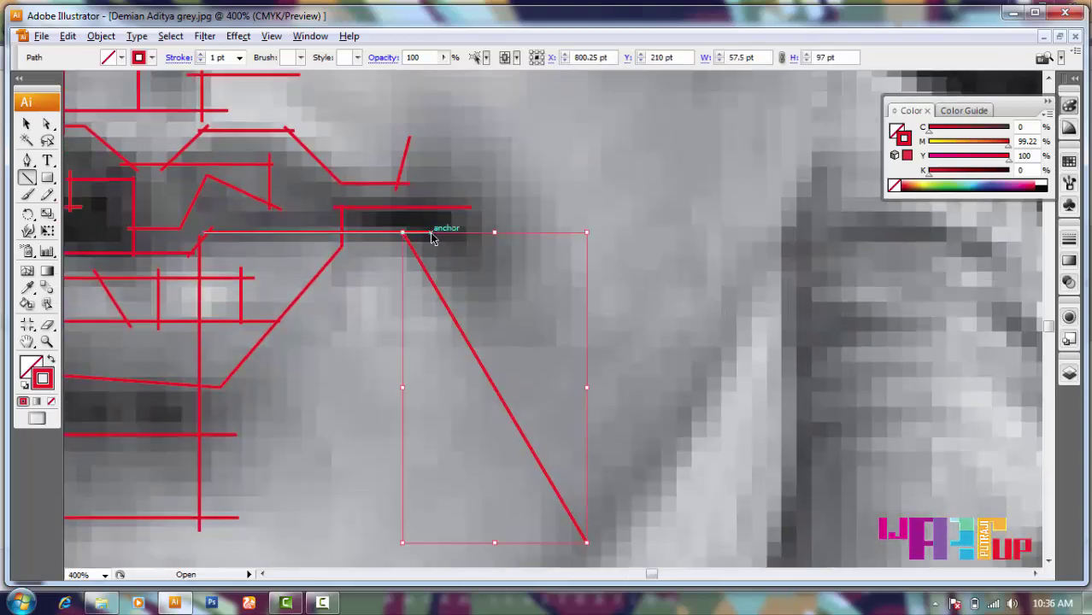
key(ctrl+shift+a)
mouse_move(342, 312)
mouse_down()
mouse_move(523, 311)
mouse_move(520, 137)
mouse_up()
scroll(422, 210, up, 2)
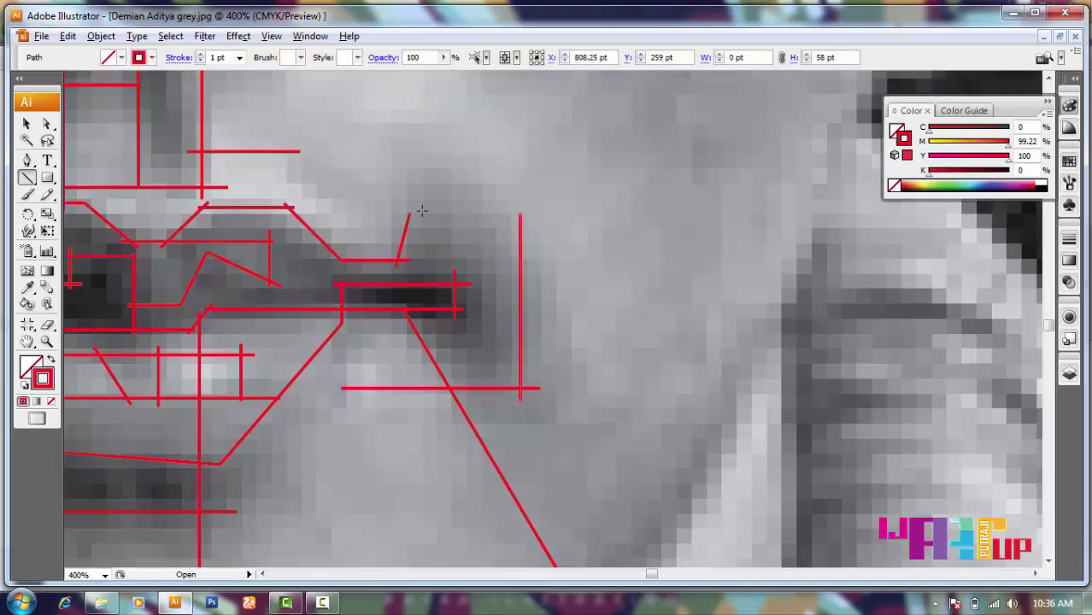
drag(557, 221, 557, 221)
drag(454, 318, 455, 203)
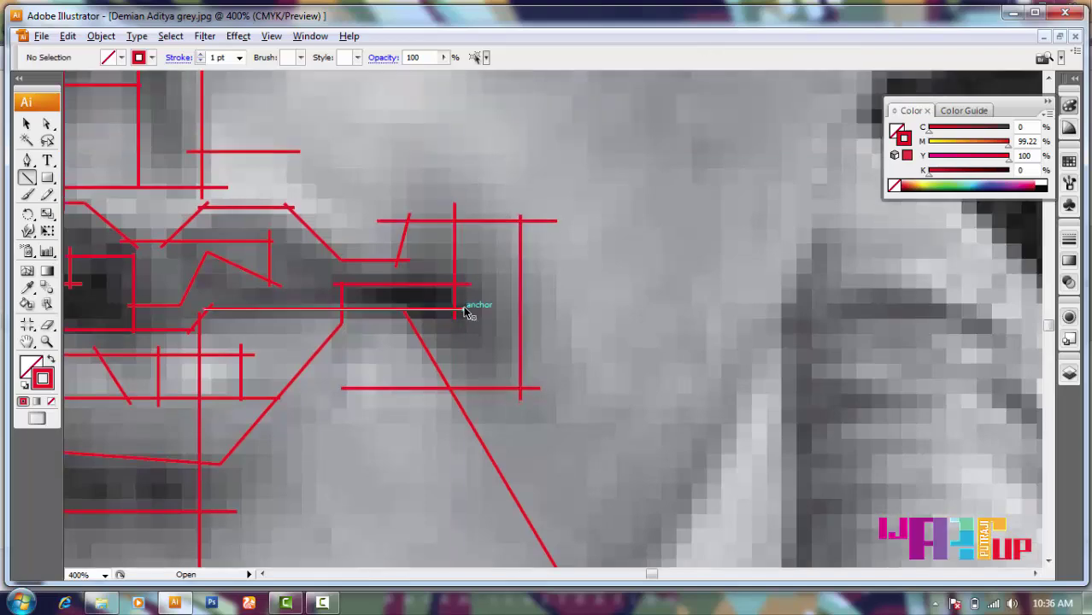
drag(466, 309, 520, 310)
scroll(562, 295, down, 3)
drag(557, 267, 515, 346)
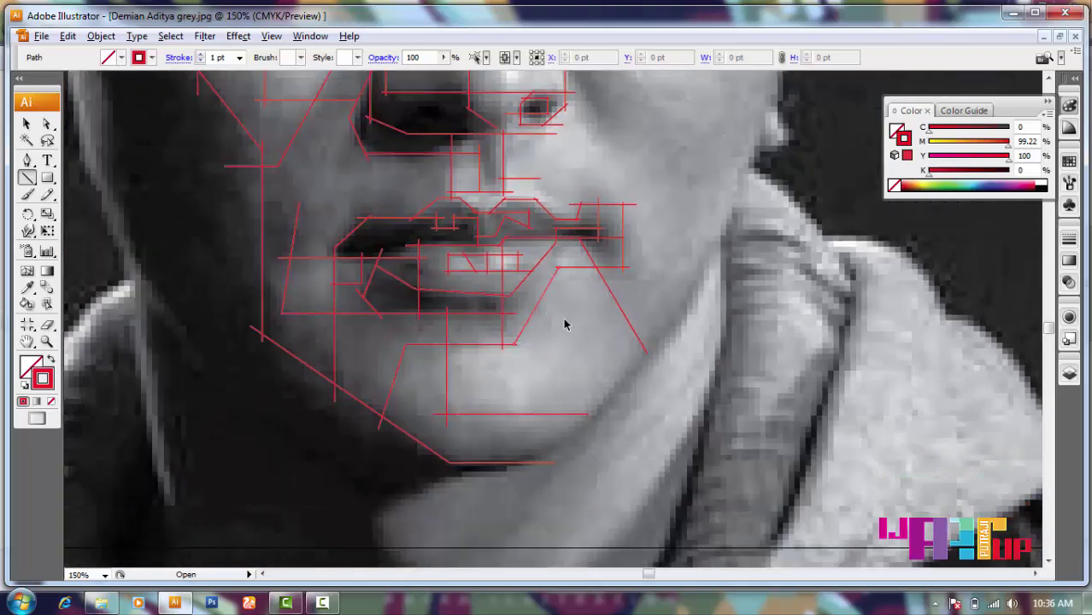
mouse_move(285, 312)
mouse_down()
mouse_move(571, 312)
mouse_move(564, 389)
mouse_up()
- Draw two red horizontal lines across the cheek and a vertical line down it
scroll(555, 377, up, 5)
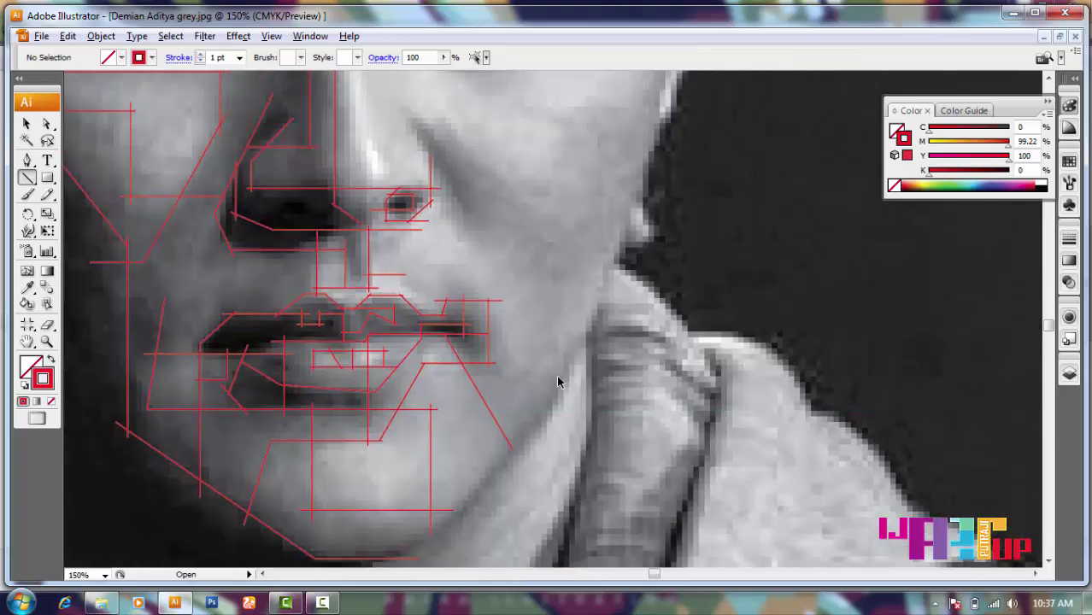
scroll(447, 292, right, 3)
drag(603, 298, 512, 297)
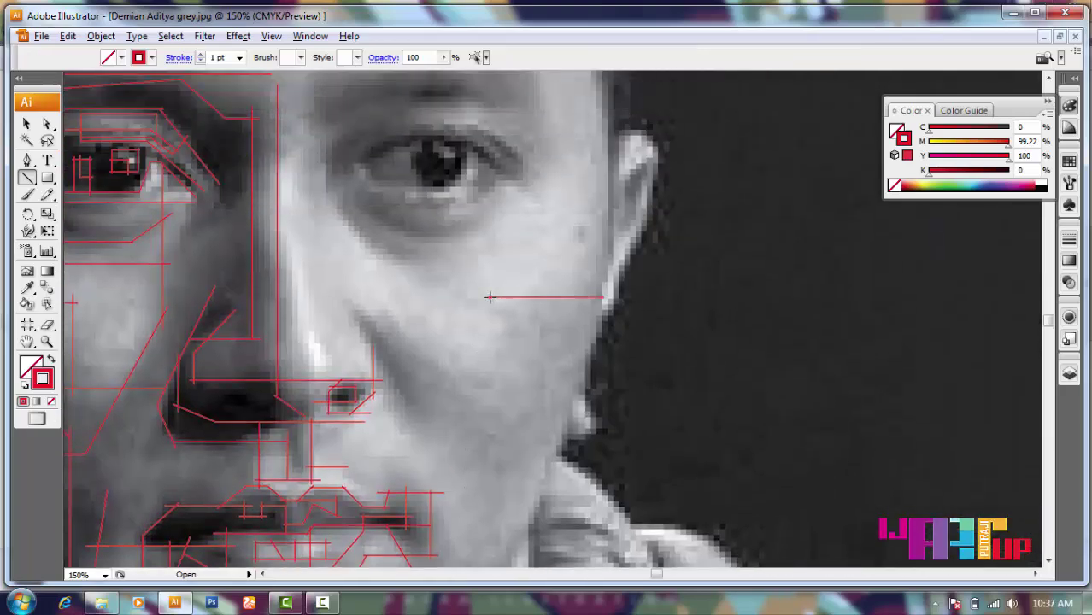
drag(493, 379, 190, 379)
scroll(512, 359, left, 3)
drag(547, 297, 550, 370)
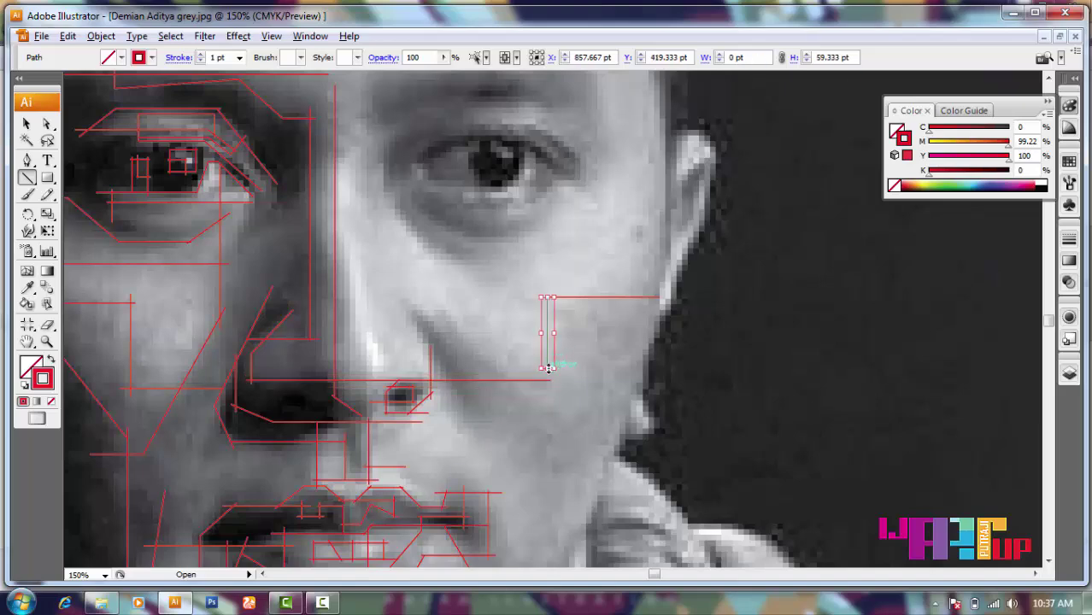
- Add red diagonal lines beside the nose and a vertical line down from the nostril
mouse_move(436, 311)
mouse_down()
mouse_move(543, 398)
mouse_move(561, 433)
mouse_up()
scroll(418, 301, up, 3)
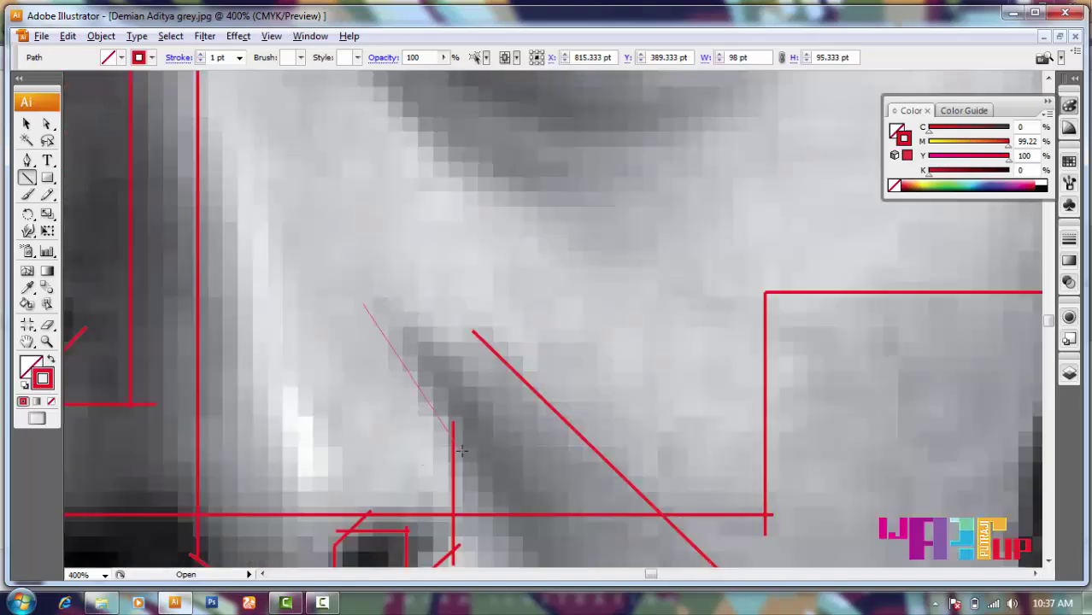
drag(462, 450, 461, 450)
scroll(451, 309, down, 1)
drag(575, 443, 575, 443)
scroll(530, 329, down, 3)
scroll(530, 329, left, 1)
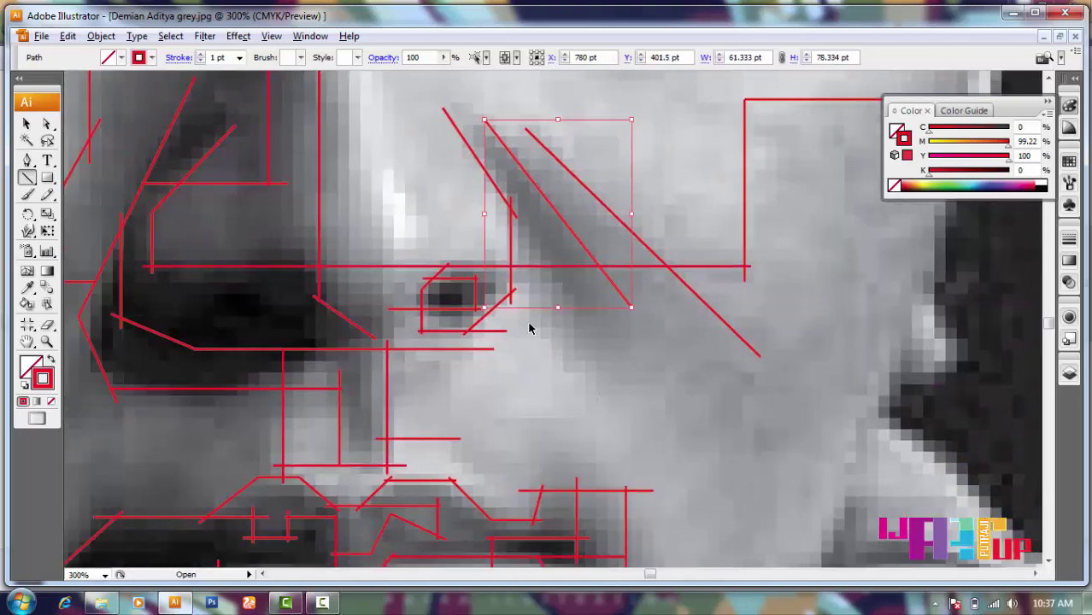
drag(578, 486, 572, 292)
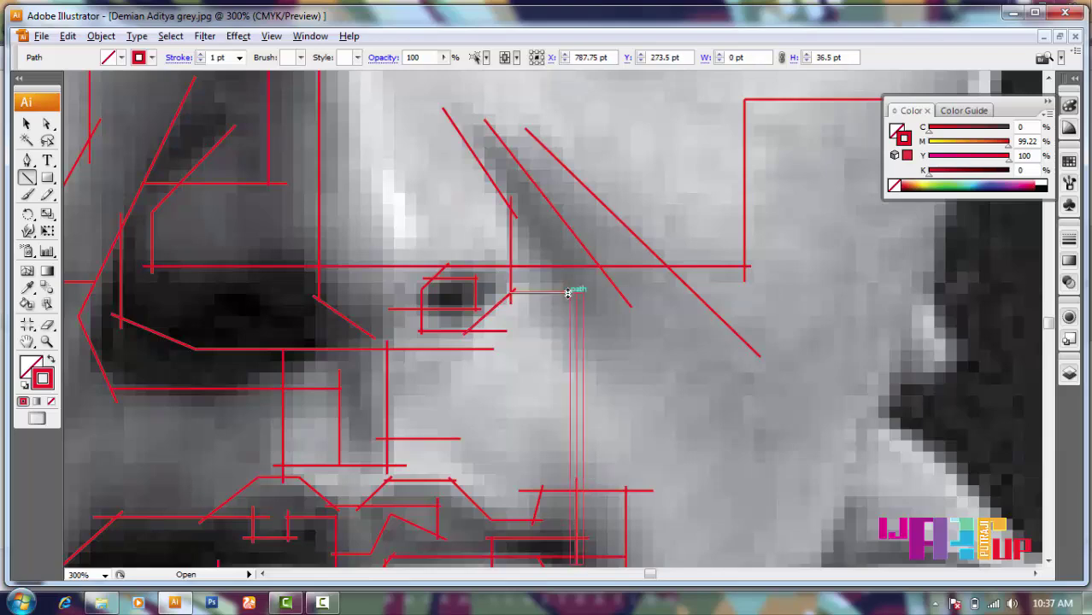
- Add a horizontal cheek line and extend the mouth line toward its corner
scroll(572, 288, up, 2)
drag(354, 288, 648, 292)
scroll(551, 205, down, 2)
scroll(692, 320, up, 2)
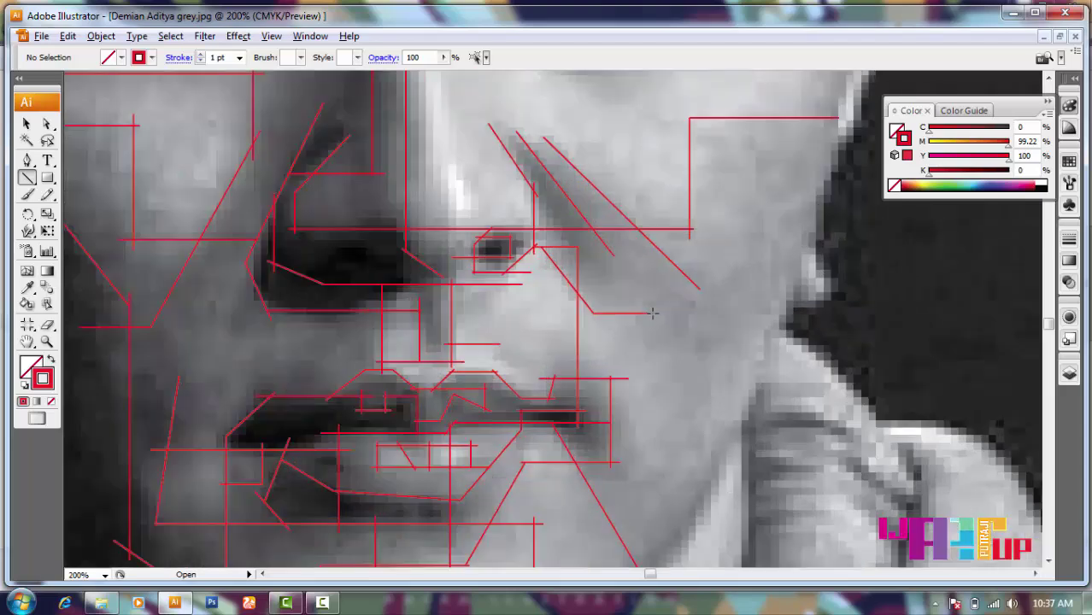
drag(723, 417, 737, 428)
scroll(675, 384, down, 3)
ctrl+click(612, 346)
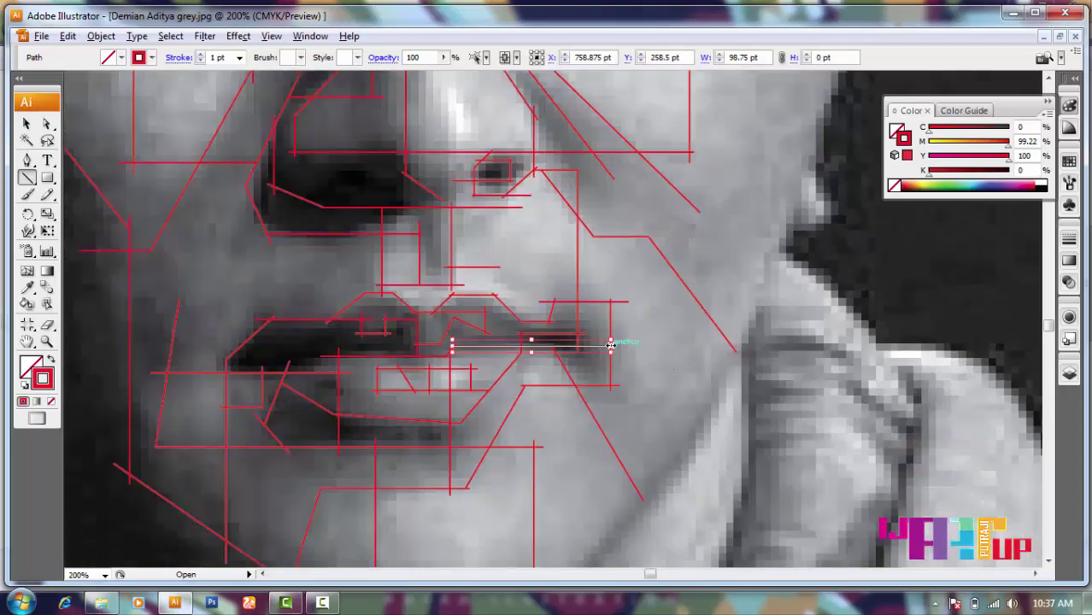
drag(610, 346, 637, 364)
- Draw a red horizontal line on the cheek below the eye
scroll(707, 374, up, 3)
scroll(598, 376, down, 2)
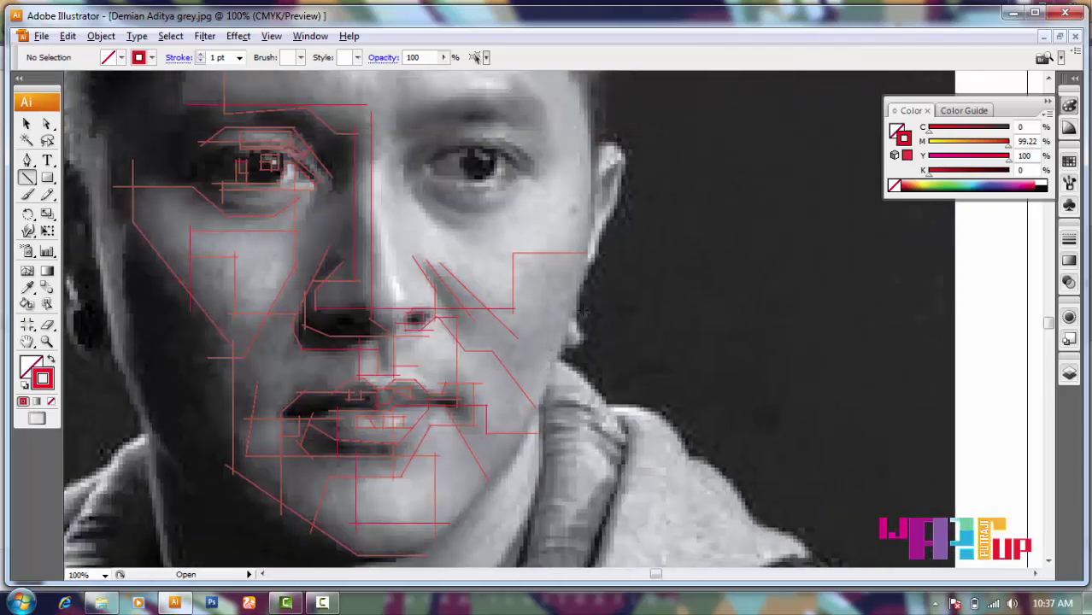
scroll(531, 371, up, 2)
drag(502, 377, 604, 380)
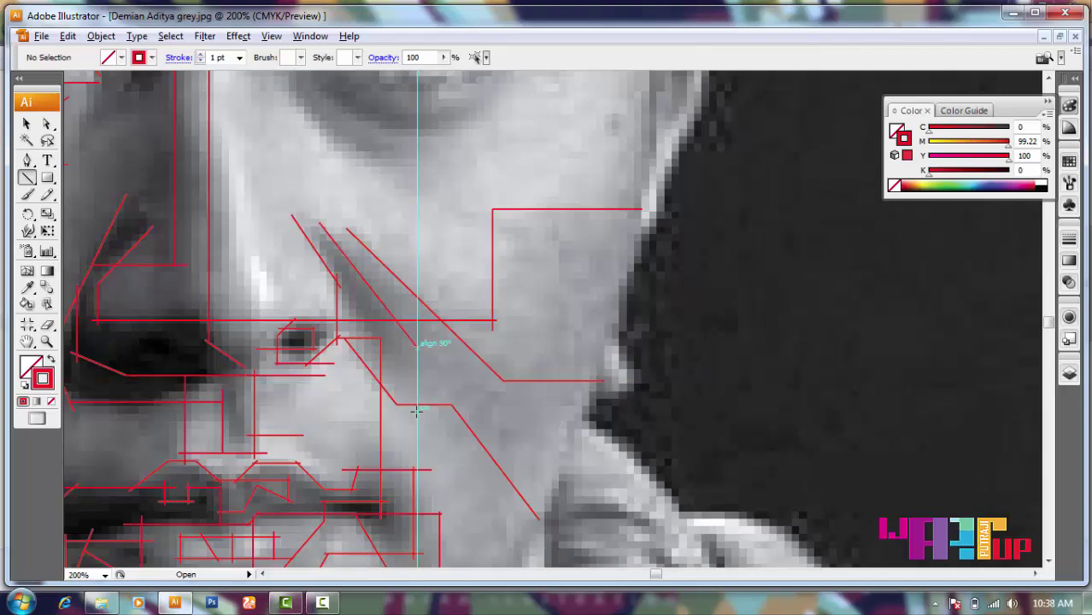
scroll(428, 427, down, 3)
scroll(585, 452, up, 1)
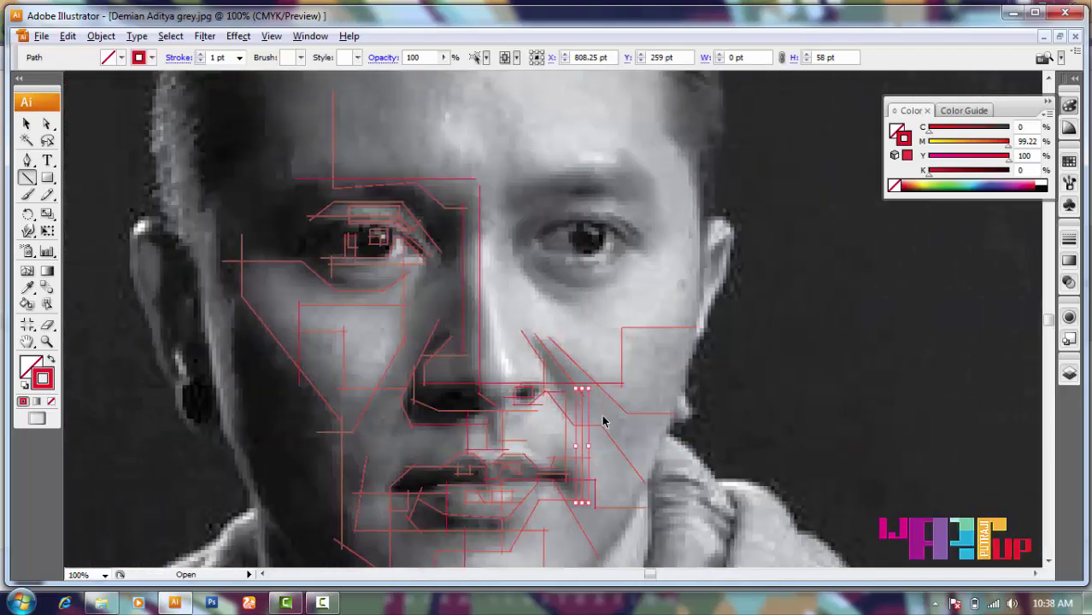
scroll(584, 468, down, 1)
scroll(453, 380, up, 3)
scroll(453, 381, down, 1)
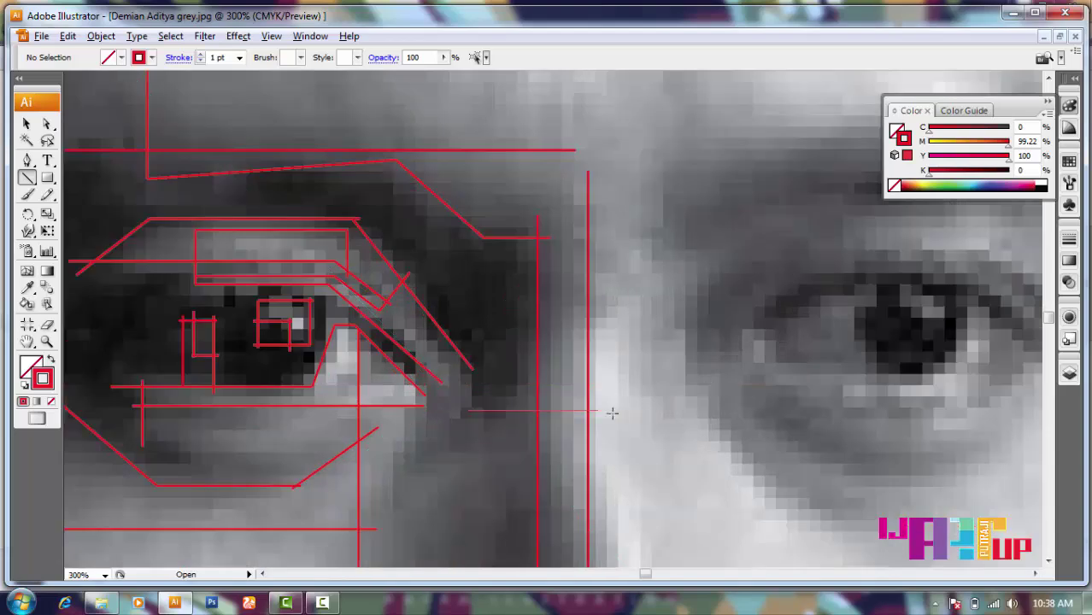
- Draw crossing lines at the nose bridge, a vertical down it, and a segment near the nose
drag(588, 410, 690, 410)
drag(641, 320, 641, 418)
scroll(658, 456, down, 2)
drag(652, 272, 654, 453)
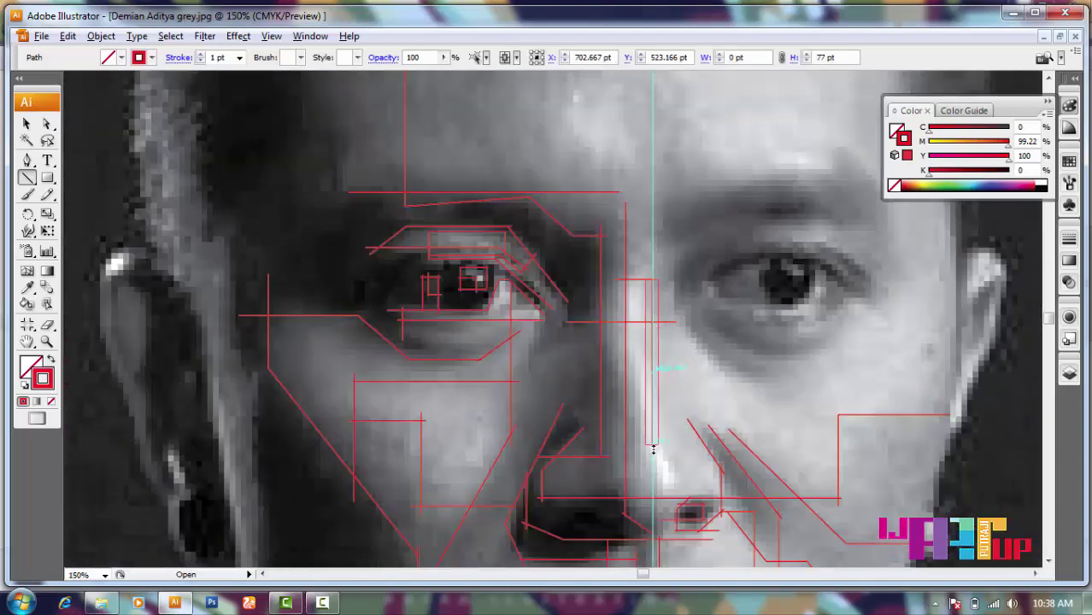
scroll(655, 453, up, 2)
drag(676, 396, 580, 436)
- Add two 45° diagonals beside the nose and a horizontal line under the eye
scroll(580, 436, up, 1)
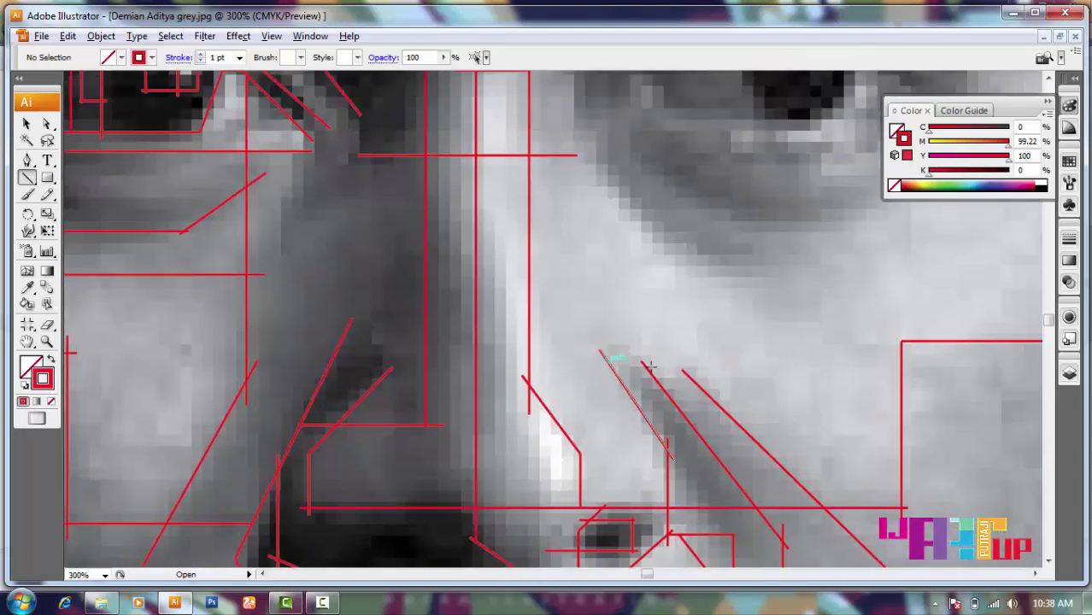
drag(608, 362, 718, 362)
drag(885, 569, 665, 353)
scroll(665, 353, right, 2)
scroll(665, 353, up, 3)
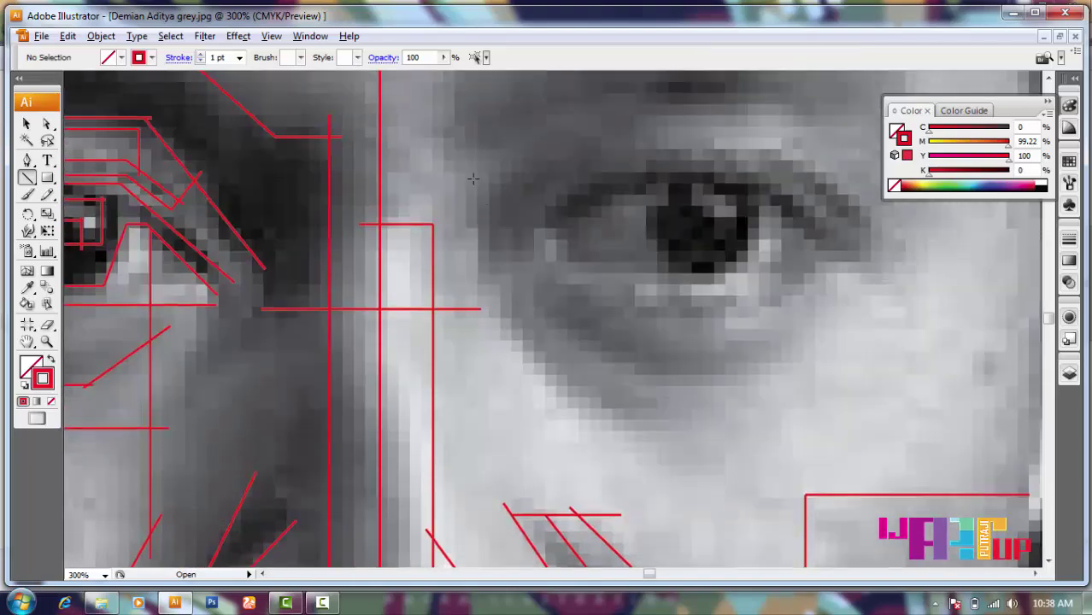
drag(261, 310, 508, 307)
ctrl+click(760, 424)
- Draw a vertical line below the eye with another line branching from it
scroll(566, 366, down, 3)
scroll(566, 366, right, 2)
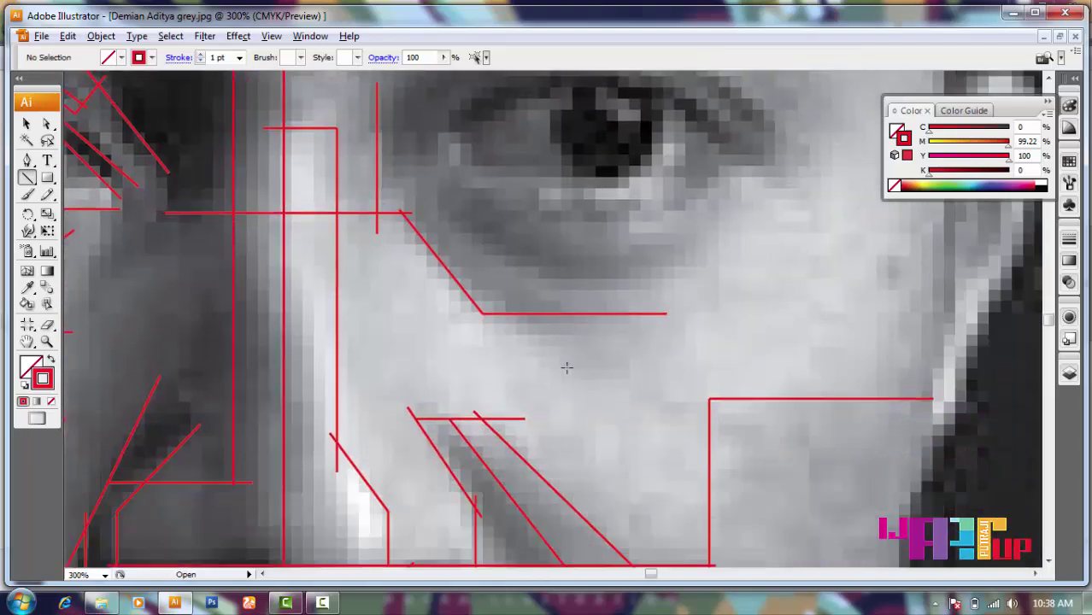
scroll(513, 342, up, 2)
scroll(442, 267, up, 2)
scroll(442, 268, left, 2)
drag(441, 265, 442, 353)
mouse_move(443, 356)
mouse_down()
mouse_move(516, 409)
mouse_move(542, 404)
mouse_up()
ctrl+click(651, 376)
scroll(542, 305, down, 3)
- Draw a vertical line rising below the right eye and a horizontal line under it
key(ctrl+minus)
key(ctrl+minus)
key(ctrl+minus)
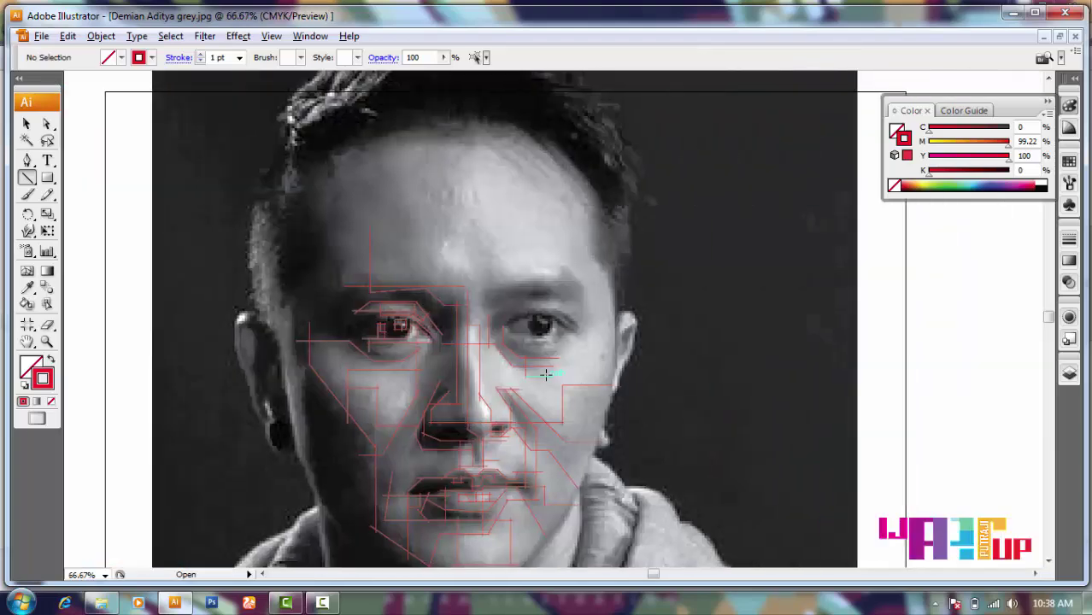
key(ctrl+plus)
key(ctrl+plus)
key(ctrl+plus)
scroll(633, 248, right, 2)
scroll(632, 248, up, 3)
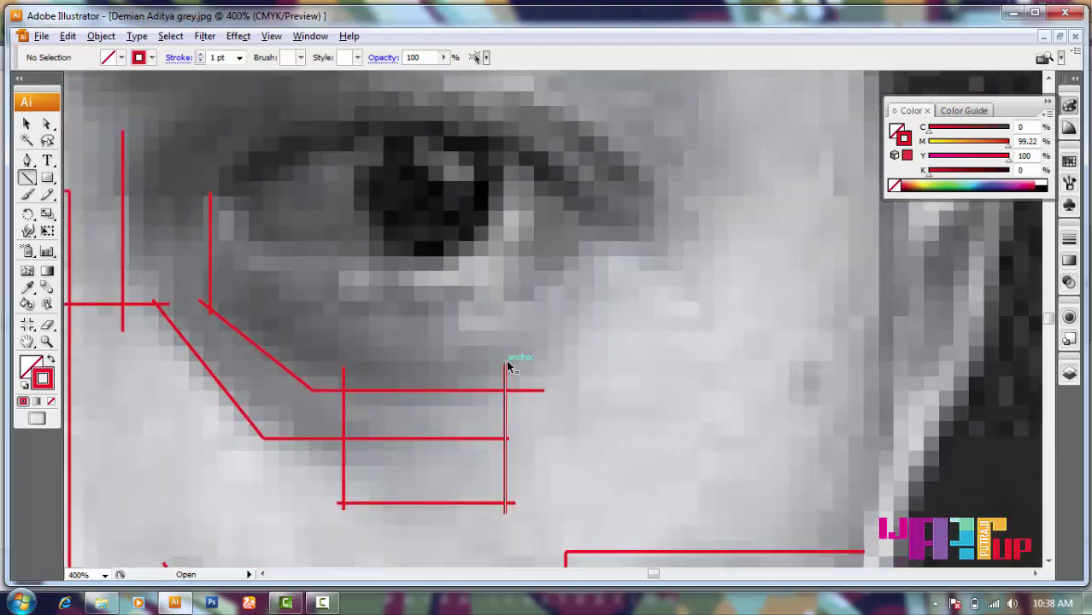
drag(505, 361, 505, 237)
scroll(541, 256, left, 2)
ctrl+click(356, 258)
drag(340, 253, 664, 253)
- Trace a connected outline under the eye and a slanted red line across the eye
key(ctrl+plus)
key(ctrl+plus)
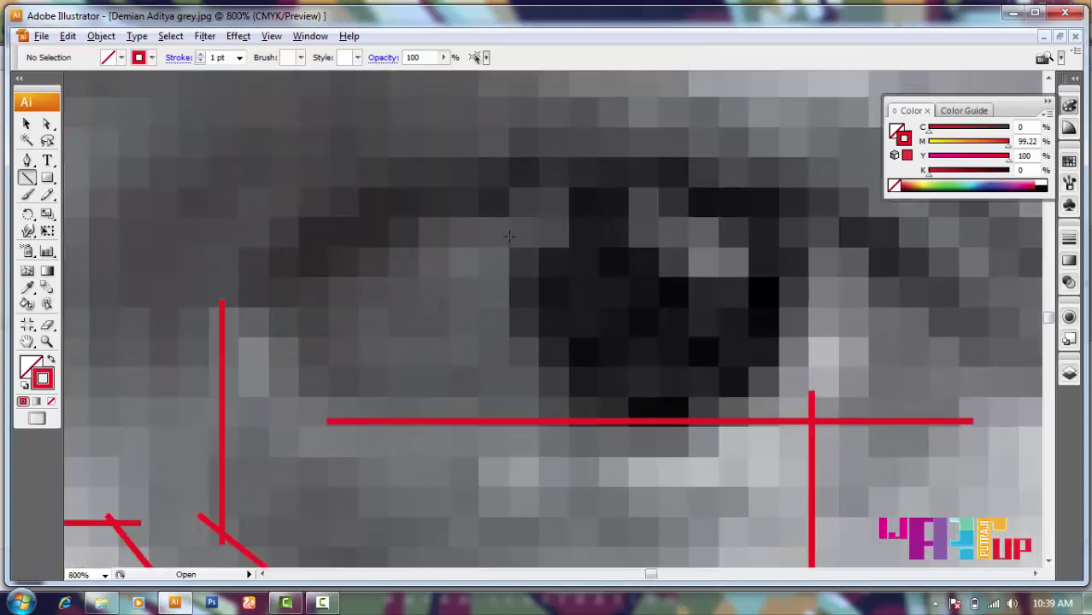
mouse_move(567, 170)
mouse_down()
mouse_move(567, 250)
mouse_move(409, 249)
mouse_move(393, 367)
mouse_move(554, 367)
mouse_up()
drag(562, 428, 567, 440)
scroll(405, 336, left, 2)
drag(483, 416, 489, 425)
drag(414, 284, 528, 219)
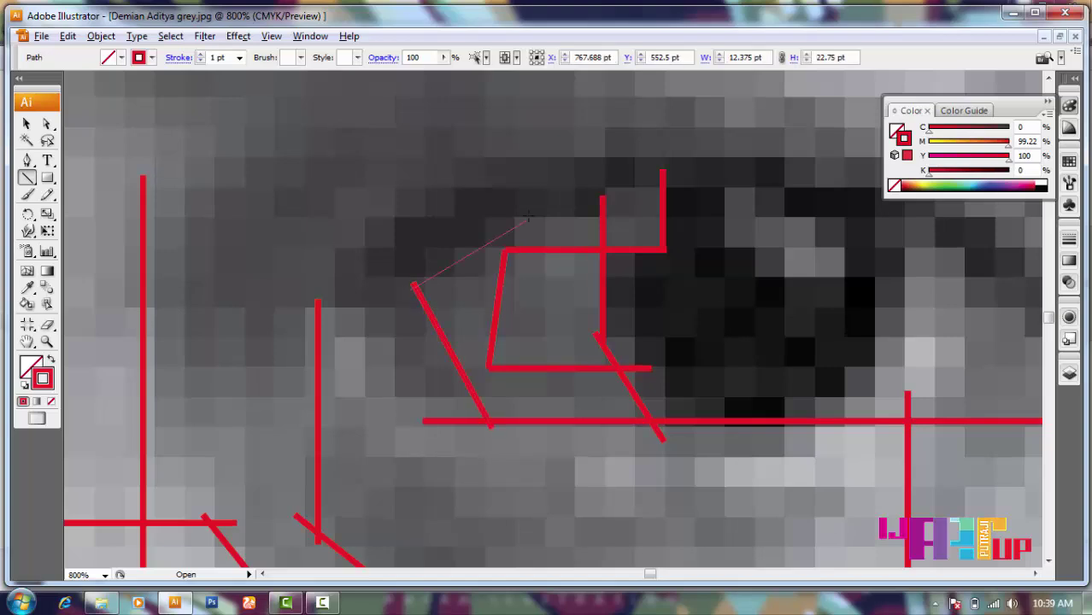
scroll(664, 202, right, 3)
scroll(513, 256, up, 1)
scroll(319, 305, left, 2)
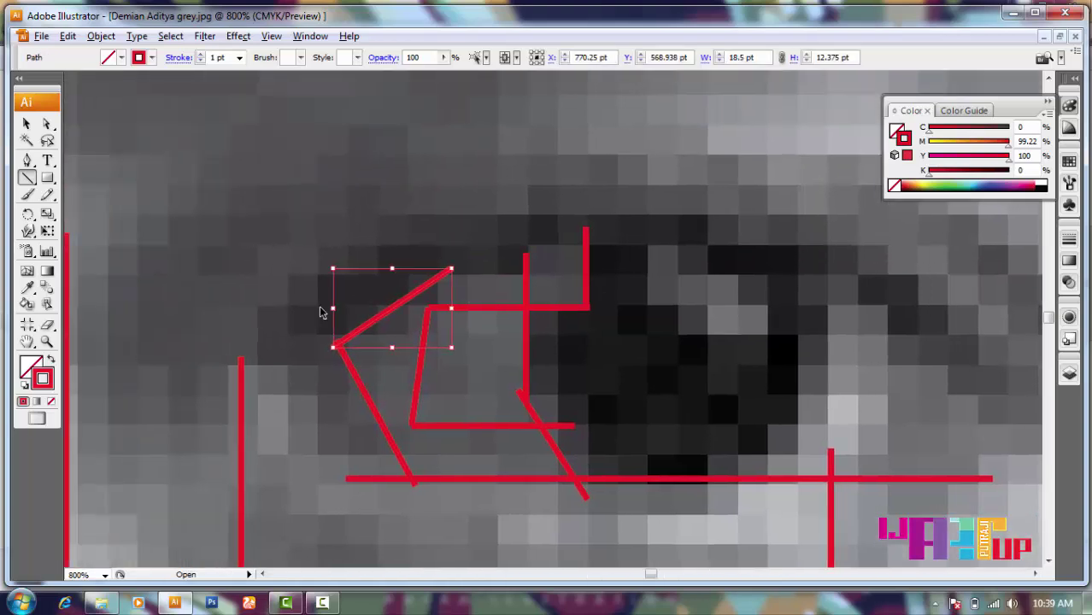
- Line the upper lid and outer corner, with a vertical through the eye and a diagonal below the iris
drag(424, 198, 714, 196)
scroll(713, 196, right, 2)
scroll(619, 197, right, 2)
drag(619, 197, 820, 348)
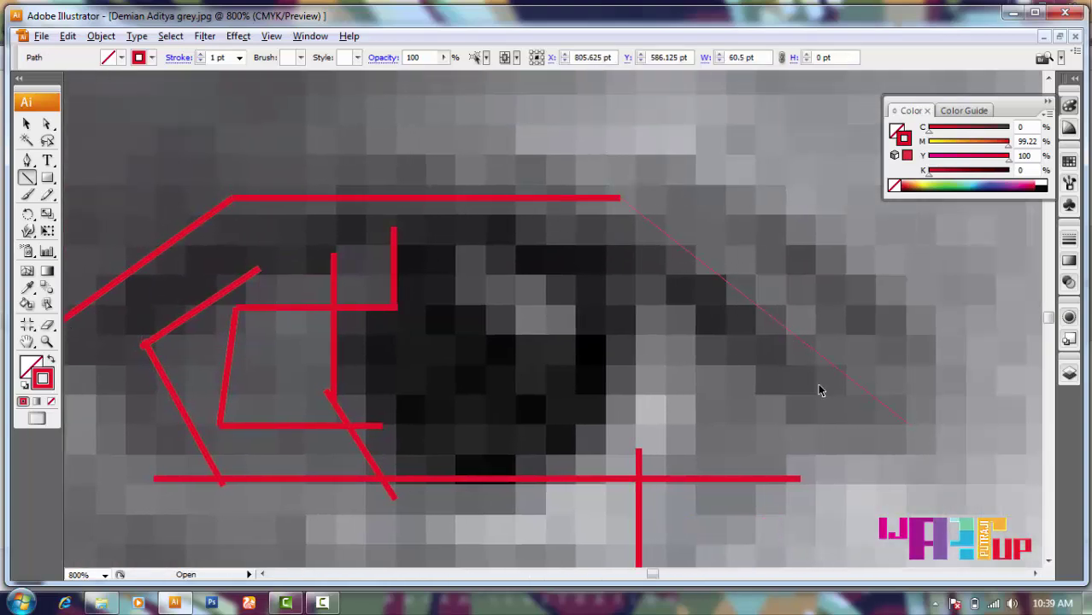
drag(763, 402, 767, 402)
drag(611, 276, 616, 443)
drag(634, 416, 530, 515)
- Box in the iris with horizontal, vertical and inner red lines
scroll(742, 442, down, 2)
scroll(512, 342, up, 2)
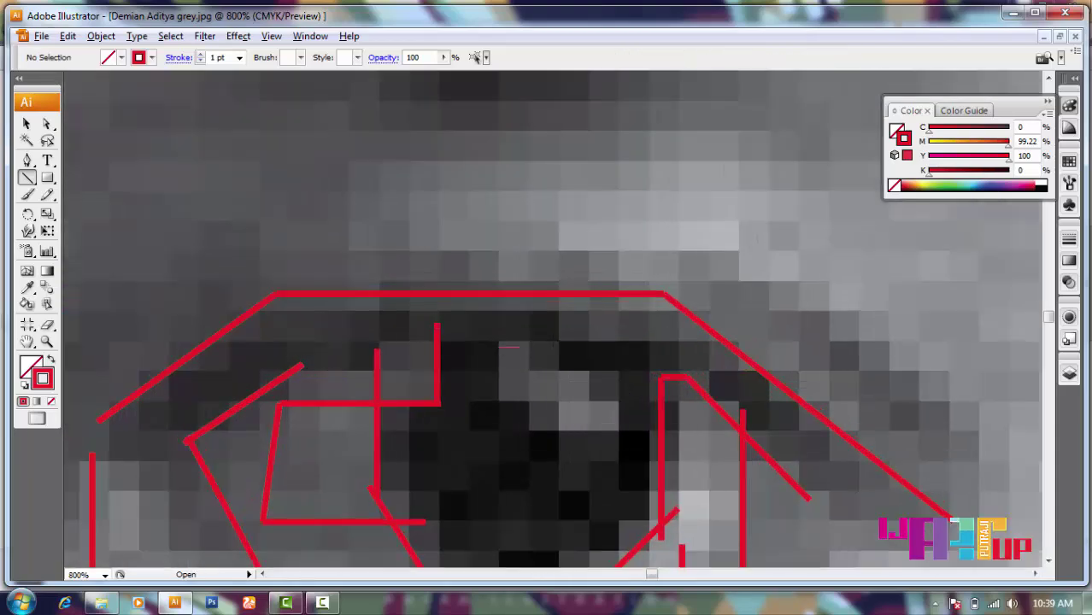
mouse_move(499, 346)
mouse_down()
mouse_move(629, 346)
mouse_move(623, 440)
mouse_up()
drag(500, 427, 500, 442)
drag(501, 440, 632, 441)
scroll(564, 385, up, 3)
mouse_move(531, 280)
mouse_down()
mouse_move(531, 401)
mouse_move(820, 390)
mouse_up()
scroll(820, 390, down, 2)
drag(618, 374, 620, 374)
drag(614, 371, 615, 495)
scroll(585, 384, down, 3)
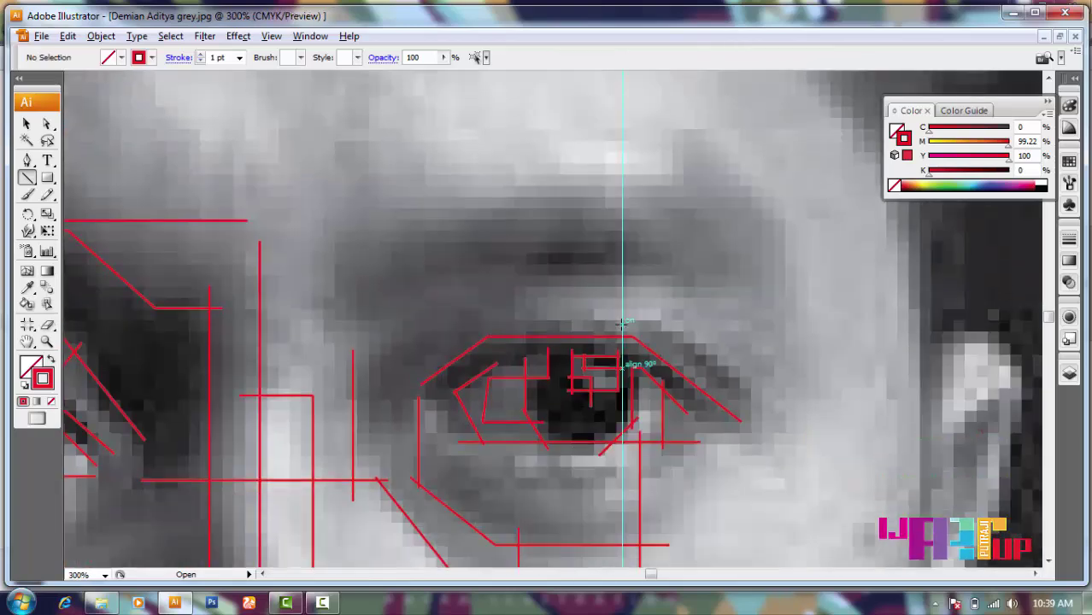
- Add lines above and along the outer upper lid and a tall vertical beside the eye
drag(641, 323, 756, 401)
scroll(654, 325, up, 1)
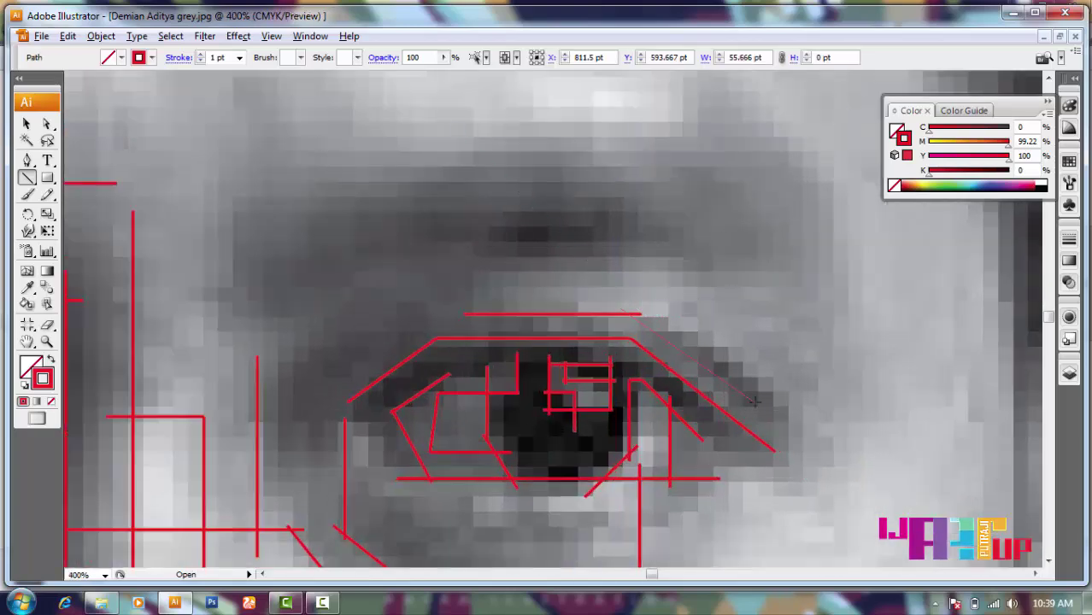
drag(645, 319, 784, 389)
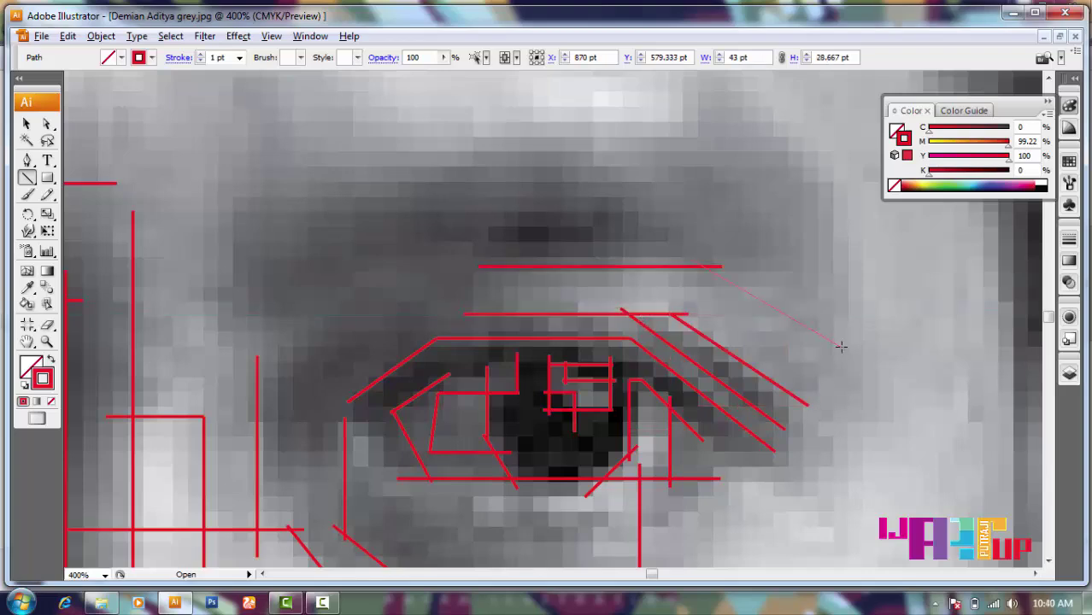
drag(841, 346, 841, 347)
scroll(841, 346, down, 2)
mouse_move(397, 402)
mouse_down()
mouse_move(824, 402)
mouse_move(813, 83)
mouse_up()
scroll(701, 310, right, 2)
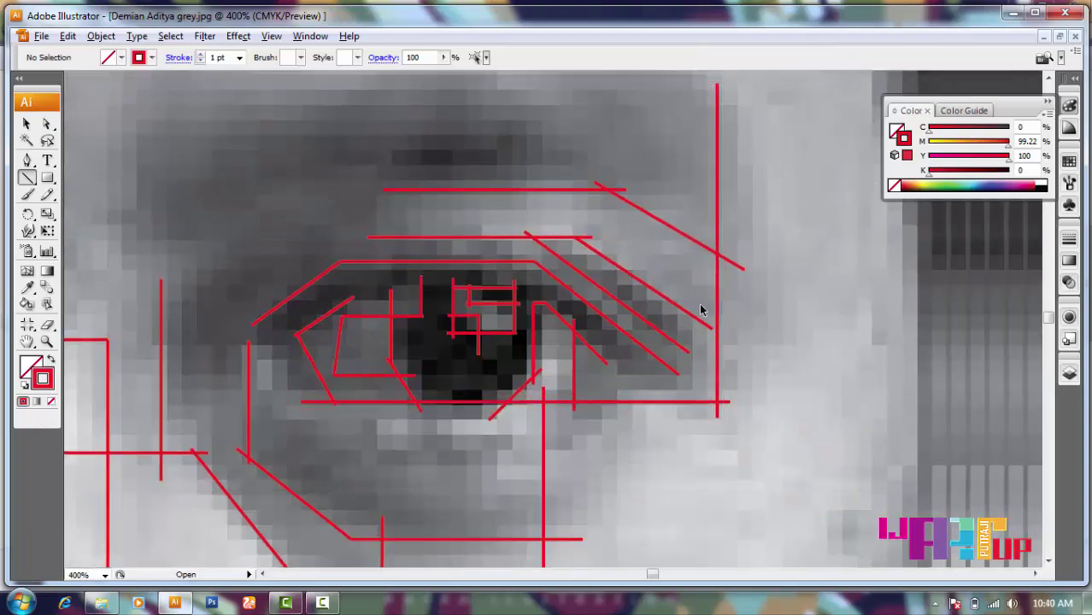
scroll(700, 309, right, 1)
scroll(585, 175, up, 2)
drag(570, 337, 568, 196)
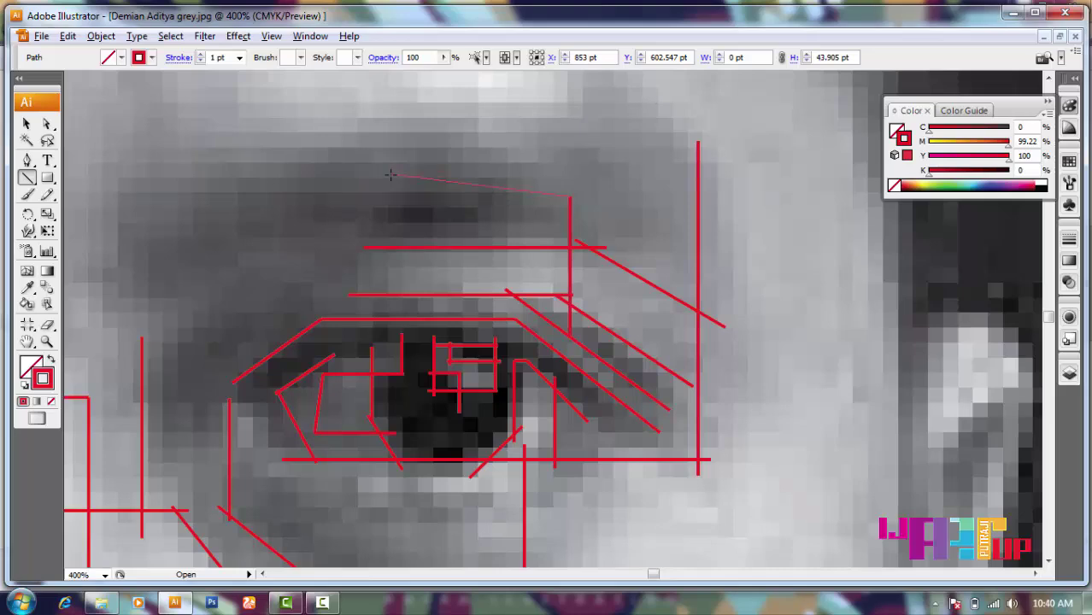
key(ctrl+shift+a)
- Outline the eyebrow with a stepped corner and segments running toward the nose bridge
key(ctrl+minus)
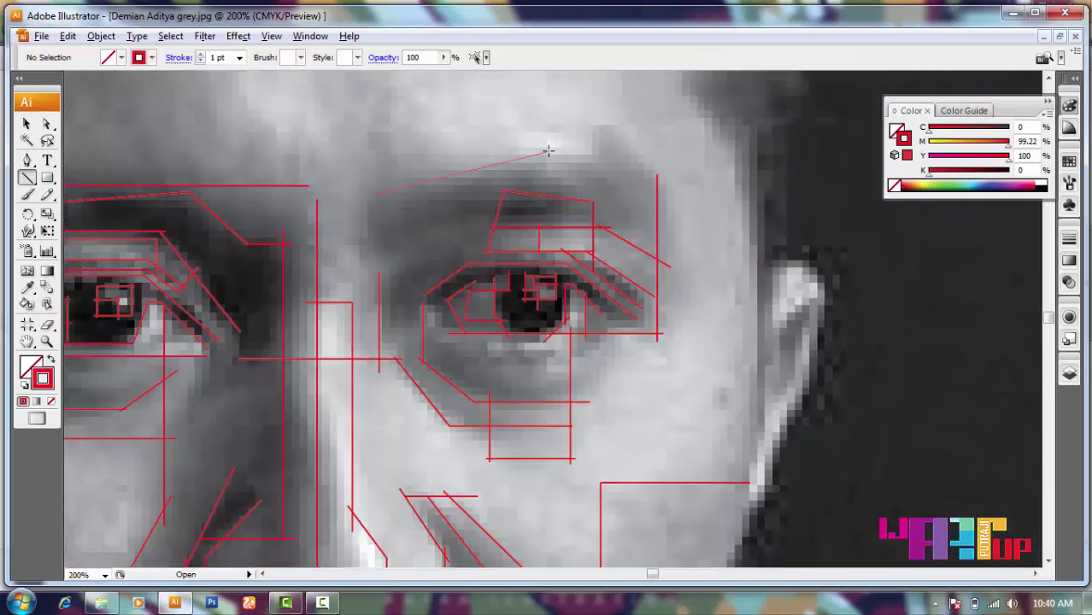
drag(548, 152, 537, 153)
drag(537, 152, 619, 176)
drag(591, 133, 629, 133)
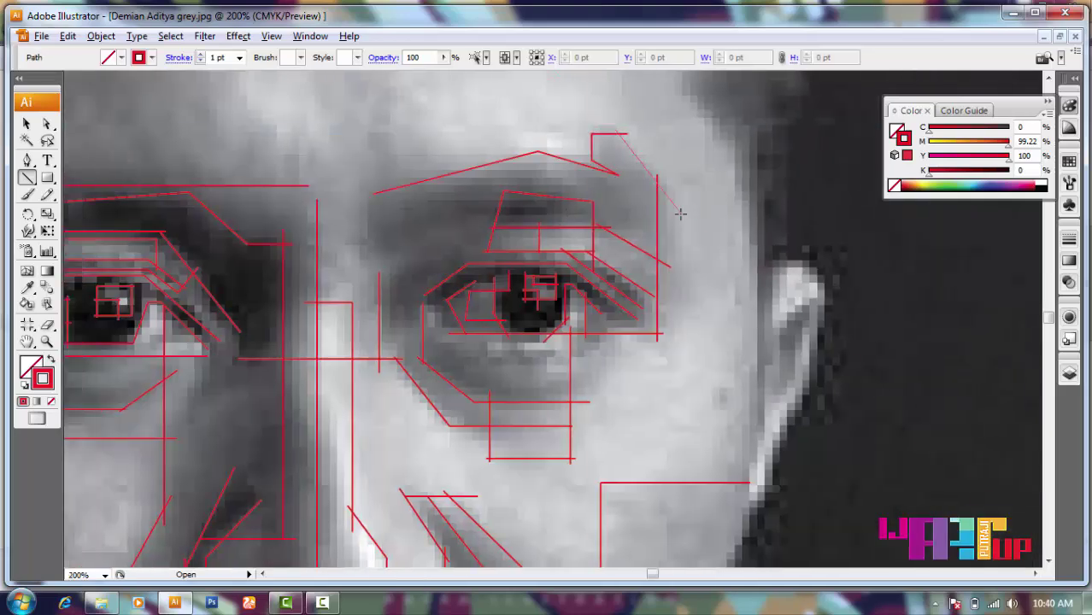
drag(680, 213, 681, 214)
key(ctrl+plus)
mouse_move(485, 528)
mouse_down()
mouse_move(485, 328)
mouse_move(559, 330)
mouse_up()
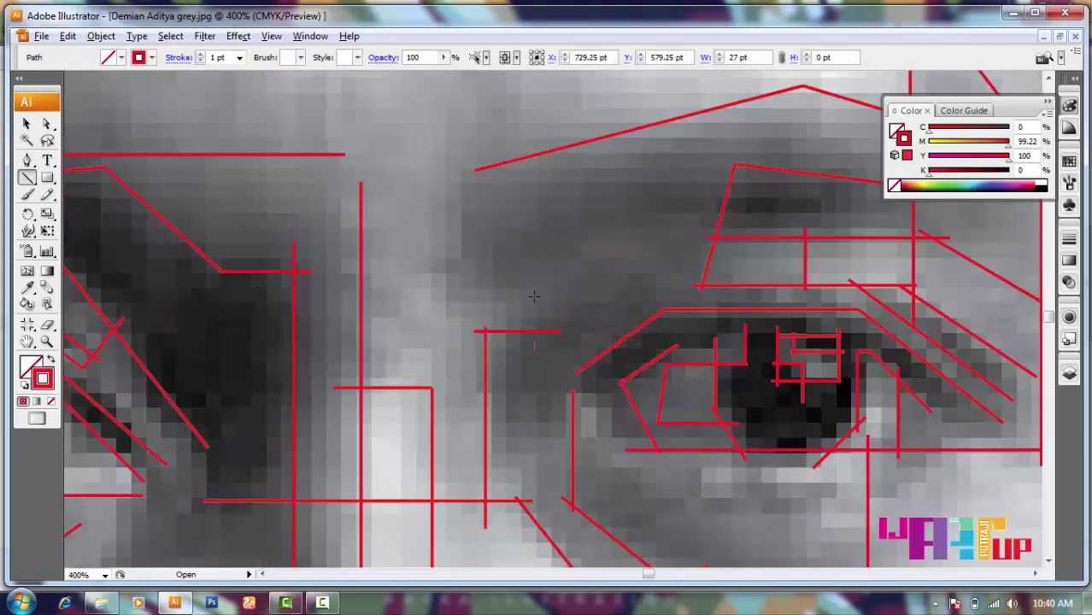
mouse_move(445, 293)
mouse_down()
mouse_move(443, 162)
mouse_move(549, 161)
mouse_up()
key(ctrl+minus)
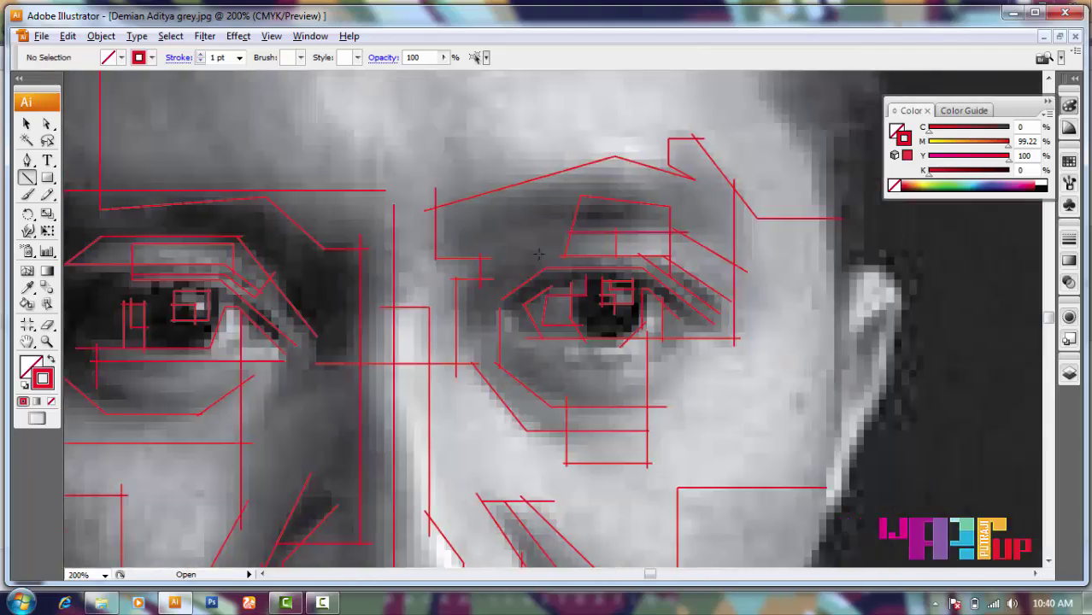
- Draw lines above the eye, a diagonal from the inner brow, and one under the brow
key(ctrl+plus)
drag(619, 193, 415, 174)
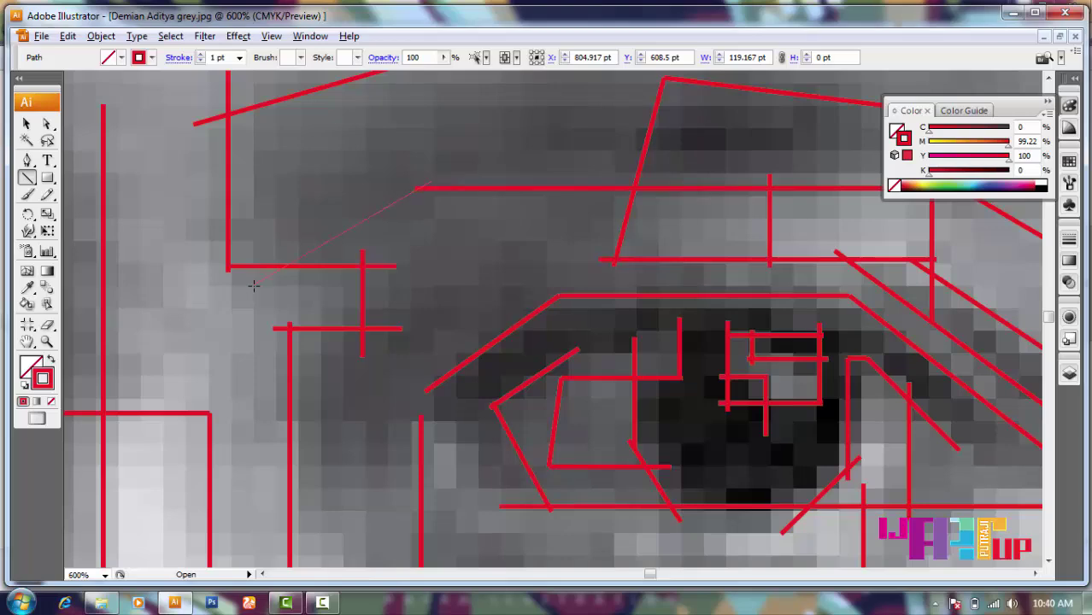
drag(254, 286, 253, 286)
key(ctrl+minus)
key(ctrl+minus)
key(ctrl+plus)
key(ctrl+plus)
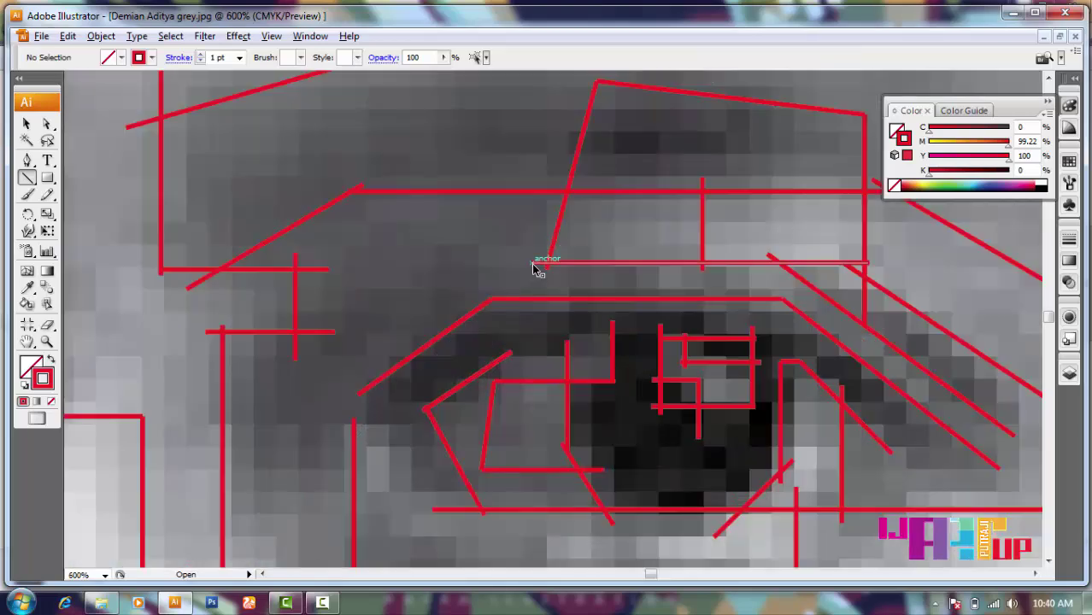
drag(539, 270, 387, 271)
key(ctrl+minus)
key(ctrl+minus)
key(ctrl+minus)
key(ctrl+minus)
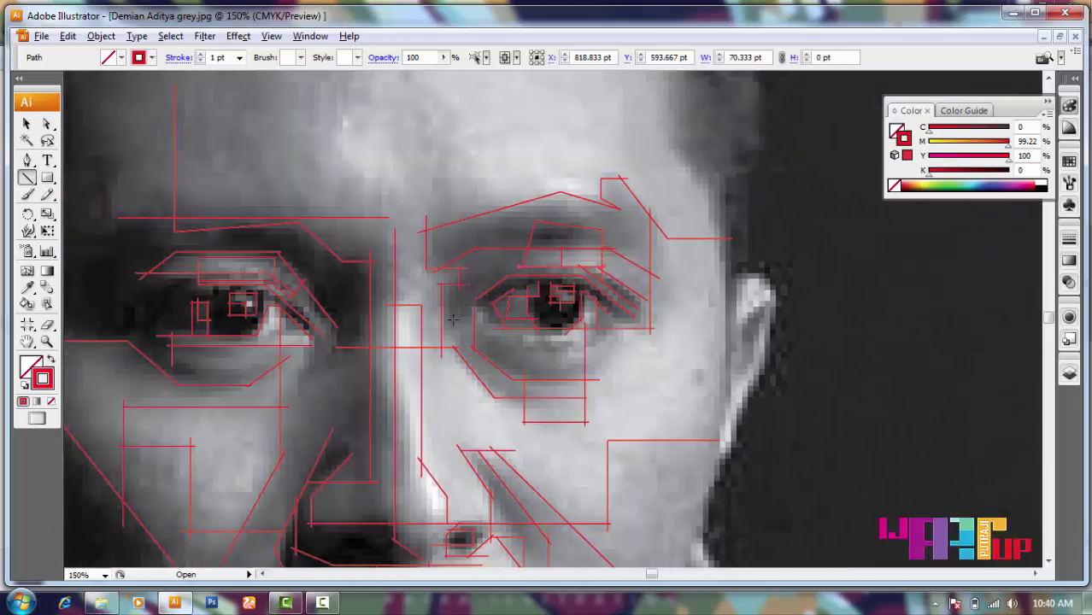
key(ctrl+plus)
key(ctrl+plus)
key(ctrl+plus)
mouse_move(557, 248)
mouse_down()
mouse_move(556, 326)
mouse_move(561, 253)
mouse_up()
key(ctrl+minus)
key(ctrl+minus)
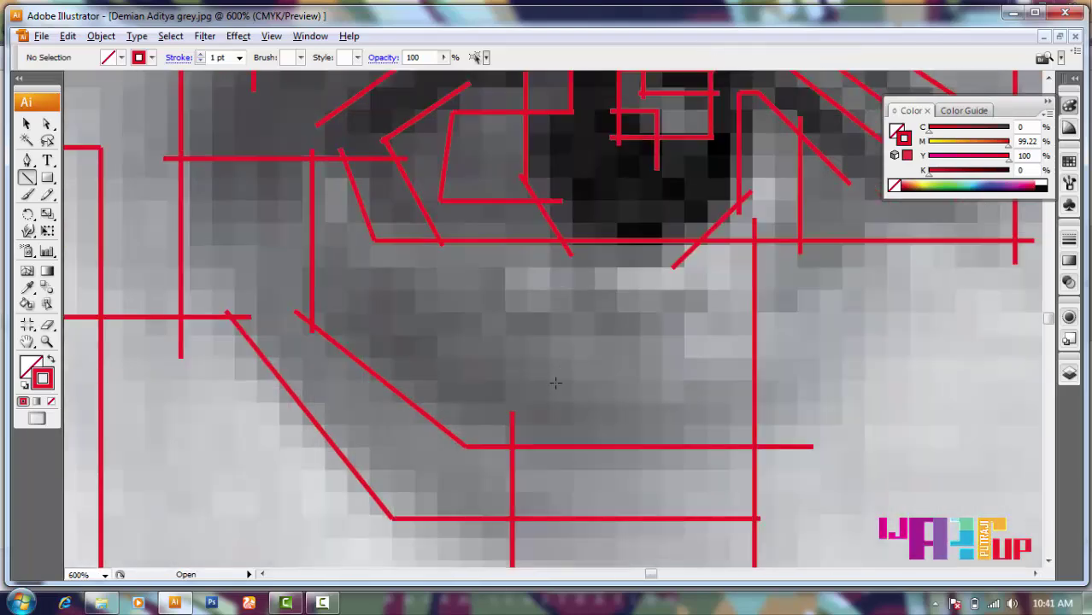
- Add stepped horizontal and vertical red lines on the skin under the eye
scroll(670, 378, up, 3)
drag(518, 359, 518, 359)
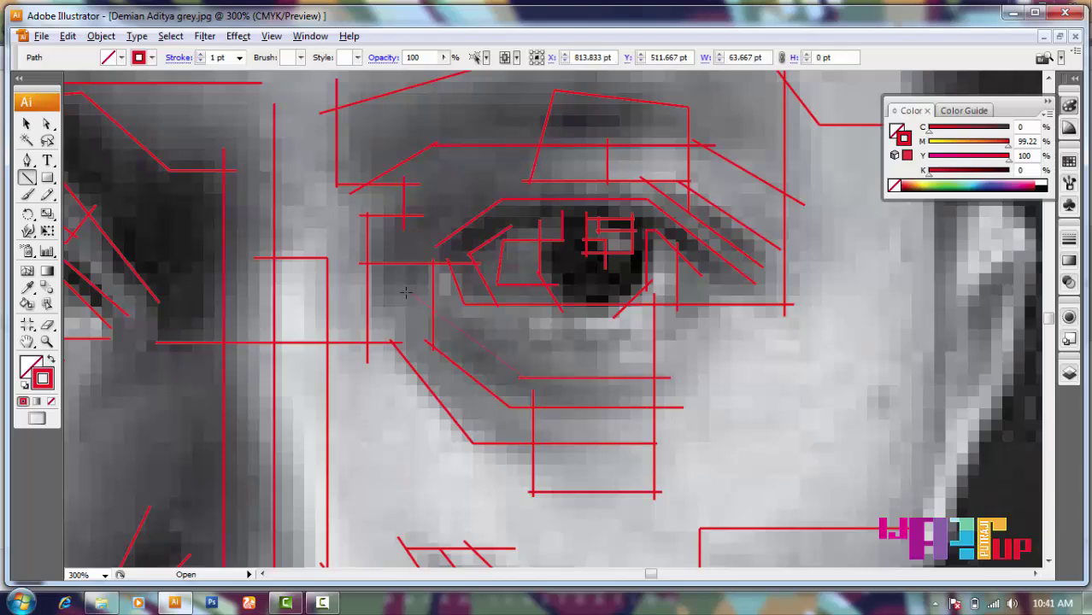
ctrl+click(347, 314)
key(ctrl+plus)
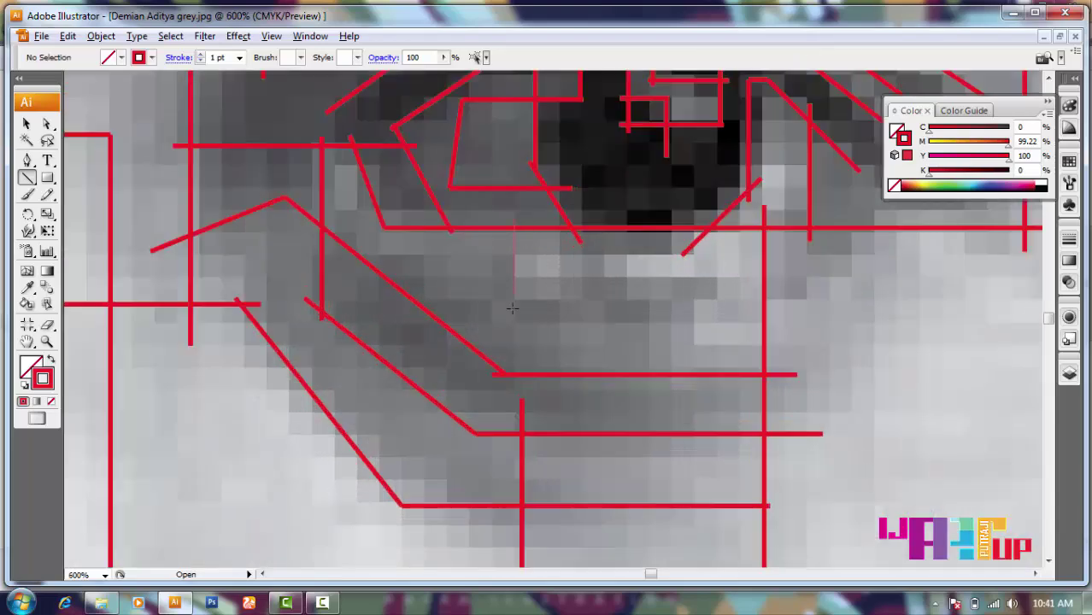
mouse_move(484, 297)
mouse_down()
mouse_move(708, 298)
mouse_move(691, 393)
mouse_up()
ctrl+click(594, 336)
key(ctrl+minus)
key(ctrl+minus)
key(ctrl+plus)
key(ctrl+plus)
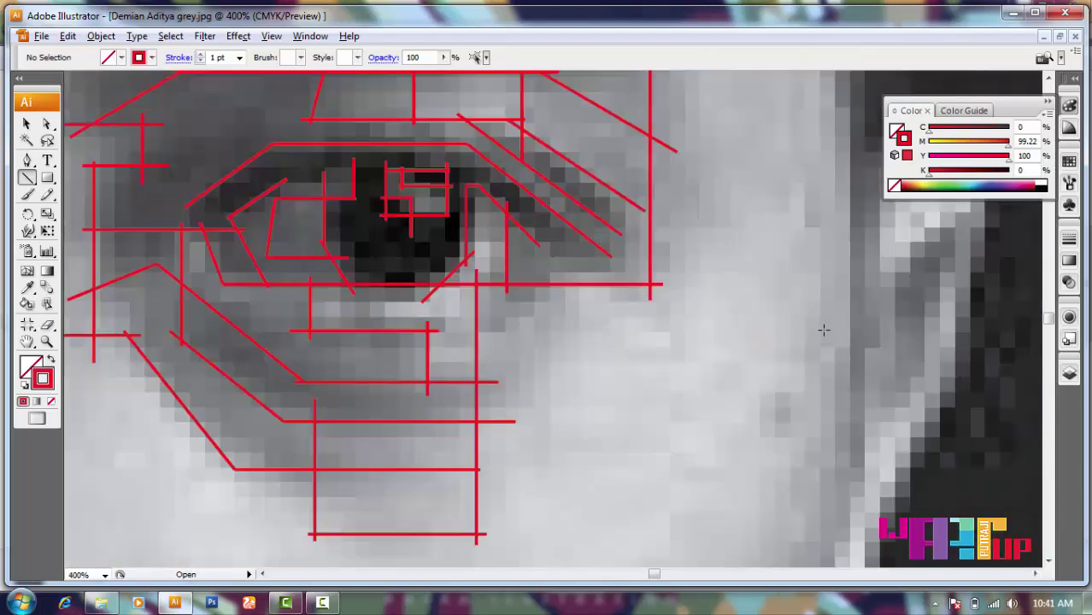
key(ctrl+plus)
key(ctrl+minus)
- Draw a diagonal below the outer eye corner and a vertical line down the cheek
scroll(382, 363, down, 1)
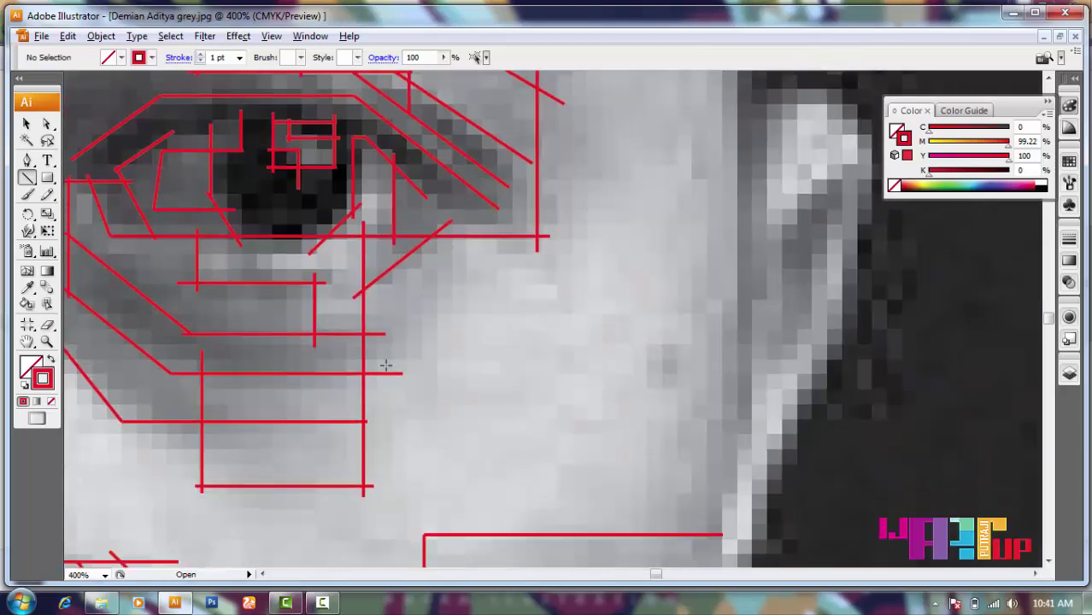
drag(385, 380, 453, 297)
key(ctrl+minus)
drag(675, 201, 675, 491)
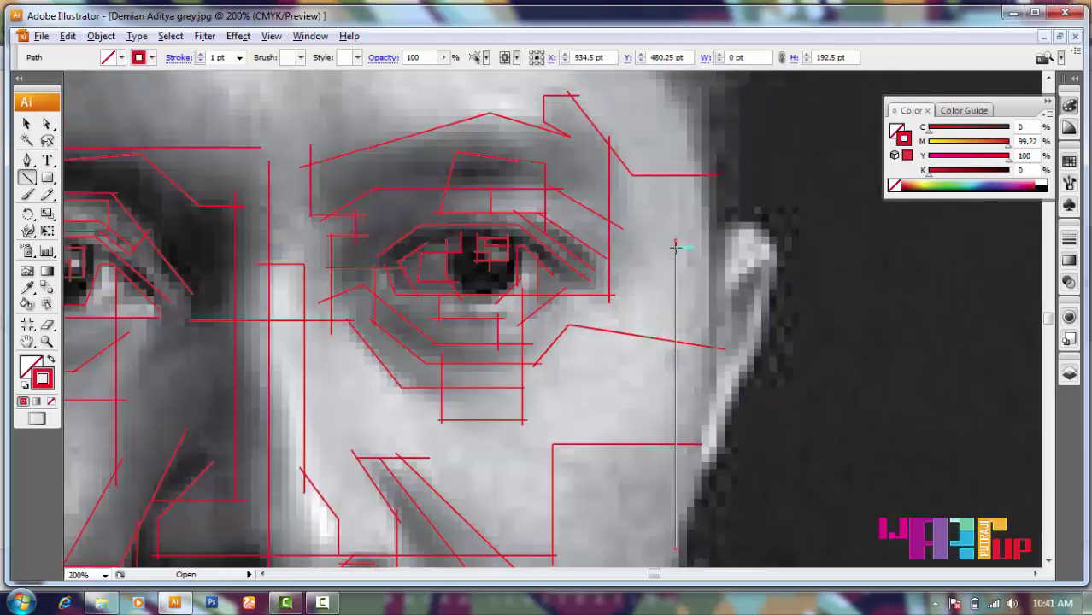
key(ctrl+plus)
key(ctrl+minus)
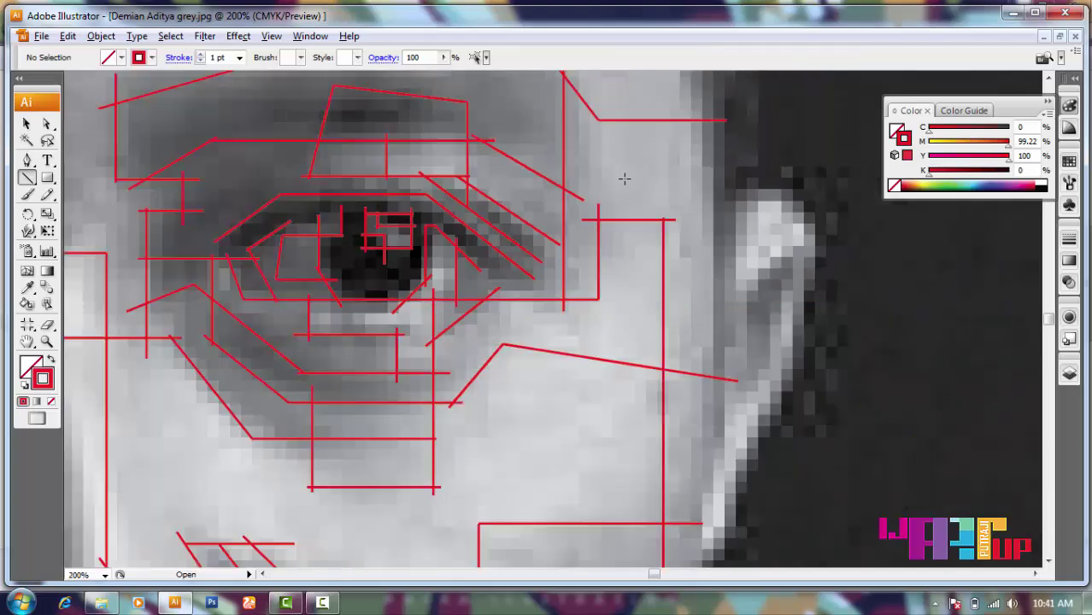
key(ctrl+minus)
key(ctrl+minus)
key(ctrl+plus)
scroll(492, 222, up, 2)
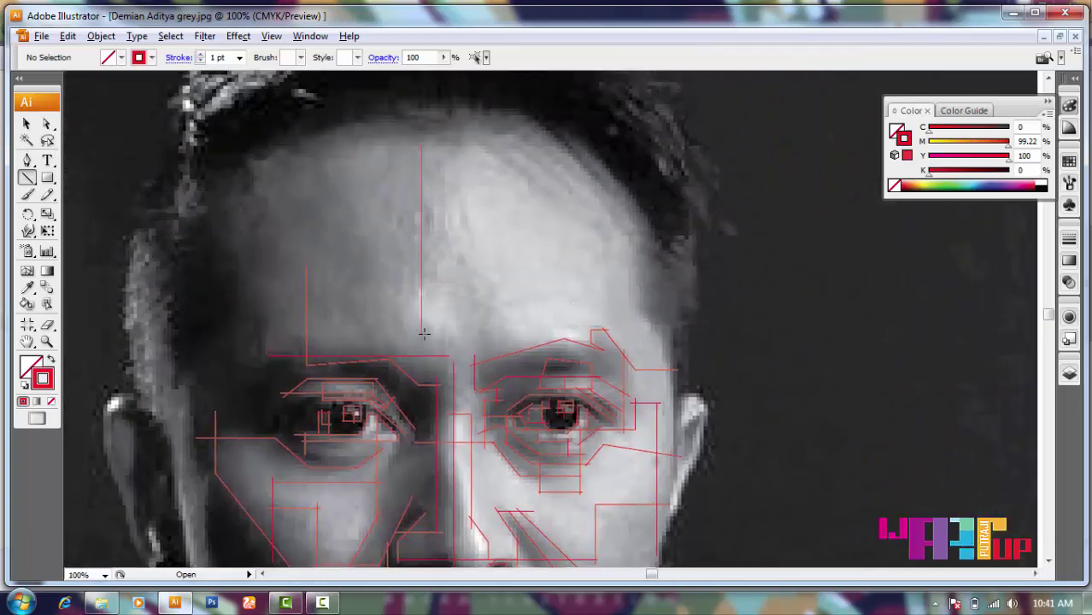
- Draw two horizontal red lines across the forehead and a diagonal down the right temple
drag(424, 333, 518, 333)
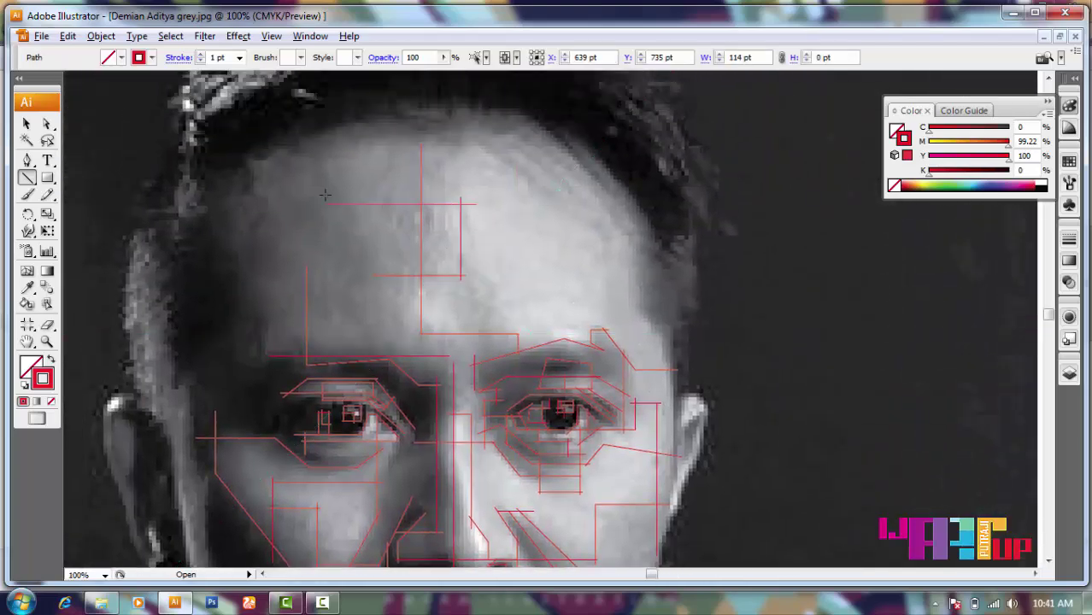
scroll(440, 152, left, 3)
drag(364, 156, 551, 161)
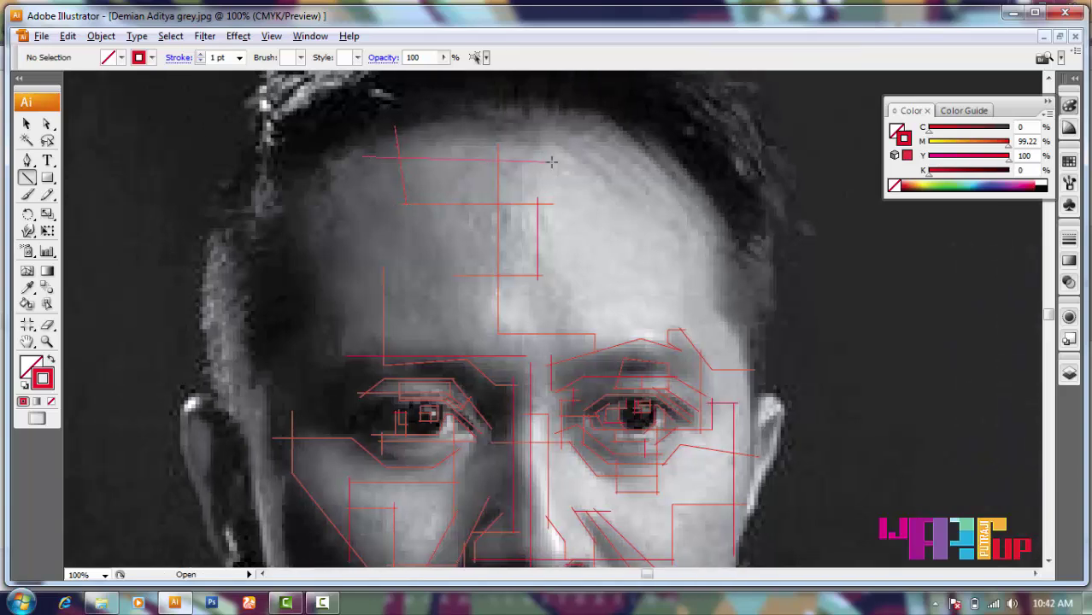
drag(630, 157, 712, 245)
- Extend a diagonal red line across the face toward the nose, then zoom in on the nose
scroll(638, 226, right, 4)
scroll(537, 277, right, 2)
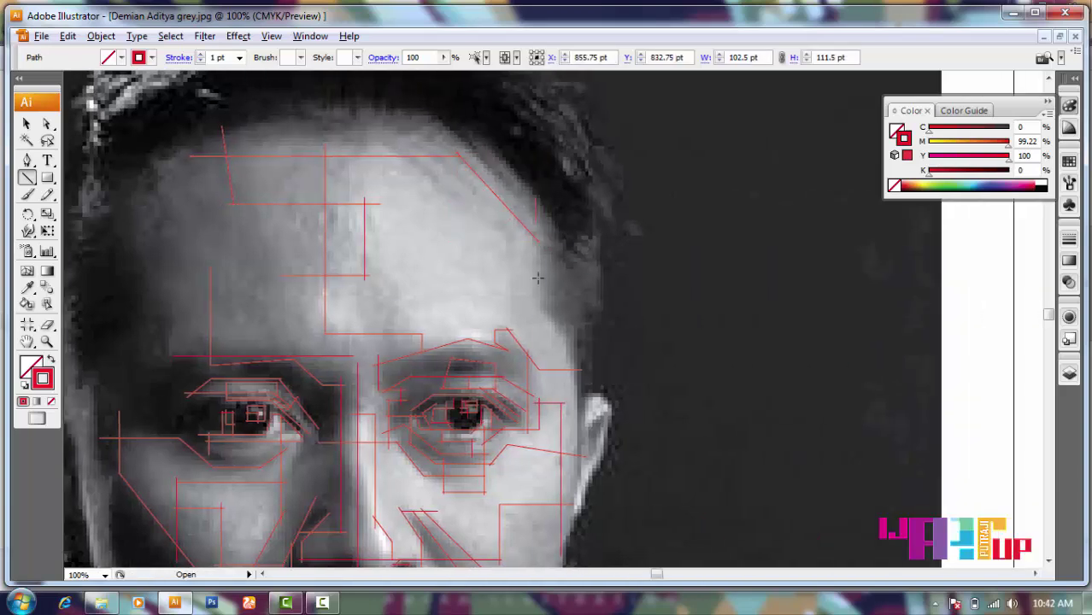
scroll(471, 237, left, 5)
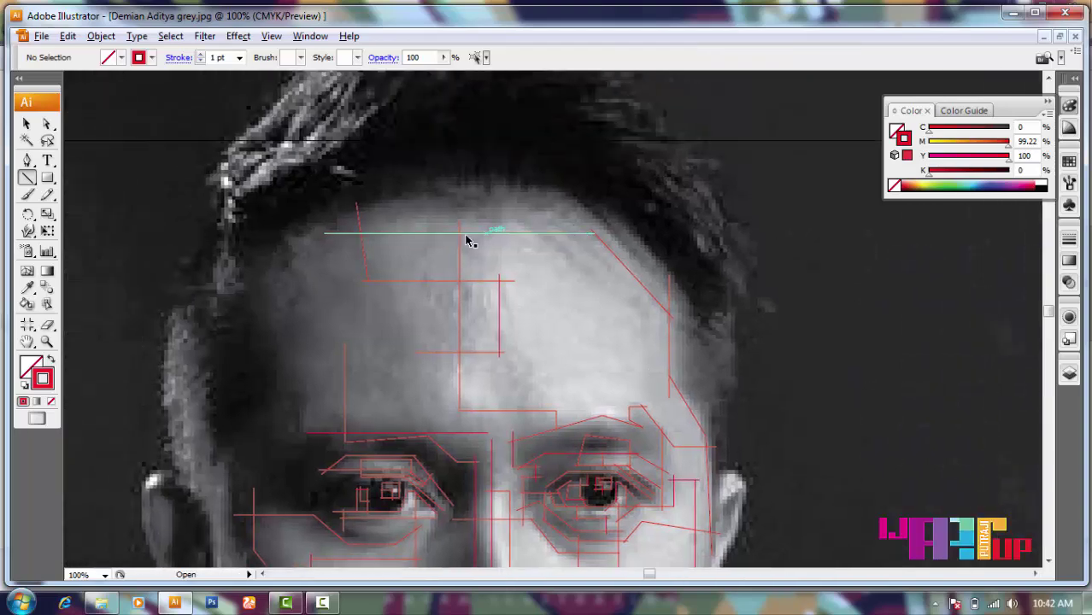
scroll(534, 222, left, 2)
scroll(557, 215, left, 4)
scroll(556, 215, up, 1)
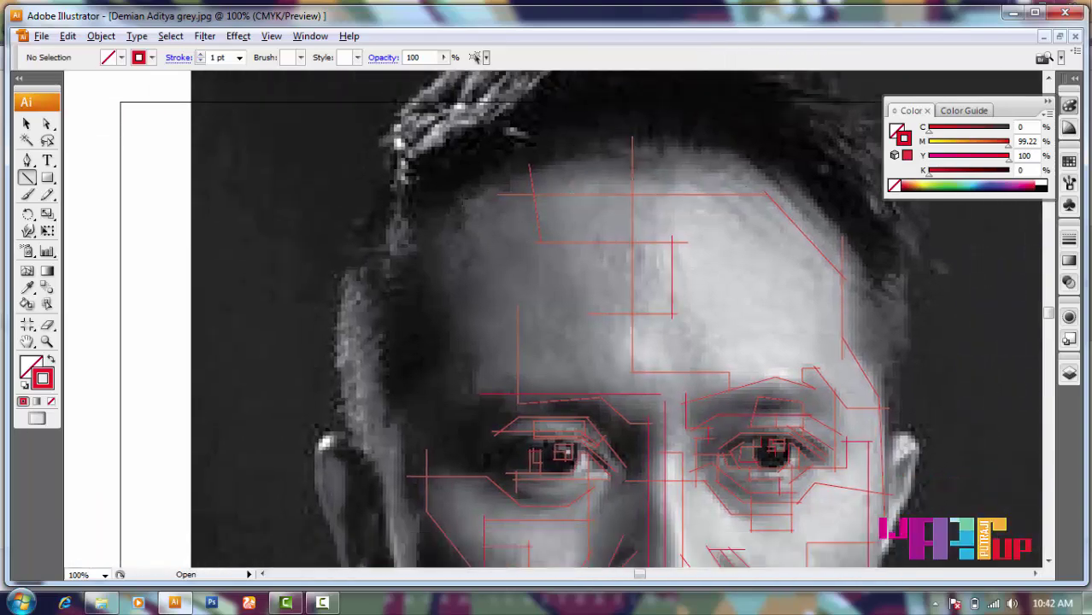
drag(473, 363, 483, 397)
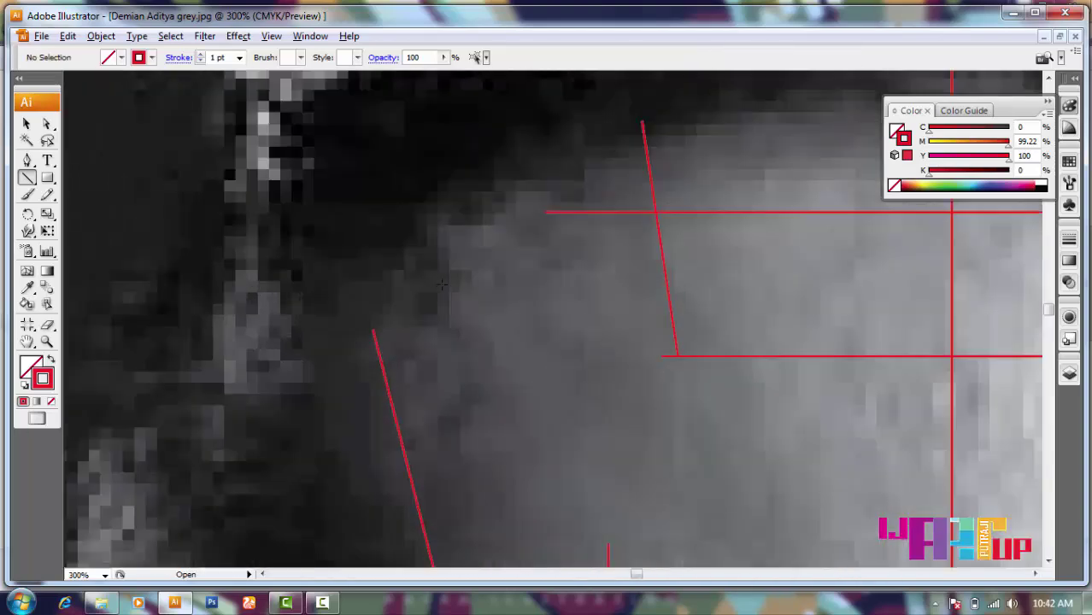
scroll(436, 303, down, 1)
scroll(436, 304, down, 4)
scroll(436, 303, left, 3)
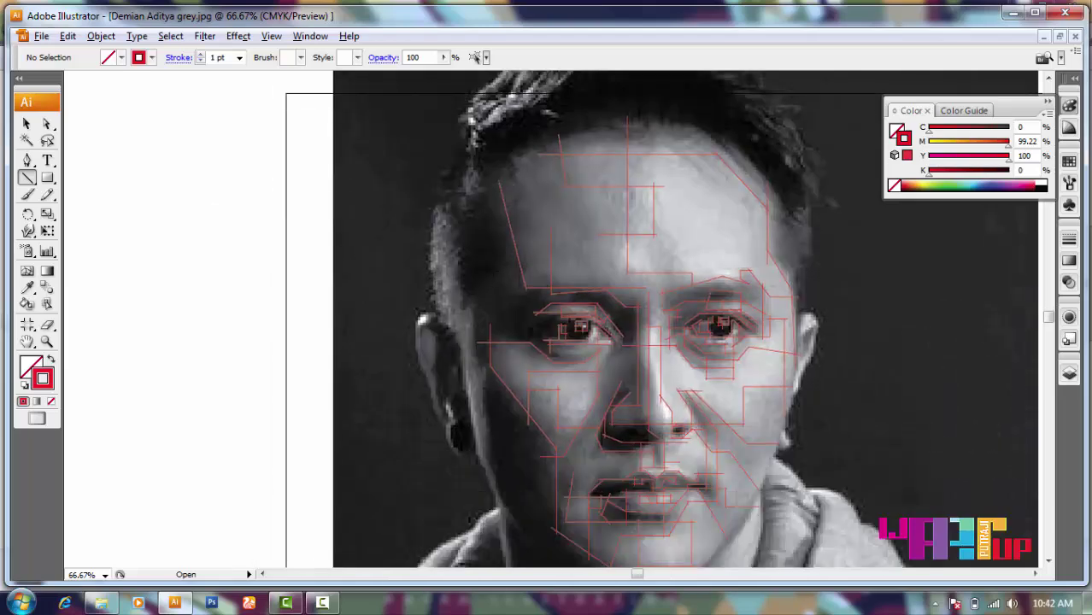
scroll(621, 346, up, 1)
scroll(621, 346, up, 1)
scroll(611, 324, up, 1)
- Draw a short red line beside the nose plus long vertical and horizontal strokes nearby
scroll(603, 299, up, 1)
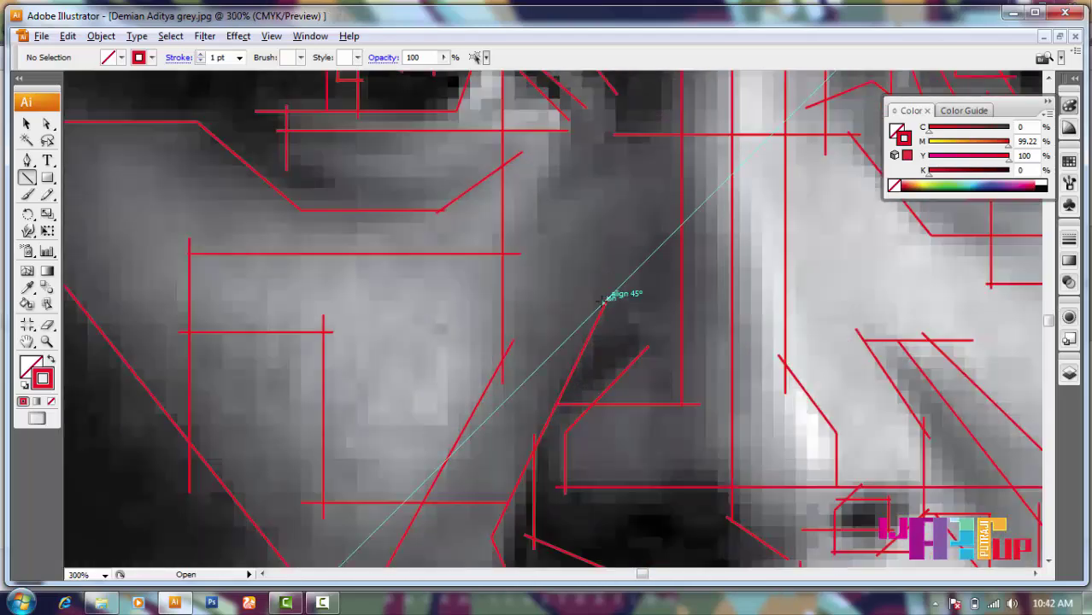
mouse_move(603, 299)
mouse_down()
mouse_move(642, 349)
mouse_move(658, 238)
mouse_up()
scroll(711, 212, down, 2)
scroll(659, 336, up, 3)
scroll(687, 209, right, 3)
scroll(585, 307, up, 2)
scroll(585, 306, left, 4)
scroll(556, 395, down, 1)
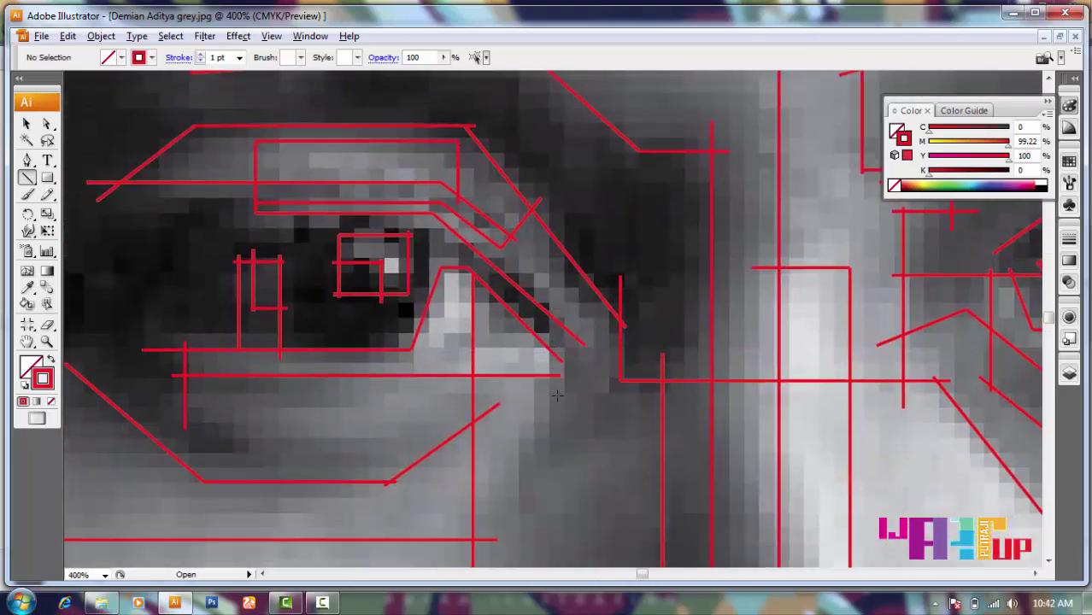
scroll(556, 395, down, 1)
drag(555, 368, 555, 233)
scroll(557, 438, down, 2)
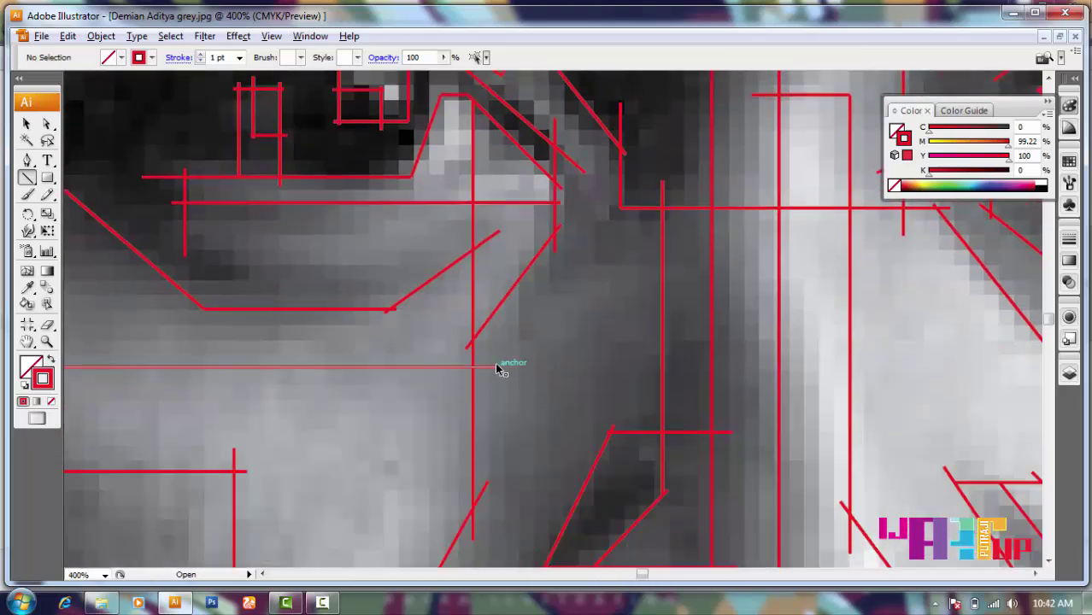
drag(500, 366, 640, 364)
- Add short vertical and horizontal red strokes below the eye and an angled line across the cheek
scroll(595, 309, down, 3)
scroll(470, 299, up, 4)
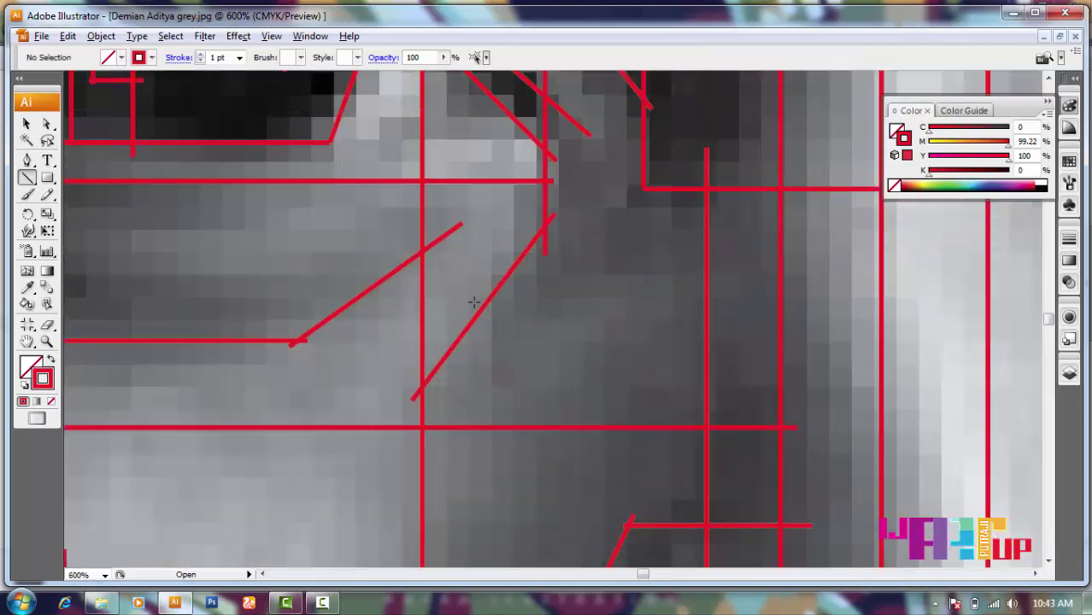
scroll(456, 355, up, 2)
drag(457, 340, 459, 316)
scroll(459, 288, left, 3)
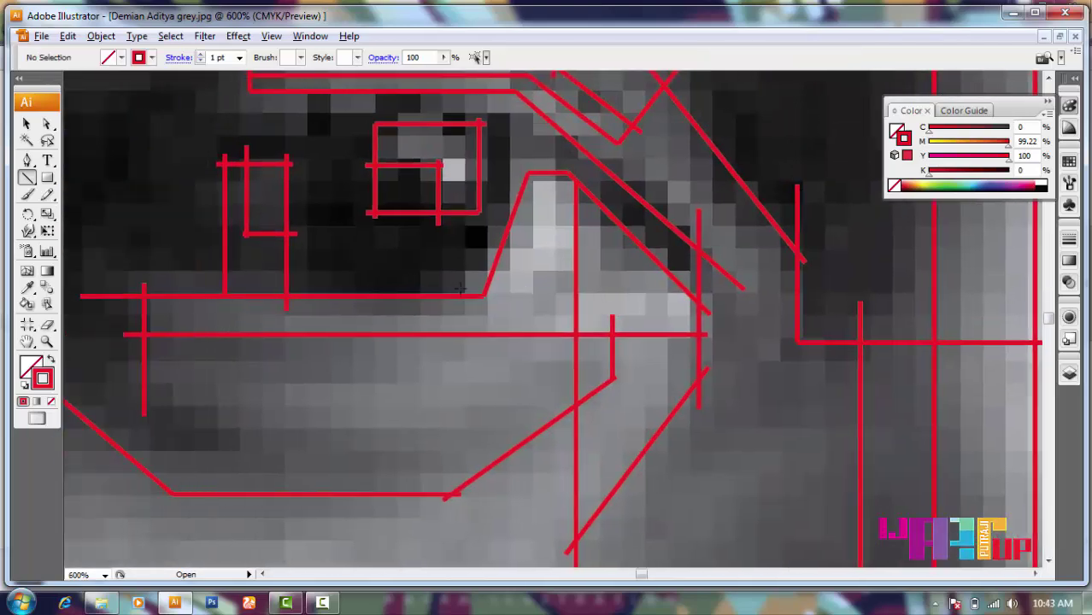
drag(676, 276, 676, 276)
scroll(419, 308, left, 2)
drag(402, 306, 401, 502)
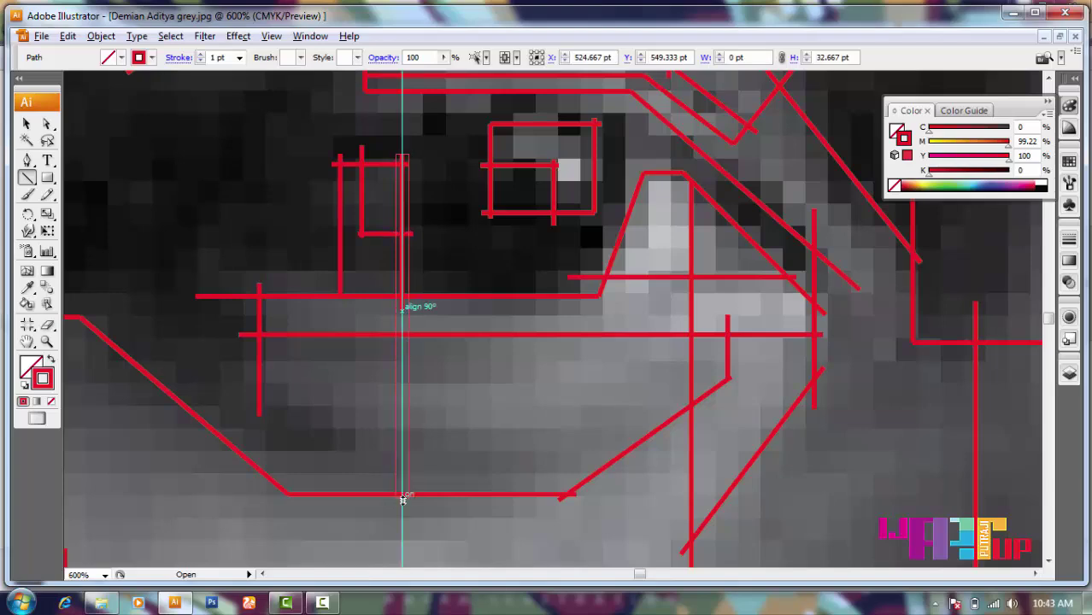
scroll(401, 501, left, 2)
drag(321, 376, 507, 443)
drag(729, 369, 729, 370)
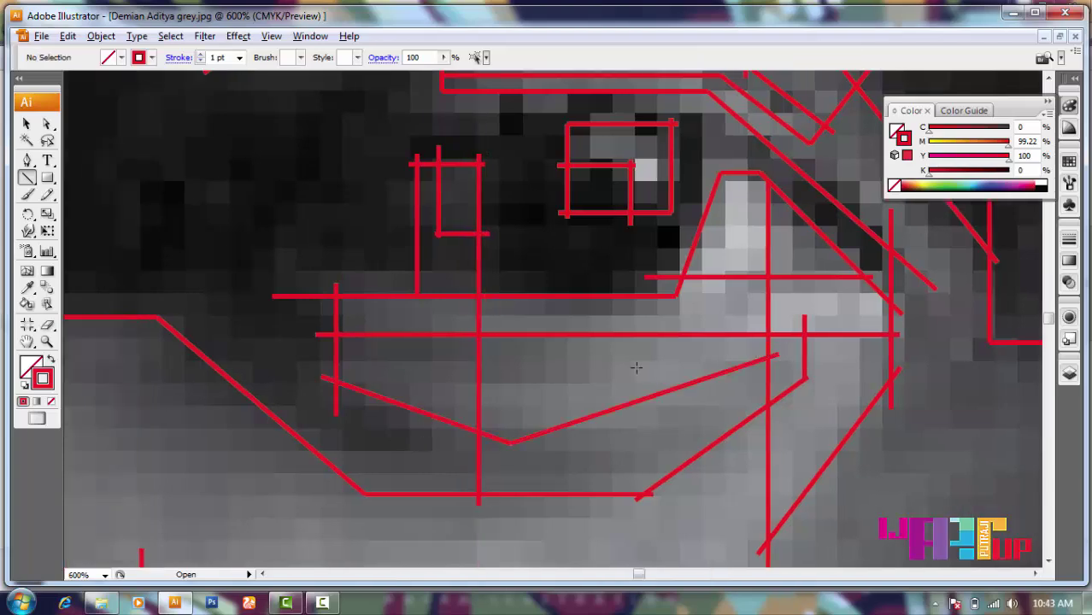
- Add red lines beside the nostril and around the nose and upper lip
scroll(632, 363, down, 2)
scroll(564, 364, down, 1)
scroll(524, 361, down, 1)
scroll(524, 361, down, 1)
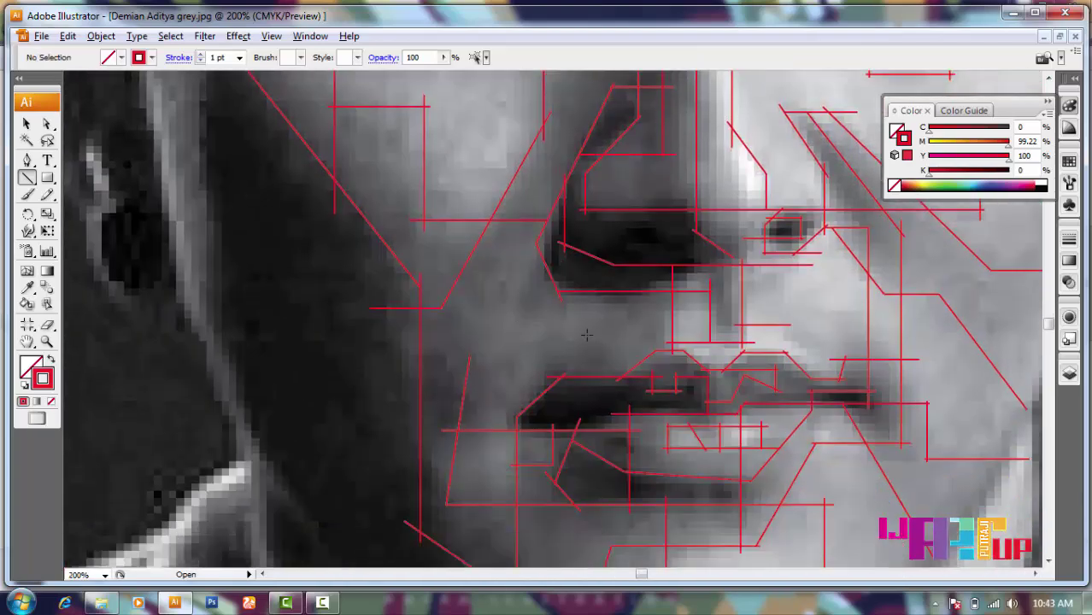
scroll(551, 350, right, 3)
scroll(575, 314, up, 2)
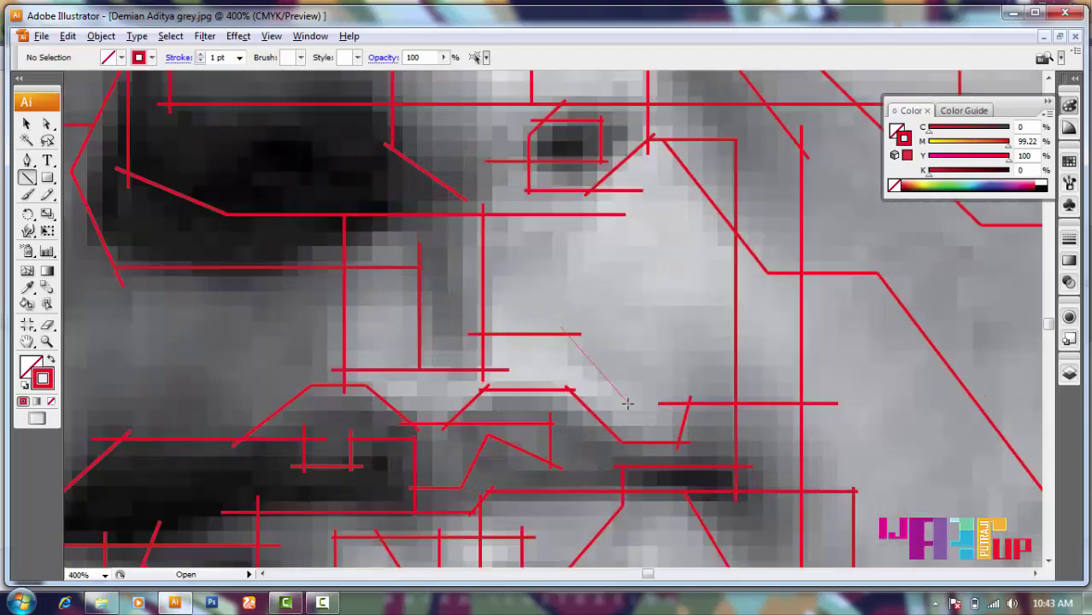
drag(628, 403, 608, 436)
scroll(608, 436, right, 3)
mouse_move(503, 189)
mouse_down()
mouse_move(502, 299)
mouse_move(697, 299)
mouse_up()
scroll(605, 262, right, 2)
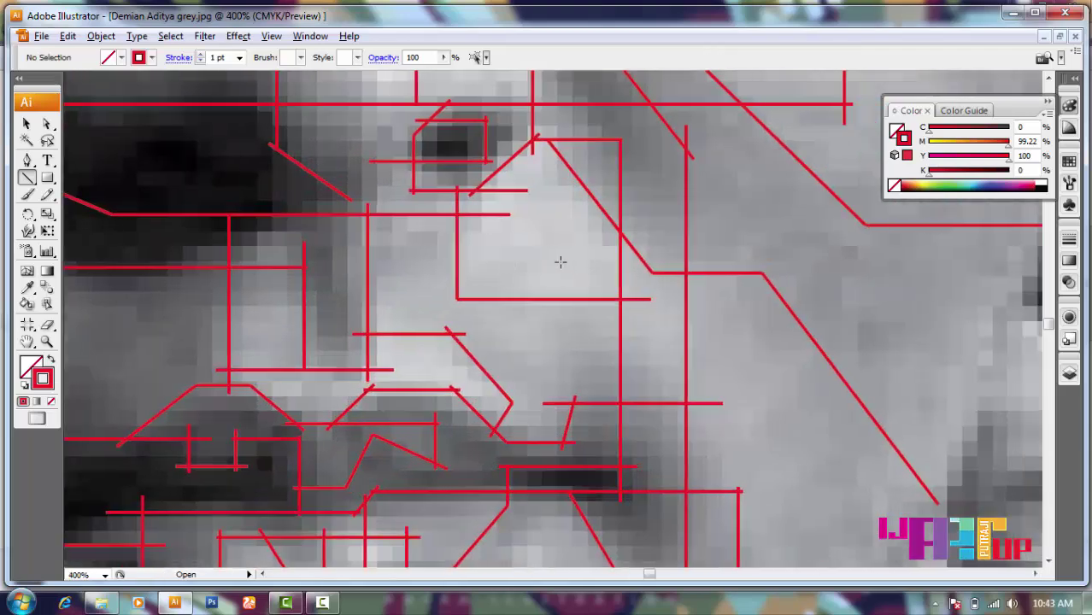
scroll(561, 262, down, 2)
scroll(543, 248, up, 3)
scroll(513, 245, right, 2)
scroll(481, 239, up, 3)
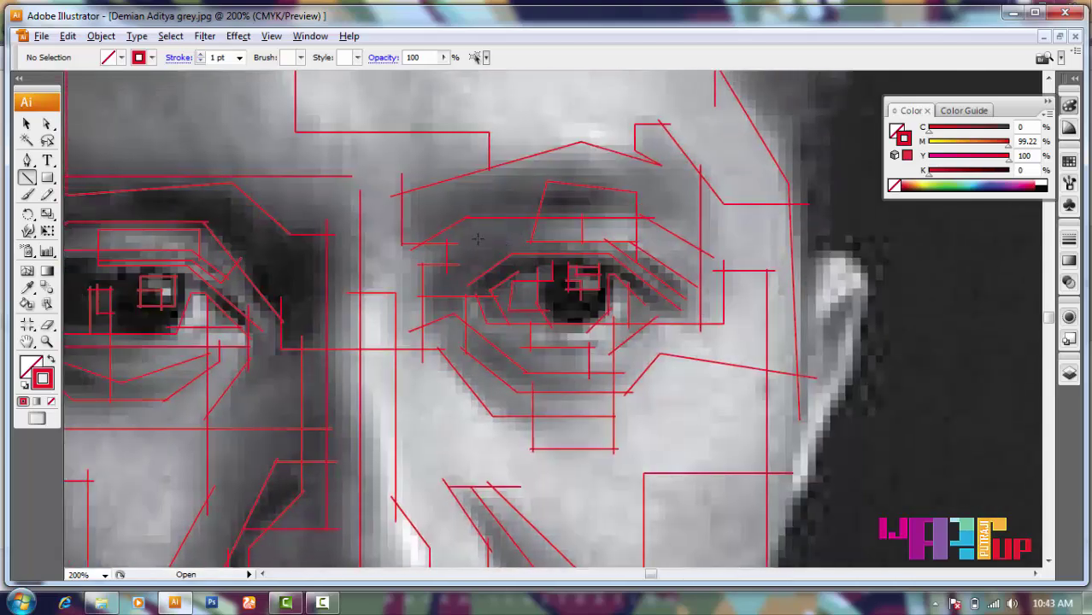
scroll(478, 240, down, 1)
scroll(478, 239, up, 5)
scroll(632, 317, left, 2)
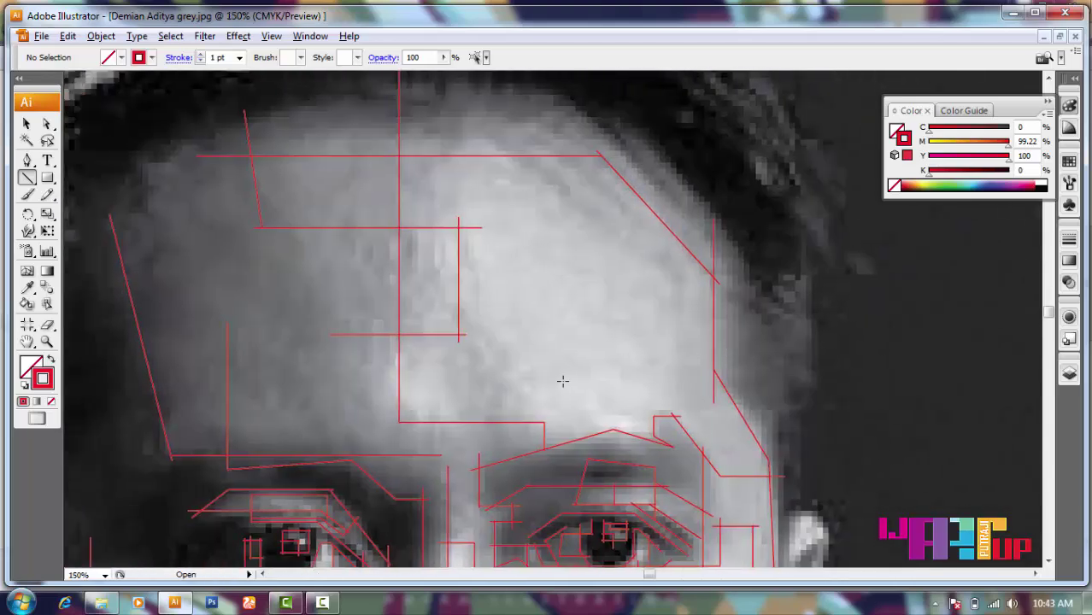
- Trace the forehead hairline with jagged red line segments and deselect them
drag(547, 373, 516, 429)
scroll(612, 301, down, 2)
scroll(611, 302, up, 1)
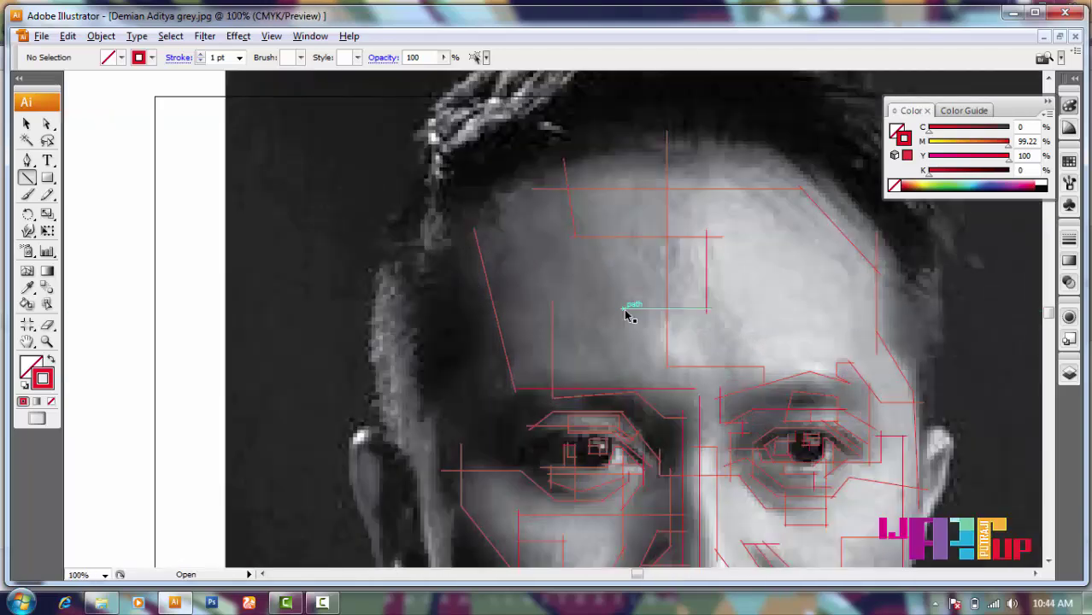
scroll(462, 275, up, 4)
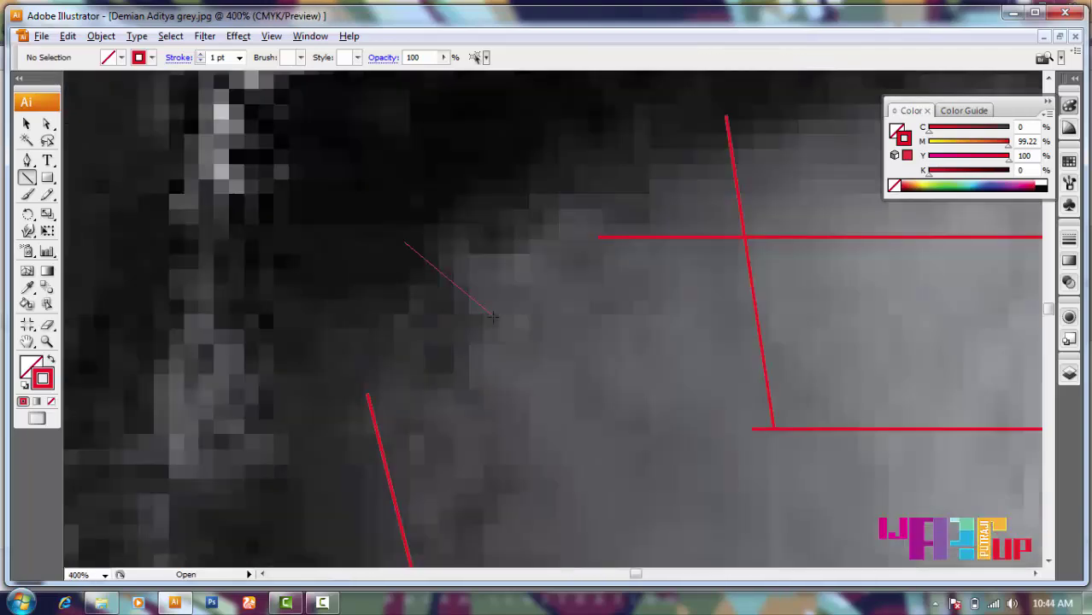
drag(439, 446, 465, 324)
drag(334, 319, 335, 341)
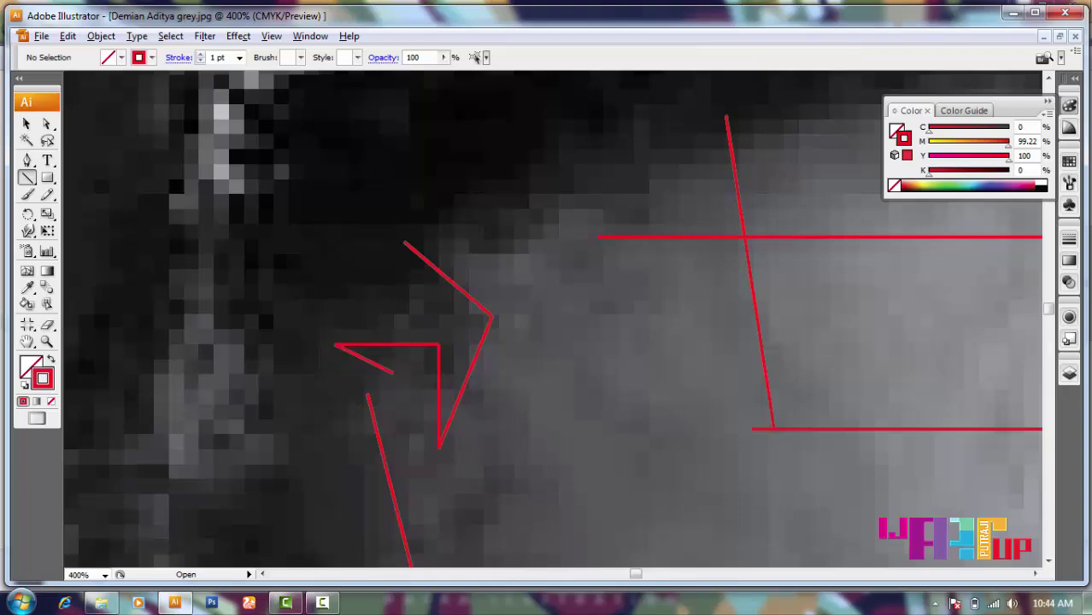
scroll(672, 202, down, 3)
mouse_move(673, 201)
mouse_down()
mouse_move(459, 276)
mouse_move(570, 213)
mouse_move(812, 238)
mouse_move(505, 314)
mouse_up()
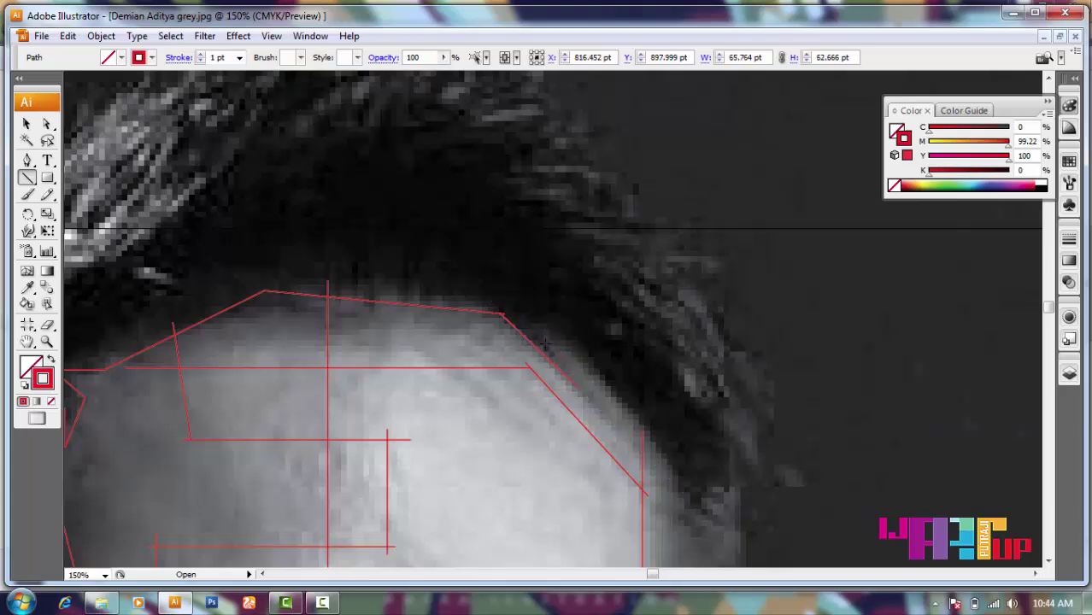
drag(528, 310, 537, 305)
key(ctrl+shift+a)
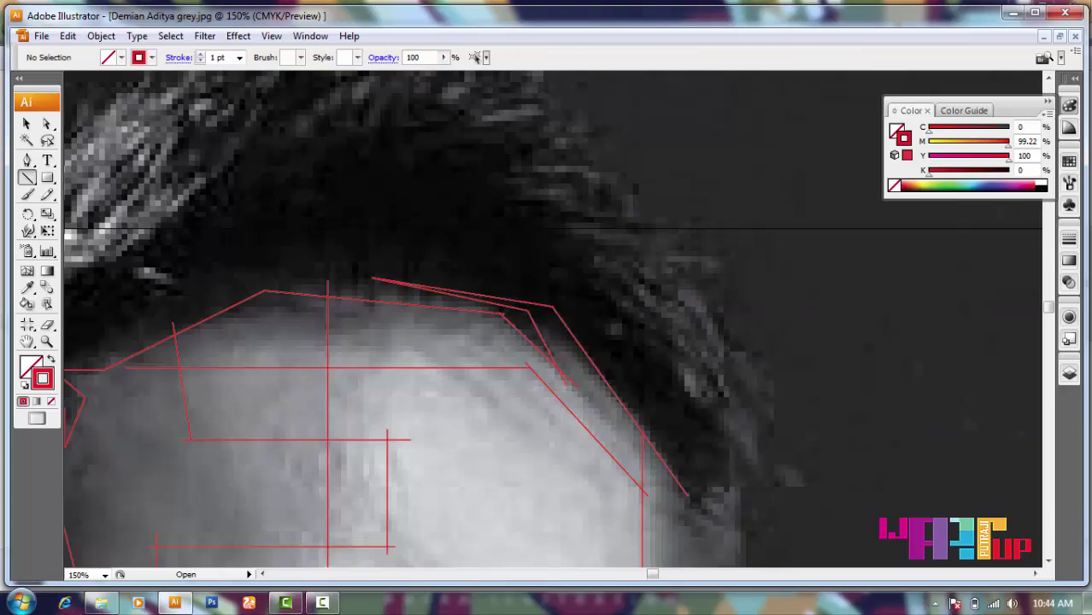
- Draw a diagonal and arrow-like red lines down the left temple toward the ear
key(ctrl+minus)
key(ctrl+minus)
scroll(628, 337, up, 3)
scroll(355, 319, down, 2)
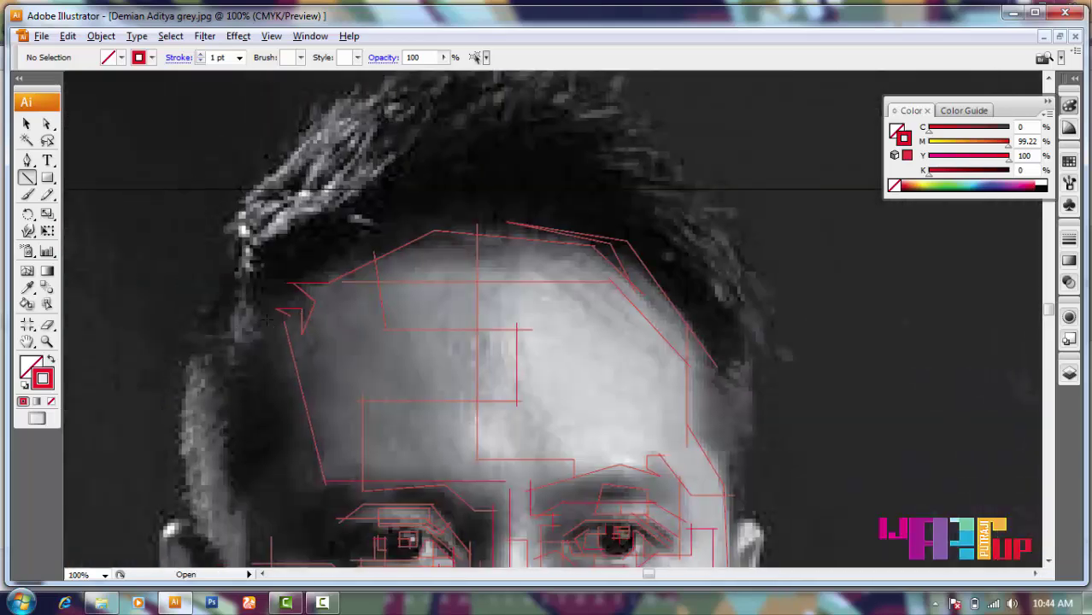
scroll(291, 308, up, 1)
scroll(359, 398, down, 1)
scroll(402, 363, left, 2)
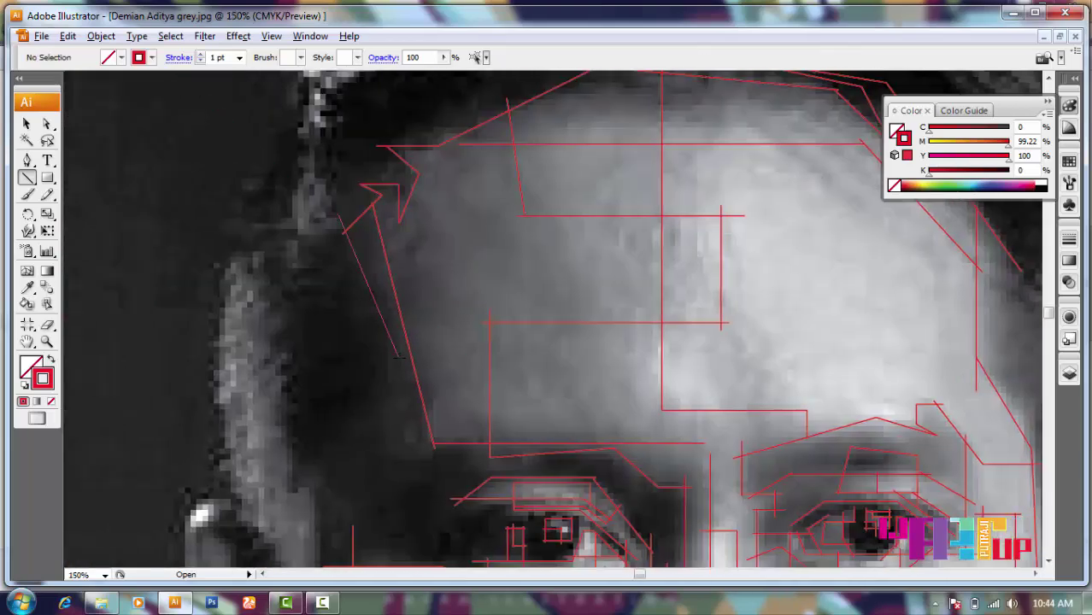
drag(402, 363, 294, 502)
scroll(284, 502, down, 2)
scroll(285, 503, left, 2)
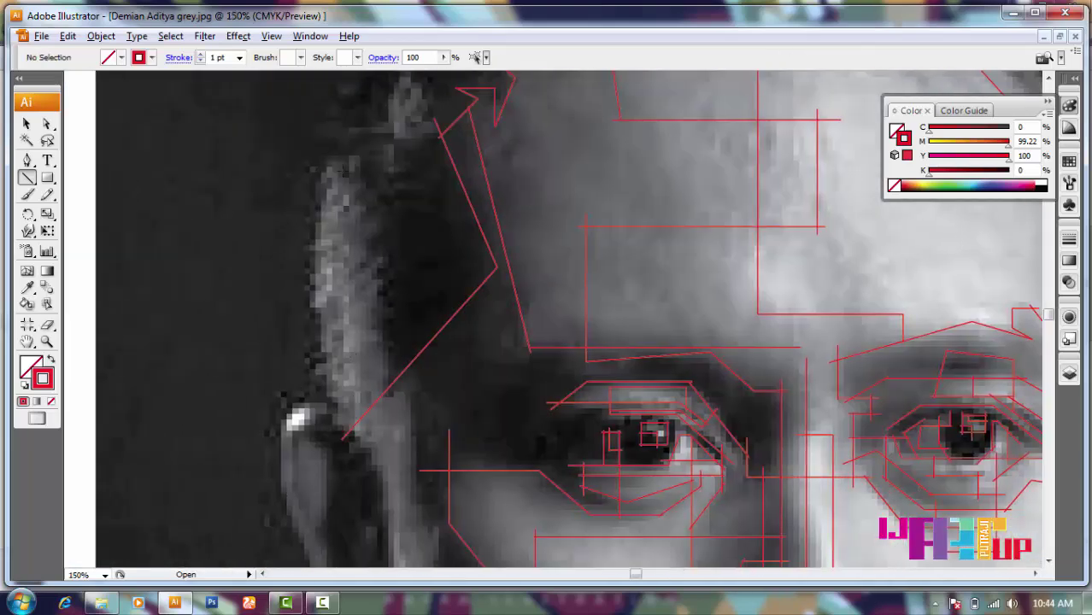
drag(340, 160, 407, 282)
drag(368, 246, 425, 506)
- Add a tall narrow red line along the ear and another running down beside it
scroll(424, 504, down, 2)
scroll(542, 176, left, 2)
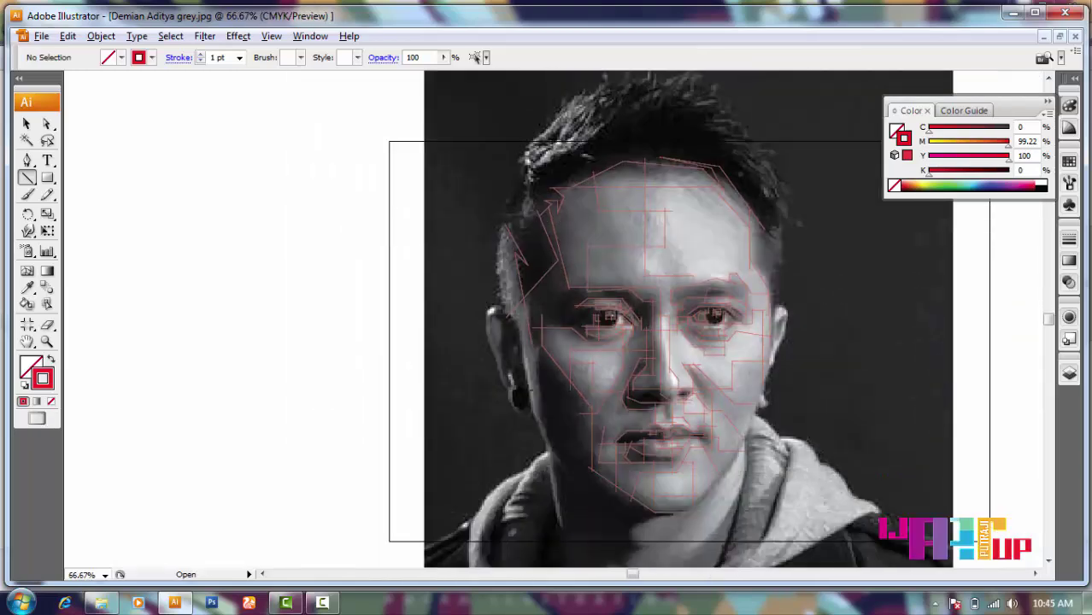
scroll(541, 176, up, 2)
scroll(542, 175, down, 1)
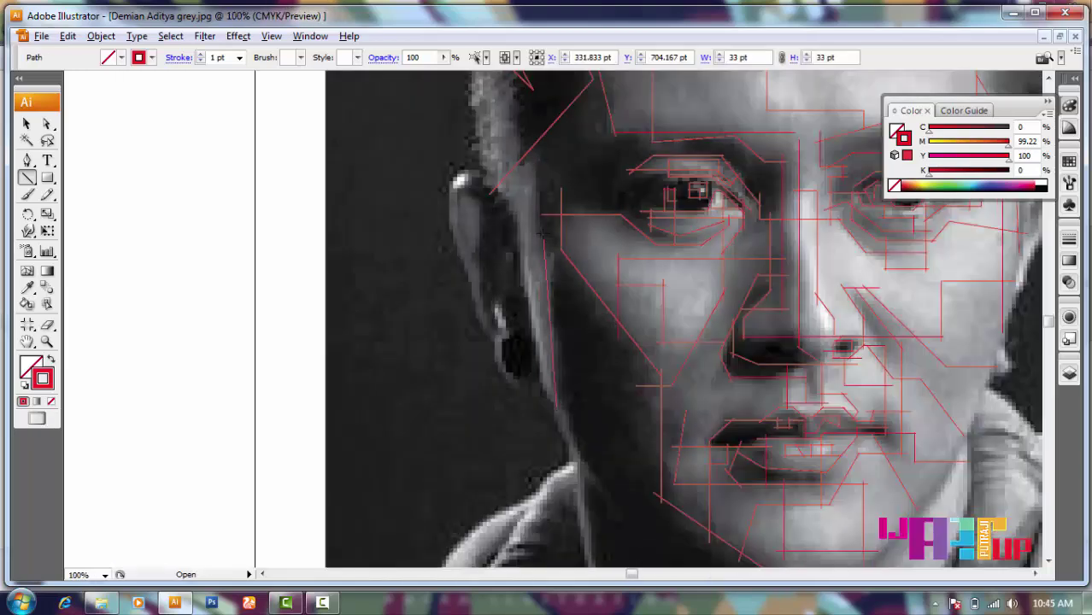
scroll(536, 158, down, 1)
drag(525, 183, 586, 134)
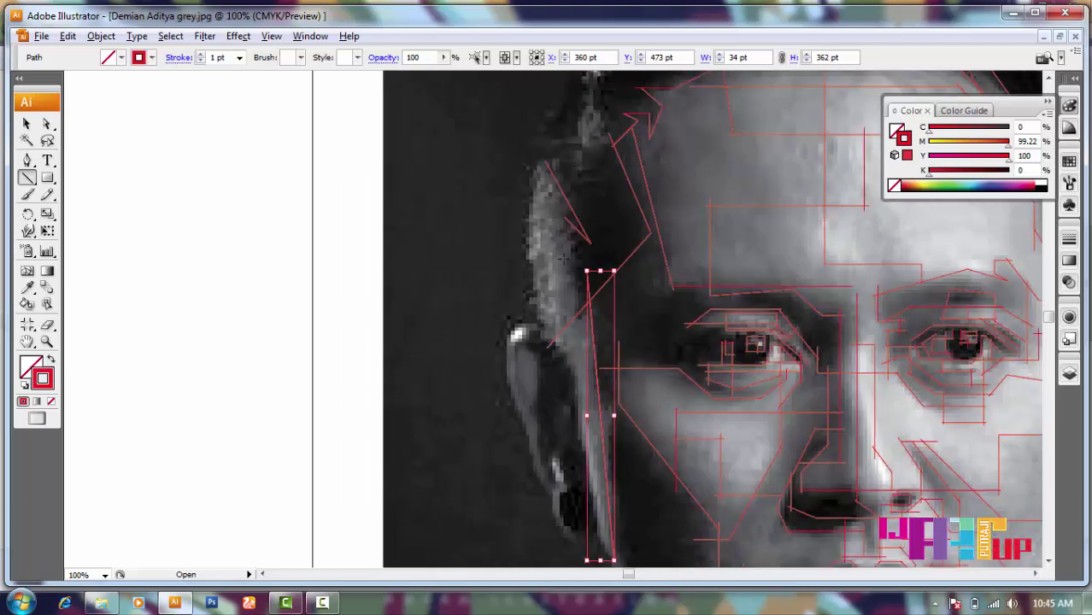
scroll(586, 468, down, 3)
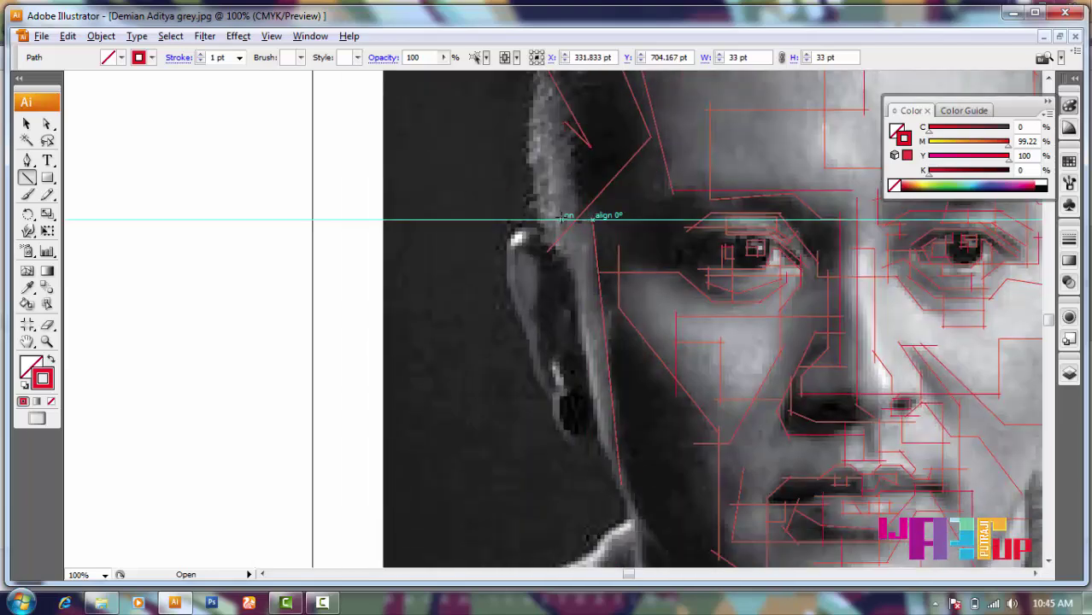
drag(595, 220, 598, 487)
scroll(547, 407, down, 3)
scroll(547, 407, right, 2)
scroll(547, 406, down, 1)
scroll(543, 396, down, 1)
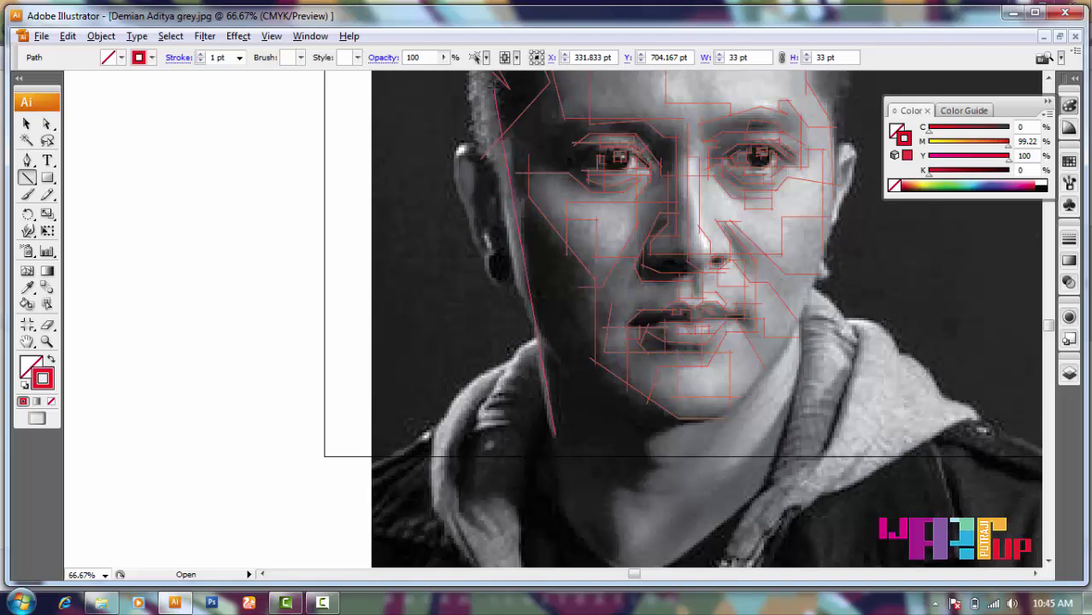
scroll(493, 85, up, 3)
- Add red segments near the cheek and along the left hairline, then deselect everything
drag(494, 178, 488, 102)
scroll(483, 247, down, 2)
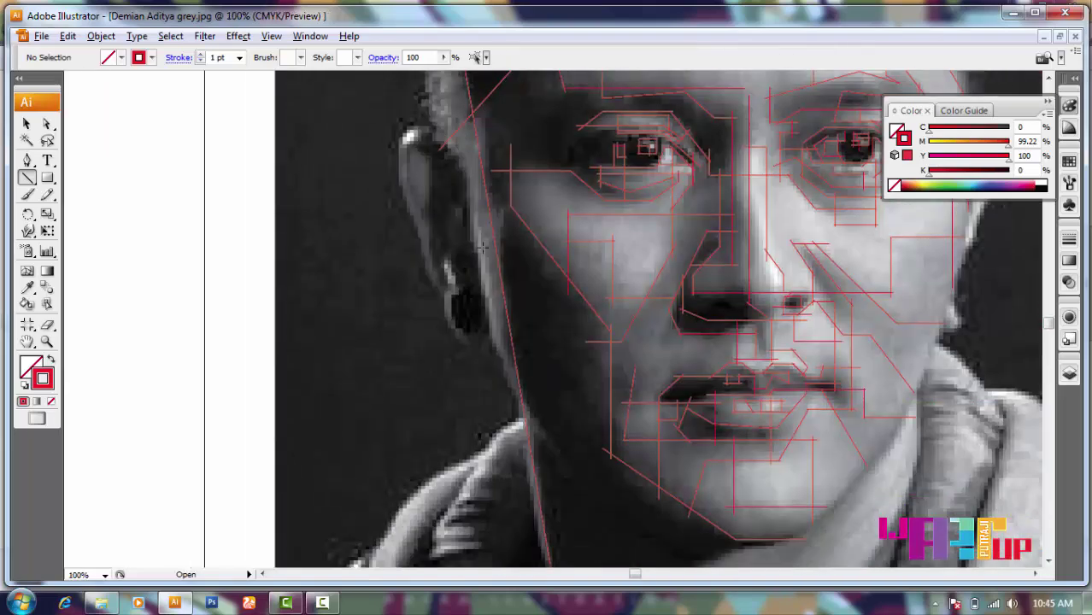
scroll(504, 233, up, 3)
scroll(487, 213, up, 3)
scroll(475, 206, down, 3)
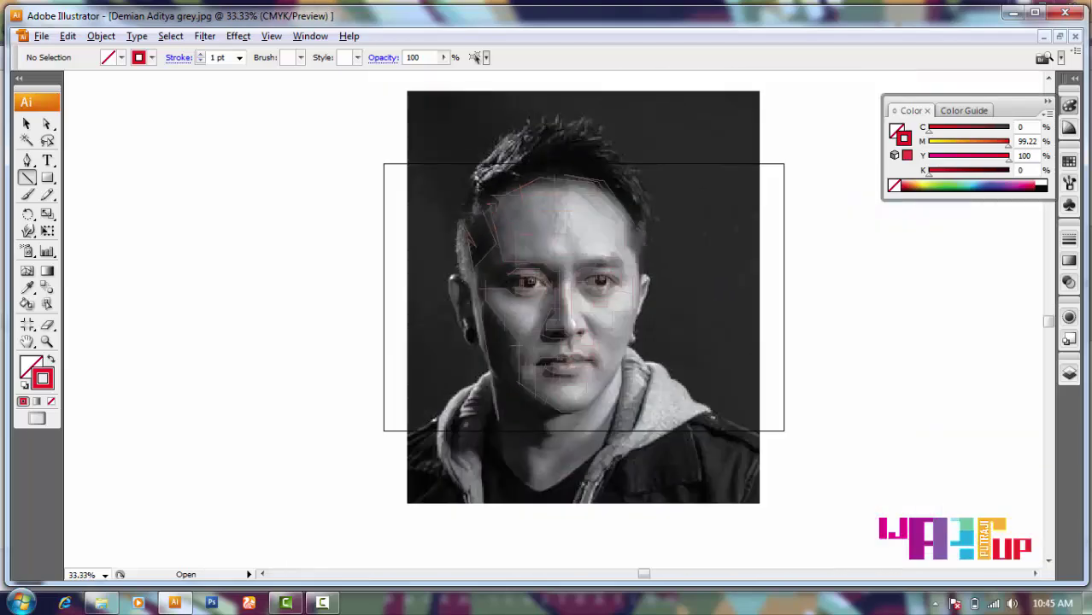
scroll(476, 205, up, 4)
scroll(475, 206, up, 3)
drag(494, 224, 449, 393)
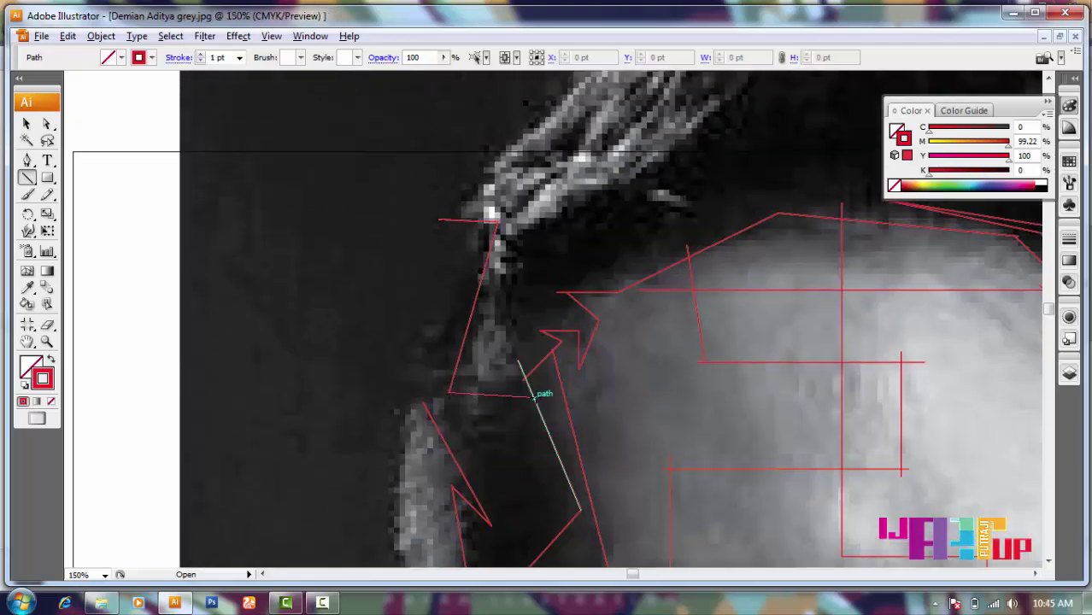
mouse_move(507, 346)
mouse_down()
mouse_move(489, 279)
mouse_move(530, 274)
mouse_up()
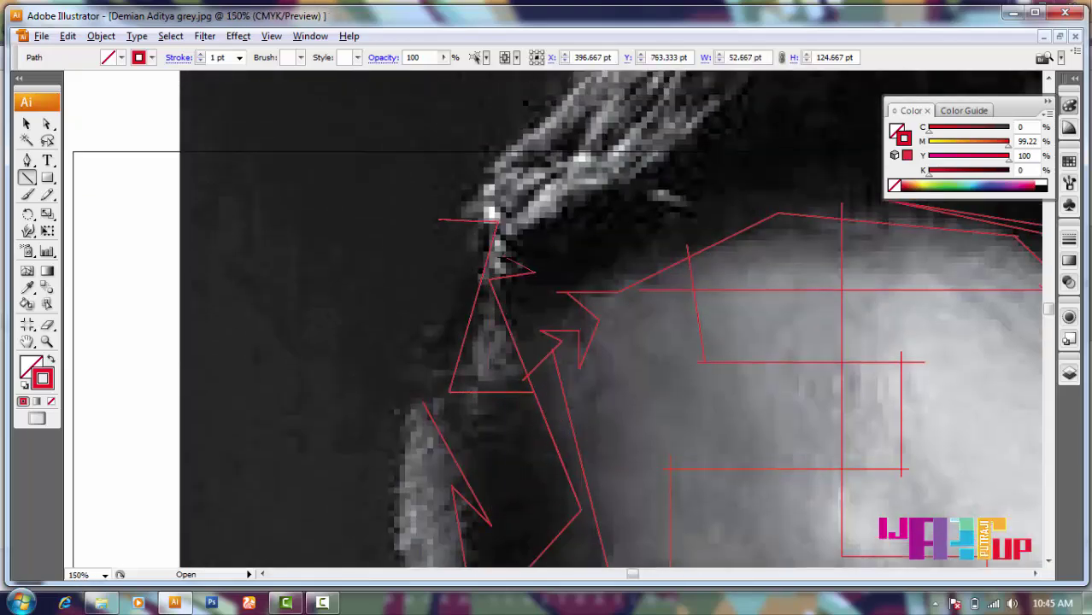
key(ctrl+shift+a)
scroll(513, 247, down, 2)
scroll(530, 269, up, 4)
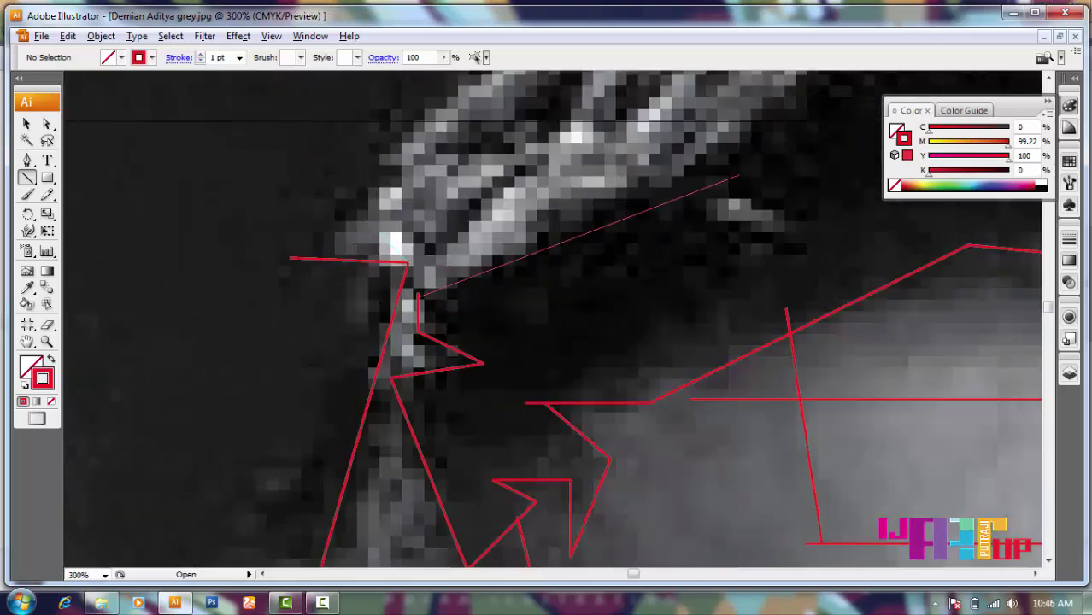
scroll(561, 271, down, 4)
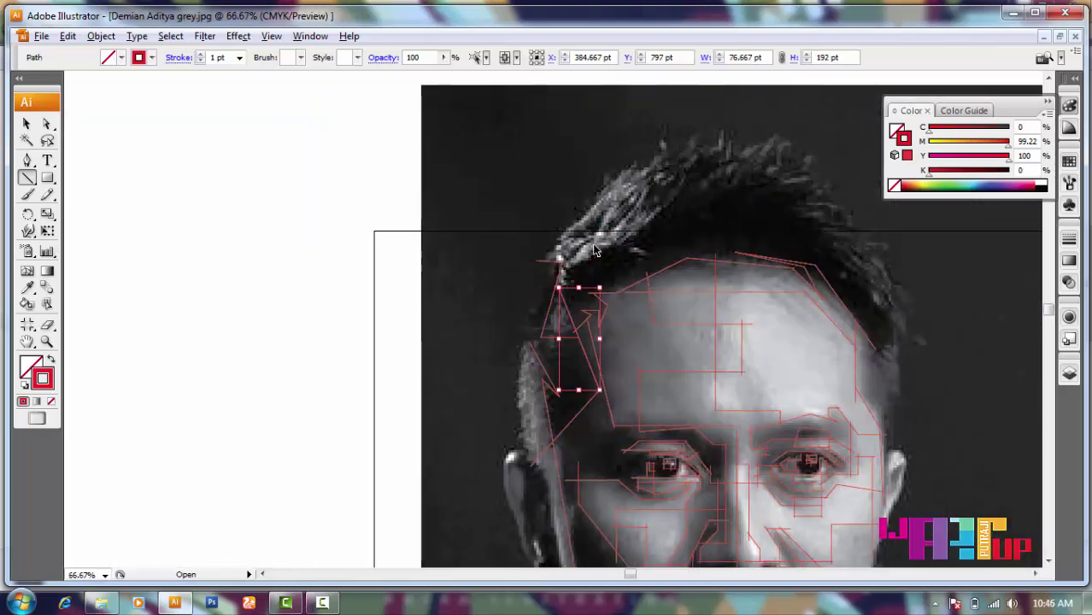
key(ctrl+shift+a)
scroll(592, 244, down, 2)
scroll(512, 299, down, 2)
scroll(384, 342, up, 2)
scroll(632, 76, down, 2)
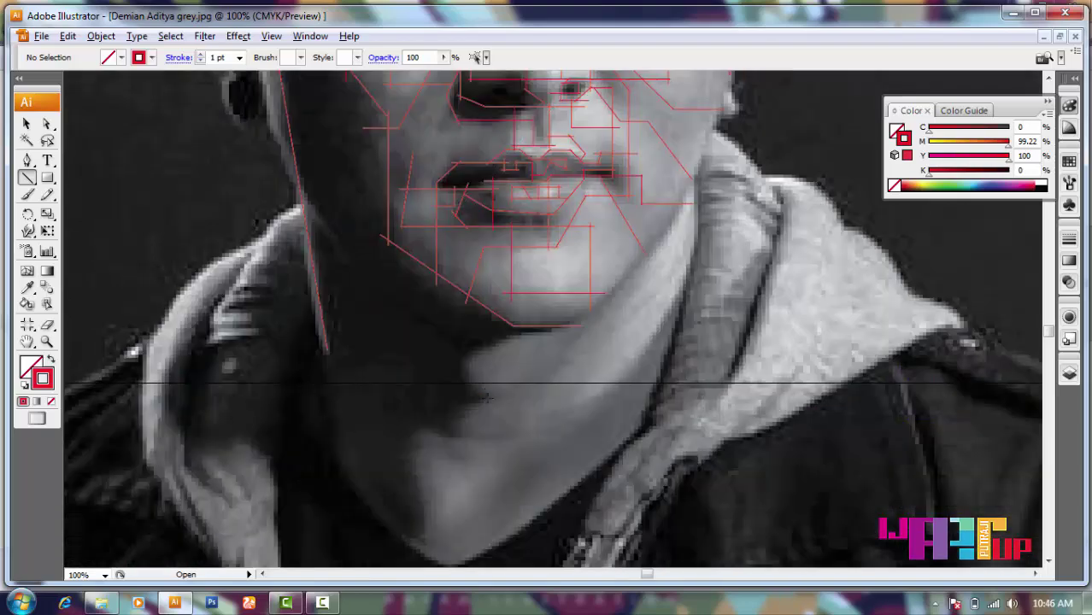
scroll(512, 256, up, 3)
- Draw two short diagonal red lines at the eye corner, deselecting each
scroll(495, 189, up, 5)
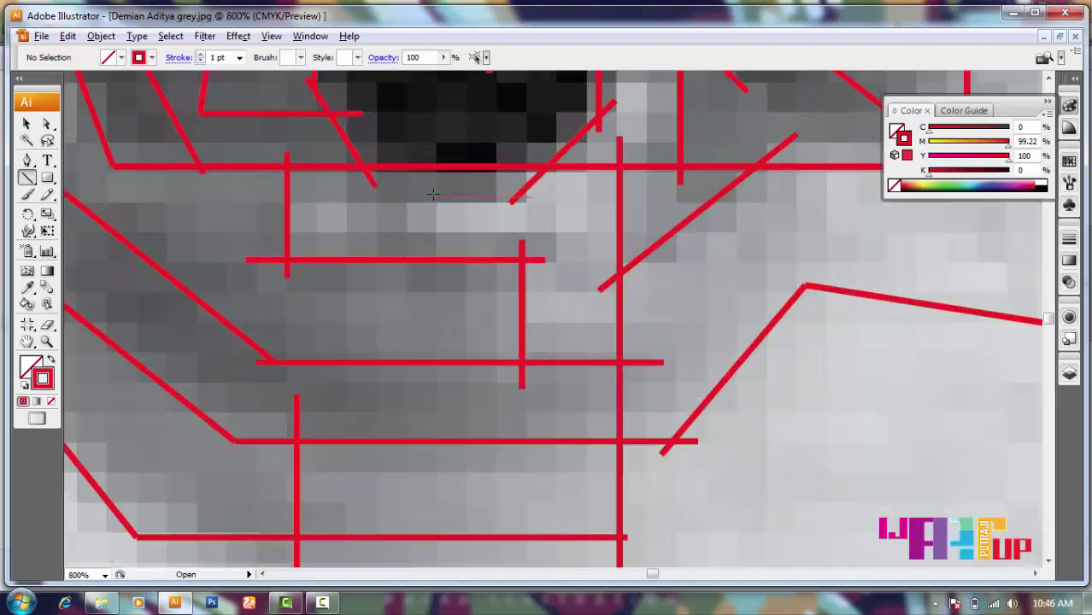
scroll(444, 345, down, 3)
scroll(556, 247, up, 3)
drag(428, 128, 582, 293)
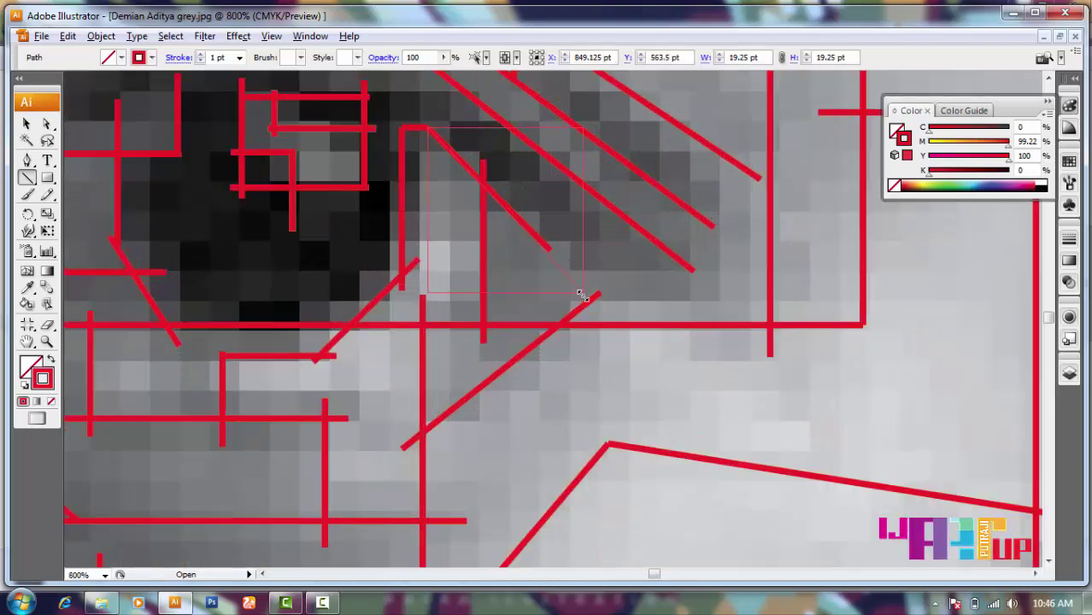
key(ctrl+shift+a)
scroll(582, 294, down, 2)
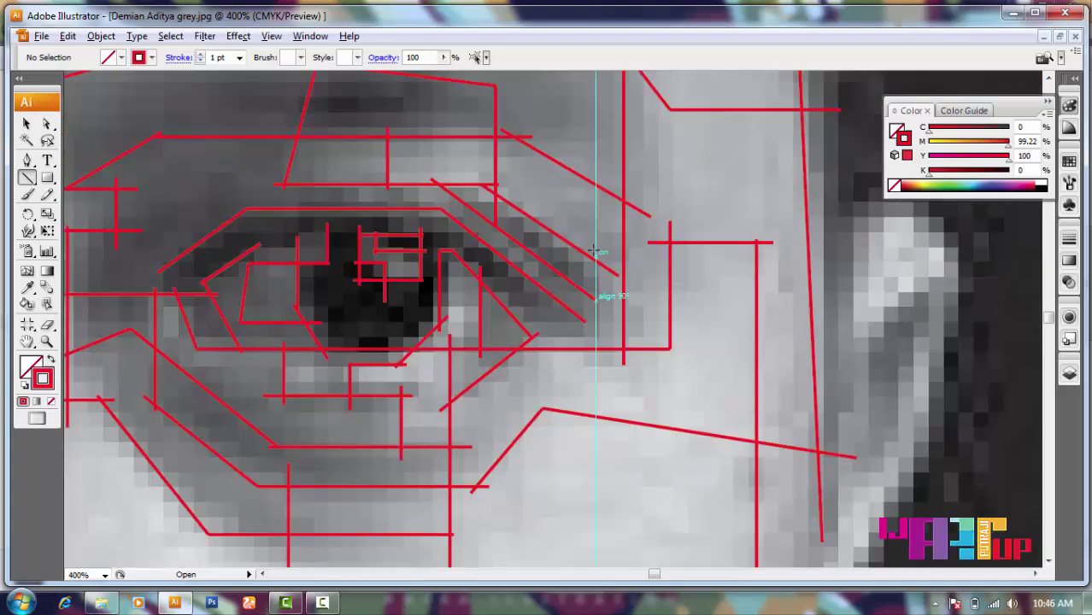
drag(576, 336, 588, 318)
key(ctrl+shift+a)
- Add a vertical red line between the eyebrows and a horizontal line across the brow
scroll(587, 316, down, 1)
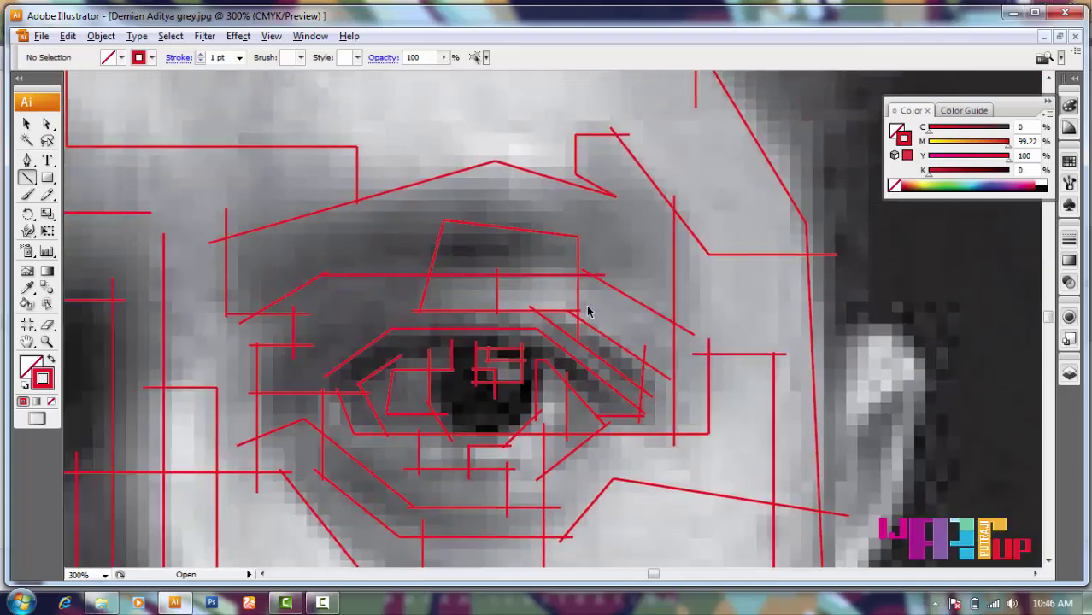
scroll(586, 310, up, 3)
scroll(504, 302, down, 1)
scroll(449, 302, down, 1)
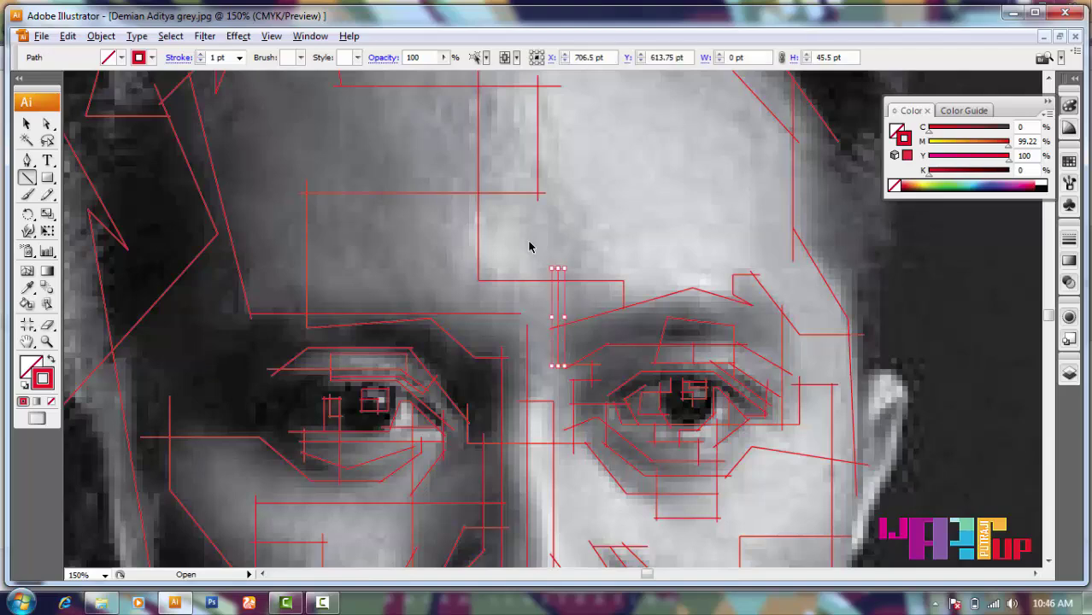
drag(527, 480, 526, 256)
key(ctrl+shift+a)
drag(521, 317, 559, 315)
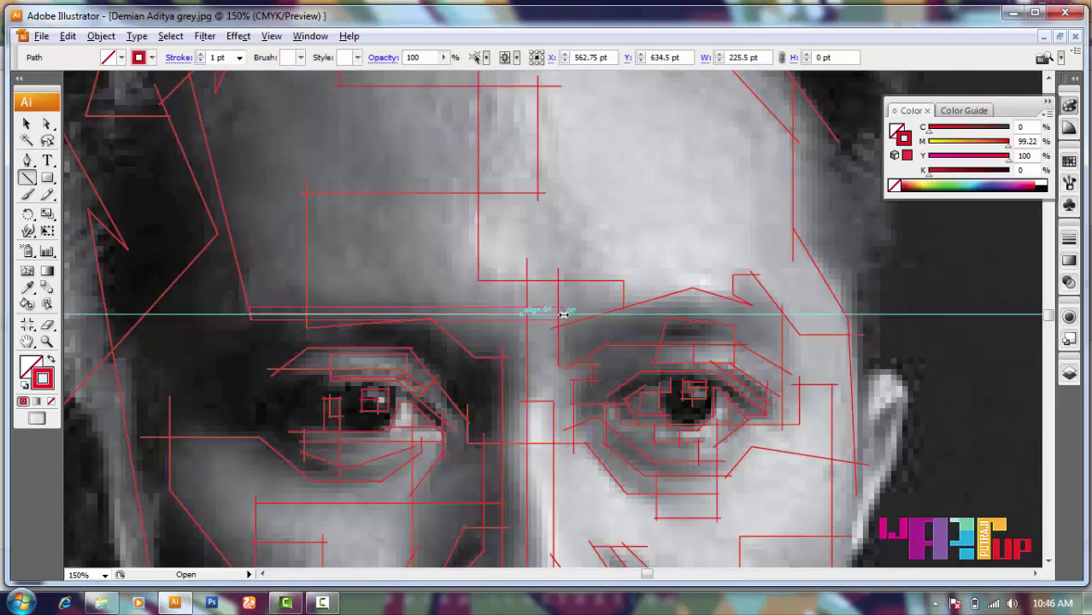
scroll(540, 341, left, 3)
scroll(588, 402, up, 3)
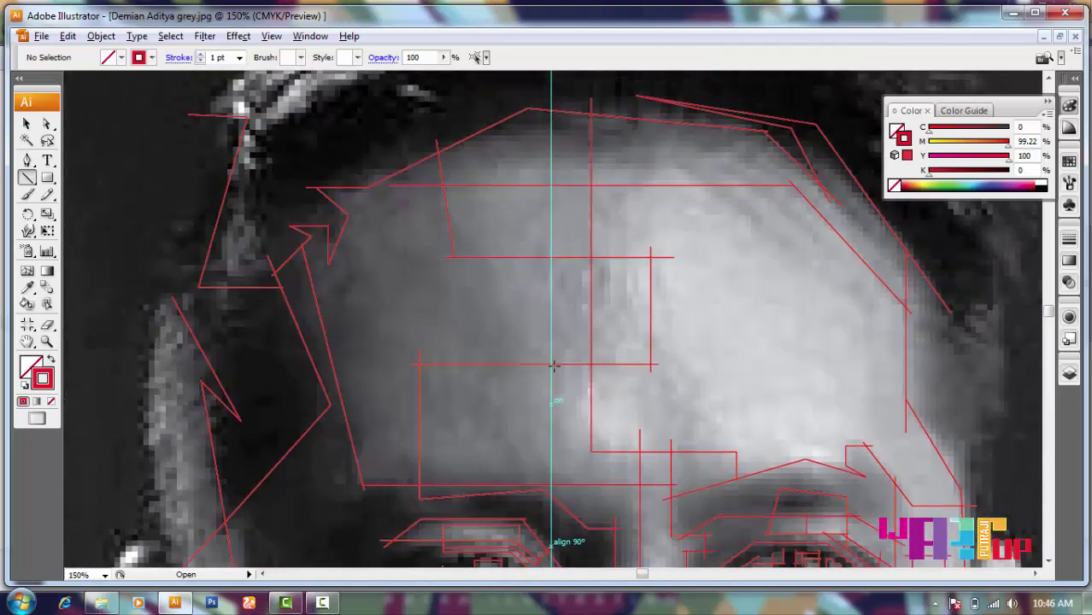
scroll(555, 522, down, 2)
scroll(427, 341, up, 2)
scroll(342, 322, up, 2)
- Draw a red line up into and across the hair top, then a right-side zigzag
scroll(342, 322, left, 2)
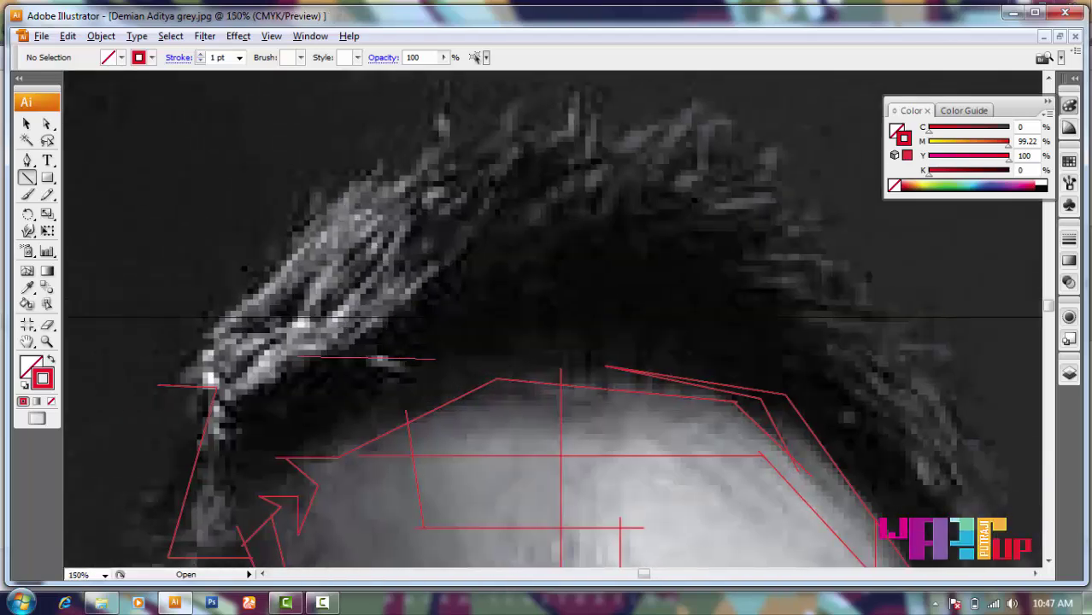
mouse_move(440, 359)
mouse_down()
mouse_move(502, 191)
mouse_move(495, 201)
mouse_up()
drag(496, 201, 694, 178)
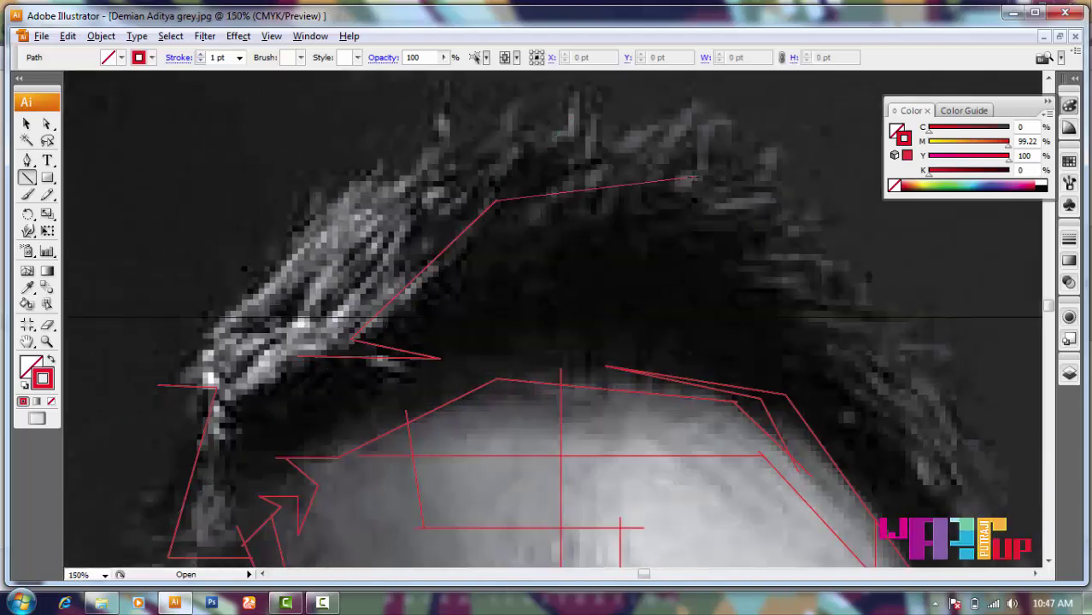
drag(775, 205, 681, 299)
drag(682, 299, 802, 279)
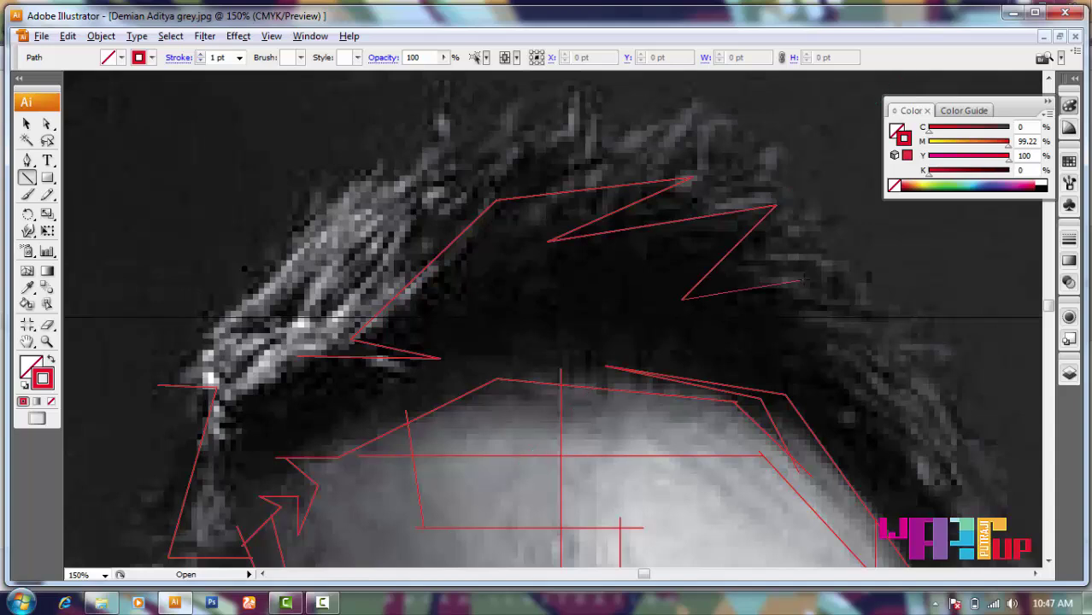
scroll(556, 324, down, 3)
scroll(555, 324, right, 5)
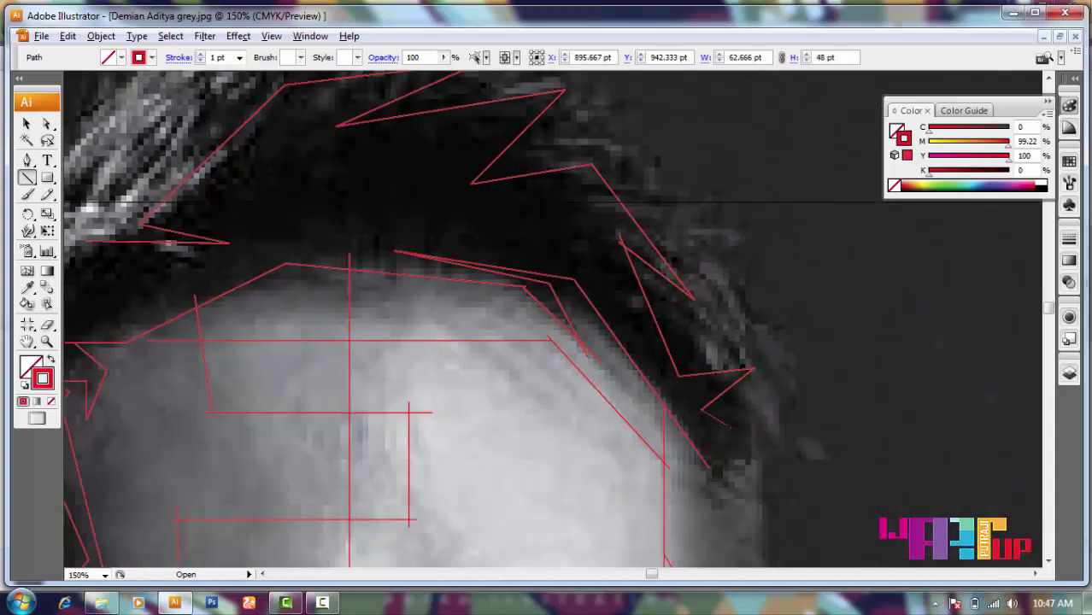
- Trace the hair tuft with a top line and vertical strokes down its length
key(ctrl+shift+a)
key(ctrl+minus)
key(ctrl+minus)
key(ctrl+minus)
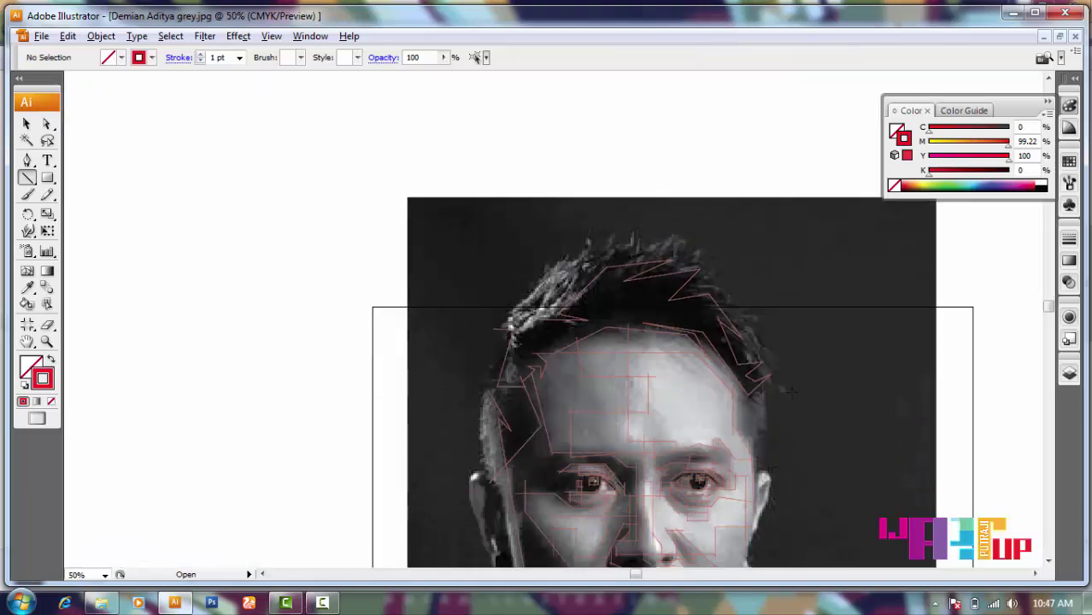
scroll(790, 392, right, 2)
key(ctrl+plus)
key(ctrl+plus)
key(ctrl+plus)
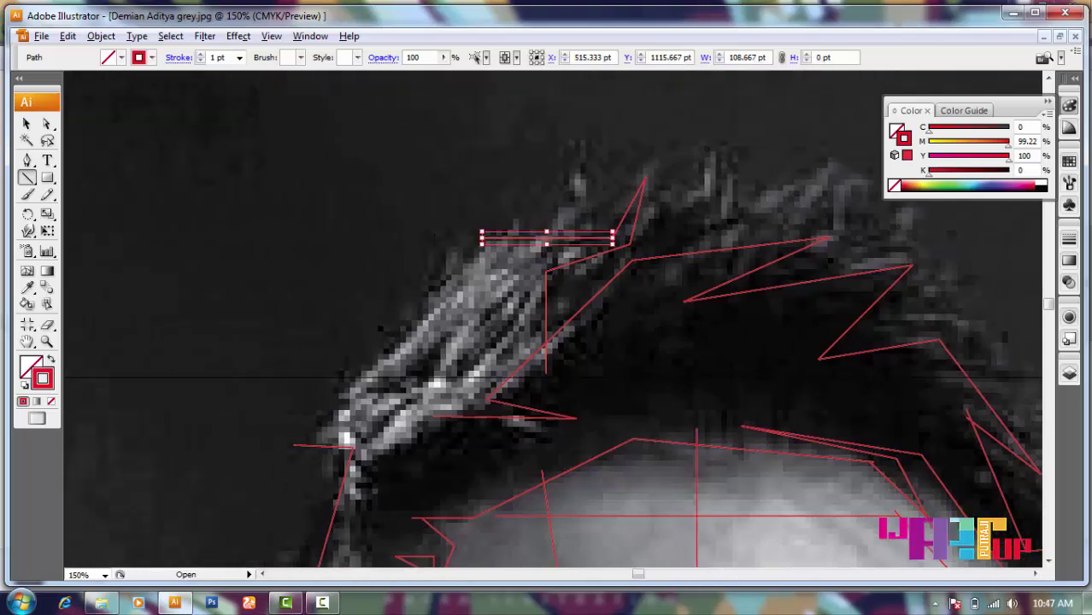
drag(338, 378, 452, 299)
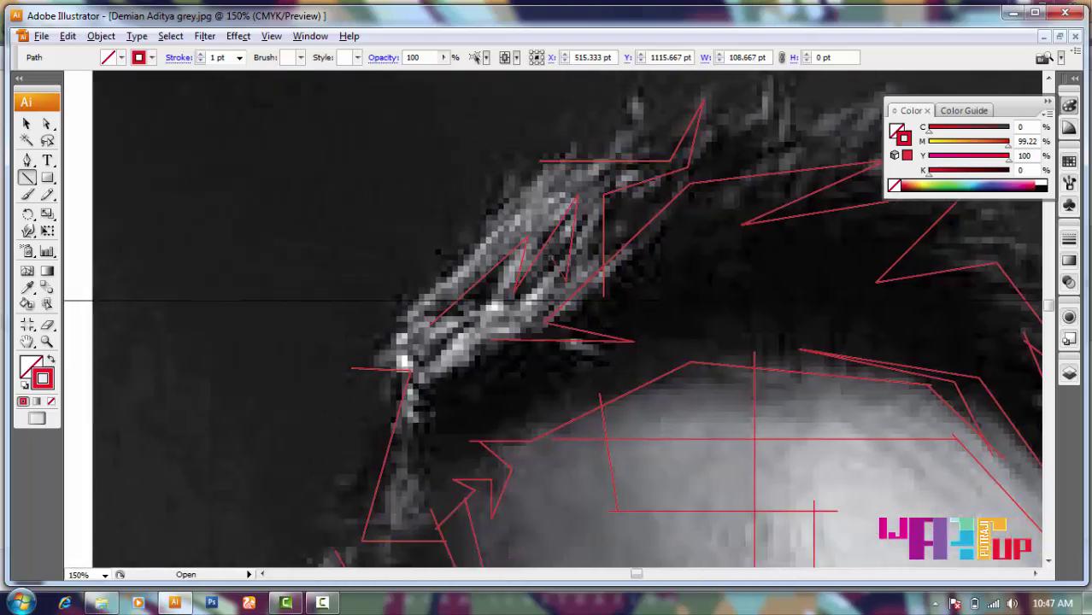
drag(574, 131, 437, 306)
drag(437, 365, 437, 301)
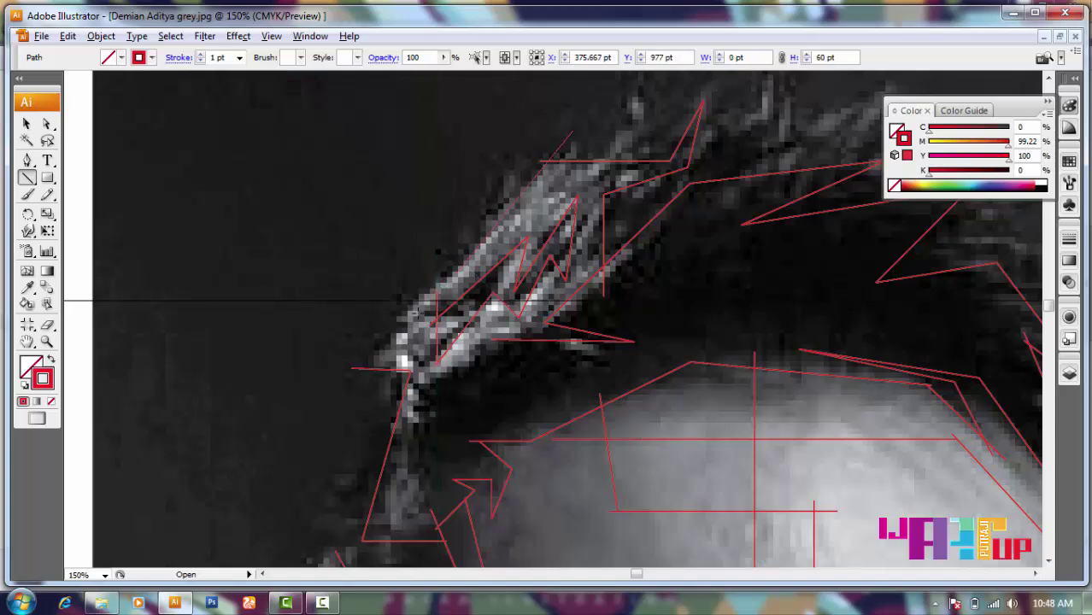
- Add a zigzag above the tuft tip and another down the left side of the hair
scroll(277, 329, up, 2)
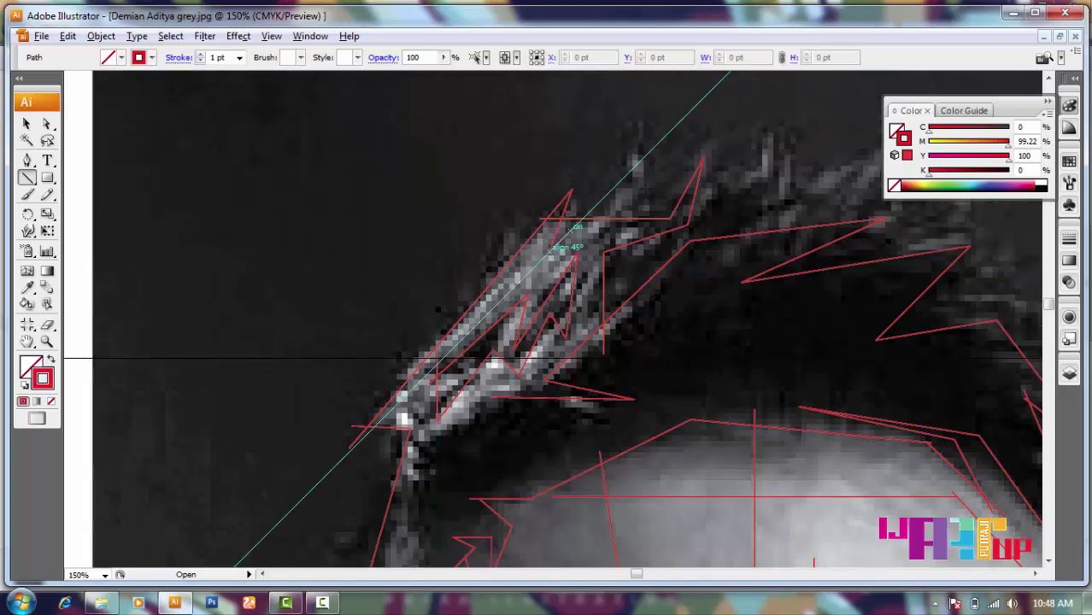
mouse_move(633, 199)
mouse_down()
mouse_move(628, 137)
mouse_move(668, 188)
mouse_up()
drag(668, 188, 701, 114)
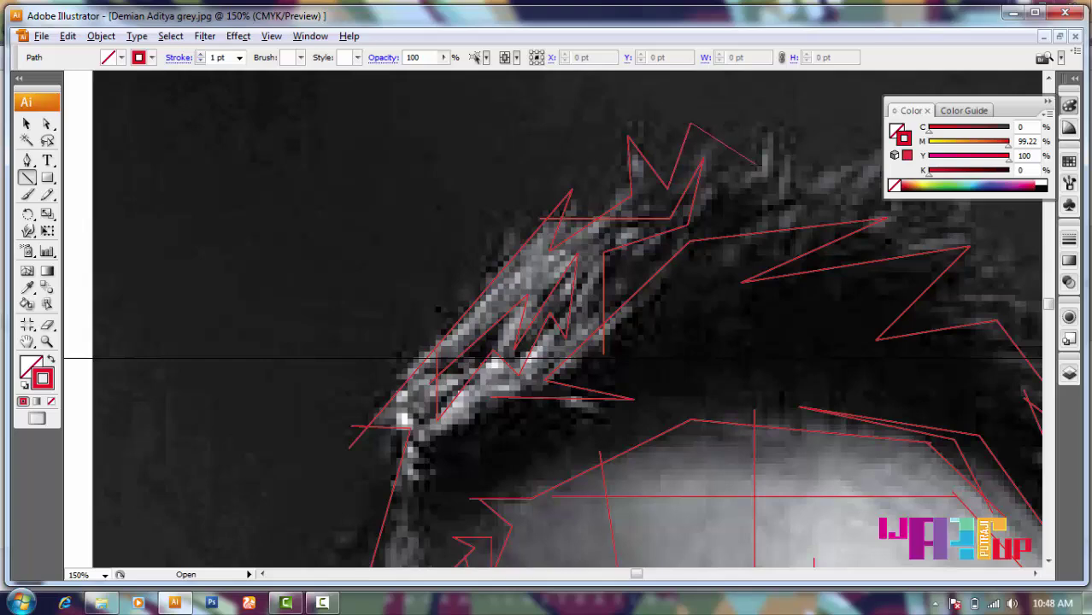
scroll(738, 178, down, 8)
scroll(568, 211, left, 6)
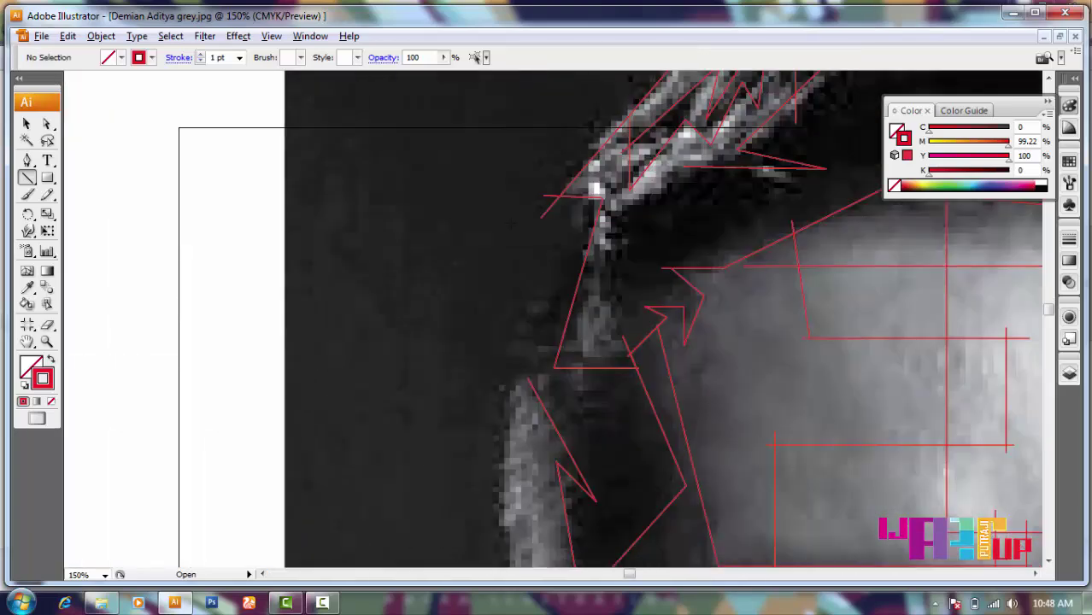
mouse_move(542, 214)
mouse_down()
mouse_move(570, 238)
mouse_move(513, 348)
mouse_move(571, 406)
mouse_move(503, 378)
mouse_up()
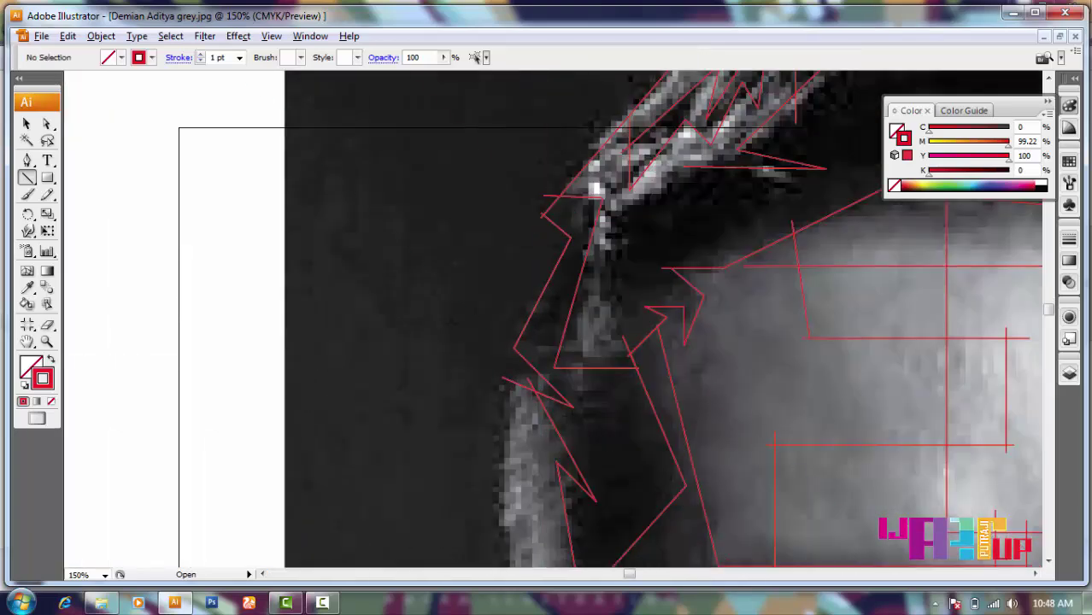
scroll(516, 139, down, 8)
scroll(503, 345, down, 3)
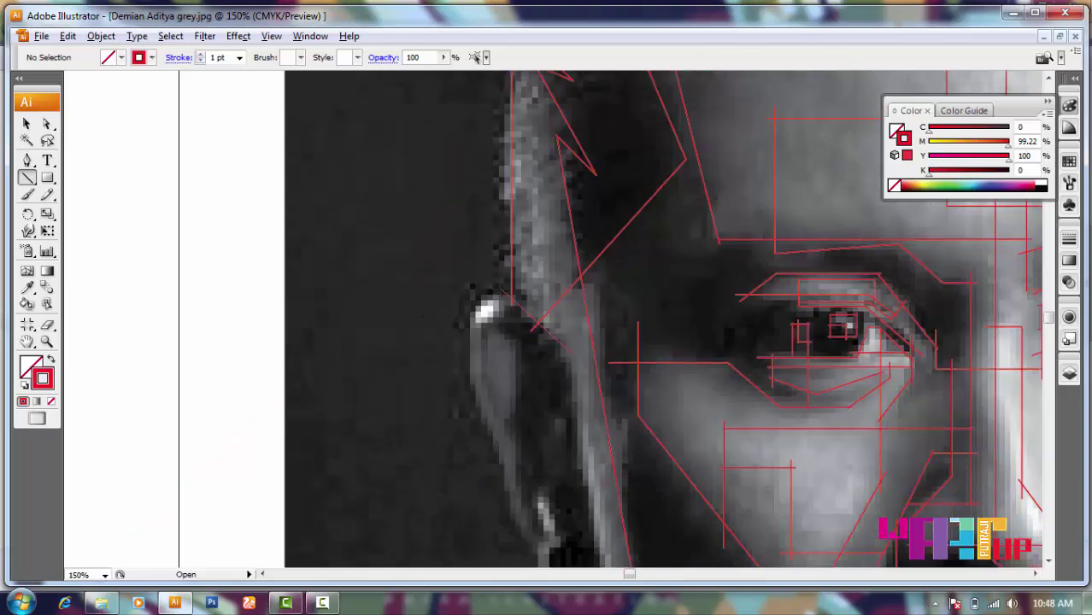
- Draw red strokes beside the face tracing the outer edge of the ear
drag(472, 309, 466, 405)
scroll(479, 342, down, 4)
mouse_move(468, 231)
mouse_down()
mouse_move(558, 442)
mouse_move(621, 443)
mouse_up()
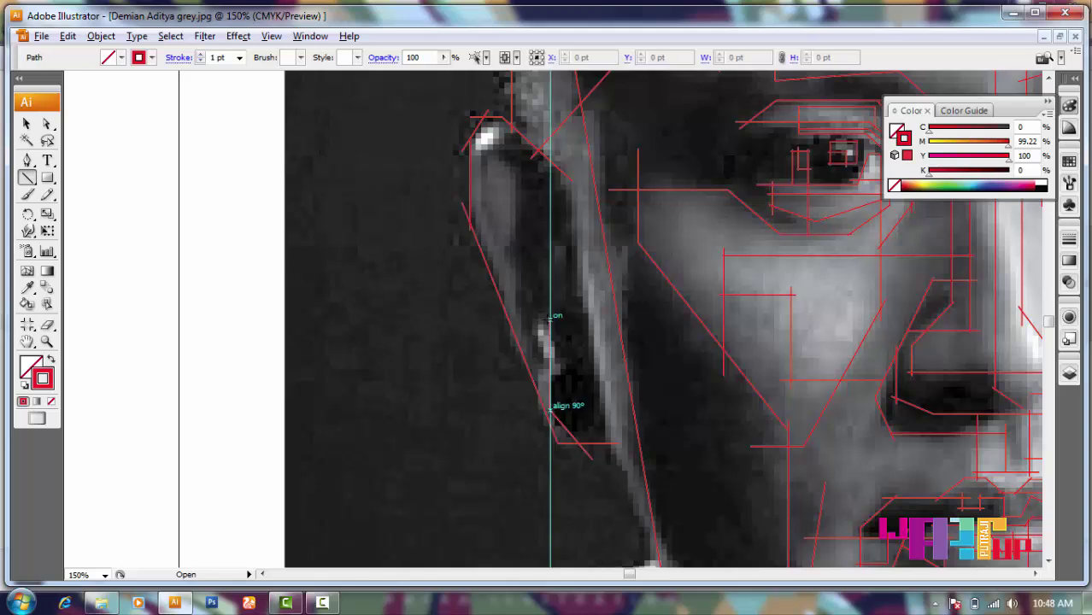
mouse_move(547, 412)
mouse_down()
mouse_move(550, 318)
mouse_move(498, 318)
mouse_up()
- Add a line down from the ear's top plus short angular and diagonal lines inside it
key(ctrl+plus)
key(ctrl+plus)
mouse_move(479, 132)
mouse_down()
mouse_move(478, 259)
mouse_move(493, 255)
mouse_up()
drag(494, 255, 494, 156)
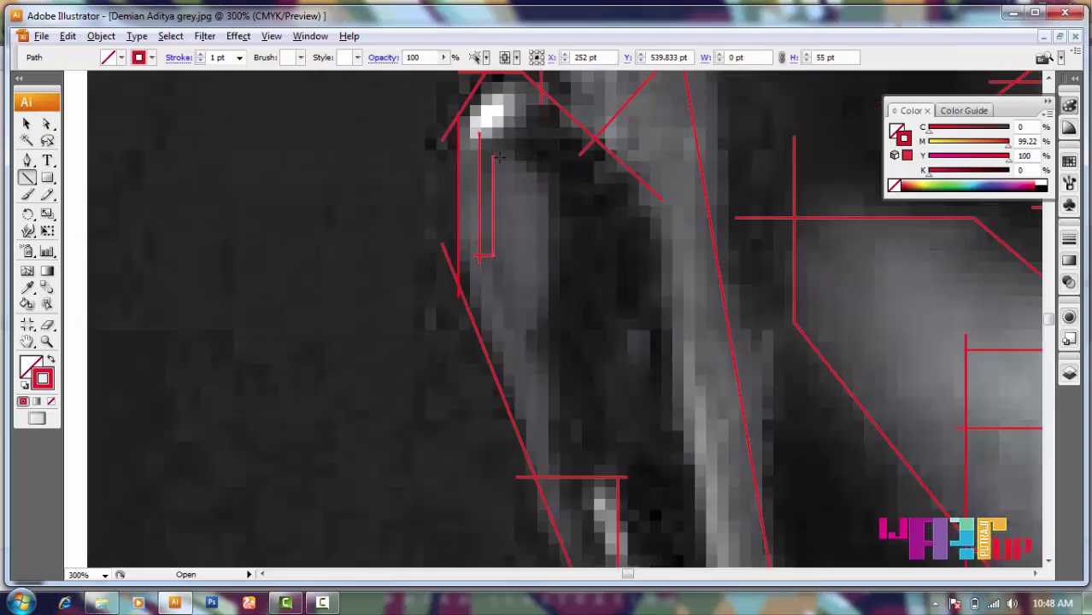
mouse_move(541, 335)
mouse_down()
mouse_move(519, 338)
mouse_move(619, 384)
mouse_move(595, 391)
mouse_up()
drag(598, 392, 591, 277)
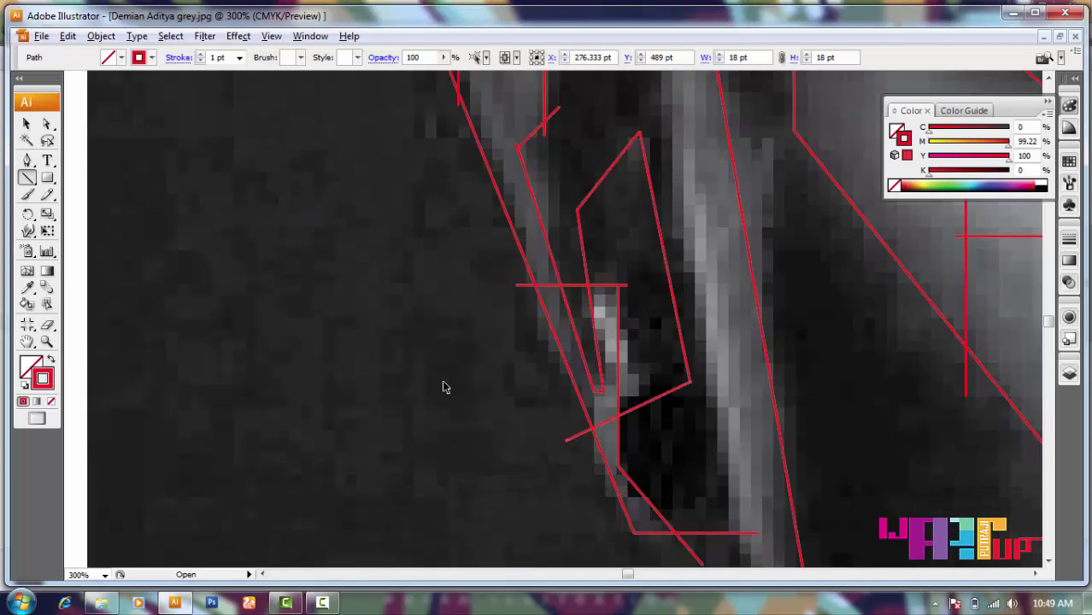
- Add another red stroke below the ear, magnifying the view closely around it
key(ctrl+minus)
key(ctrl+minus)
scroll(581, 415, down, 3)
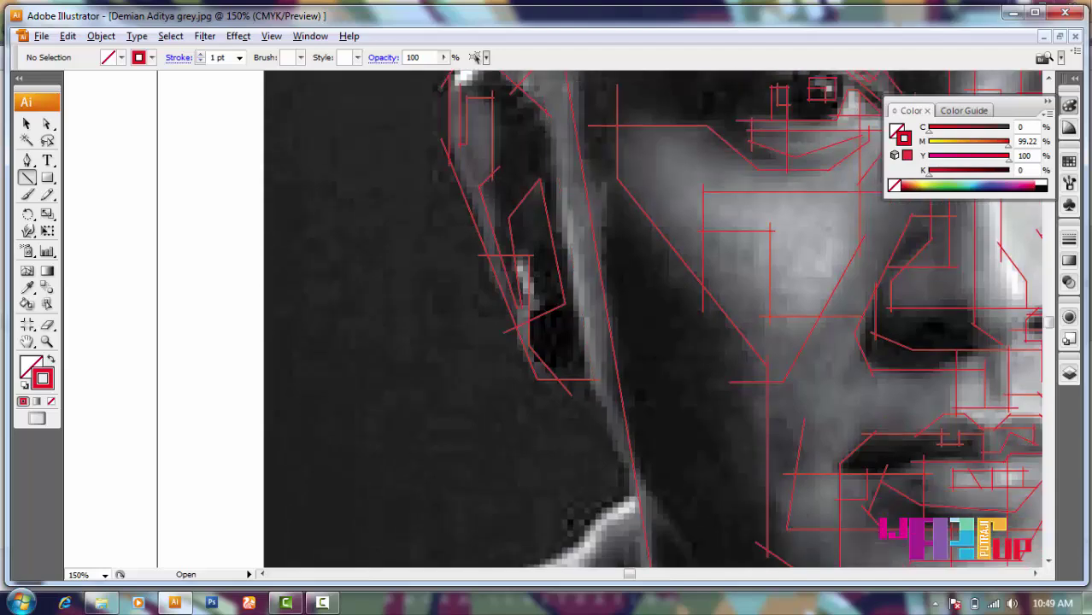
scroll(632, 376, down, 3)
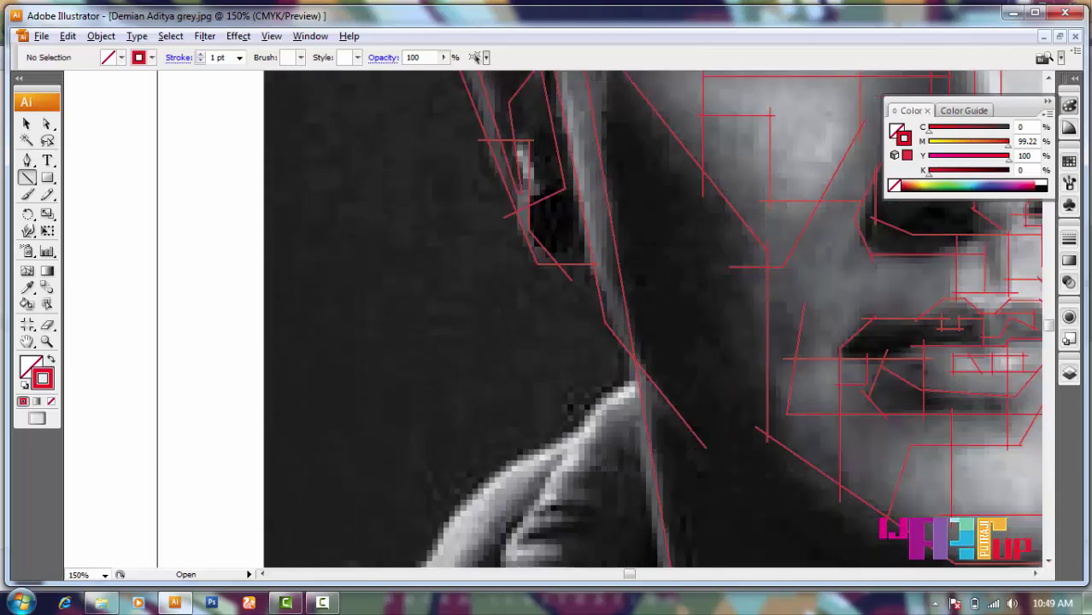
drag(633, 376, 698, 445)
key(ctrl+plus)
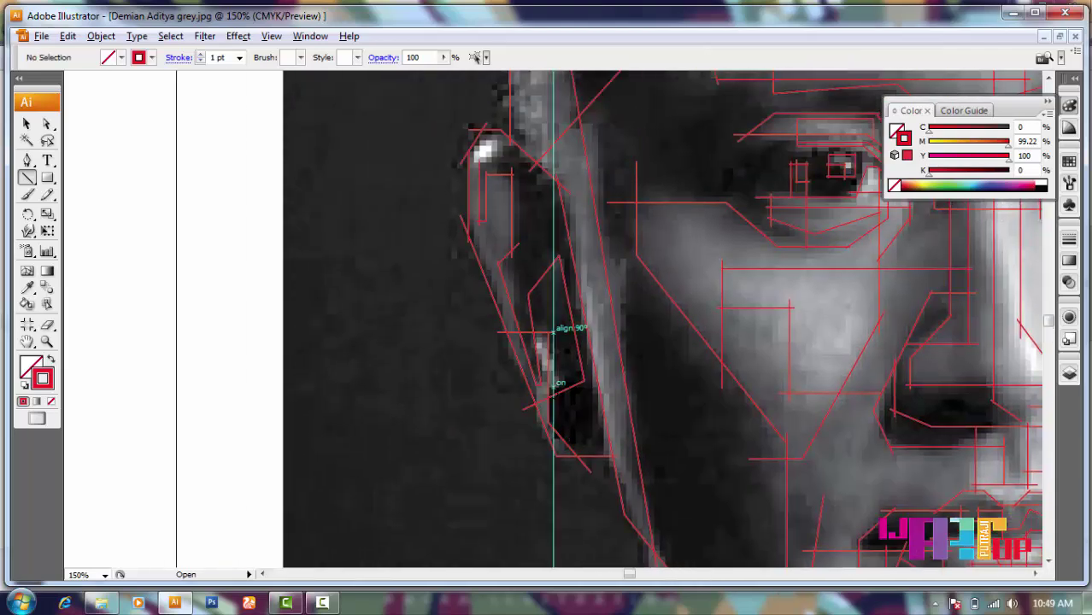
scroll(547, 325, up, 2)
key(ctrl+plus)
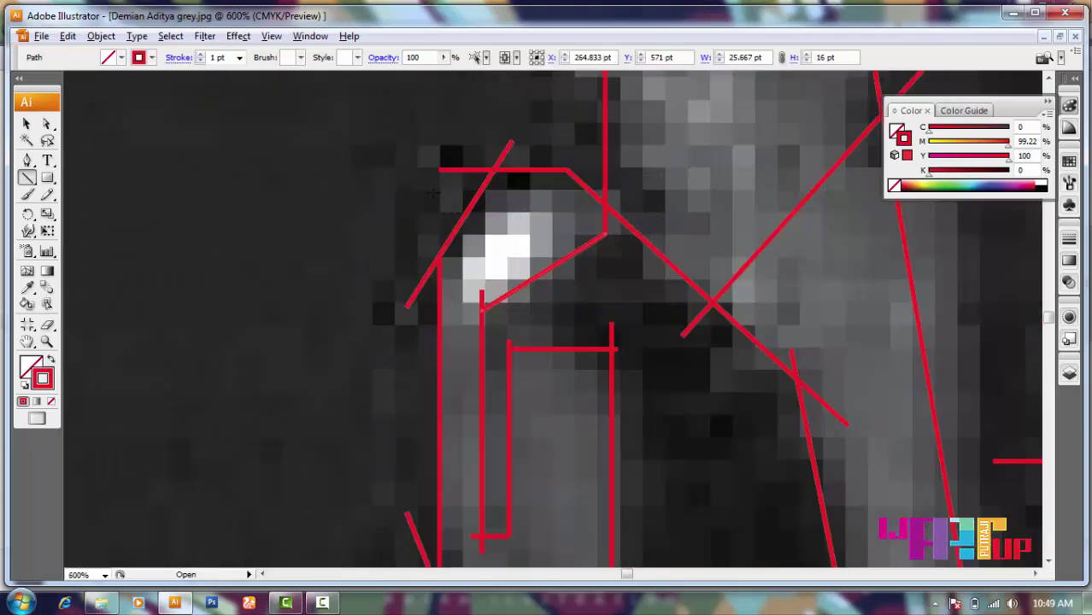
key(ctrl+plus)
- Draw a horizontal red crossbar near the ear and a long stroke toward the chin
drag(439, 183, 571, 183)
scroll(550, 342, down, 3)
scroll(549, 466, down, 3)
drag(504, 229, 535, 434)
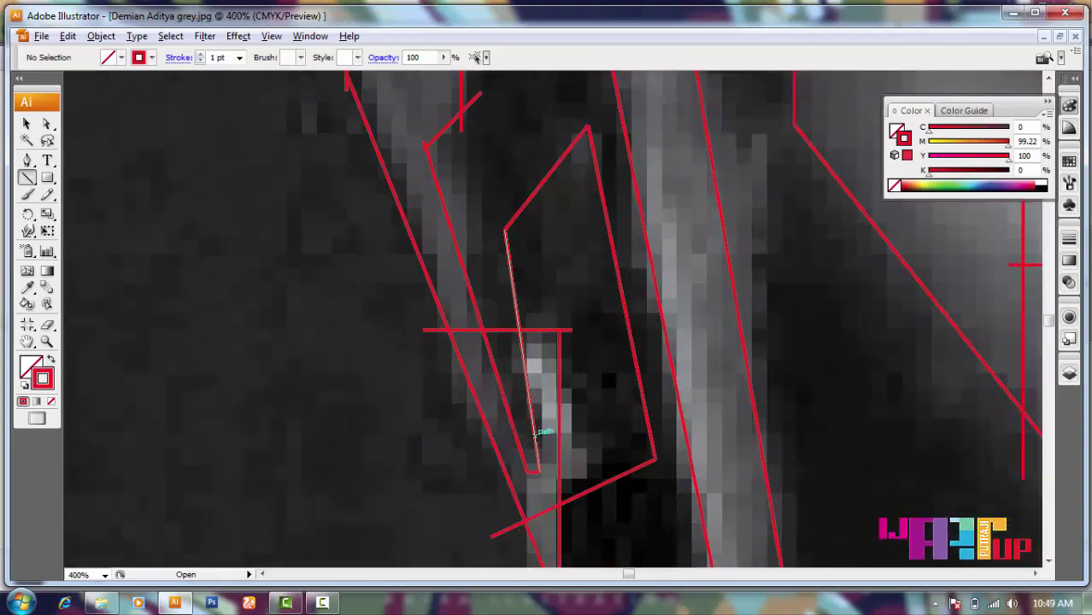
key(ctrl+minus)
scroll(414, 361, up, 2)
scroll(415, 361, down, 5)
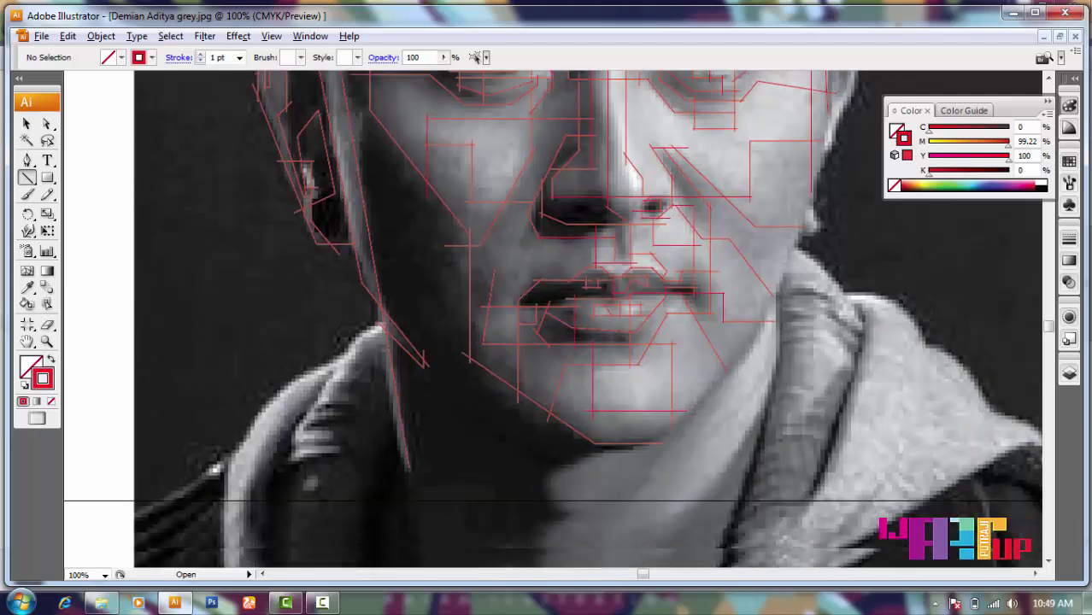
scroll(558, 400, down, 2)
- Draw a jaw line outward from the chin and a short horizontal stroke below it
scroll(558, 400, up, 3)
scroll(622, 312, right, 2)
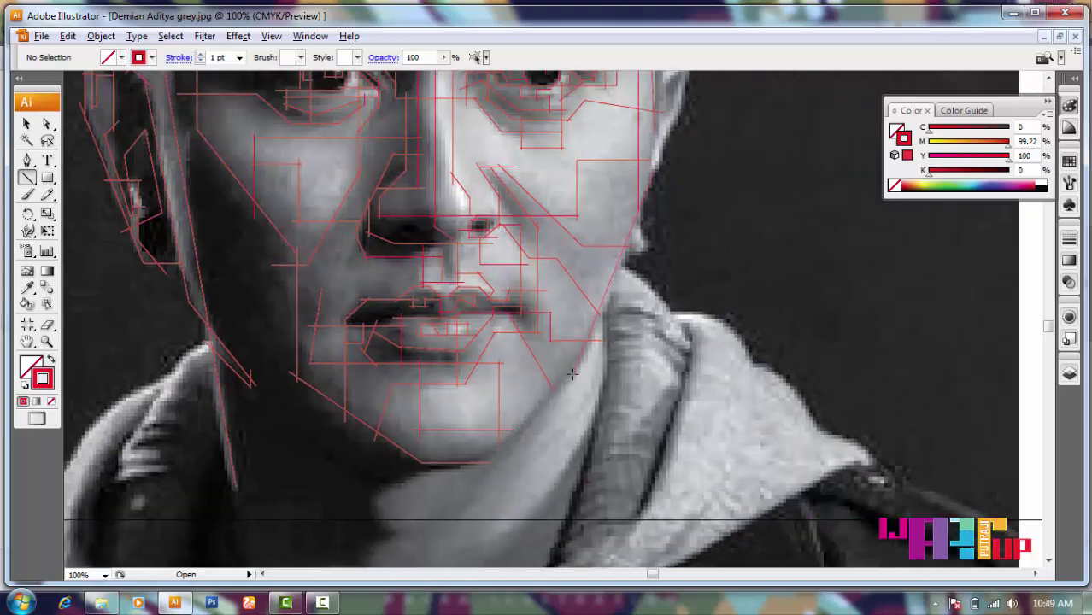
drag(572, 373, 490, 460)
key(ctrl+plus)
scroll(576, 363, down, 2)
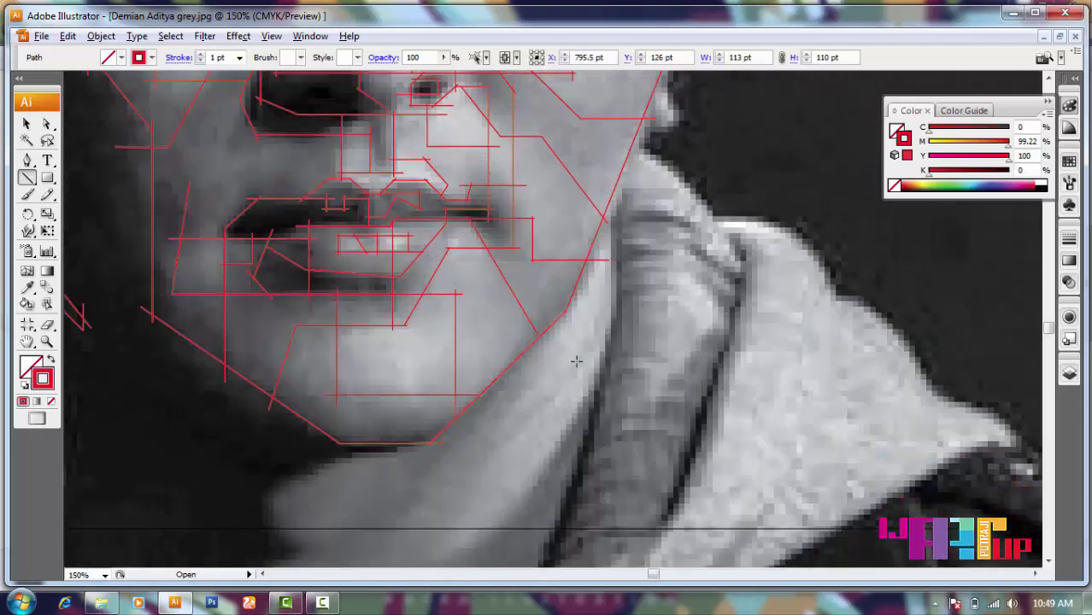
scroll(572, 342, down, 2)
scroll(438, 310, down, 2)
scroll(494, 248, left, 2)
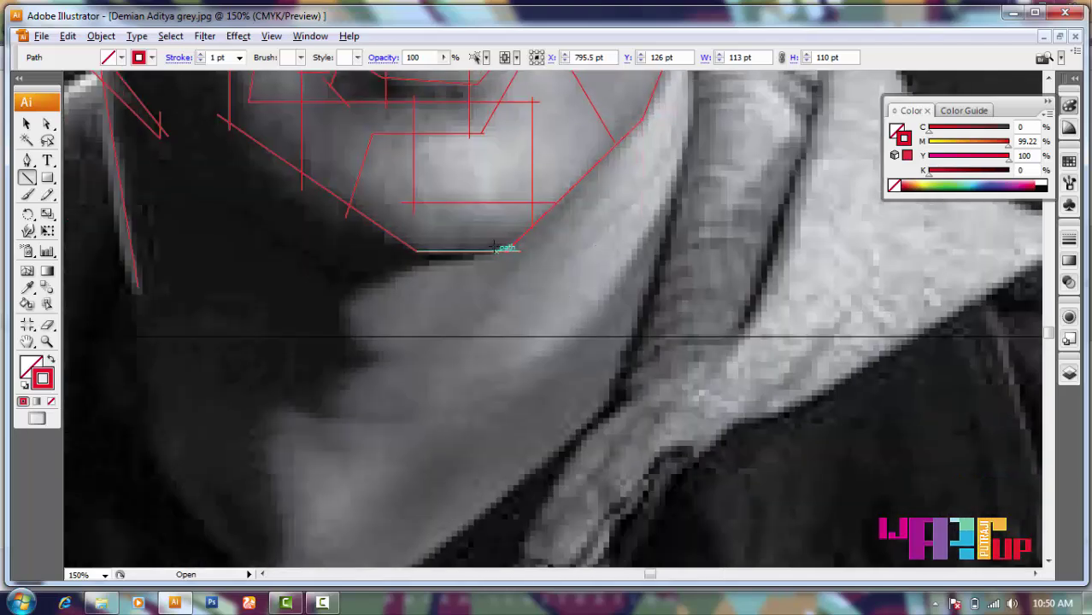
drag(476, 265, 411, 265)
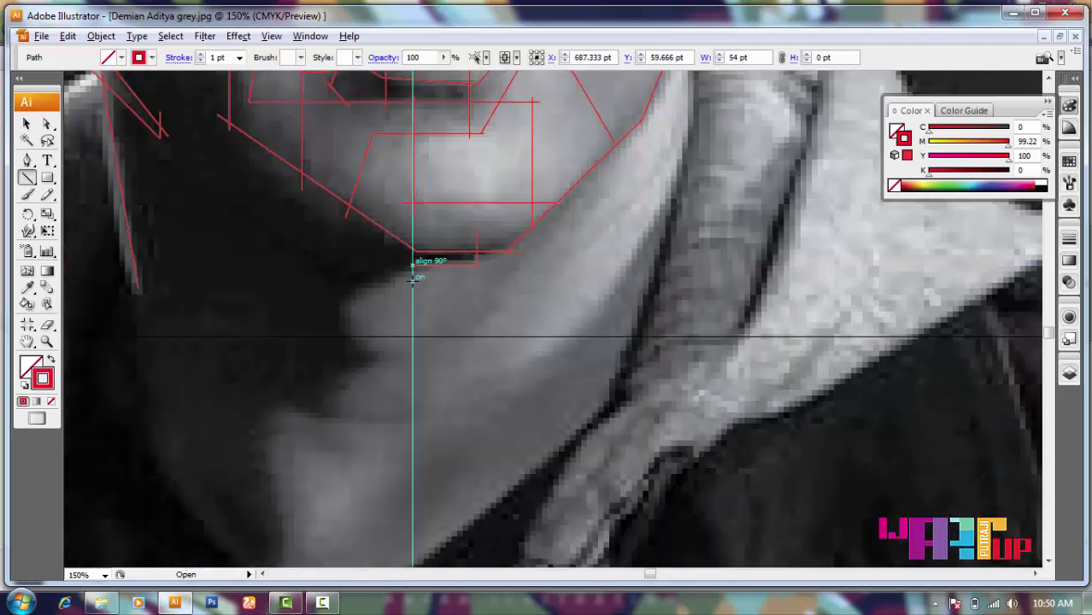
- Draw a stepped line outlining the area left of the chin, then deselect it
scroll(419, 265, down, 2)
scroll(435, 237, left, 1)
mouse_move(319, 486)
mouse_down()
mouse_move(320, 295)
mouse_move(418, 295)
mouse_move(419, 177)
mouse_up()
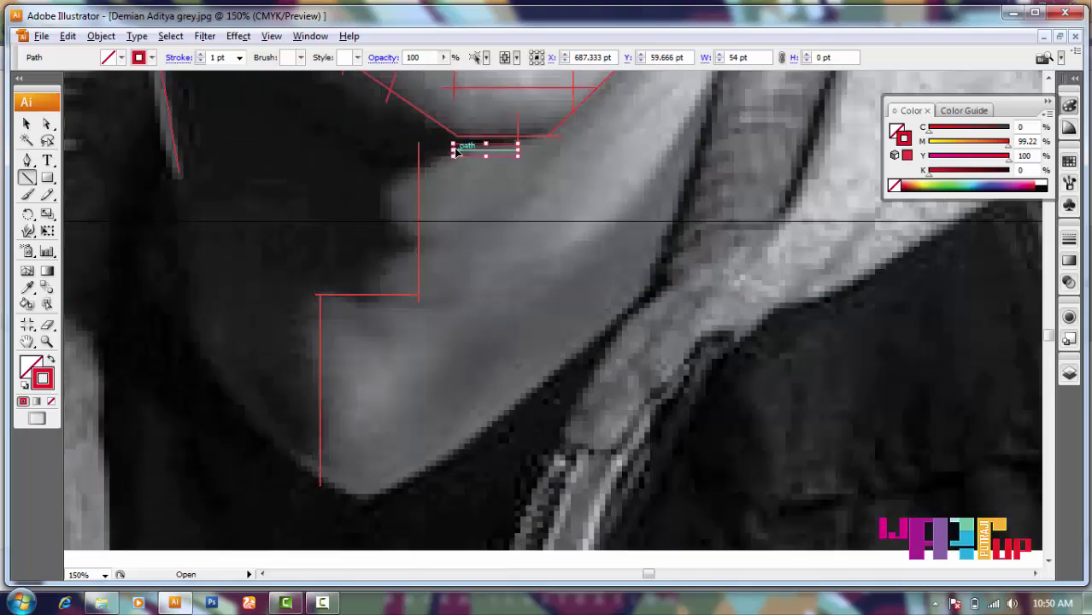
key(ctrl+shift+a)
scroll(337, 205, right, 1)
key(ctrl+minus)
key(ctrl+minus)
scroll(344, 246, left, 2)
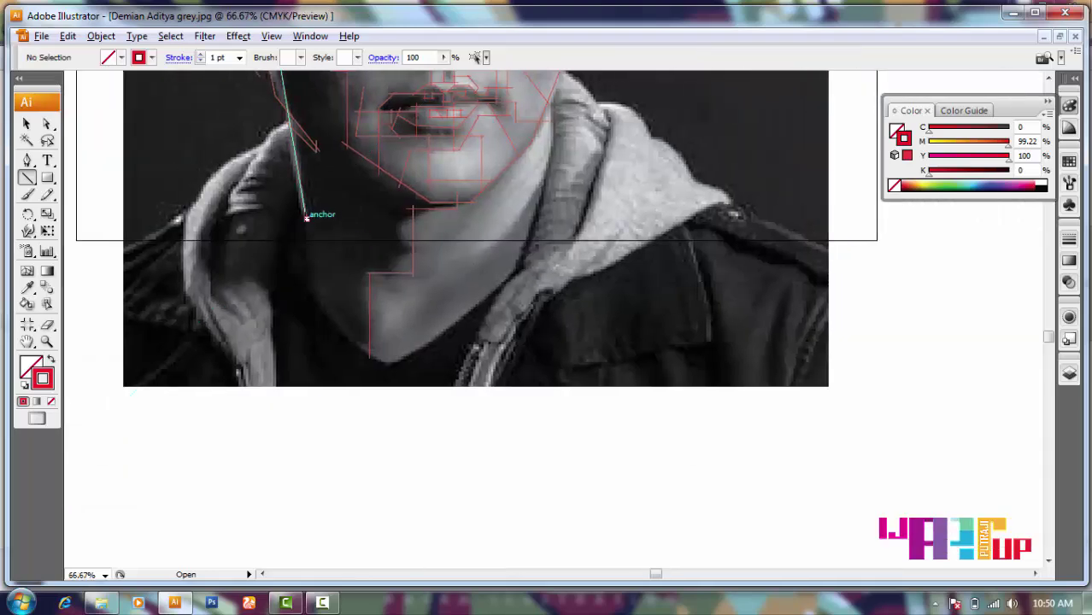
scroll(306, 218, up, 4)
scroll(316, 231, down, 3)
scroll(452, 247, up, 3)
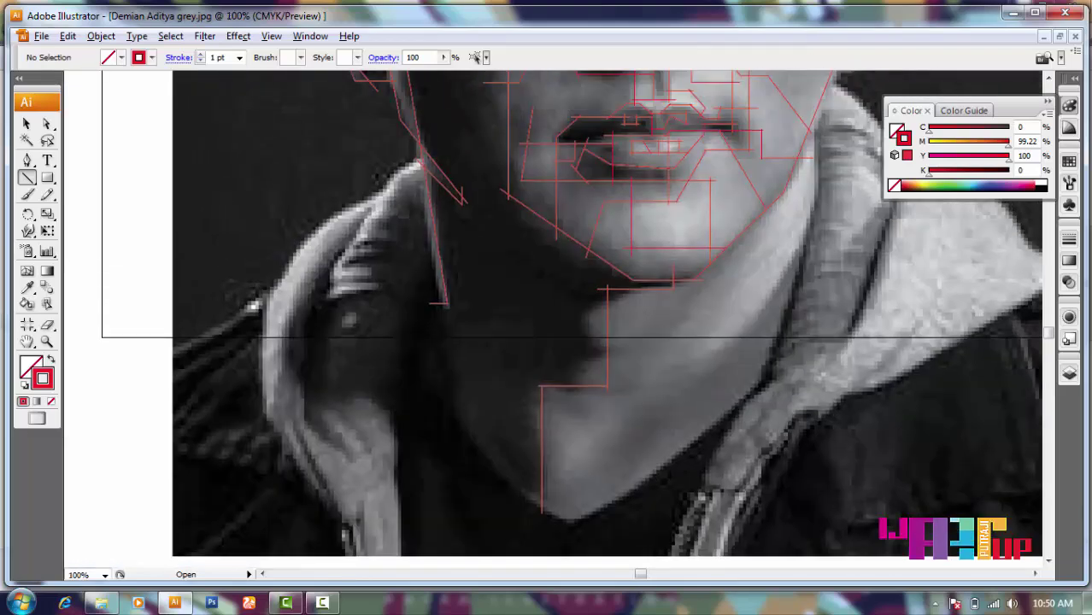
scroll(452, 247, up, 2)
scroll(452, 247, up, 2)
scroll(452, 247, up, 2)
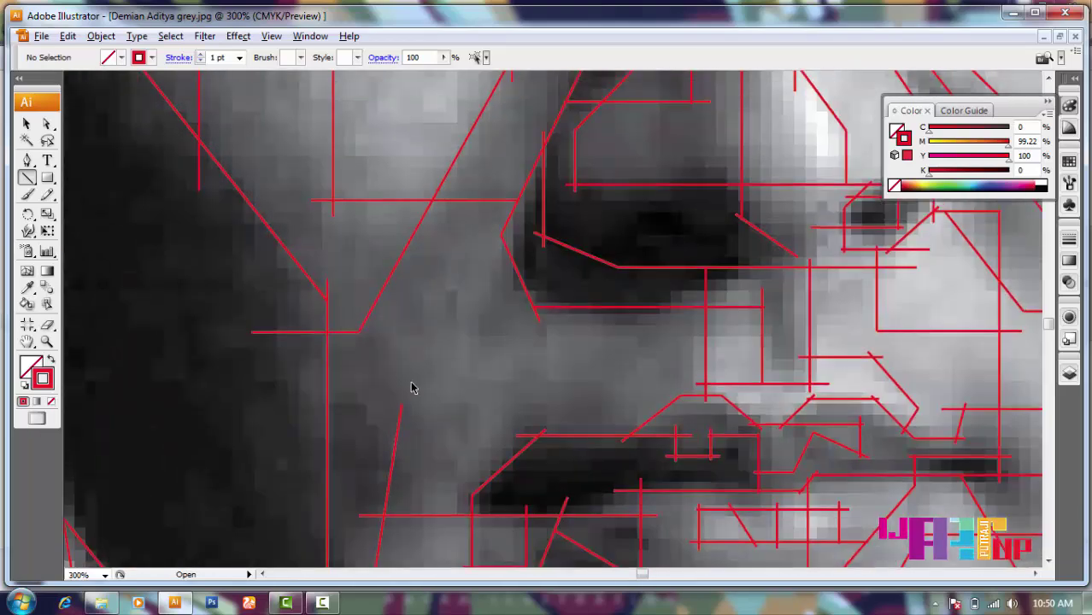
- Add a line up toward the cheek and horizontal lines beside the nose
drag(410, 387, 417, 301)
drag(763, 306, 414, 306)
scroll(513, 334, down, 1)
drag(621, 256, 621, 342)
drag(501, 341, 501, 341)
scroll(434, 410, down, 3)
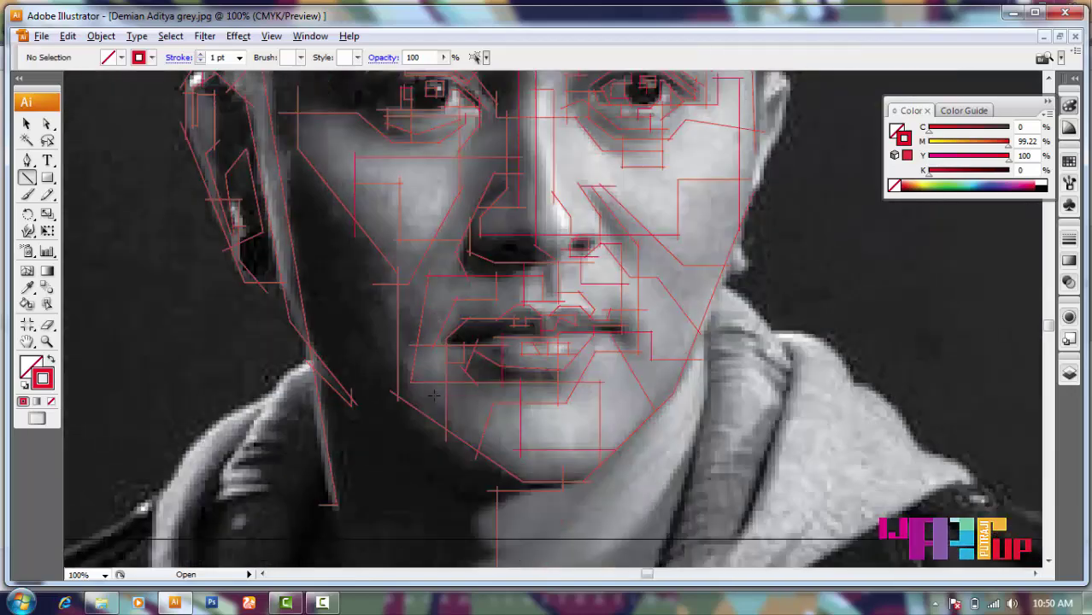
scroll(434, 390, up, 2)
scroll(474, 358, up, 1)
- Start a red zigzag up the left of the hair and continue it along the hairline
scroll(458, 325, down, 3)
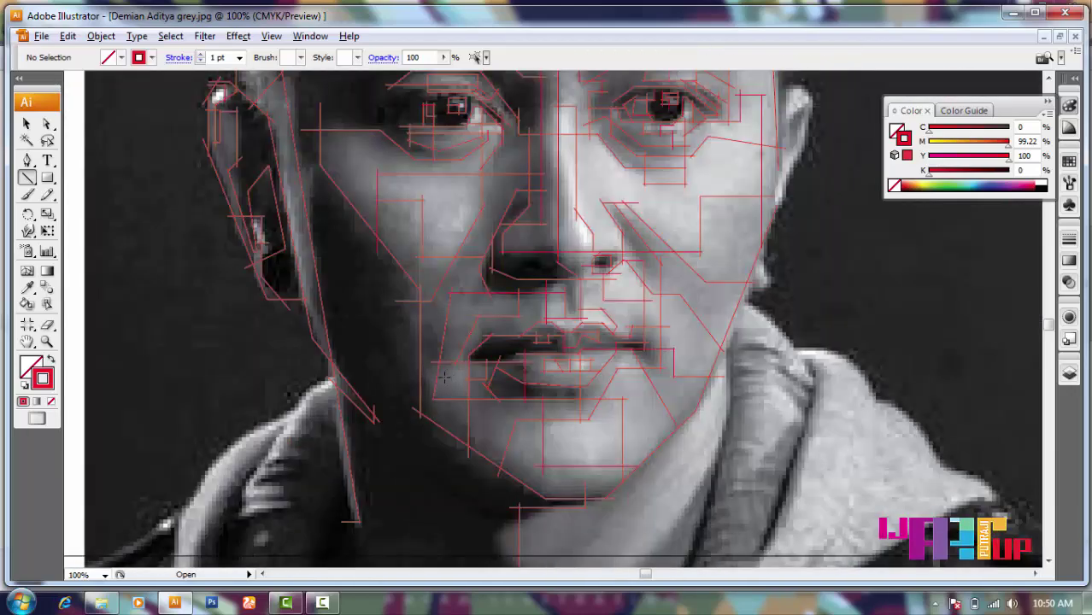
scroll(445, 342, up, 1)
scroll(421, 342, up, 1)
scroll(419, 342, up, 2)
scroll(414, 342, up, 2)
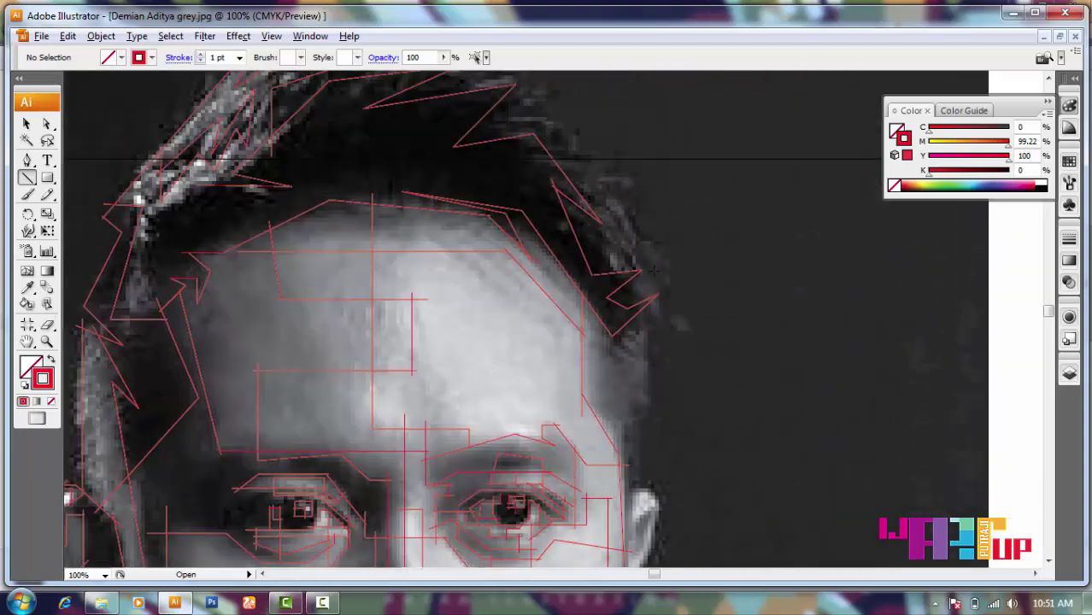
scroll(402, 257, up, 2)
scroll(390, 167, up, 1)
drag(358, 188, 367, 161)
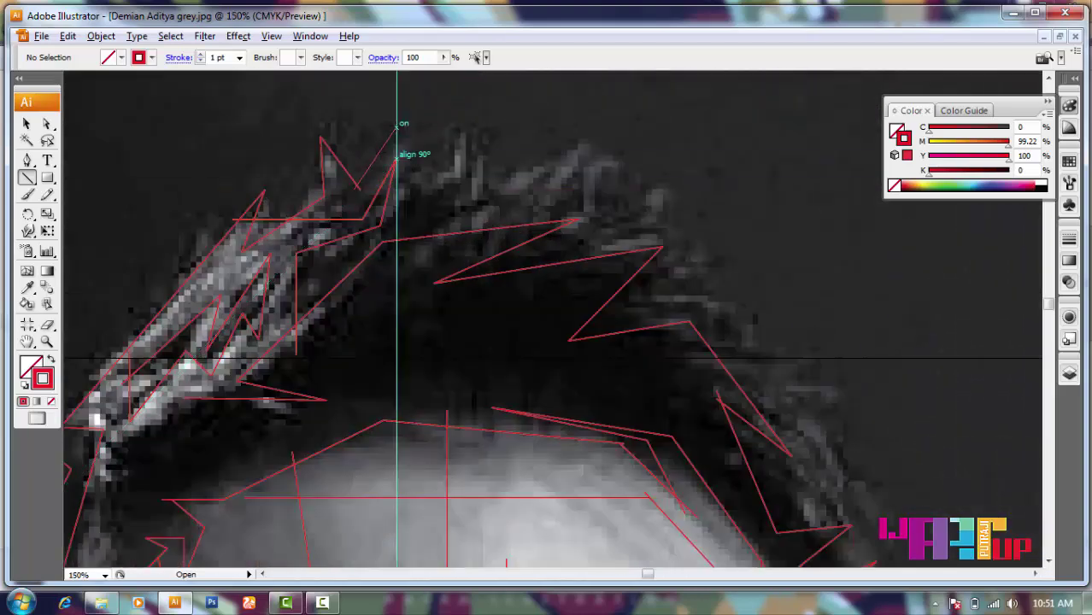
drag(396, 124, 393, 126)
mouse_move(393, 126)
mouse_down()
mouse_move(440, 162)
mouse_move(503, 107)
mouse_up()
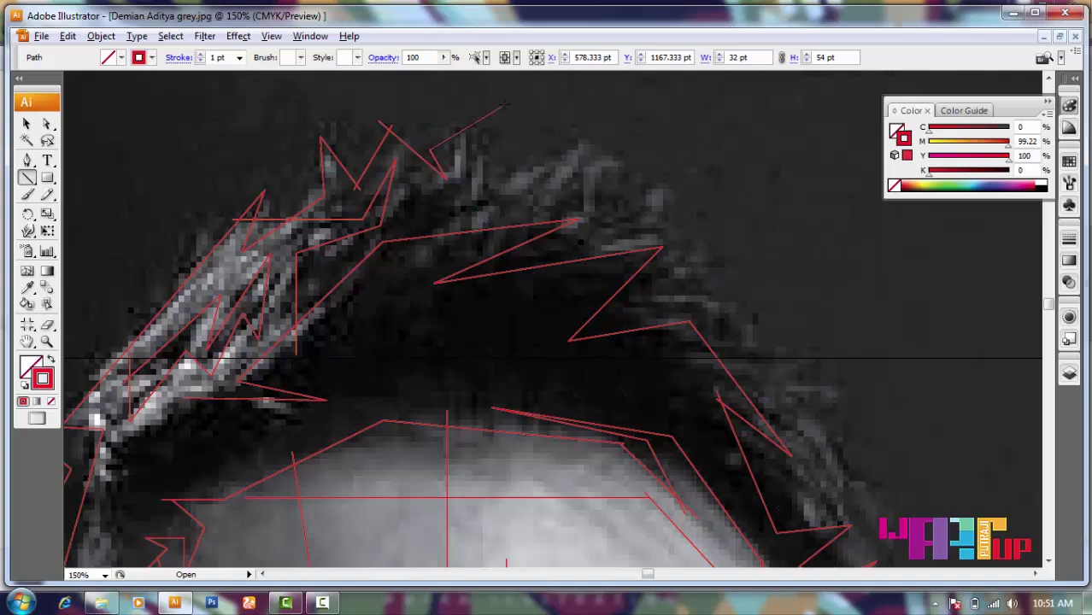
- Extend the zigzag across the top of the hair and down the right side to the temple
drag(458, 149, 486, 181)
mouse_move(486, 181)
mouse_down()
mouse_move(446, 209)
mouse_move(540, 131)
mouse_move(564, 175)
mouse_up()
drag(565, 175, 548, 205)
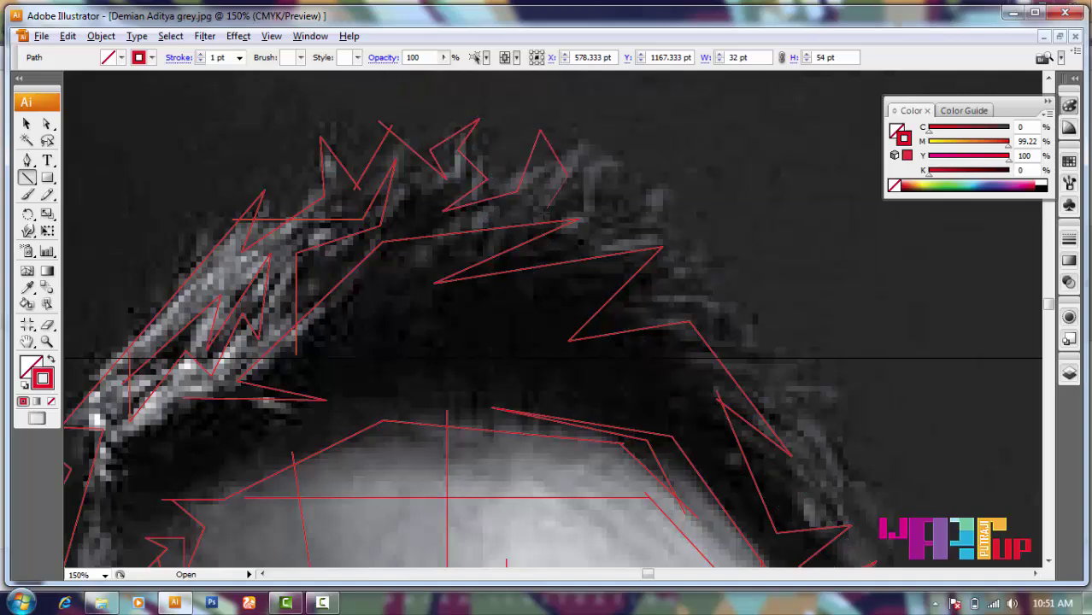
drag(615, 196, 614, 230)
mouse_move(613, 229)
mouse_down()
mouse_move(637, 226)
mouse_move(649, 160)
mouse_up()
drag(649, 160, 704, 250)
mouse_move(704, 249)
mouse_down()
mouse_move(686, 290)
mouse_move(727, 269)
mouse_up()
mouse_move(728, 269)
mouse_down()
mouse_move(728, 343)
mouse_move(815, 343)
mouse_move(812, 445)
mouse_up()
mouse_move(813, 445)
mouse_down()
mouse_move(843, 379)
mouse_move(845, 496)
mouse_move(901, 589)
mouse_up()
drag(825, 360, 742, 445)
- Draw a long vertical red stroke and a short line beside the ear
scroll(750, 439, down, 3)
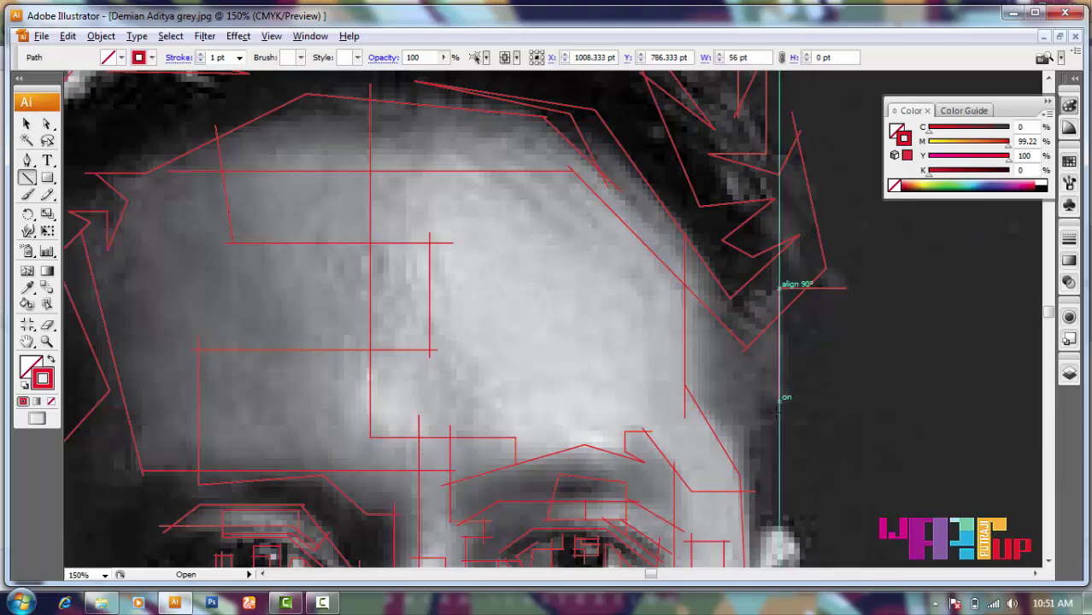
scroll(774, 401, down, 2)
drag(780, 192, 763, 438)
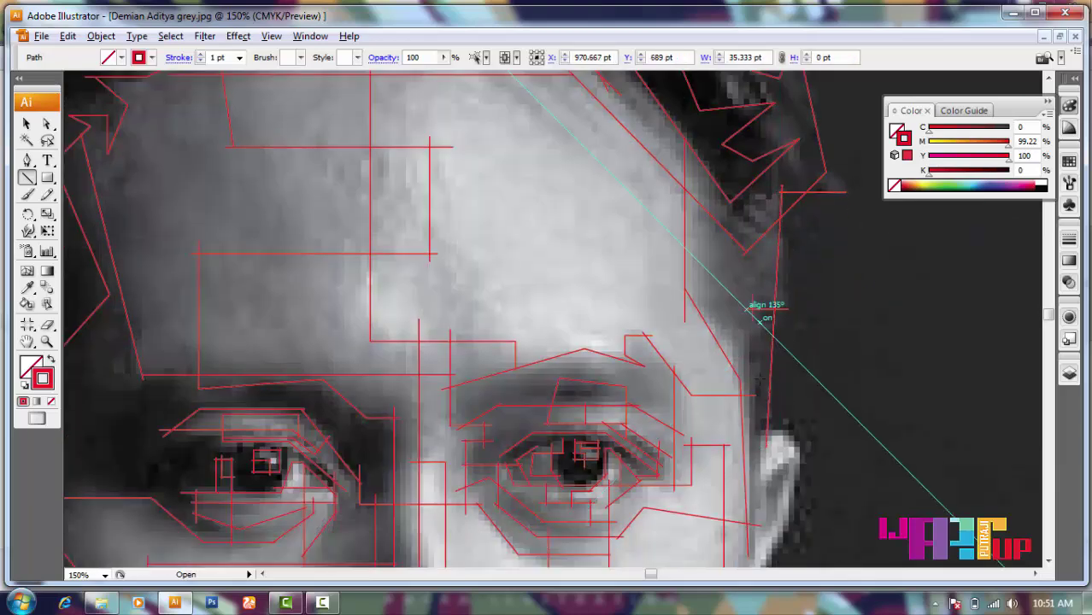
scroll(761, 367, down, 3)
scroll(762, 368, up, 2)
drag(756, 264, 807, 337)
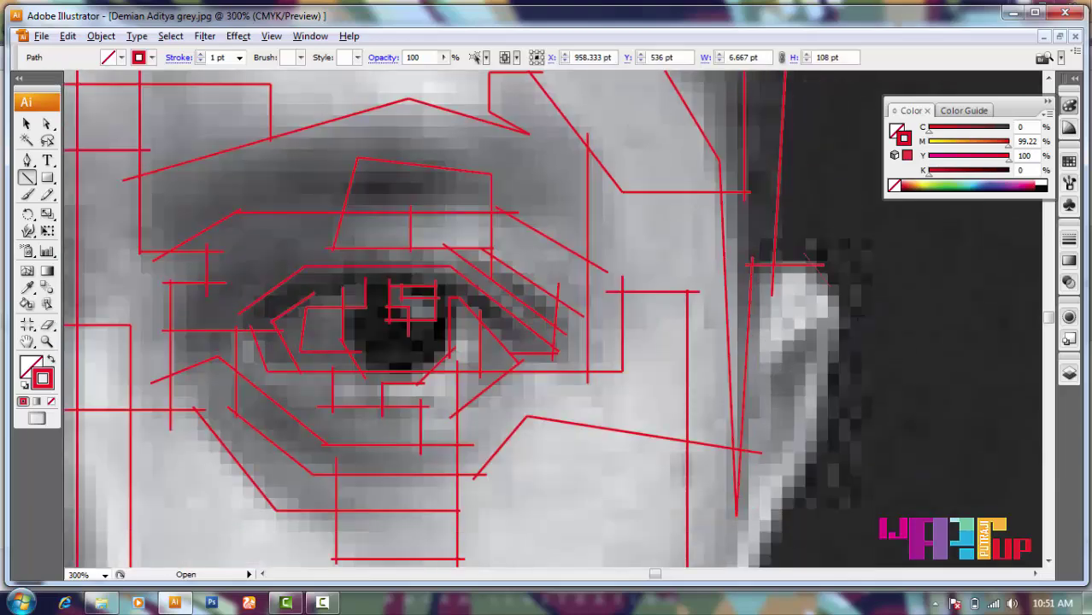
scroll(847, 325, down, 4)
scroll(847, 325, up, 3)
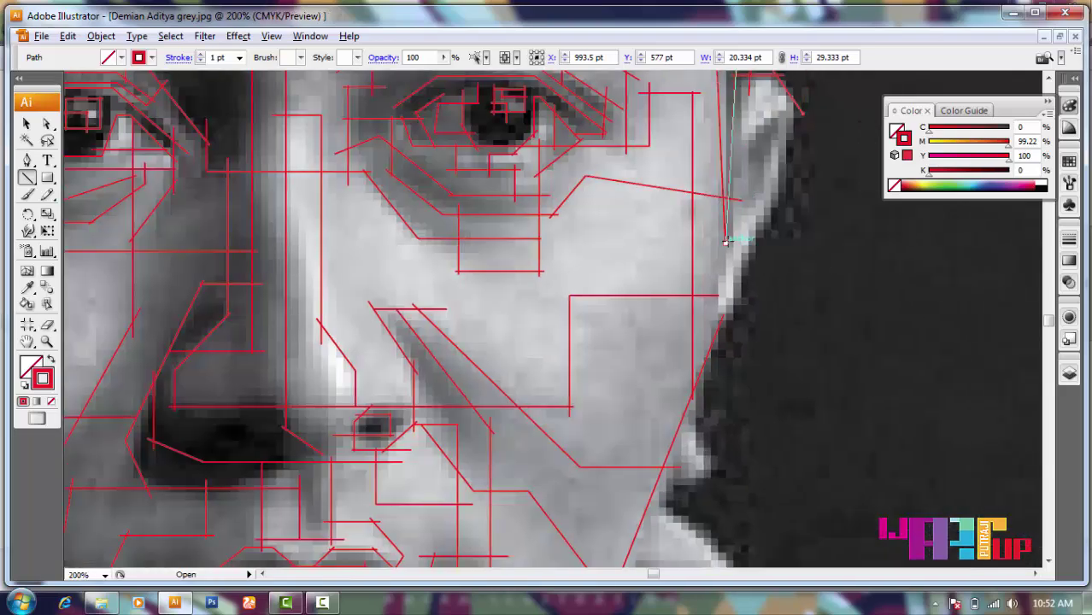
scroll(663, 317, up, 1)
scroll(641, 337, up, 1)
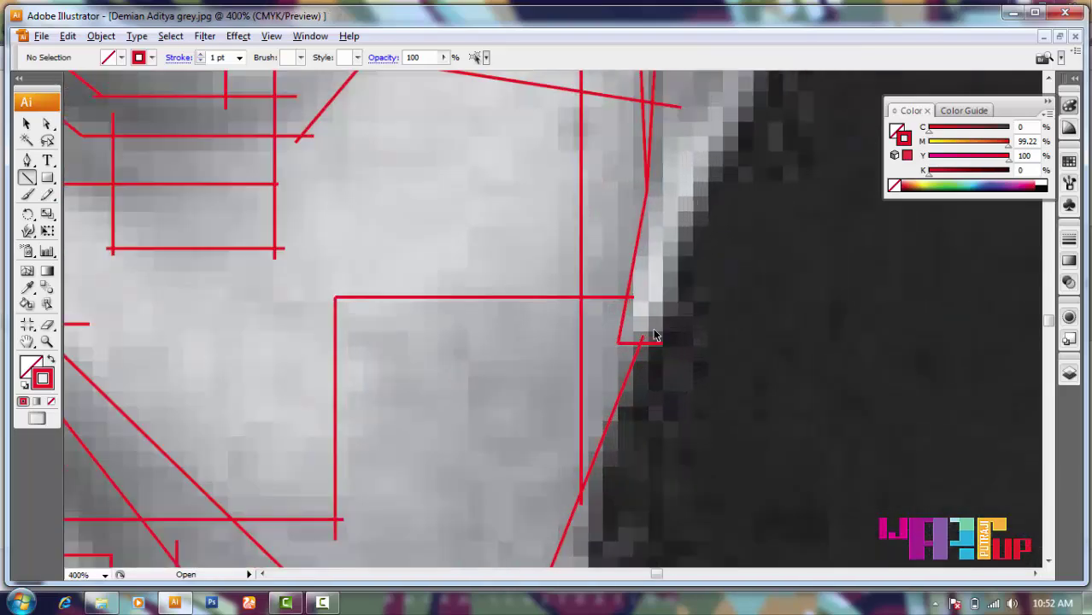
- Add lines along the cheek edge, an angled line near the cheek tip, and one below the ear
mouse_move(654, 336)
mouse_down()
mouse_move(543, 332)
mouse_move(658, 146)
mouse_up()
scroll(598, 256, up, 3)
mouse_move(525, 77)
mouse_down()
mouse_move(519, 188)
mouse_move(598, 212)
mouse_move(534, 245)
mouse_up()
click(588, 244)
drag(498, 564, 598, 309)
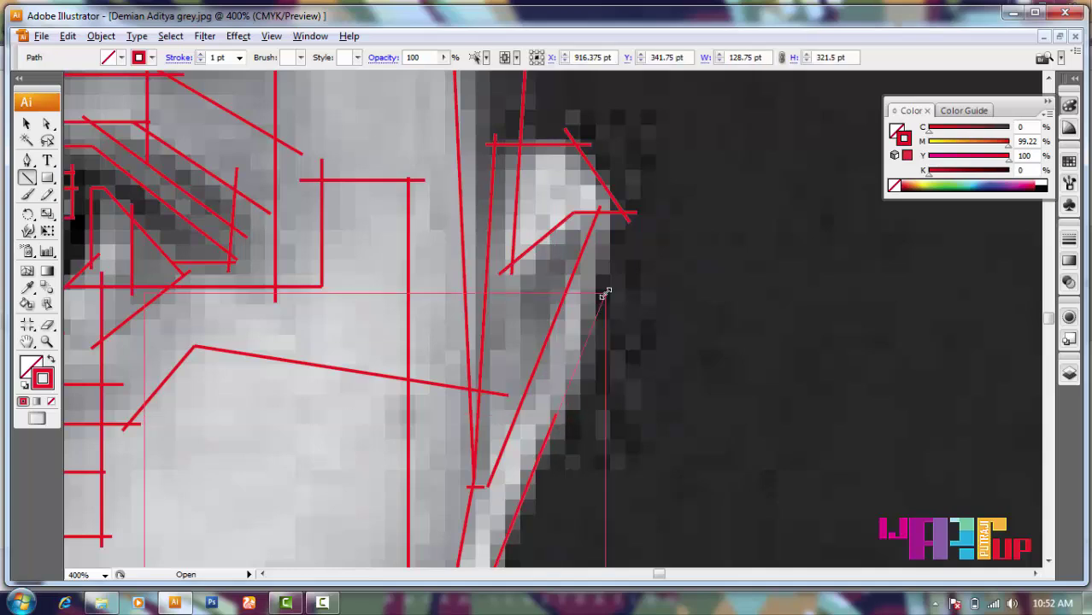
scroll(629, 266, left, 2)
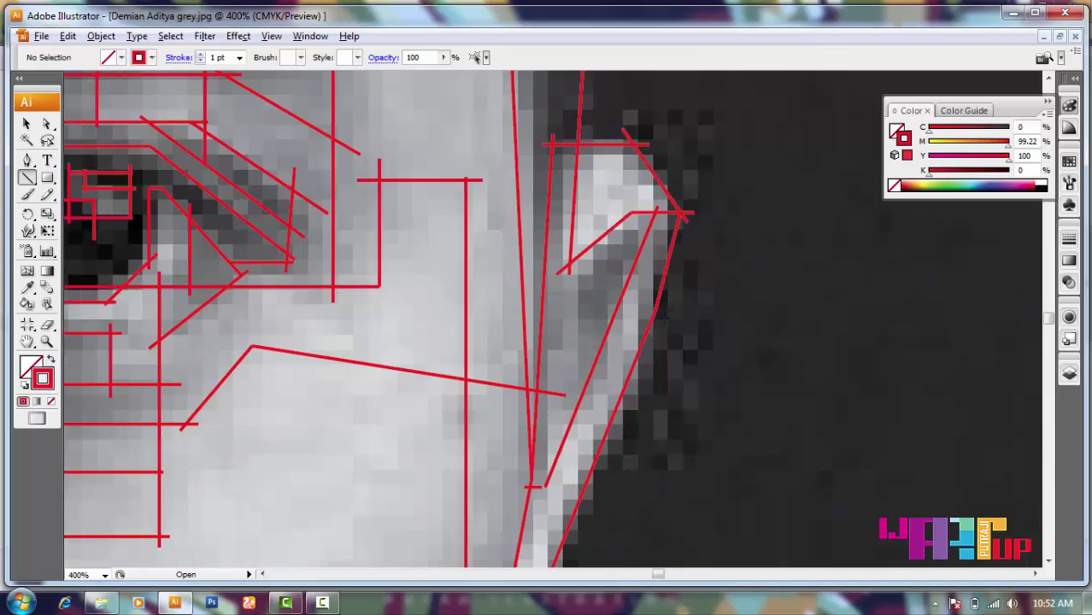
mouse_move(571, 277)
mouse_down()
mouse_move(566, 350)
mouse_move(658, 350)
mouse_up()
- Add a diagonal red line and lengthen the vertical line down the face edge
scroll(666, 342, left, 2)
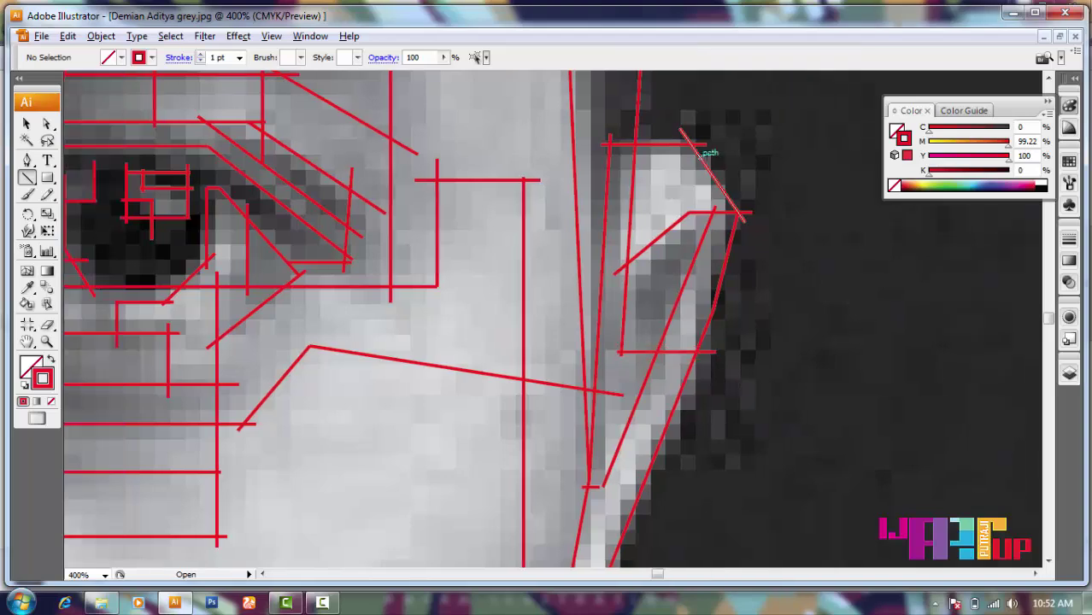
key(ctrl+minus)
key(ctrl+minus)
key(ctrl+minus)
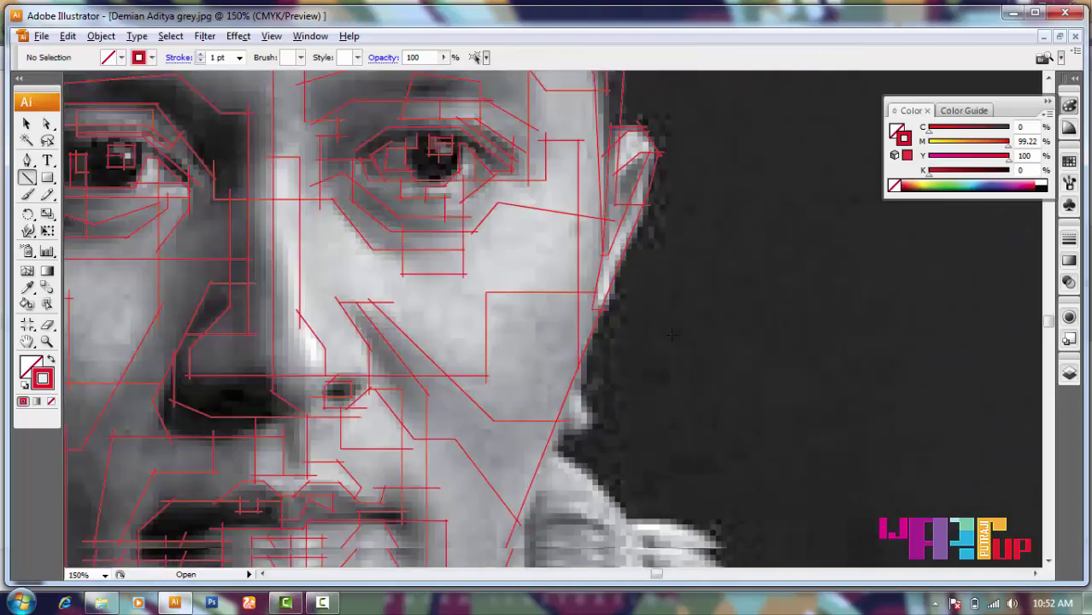
key(ctrl+minus)
key(ctrl+minus)
key(ctrl+plus)
key(ctrl+plus)
key(ctrl+plus)
drag(537, 254, 535, 320)
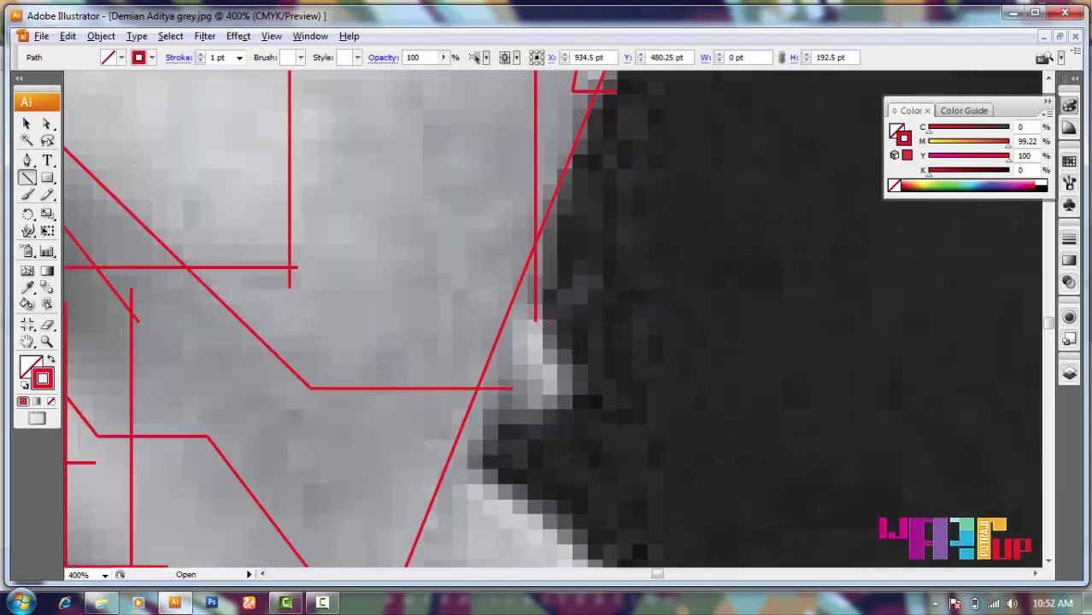
drag(481, 453, 481, 454)
key(ctrl+plus)
key(ctrl+plus)
key(ctrl+plus)
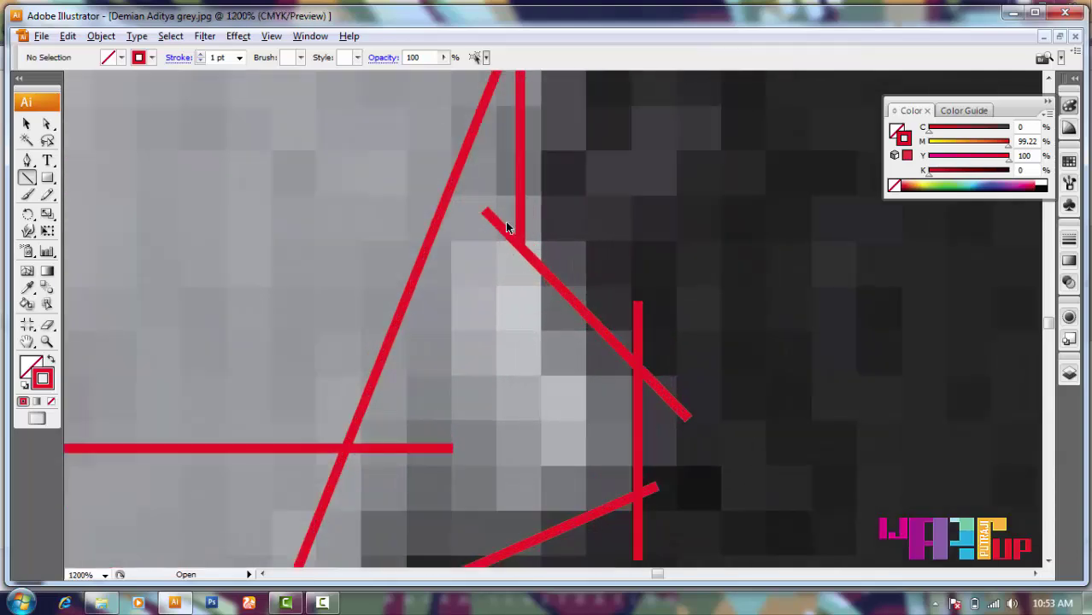
drag(519, 243, 625, 479)
key(ctrl+minus)
key(ctrl+minus)
key(ctrl+minus)
key(ctrl+minus)
key(ctrl+minus)
key(ctrl+minus)
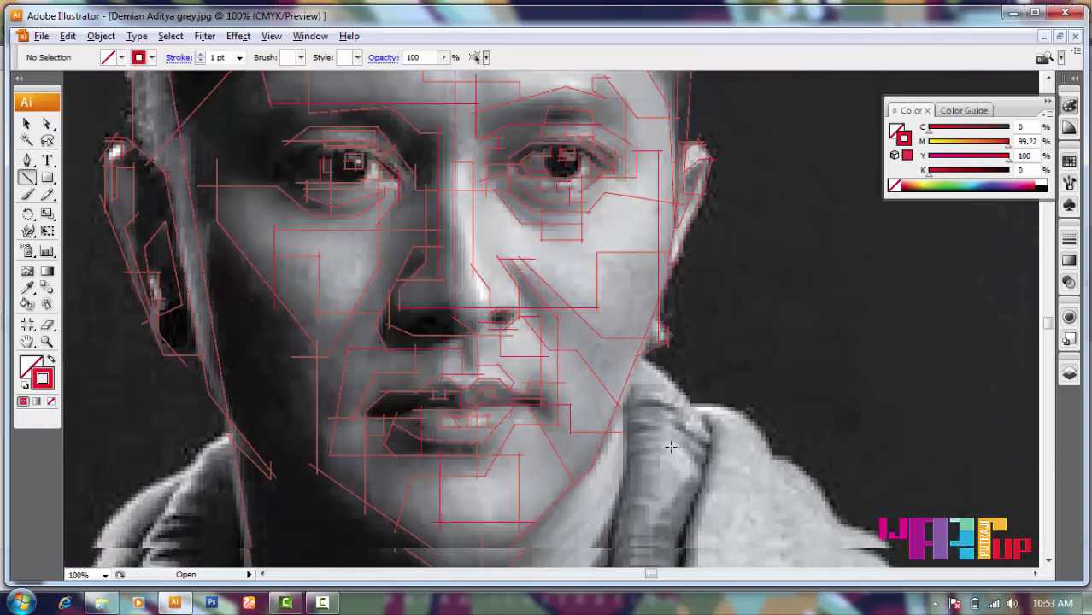
- Draw red lines down the side of the neck and across the jaw
key(ctrl+plus)
drag(664, 241, 611, 397)
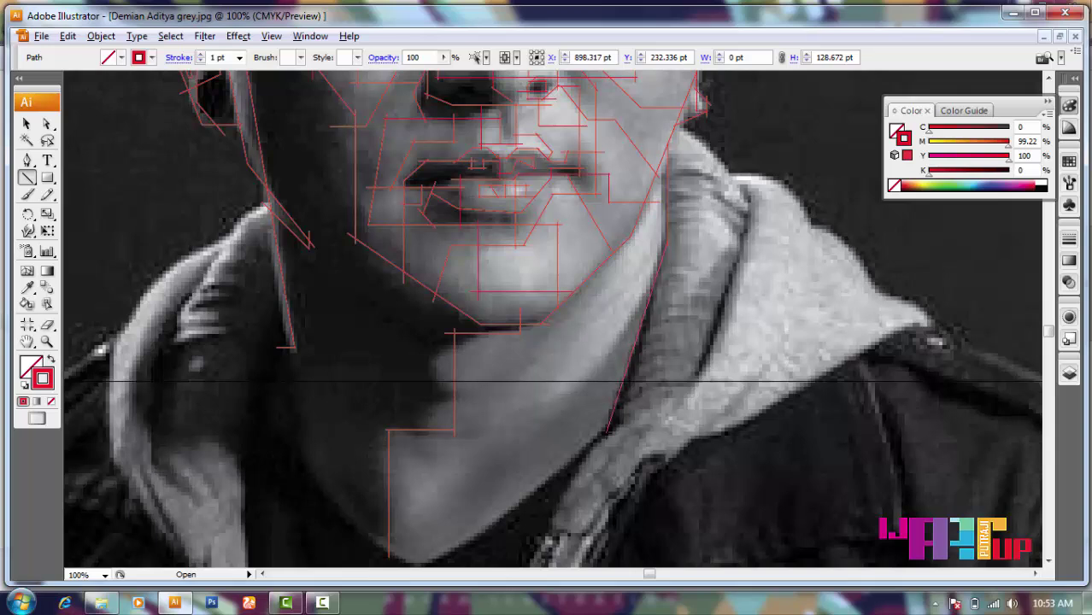
scroll(611, 432, down, 3)
mouse_move(606, 298)
mouse_down()
mouse_move(436, 424)
mouse_move(298, 326)
mouse_up()
scroll(452, 291, right, 2)
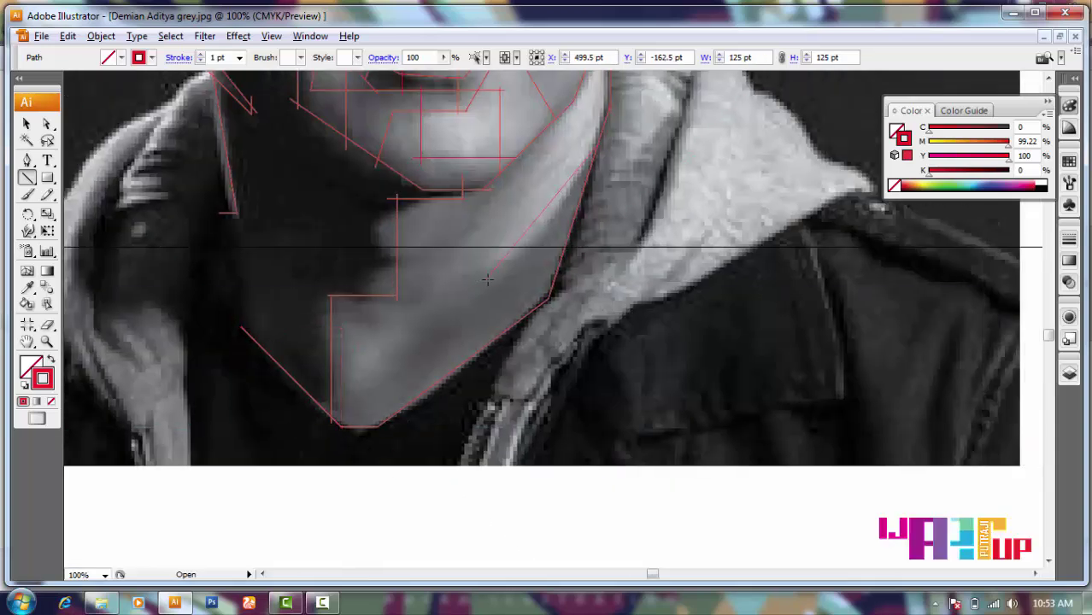
drag(454, 413, 377, 451)
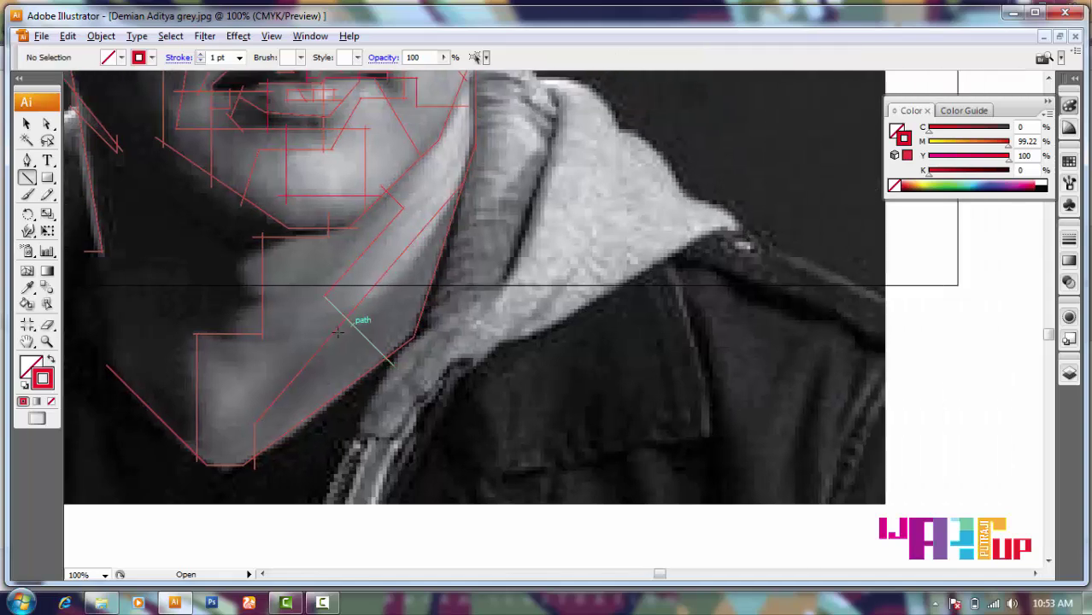
- Trace the hood's collar fold with a vertical red line and a diagonal
key(ctrl+plus)
key(ctrl+minus)
key(ctrl+minus)
key(ctrl+plus)
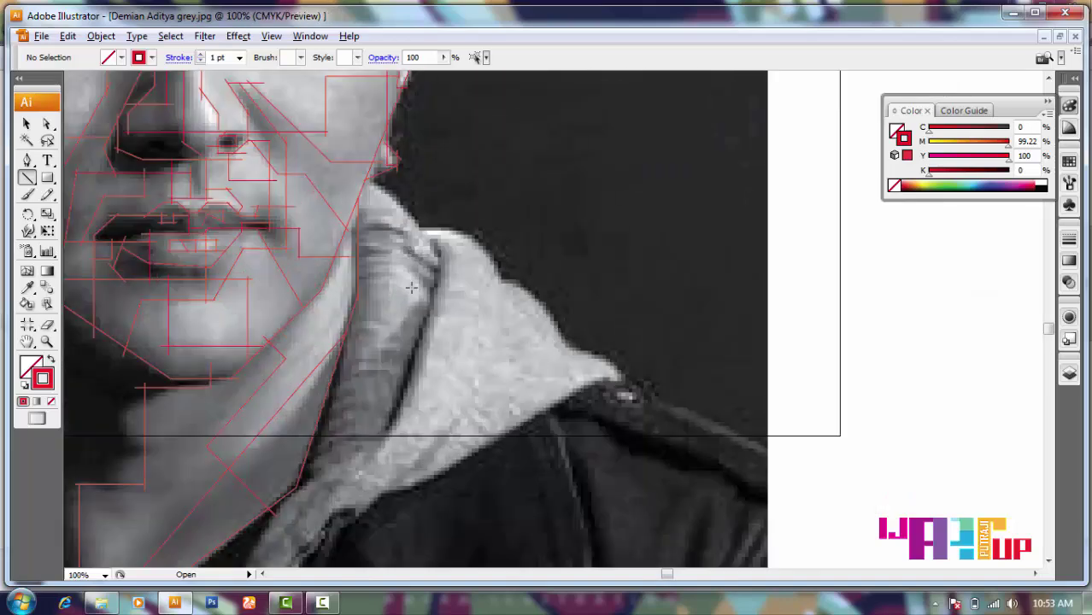
key(ctrl+plus)
key(ctrl+plus)
mouse_move(378, 190)
mouse_down()
mouse_move(387, 454)
mouse_move(418, 453)
mouse_up()
drag(419, 454, 468, 335)
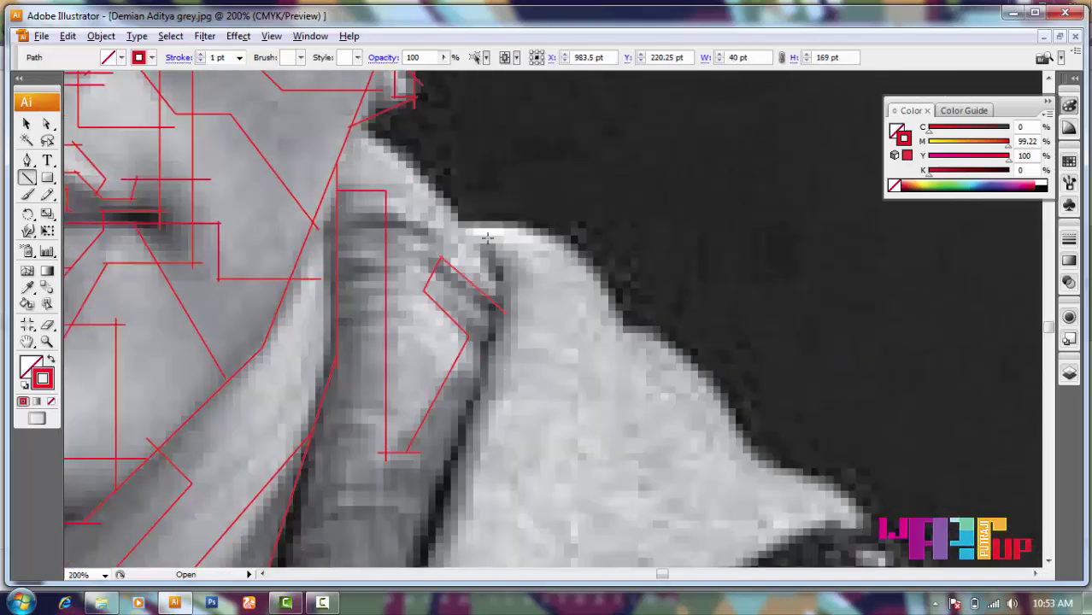
- Draw red lines on the collar: a vertical stroke and lines along the inner fold
key(ctrl+minus)
drag(511, 205, 510, 328)
scroll(524, 267, down, 2)
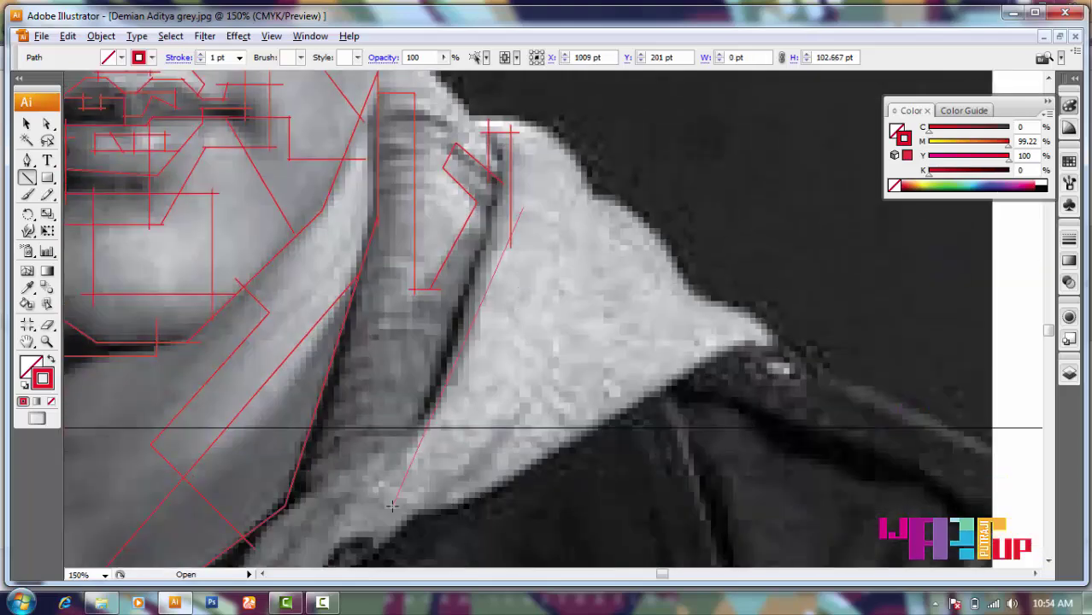
scroll(442, 343, up, 1)
drag(398, 430, 502, 276)
scroll(478, 324, up, 2)
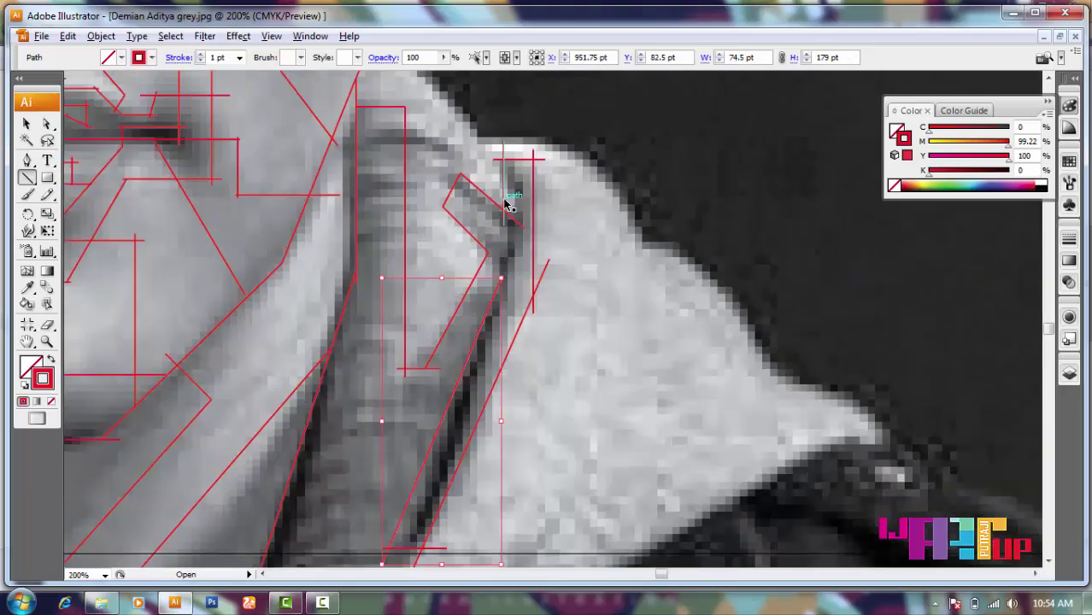
drag(460, 176, 521, 229)
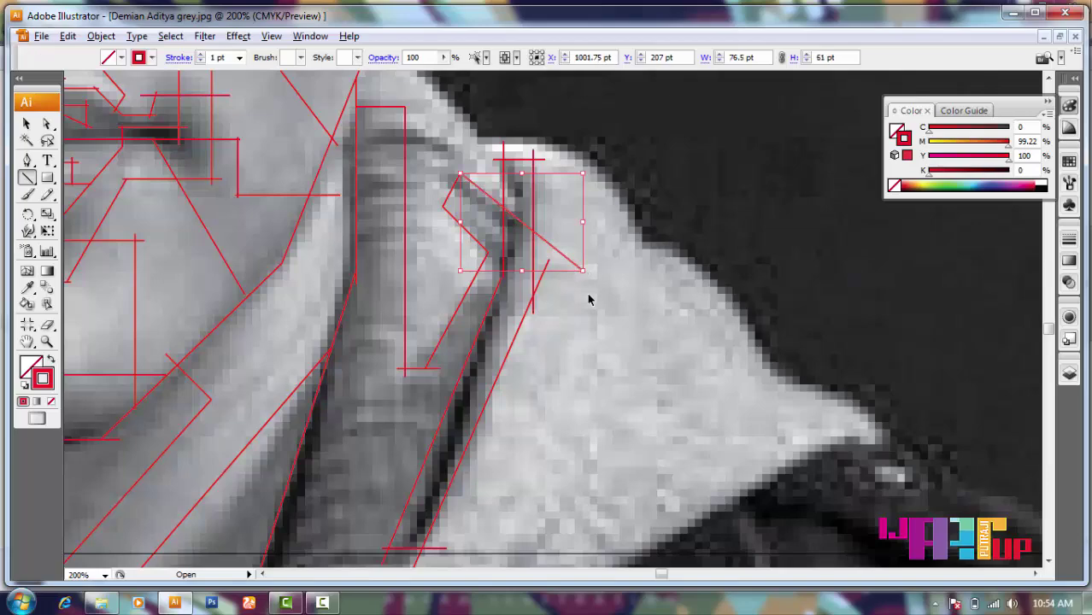
- Add another vertical line and a short diagonal line across the collar
scroll(589, 299, down, 2)
drag(578, 195, 578, 402)
scroll(573, 341, down, 3)
drag(448, 347, 448, 348)
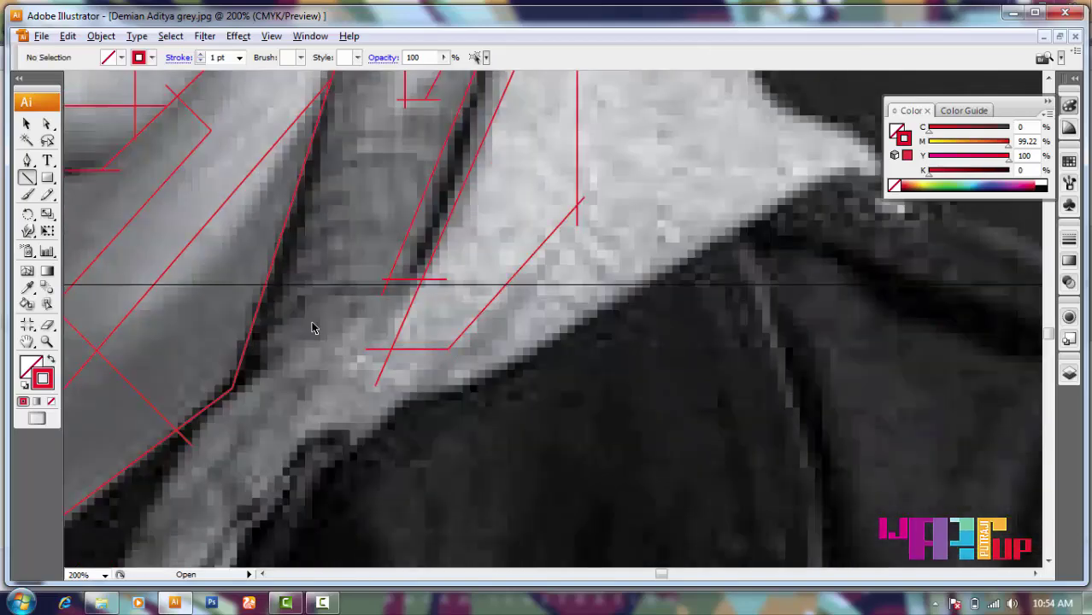
scroll(314, 328, down, 2)
scroll(350, 417, up, 2)
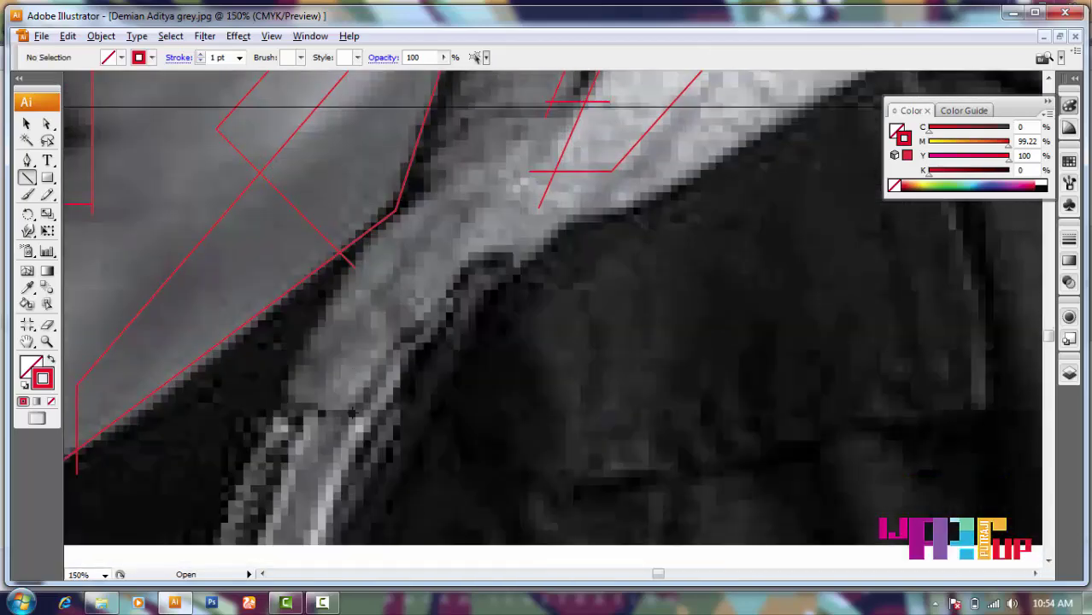
scroll(512, 305, down, 3)
- Trace the collar's top edge and outer edge down to its pointed tip
drag(512, 305, 646, 325)
scroll(646, 325, up, 3)
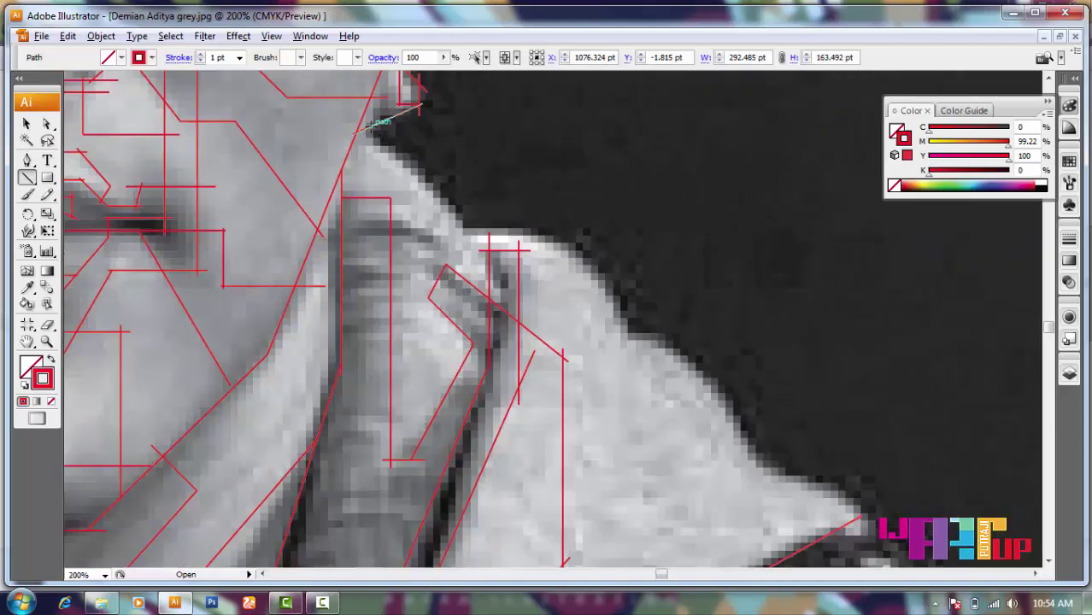
drag(632, 335, 633, 336)
drag(632, 336, 670, 336)
drag(671, 336, 760, 470)
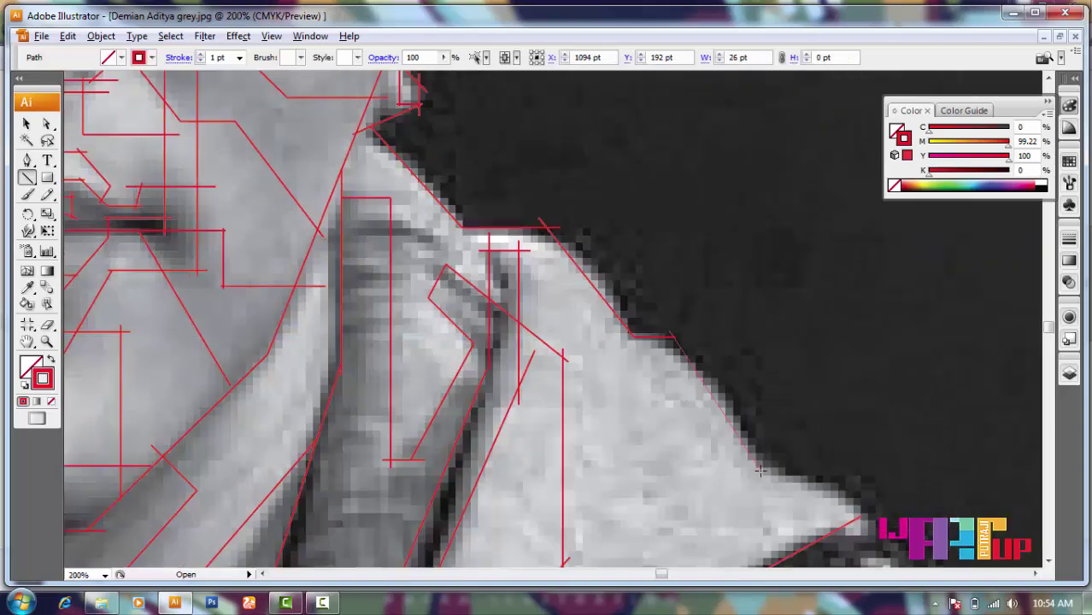
scroll(835, 422, down, 3)
scroll(621, 342, up, 1)
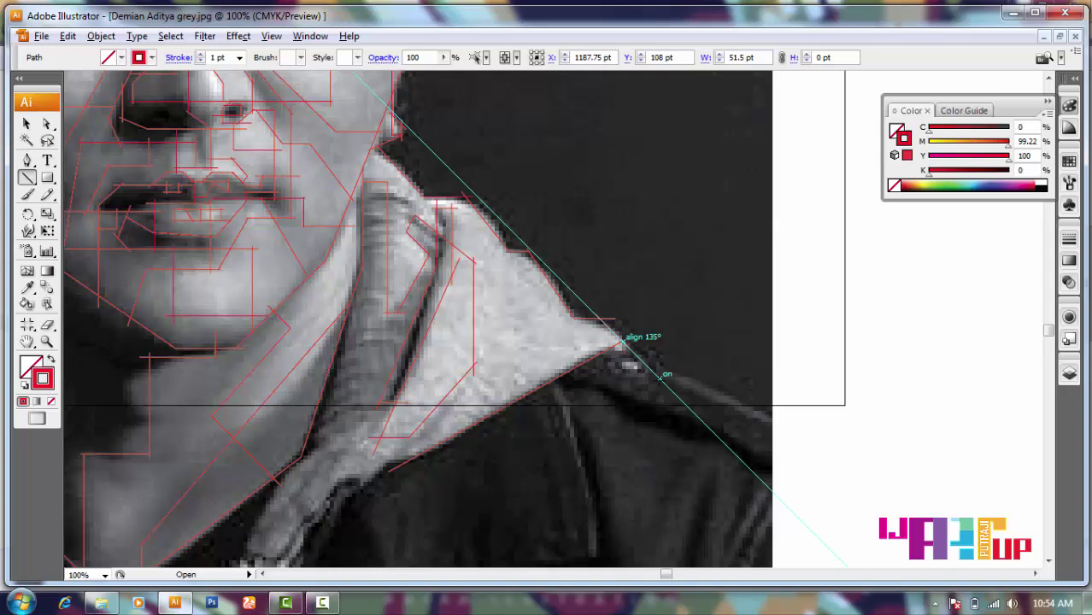
- Draw red lines from the collar tip across the shoulder, plus an angled two-segment stroke
drag(660, 376, 780, 419)
drag(628, 363, 848, 460)
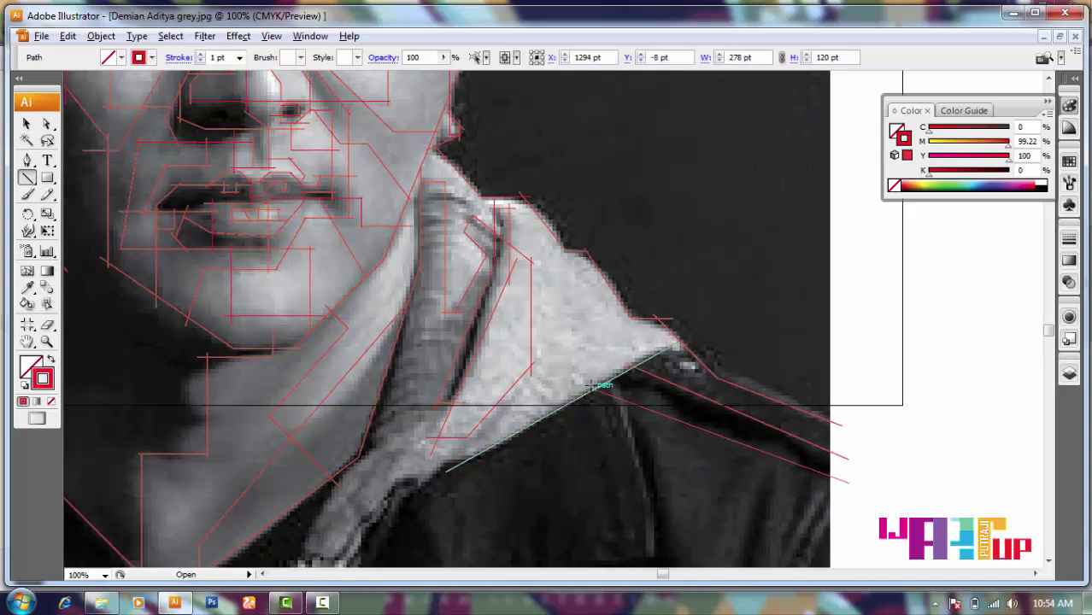
scroll(596, 386, down, 1)
scroll(596, 387, down, 3)
drag(615, 265, 655, 449)
mouse_move(655, 448)
mouse_down()
mouse_move(432, 479)
mouse_move(419, 366)
mouse_up()
- Add a line across the jacket, angled segments on its right side, and a lower collar edge
mouse_move(514, 488)
mouse_down()
mouse_move(498, 361)
mouse_move(666, 361)
mouse_up()
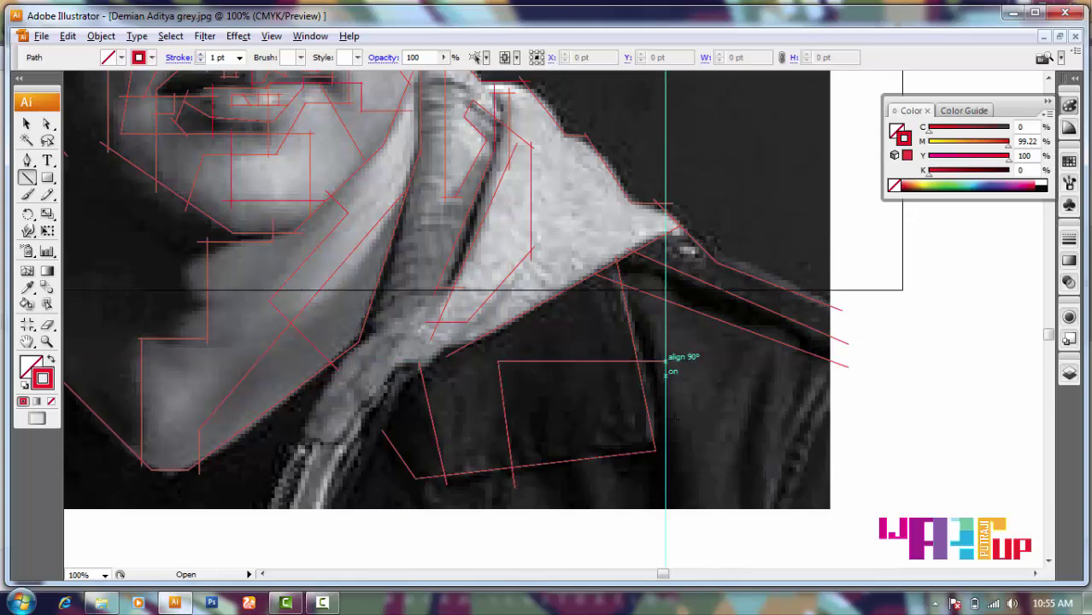
mouse_move(745, 378)
mouse_down()
mouse_move(850, 379)
mouse_move(734, 464)
mouse_up()
scroll(598, 385, left, 2)
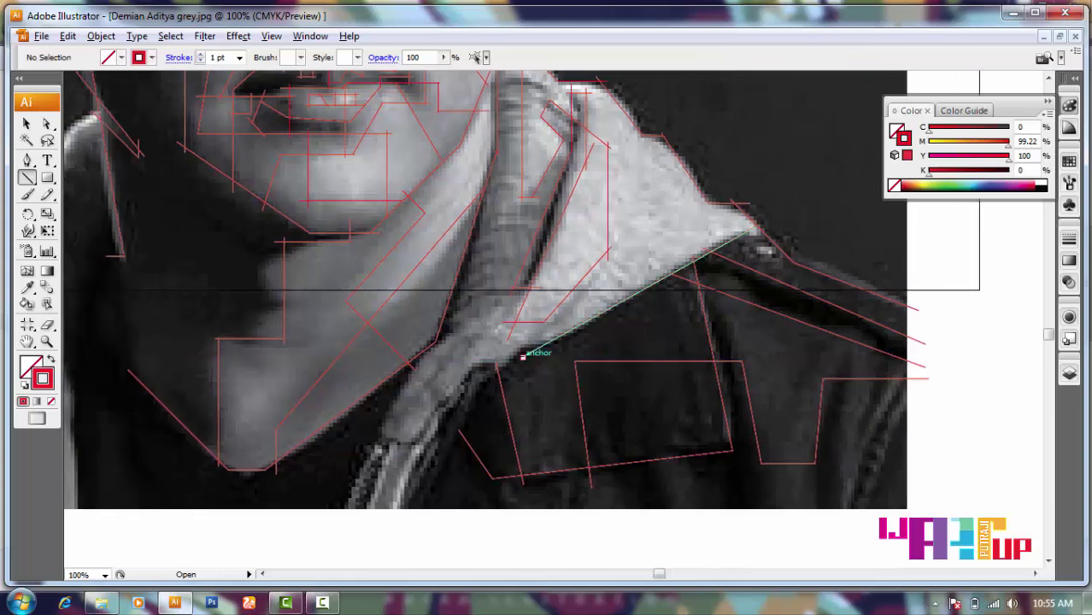
drag(522, 357, 449, 412)
scroll(565, 317, right, 2)
drag(469, 322, 519, 259)
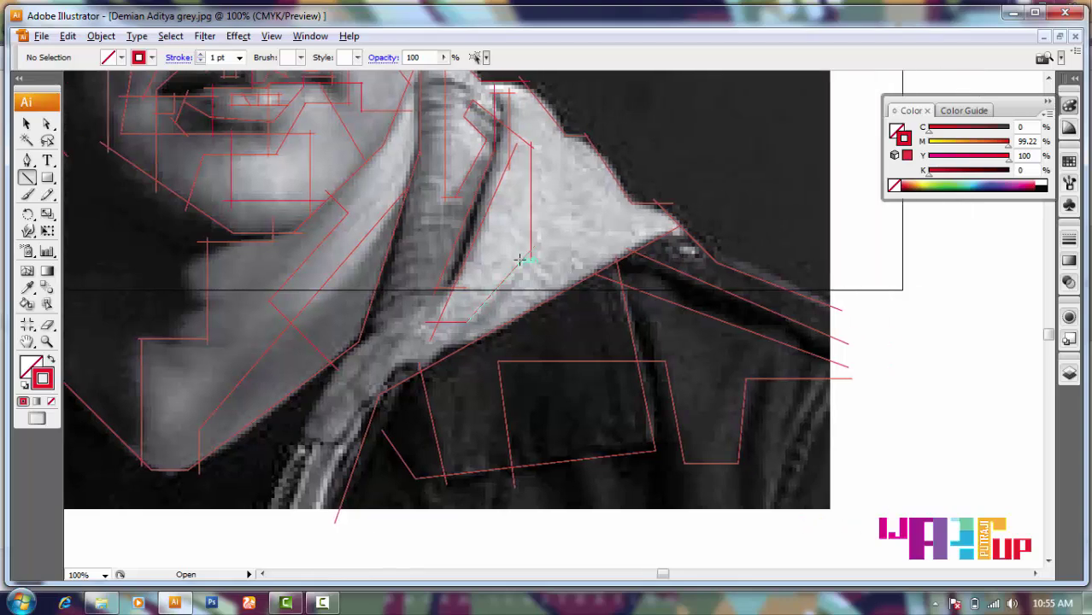
- Add diagonal lines on the jacket below the collar running up toward it
key(ctrl+minus)
key(ctrl+equal)
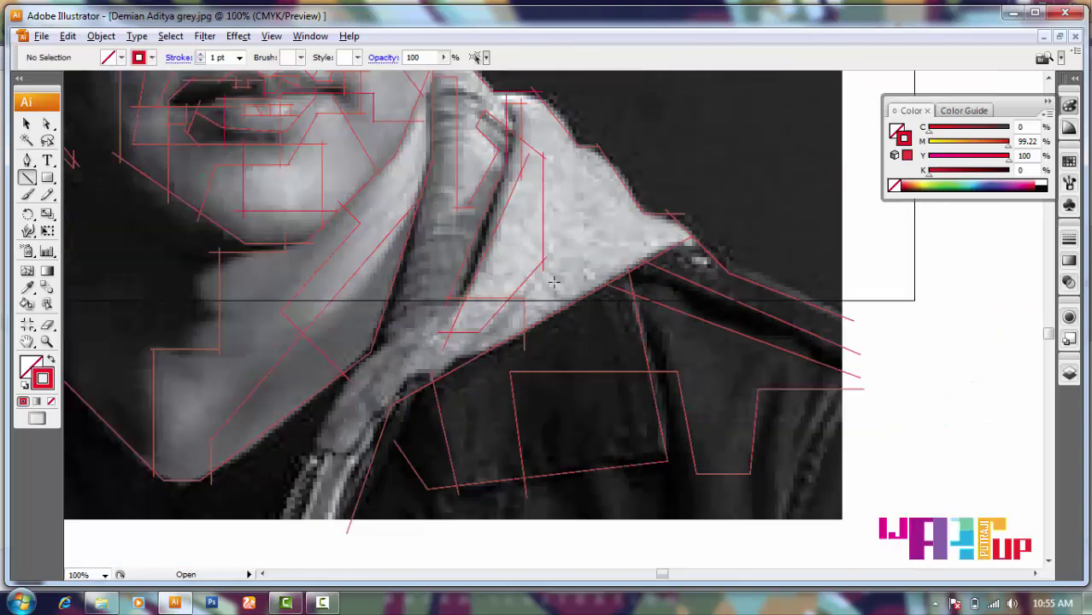
key(ctrl+equal)
key(ctrl+minus)
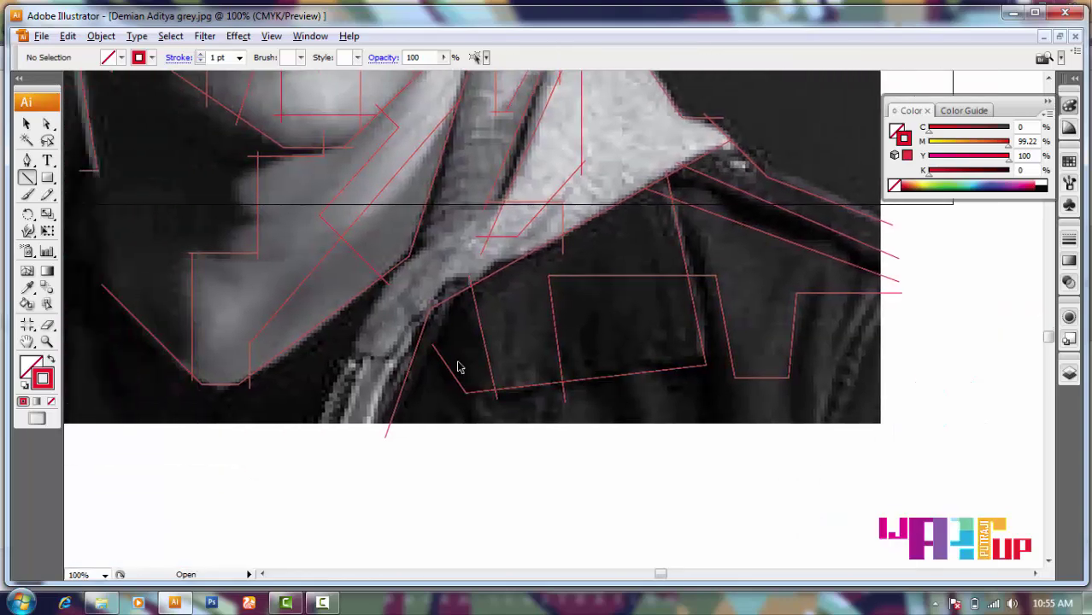
drag(466, 393, 413, 326)
scroll(588, 251, right, 2)
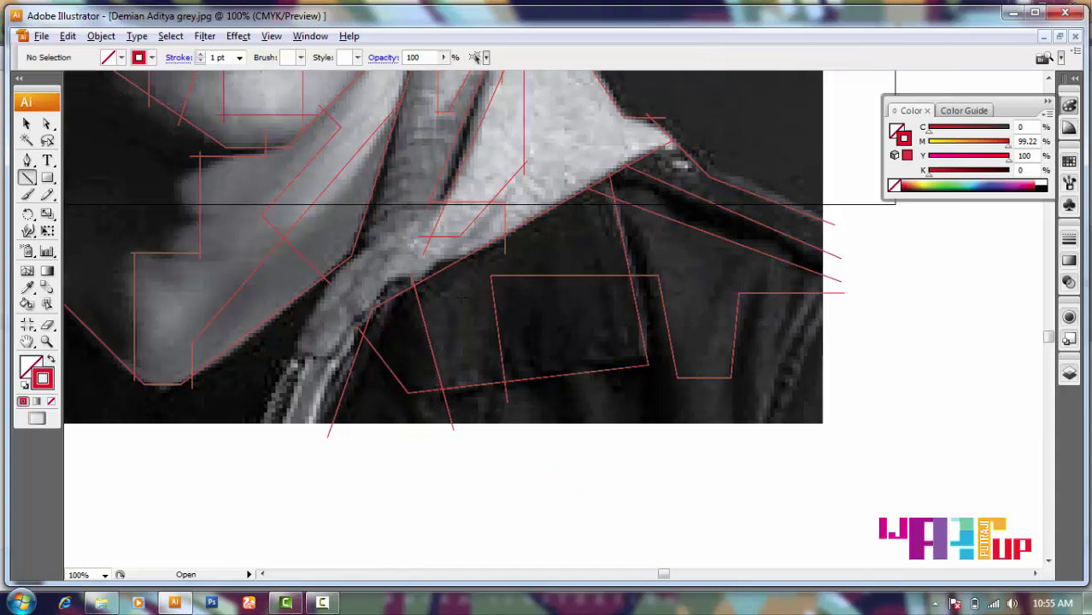
mouse_move(452, 429)
mouse_down()
mouse_move(410, 286)
mouse_move(574, 212)
mouse_move(541, 255)
mouse_up()
scroll(547, 256, left, 2)
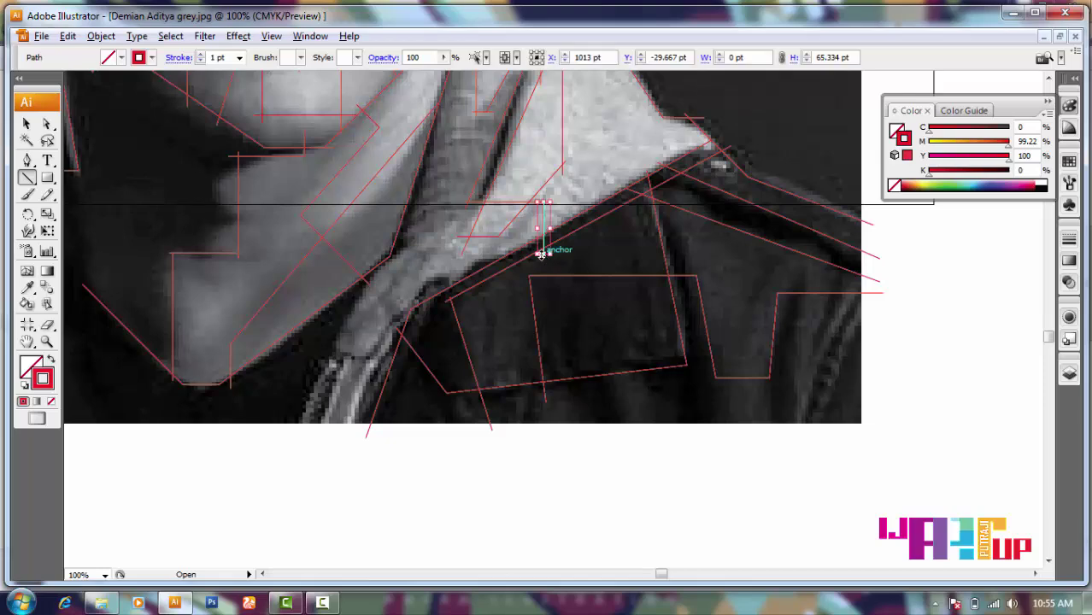
drag(623, 292, 623, 292)
- Draw a vertical red line under the chin and deselect all
scroll(547, 325, left, 5)
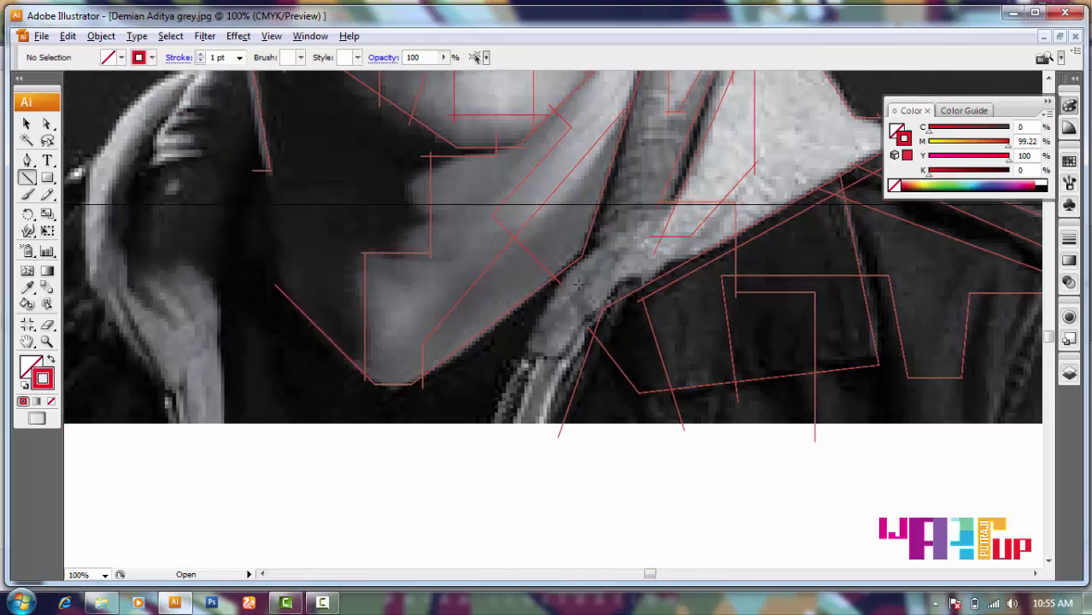
scroll(531, 317, right, 2)
scroll(531, 317, up, 2)
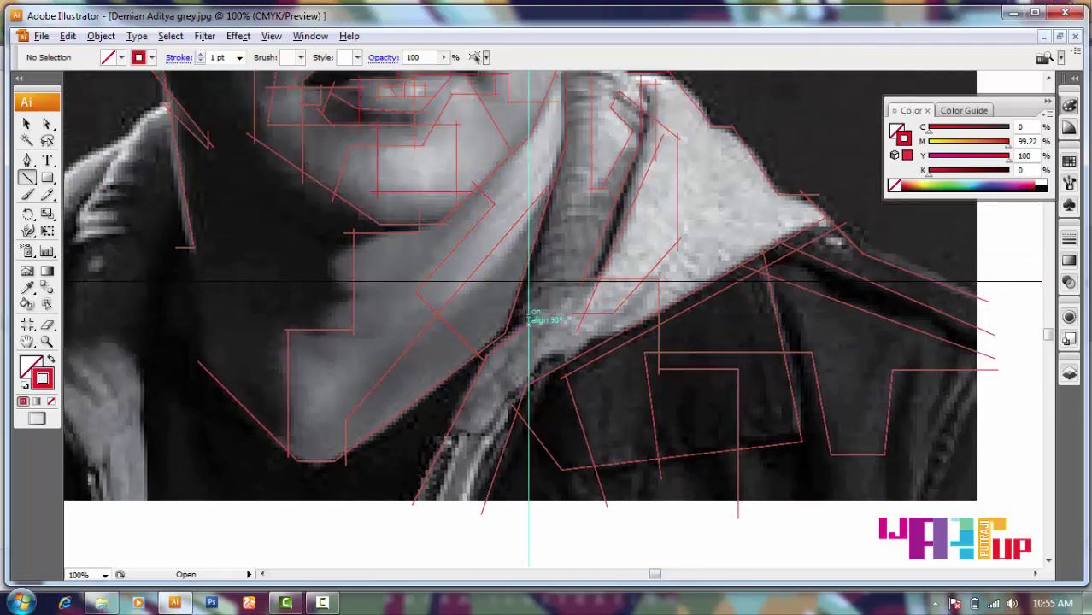
scroll(557, 239, up, 2)
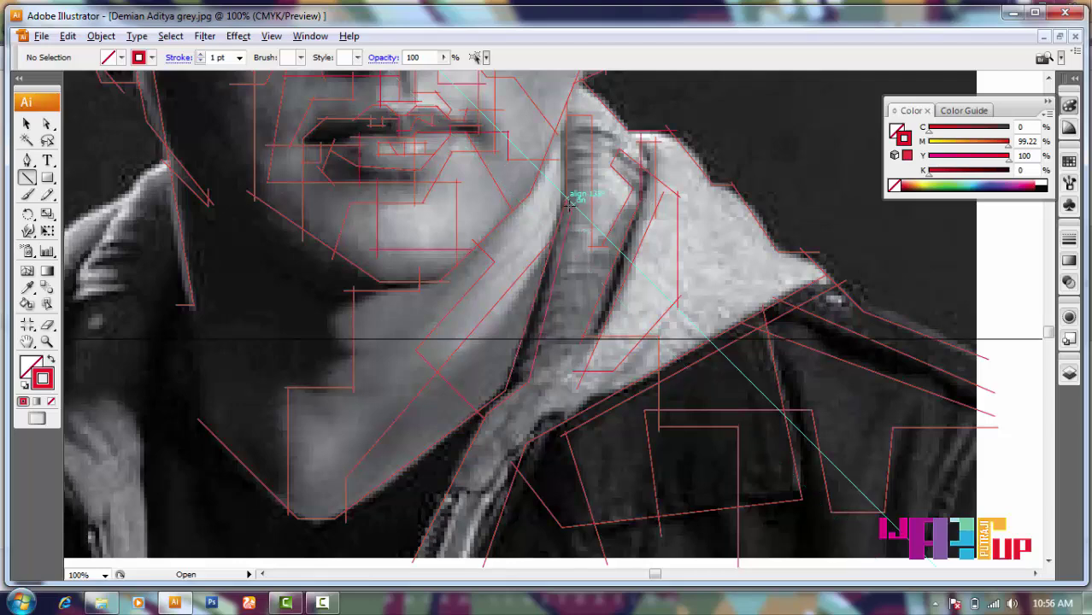
scroll(559, 248, right, 1)
scroll(547, 265, down, 2)
scroll(543, 269, left, 1)
scroll(590, 291, up, 2)
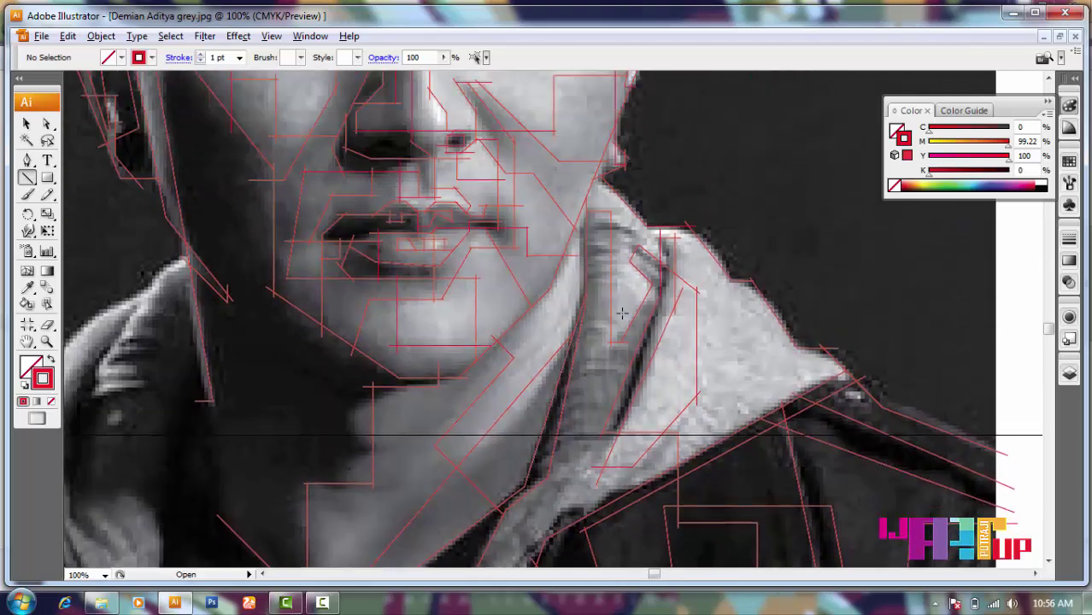
scroll(615, 313, down, 1)
scroll(614, 314, left, 1)
scroll(614, 315, down, 2)
scroll(598, 324, left, 2)
drag(518, 311, 518, 439)
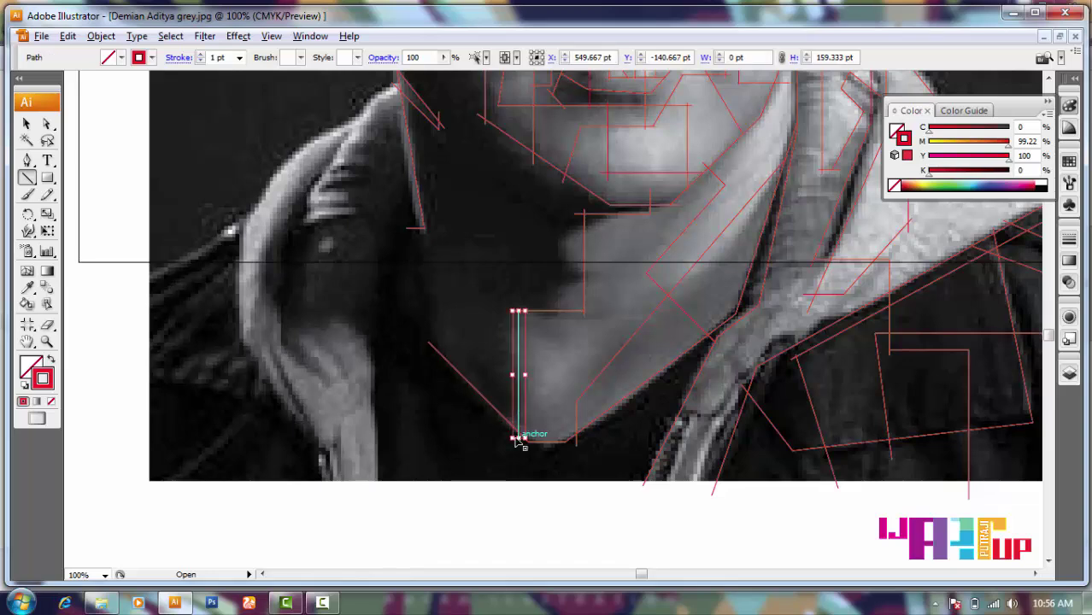
key(ctrl+shift+a)
scroll(523, 485, up, 1)
scroll(523, 485, left, 2)
scroll(523, 484, up, 1)
scroll(523, 484, up, 1)
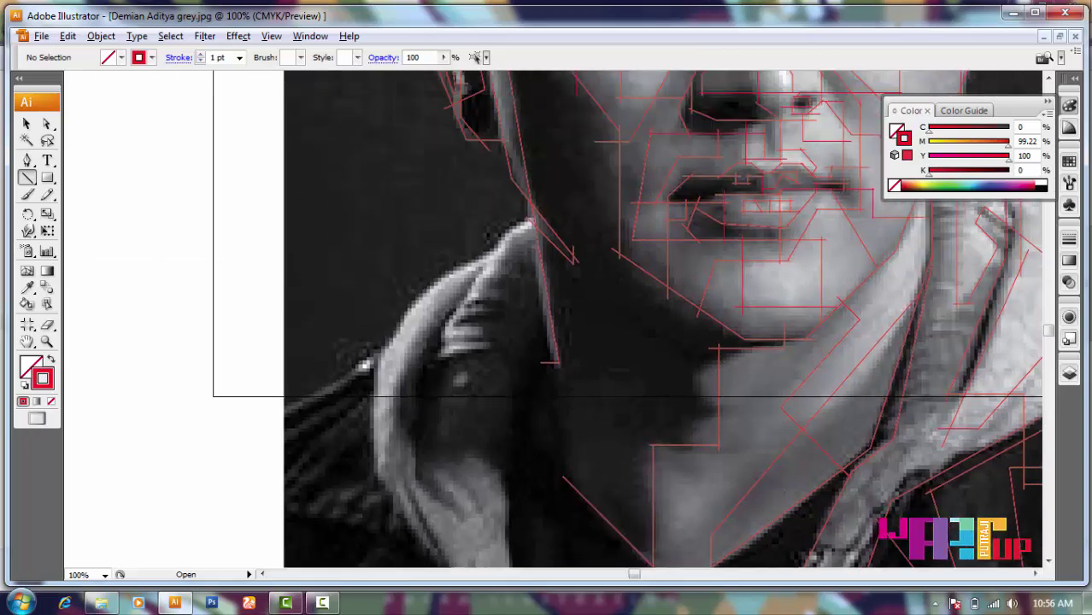
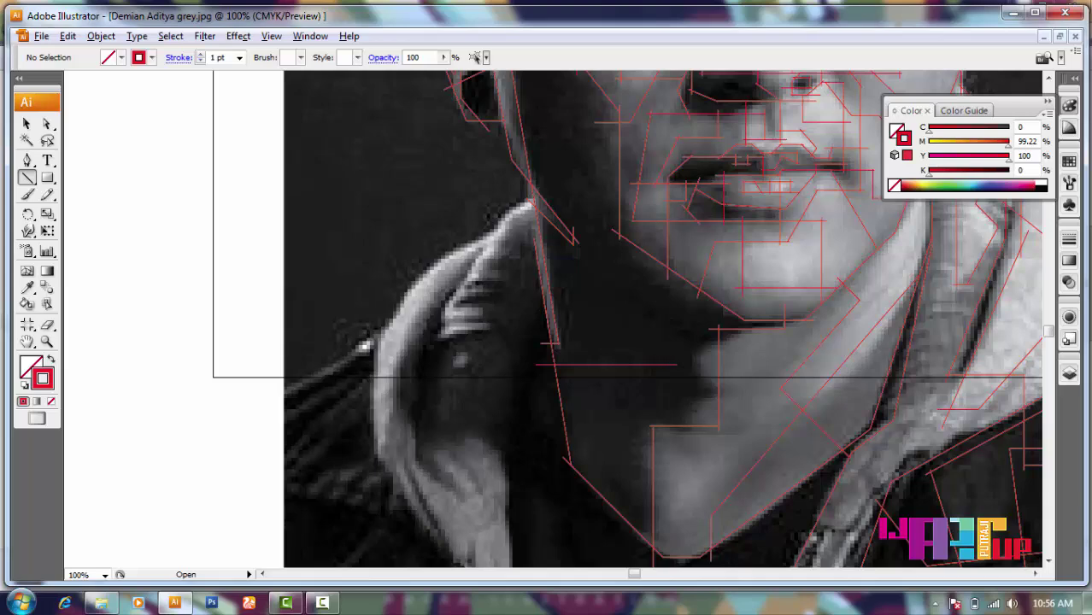
- Draw short red lines over the jacket and near the ear, plus one across the ear
drag(667, 457, 740, 457)
key(ctrl+shift+a)
scroll(775, 475, down, 2)
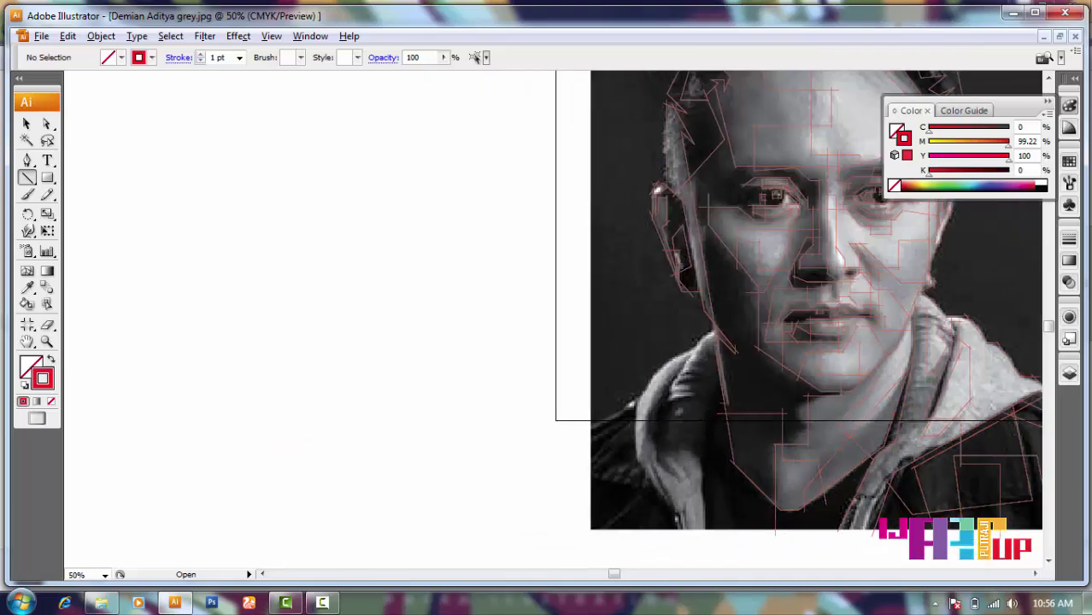
scroll(671, 323, up, 1)
drag(611, 271, 658, 271)
scroll(658, 274, up, 3)
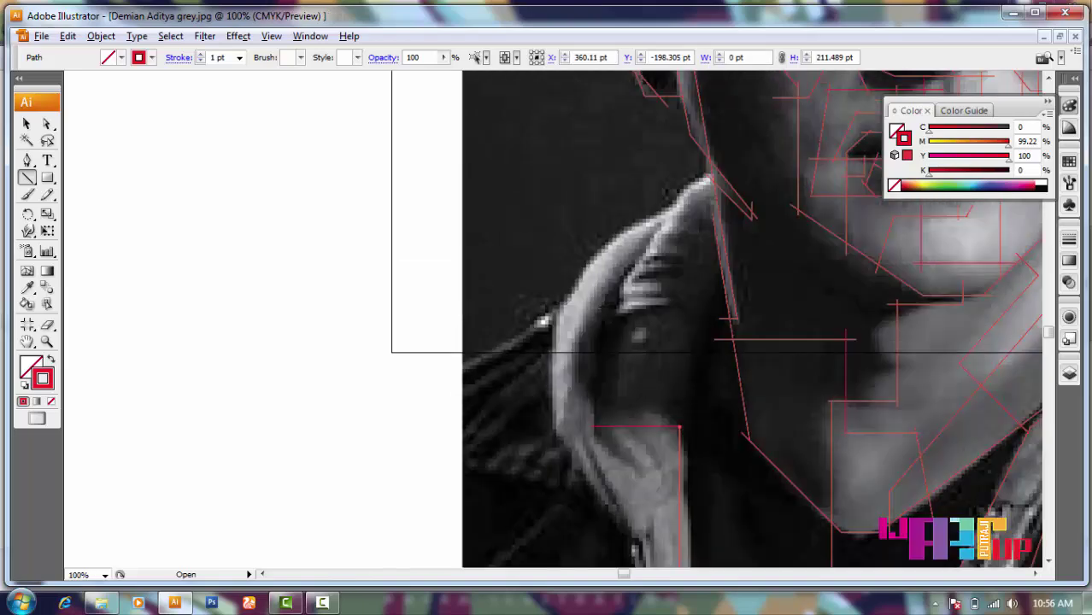
scroll(658, 273, up, 1)
scroll(587, 231, down, 2)
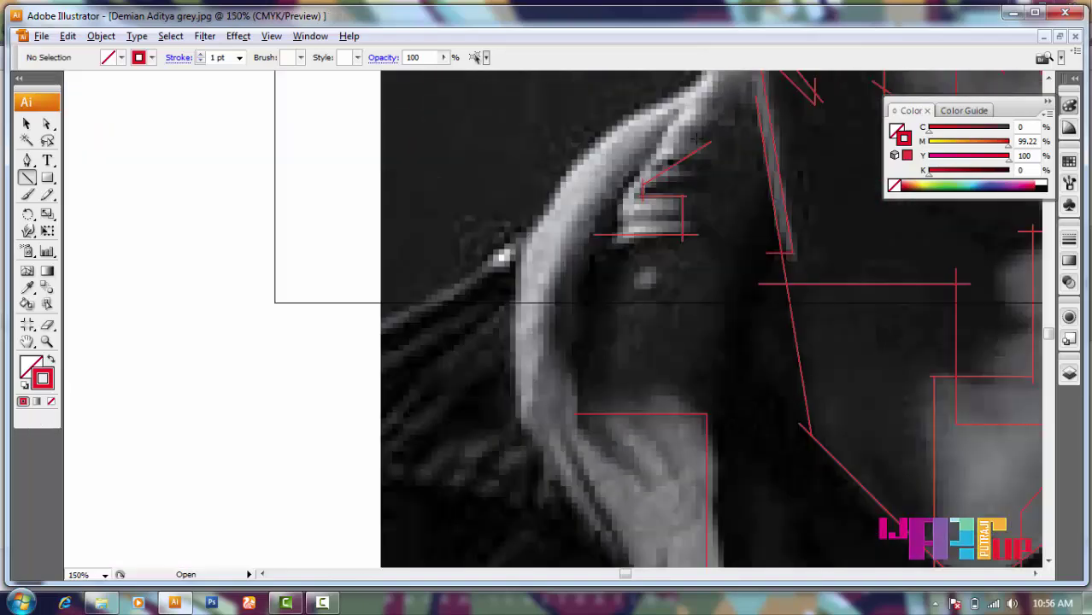
drag(642, 300, 703, 261)
scroll(721, 199, up, 2)
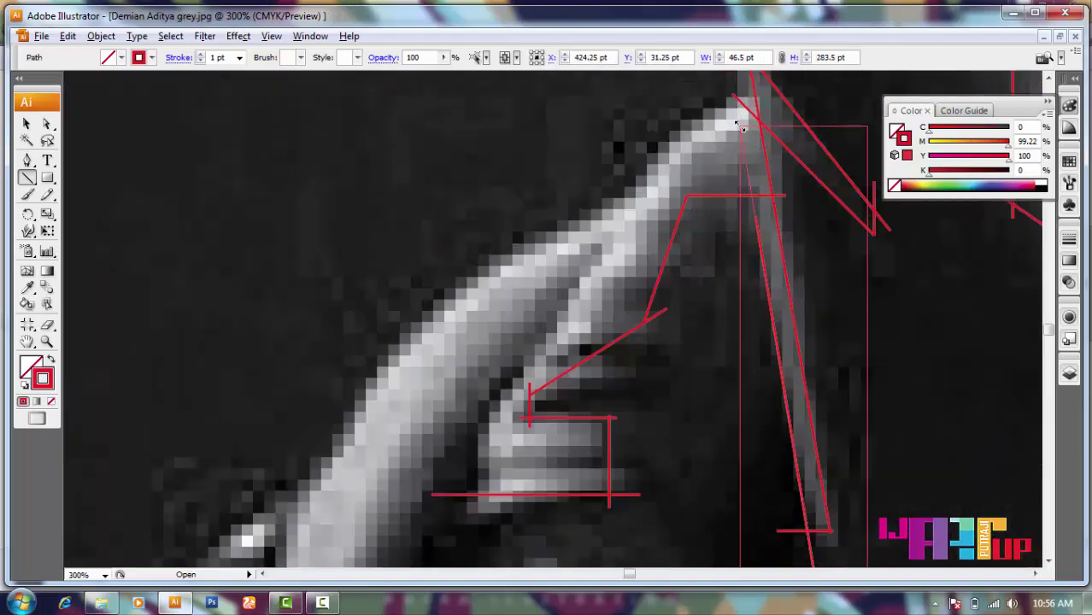
- Trace the ear with diagonal lines, then add vertical and horizontal lines below it
mouse_move(662, 227)
mouse_down()
mouse_move(611, 334)
mouse_move(489, 334)
mouse_up()
drag(750, 127, 512, 425)
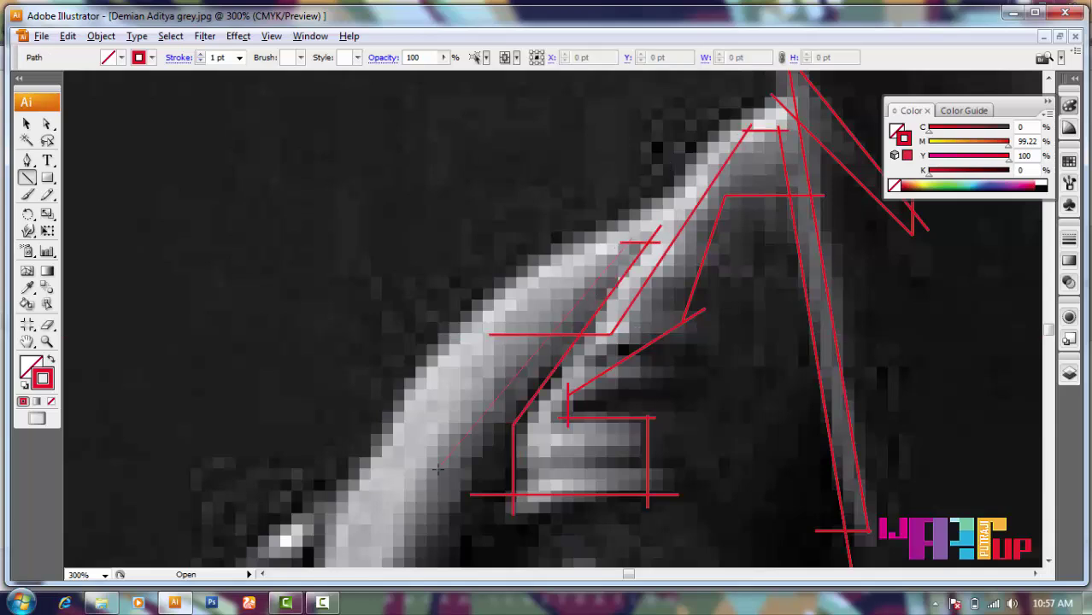
drag(633, 238, 397, 509)
scroll(523, 399, down, 5)
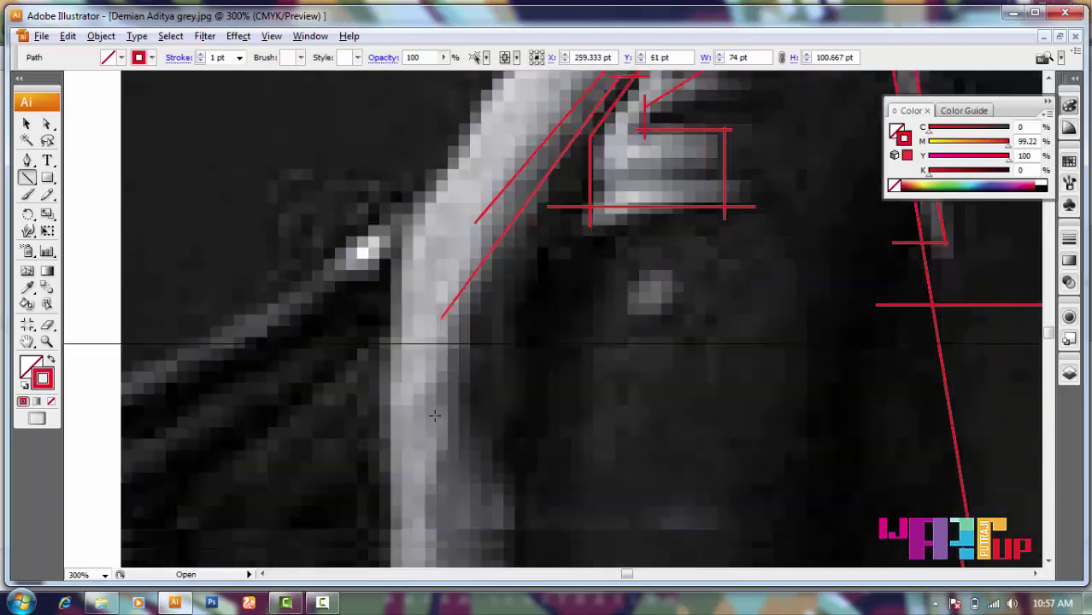
scroll(440, 370, down, 2)
drag(446, 329, 446, 471)
drag(446, 471, 606, 471)
ctrl+click(466, 379)
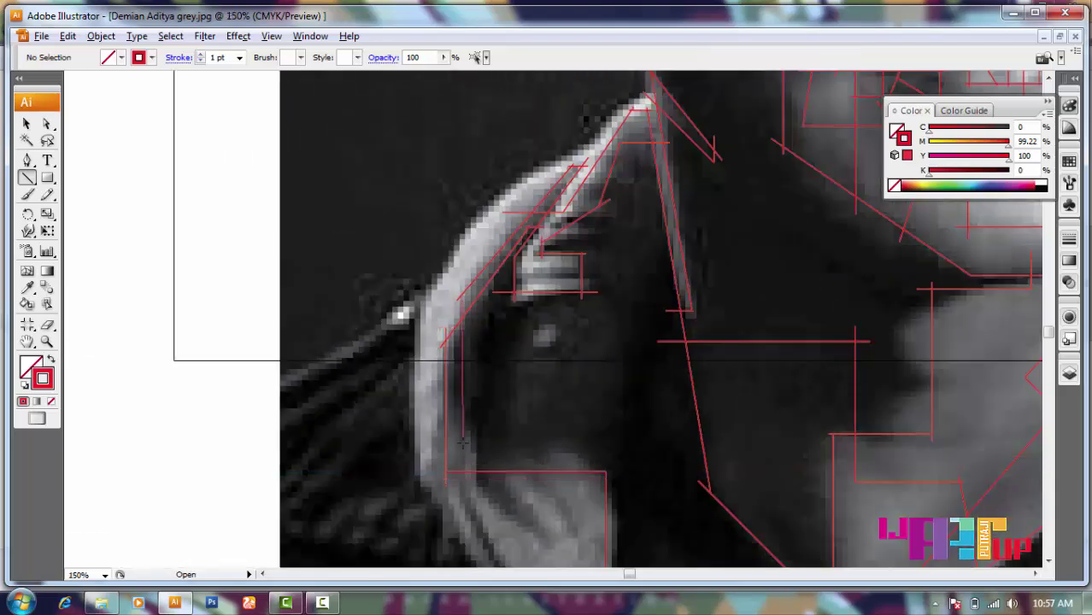
- Add two thin lines along the ear's outer edge
scroll(472, 453, left, 2)
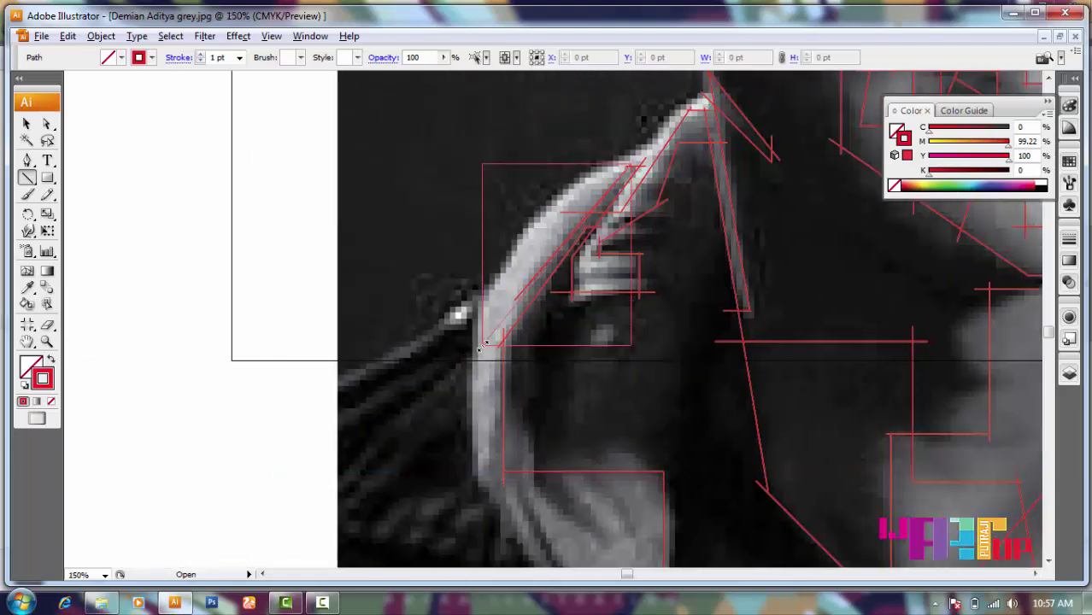
drag(636, 166, 483, 342)
mouse_move(478, 292)
mouse_down()
mouse_move(610, 159)
mouse_move(694, 99)
mouse_up()
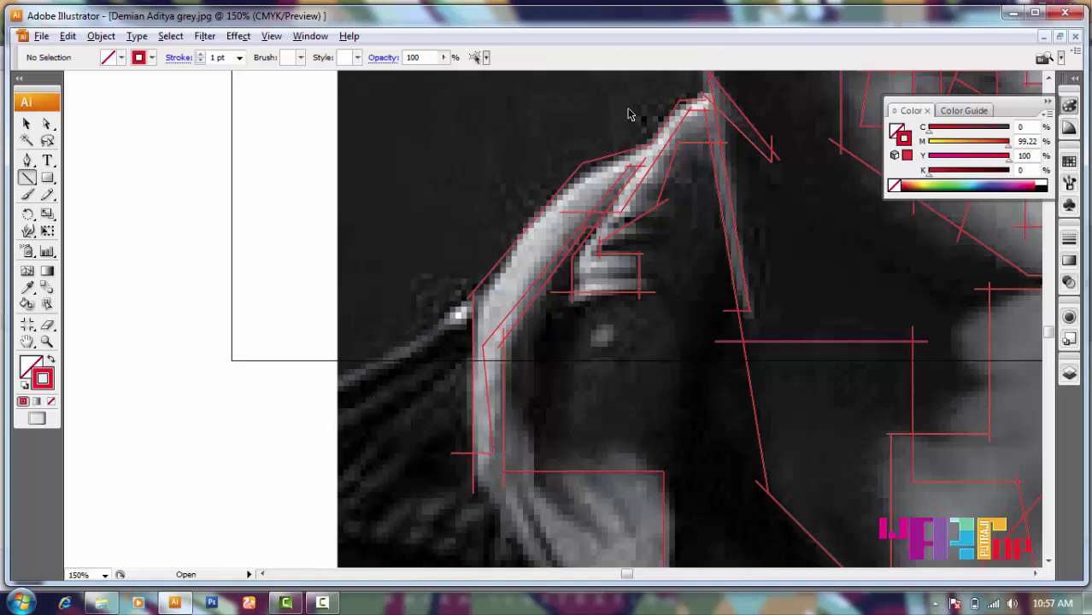
scroll(524, 263, left, 3)
scroll(524, 263, down, 5)
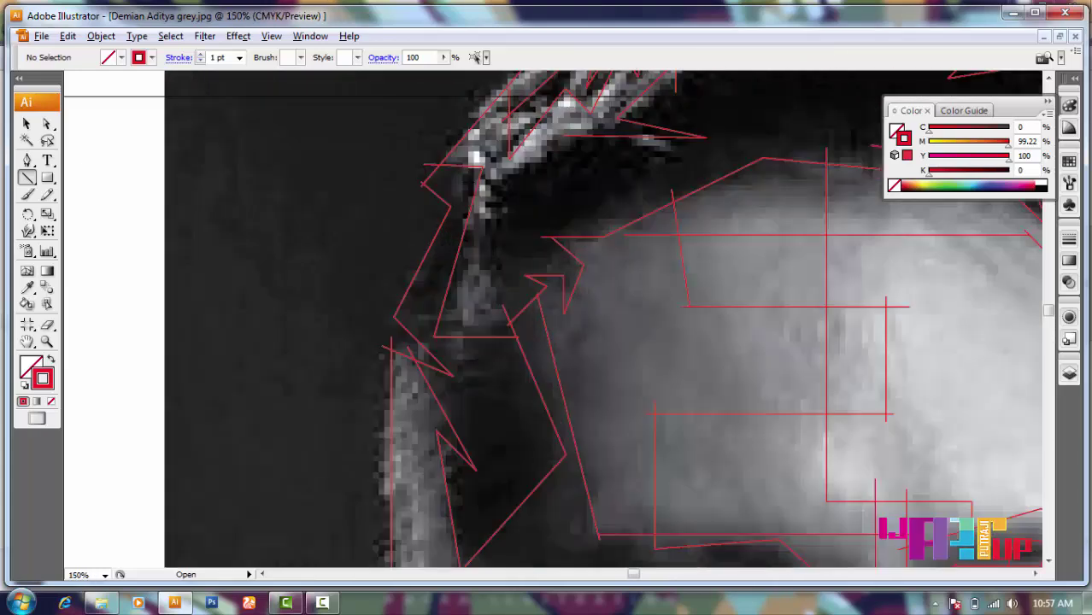
scroll(556, 319, up, 1)
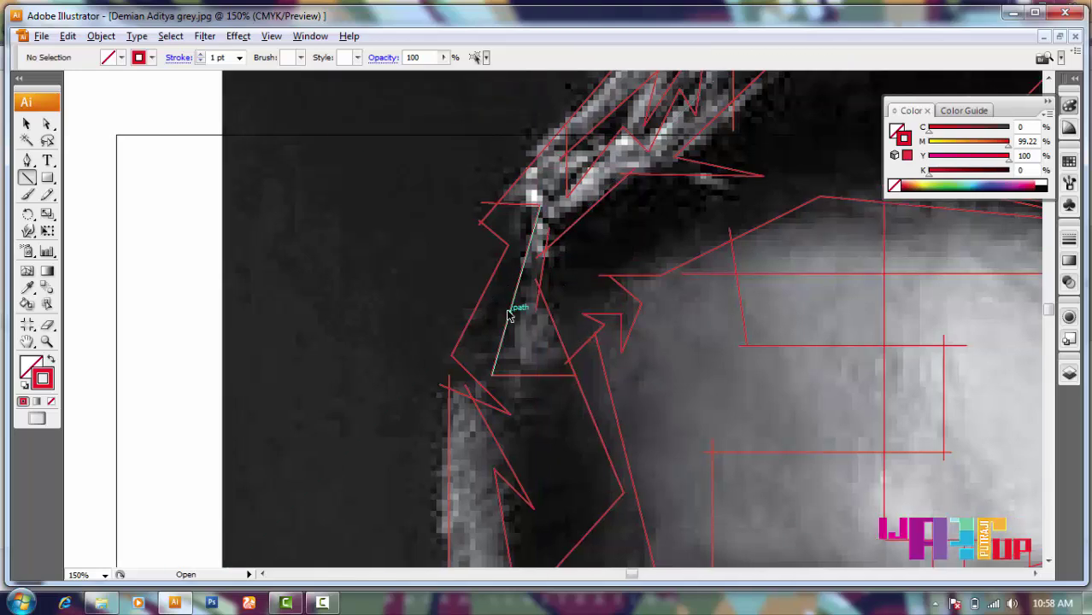
- Draw a horizontal line across the forehead and a diagonal from the mouth toward the chin
key(ctrl+minus)
key(ctrl+minus)
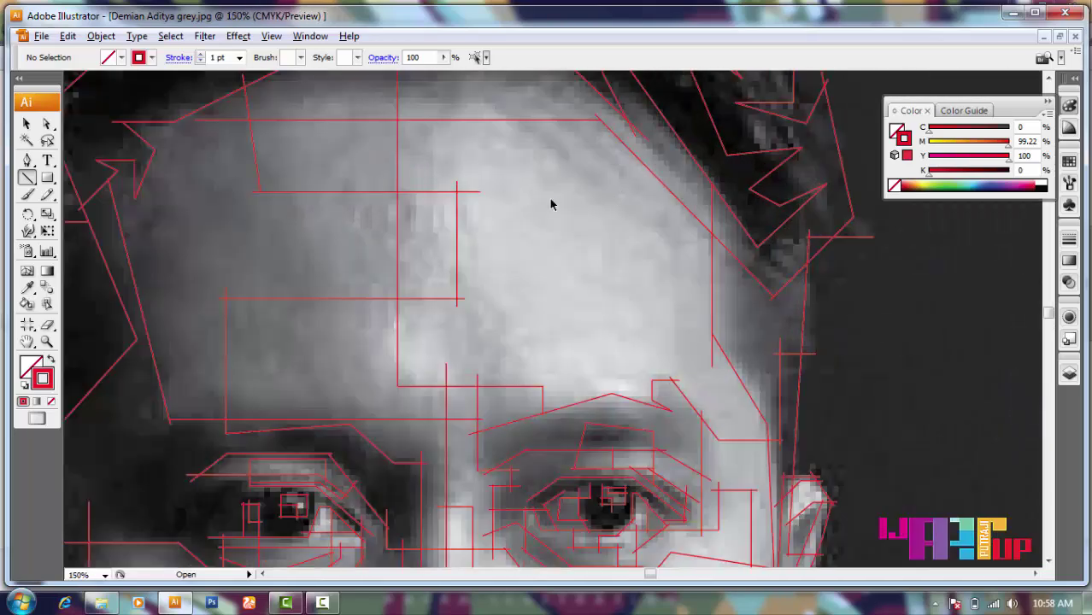
drag(195, 193, 423, 191)
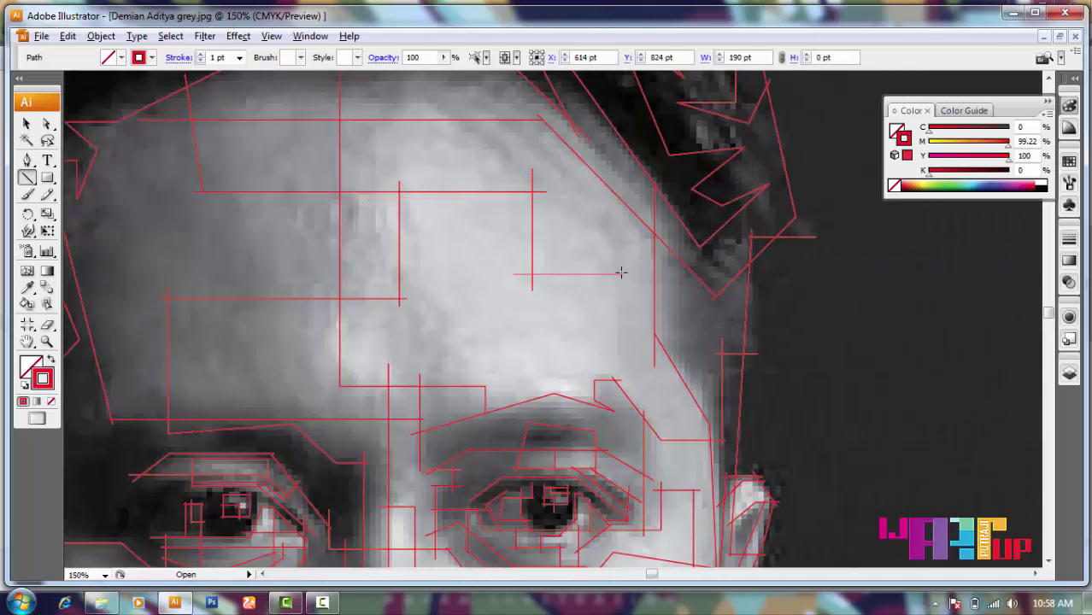
key(ctrl+plus)
key(ctrl+plus)
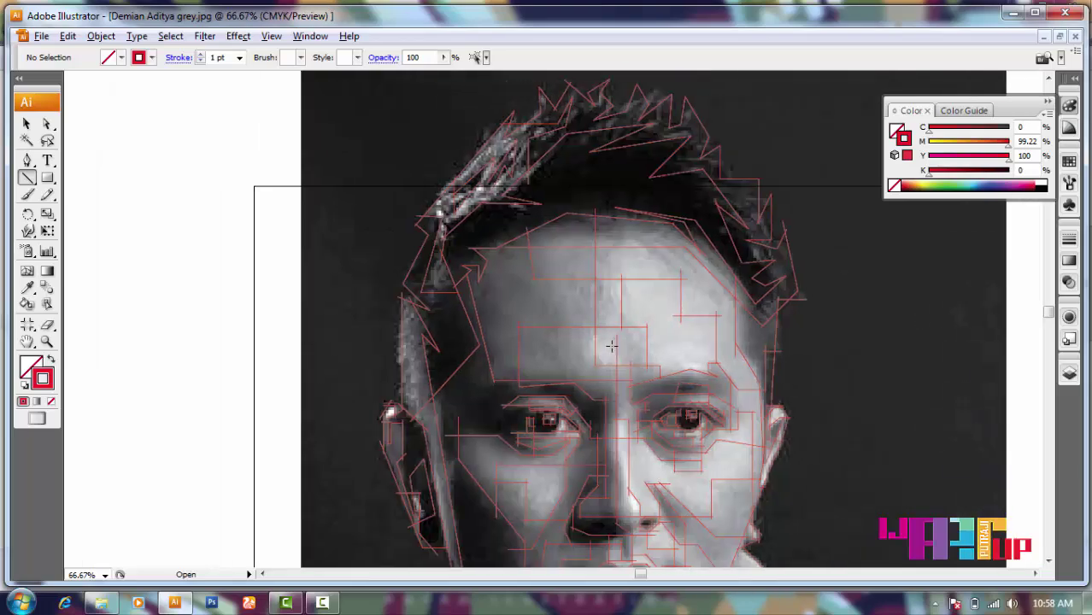
scroll(466, 374, down, 5)
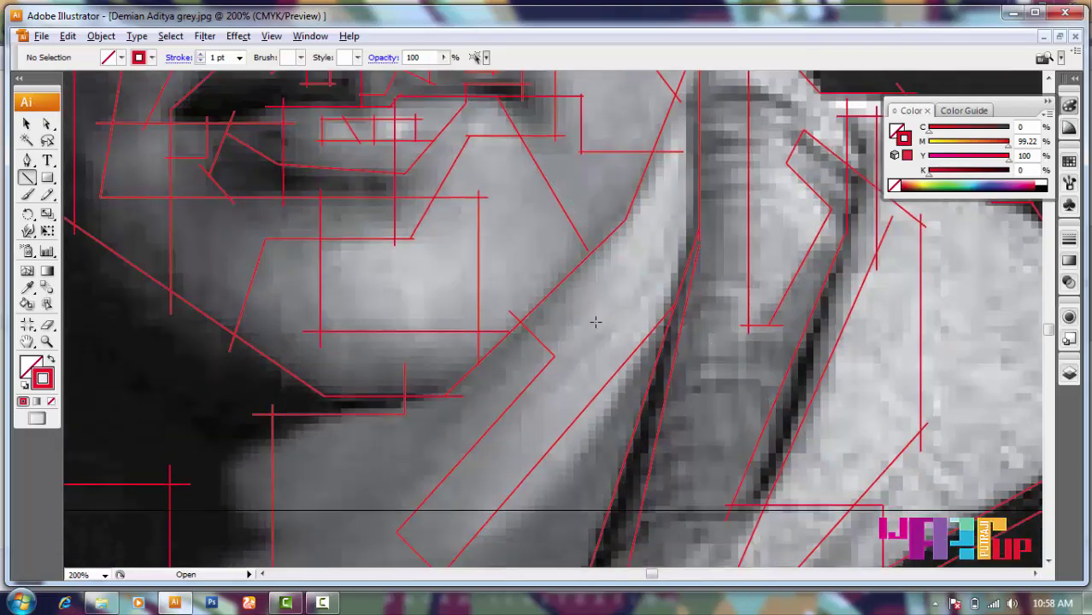
key(ctrl+plus)
key(ctrl+plus)
key(ctrl+plus)
drag(522, 159, 589, 274)
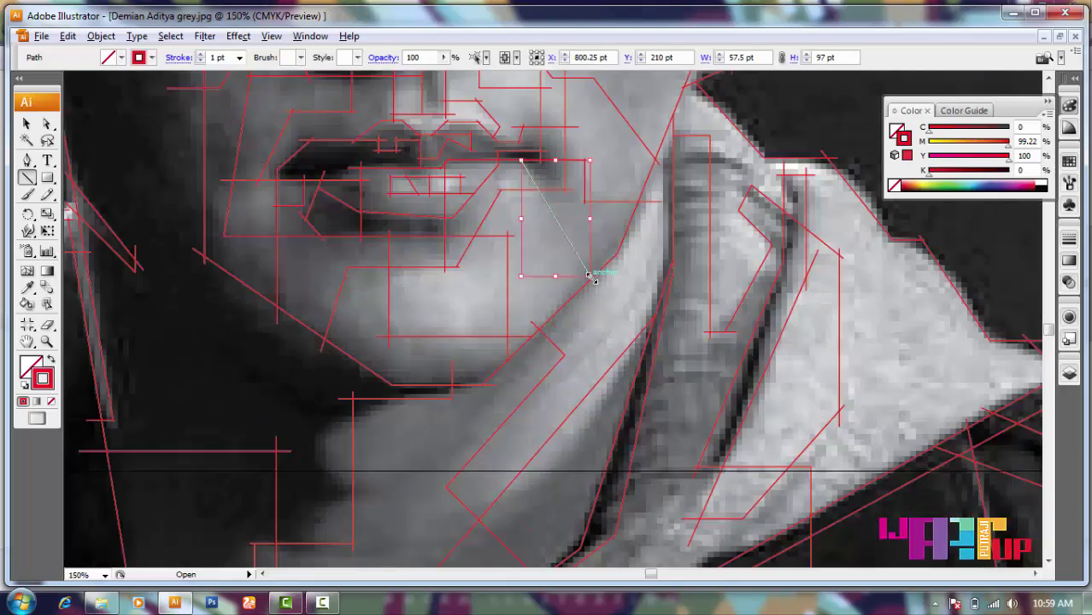
key(ctrl+minus)
key(ctrl+minus)
key(ctrl+minus)
key(ctrl+minus)
key(ctrl+minus)
key(ctrl+minus)
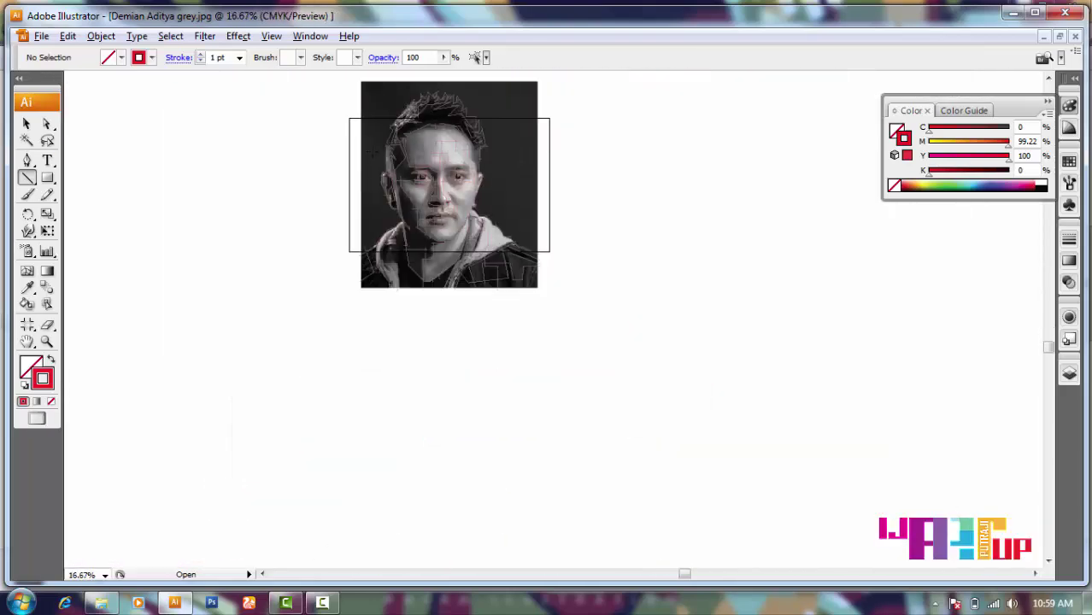
- Draw a line along the photo's bottom edge and select all traced lines for Live Paint
drag(364, 311, 533, 309)
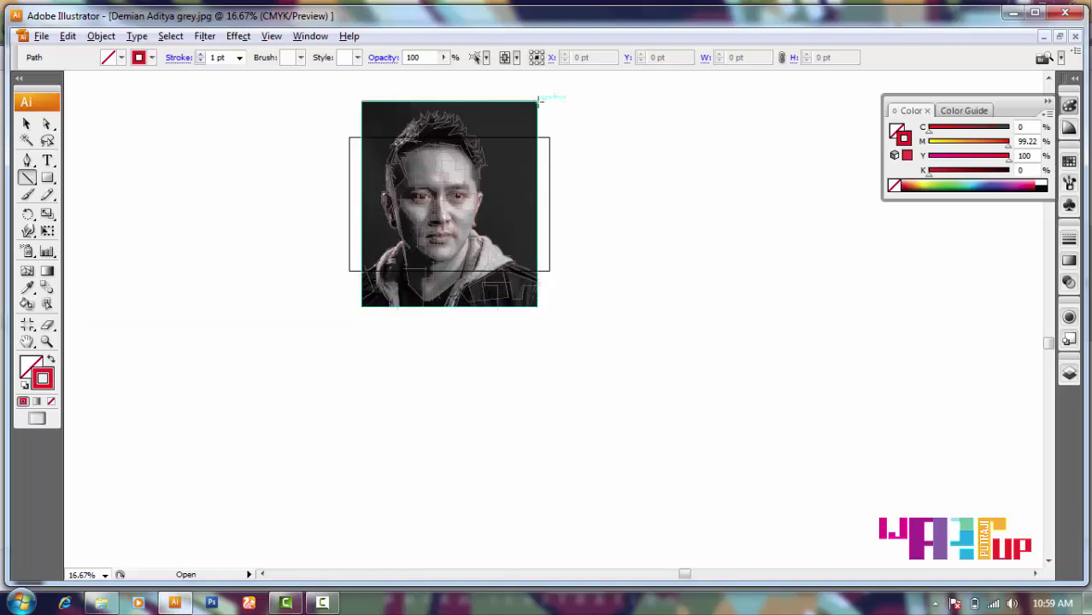
key(ctrl+plus)
key(ctrl+plus)
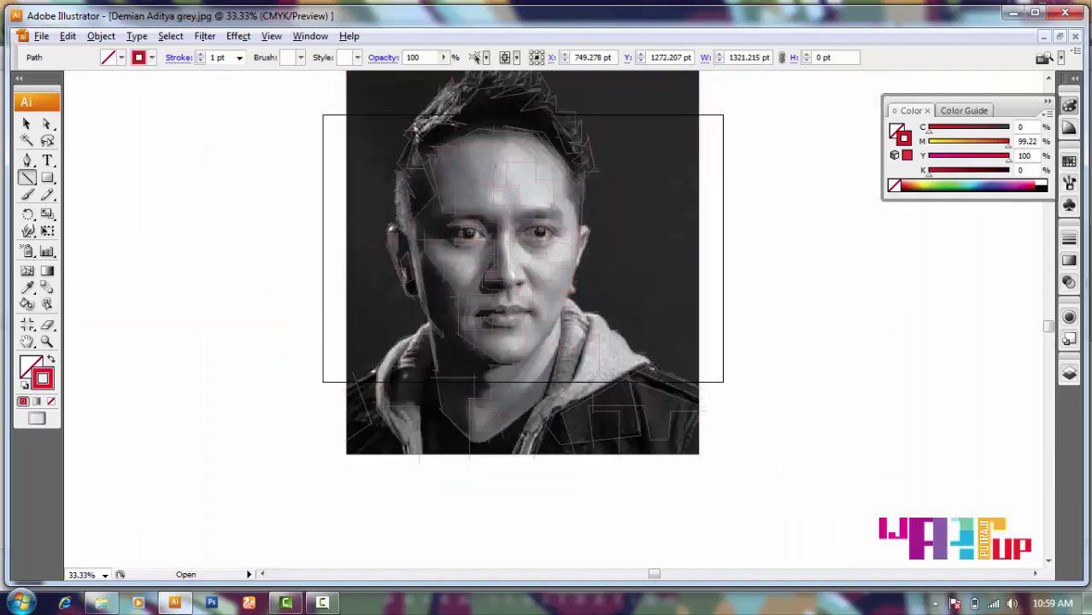
key(ctrl+minus)
drag(327, 120, 595, 412)
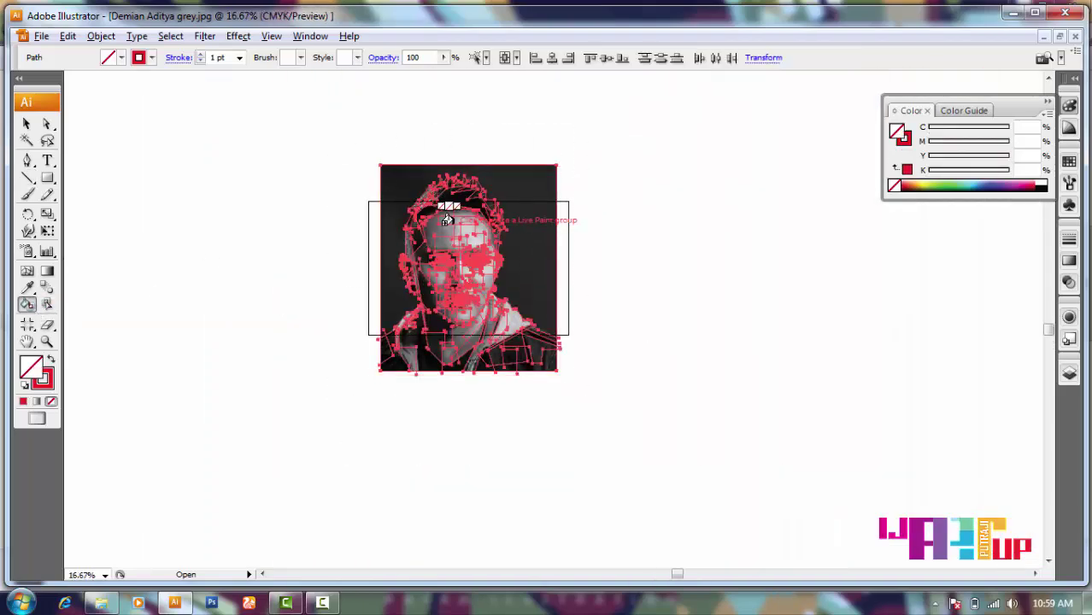
key(ctrl+shift+a)
key(ctrl+plus)
key(ctrl+plus)
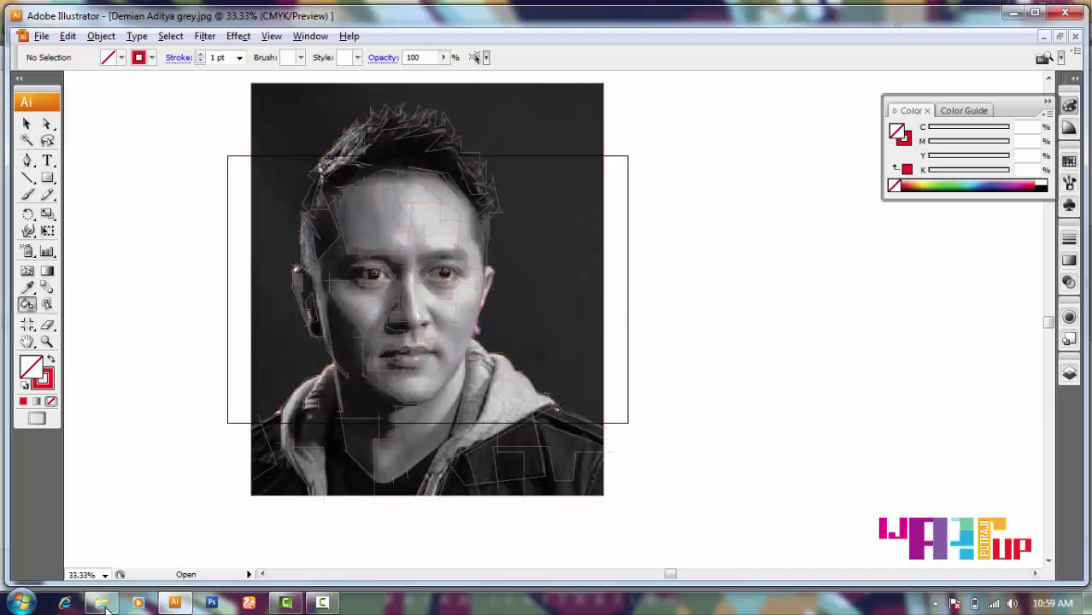
- Place pallet.jpg from the Simpel folder onto the canvas beside the portrait
click(103, 547)
right_click(102, 604)
click(64, 381)
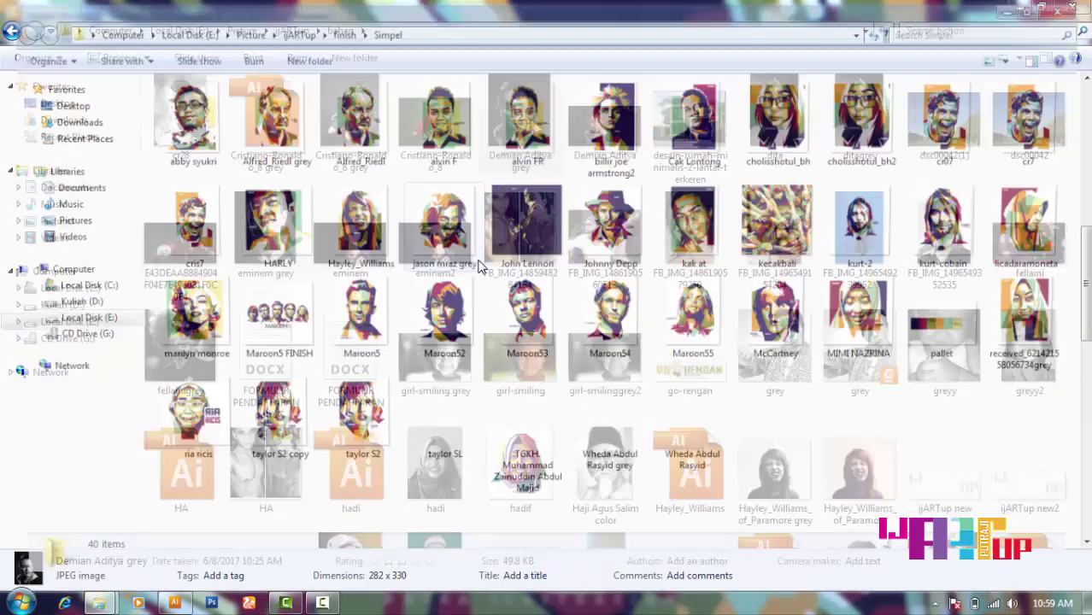
mouse_move(181, 603)
mouse_down()
mouse_move(624, 244)
mouse_move(744, 348)
mouse_up()
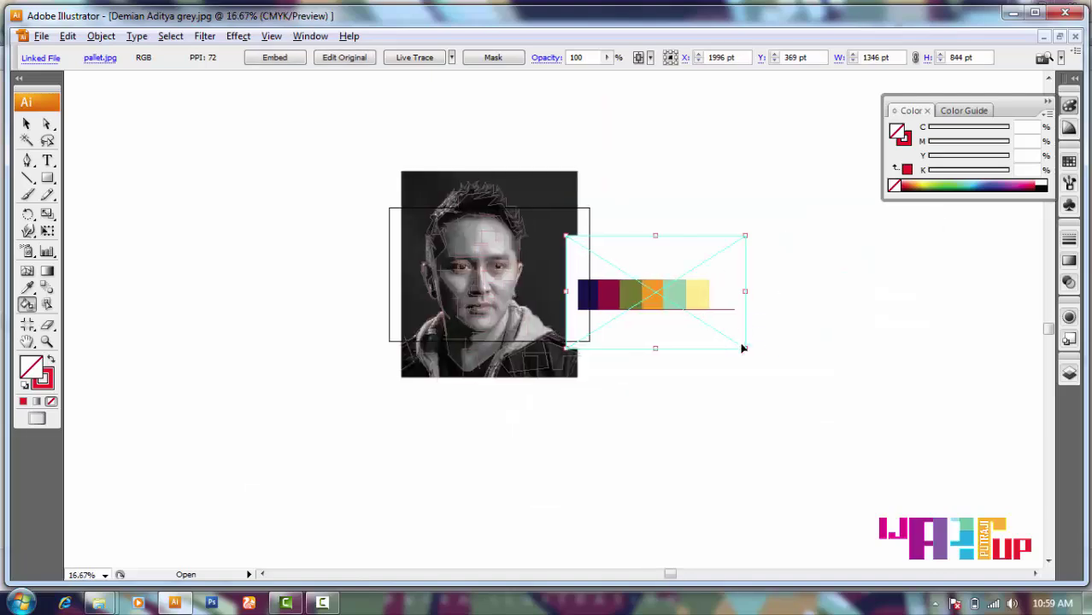
- Paint the forehead, nose, cheek and lip regions white with Live Paint
scroll(504, 243, up, 4)
scroll(499, 239, up, 1)
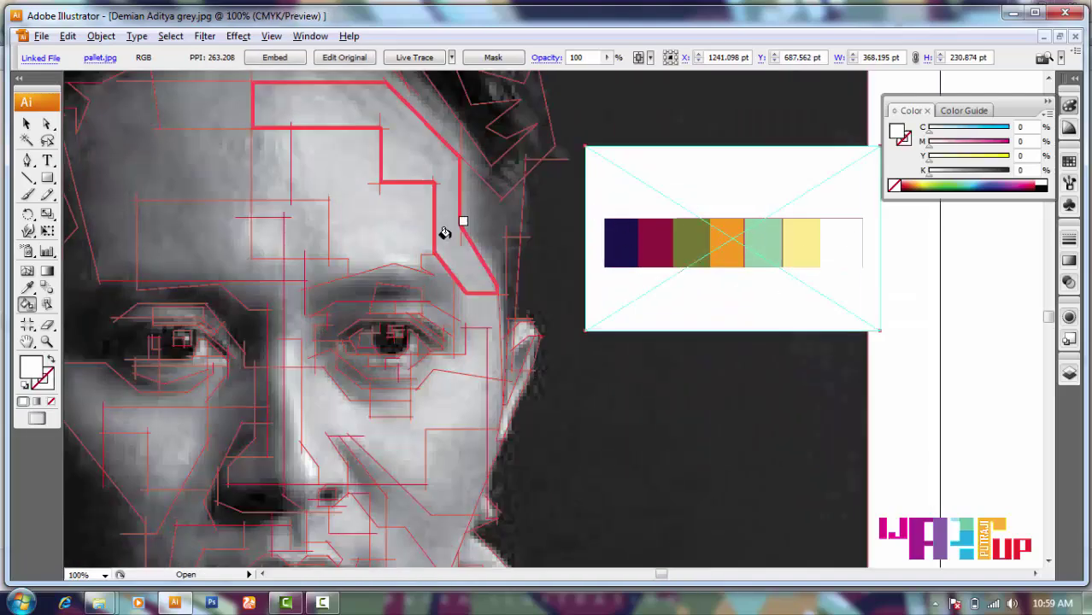
click(445, 232)
scroll(401, 232, down, 2)
click(349, 310)
scroll(377, 341, down, 2)
scroll(377, 341, up, 2)
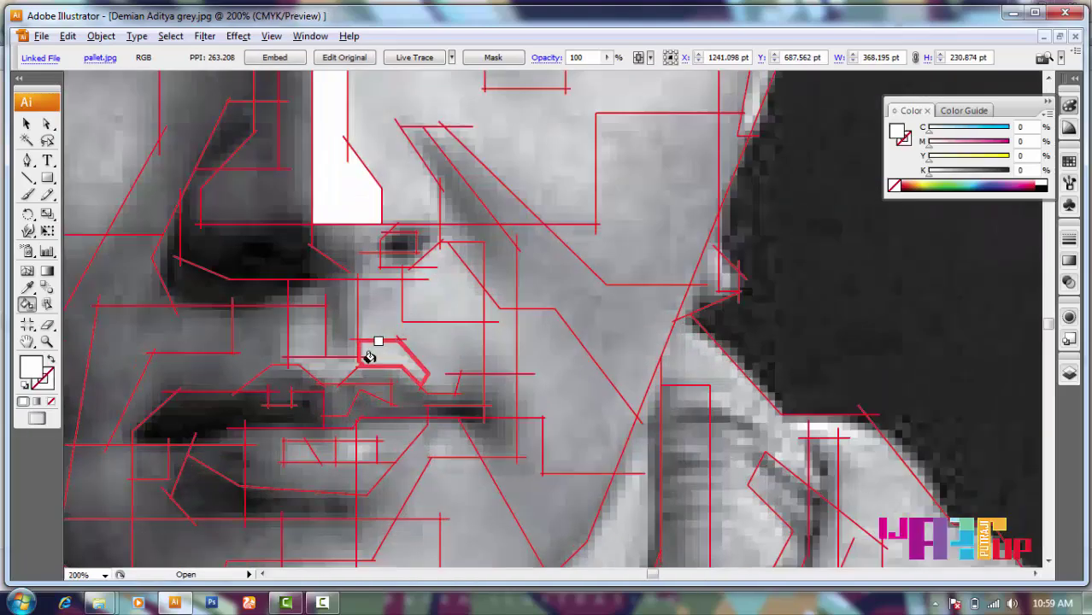
scroll(332, 353, down, 2)
scroll(433, 367, down, 2)
click(385, 377)
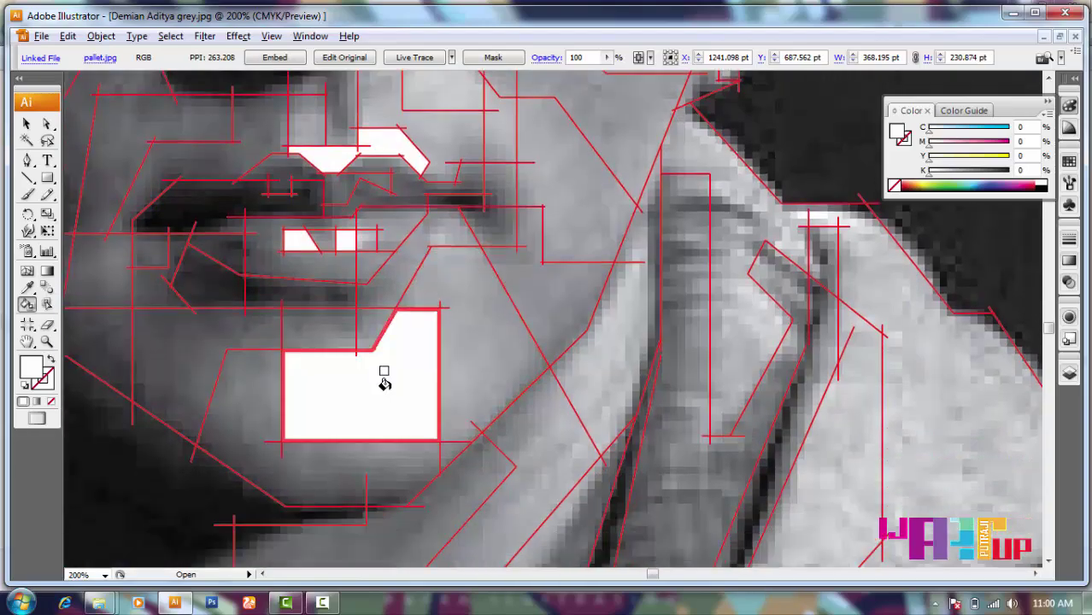
scroll(385, 377, down, 1)
click(475, 377)
scroll(511, 364, up, 2)
- Paint another face region, a hair region, and both collar regions white
click(491, 216)
scroll(477, 259, up, 4)
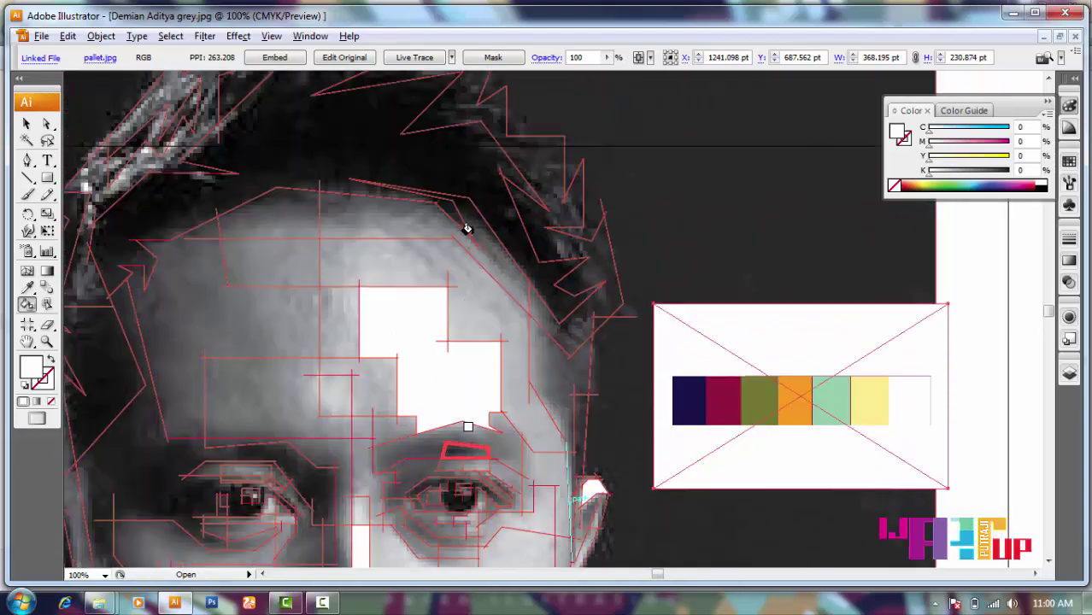
scroll(477, 260, down, 1)
click(305, 170)
scroll(186, 214, left, 2)
scroll(295, 329, down, 3)
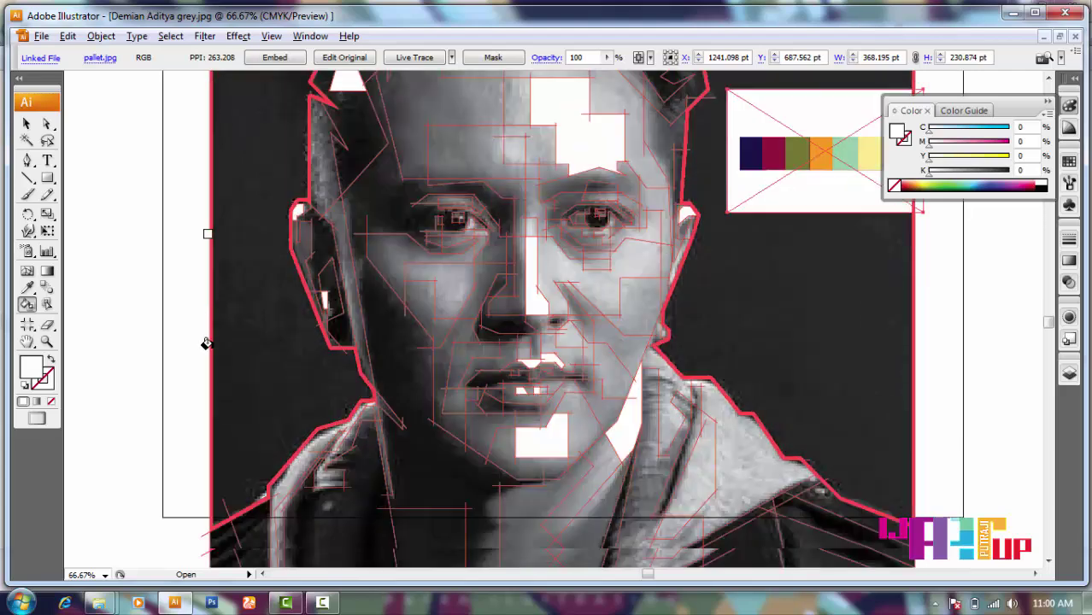
scroll(323, 366, down, 1)
click(324, 366)
scroll(511, 348, down, 4)
scroll(639, 246, right, 3)
click(639, 246)
scroll(639, 246, up, 3)
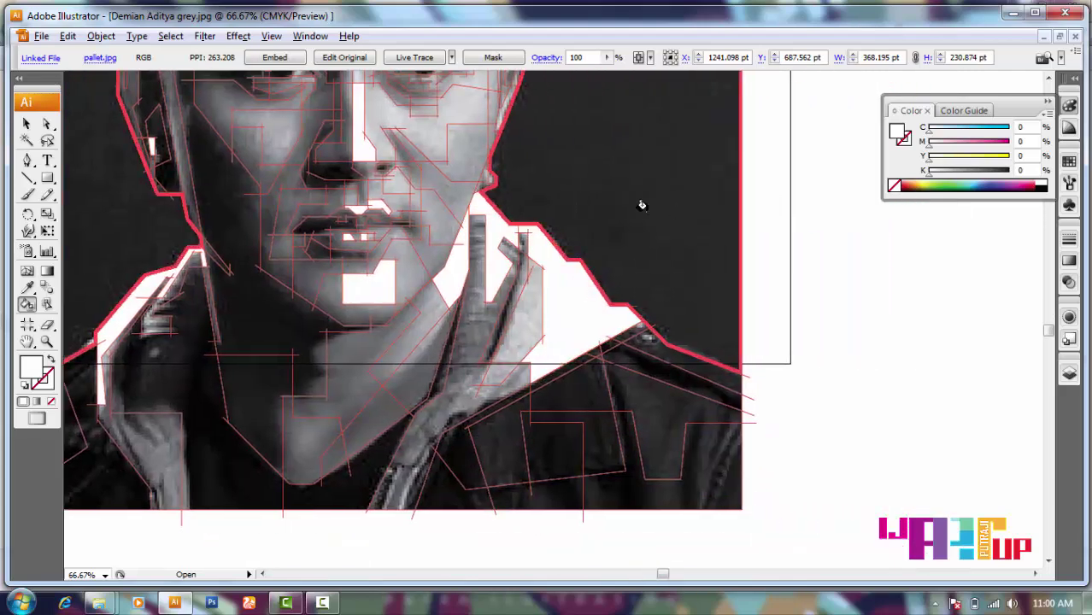
scroll(639, 203, down, 3)
- Fill both cheek regions and the small region beside the nose yellow
scroll(670, 232, up, 4)
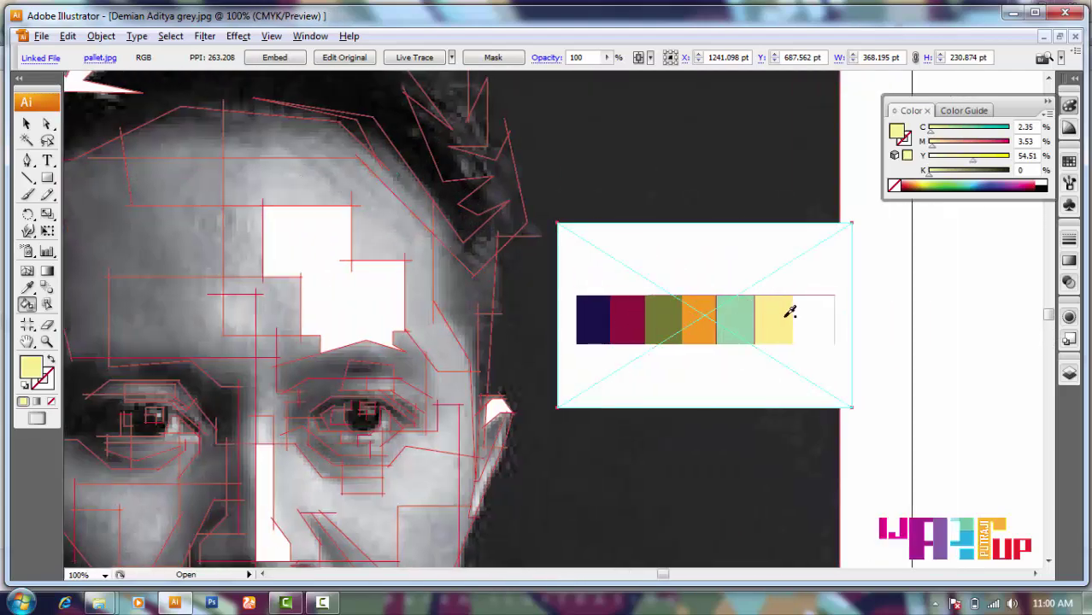
scroll(416, 261, down, 3)
scroll(352, 270, left, 2)
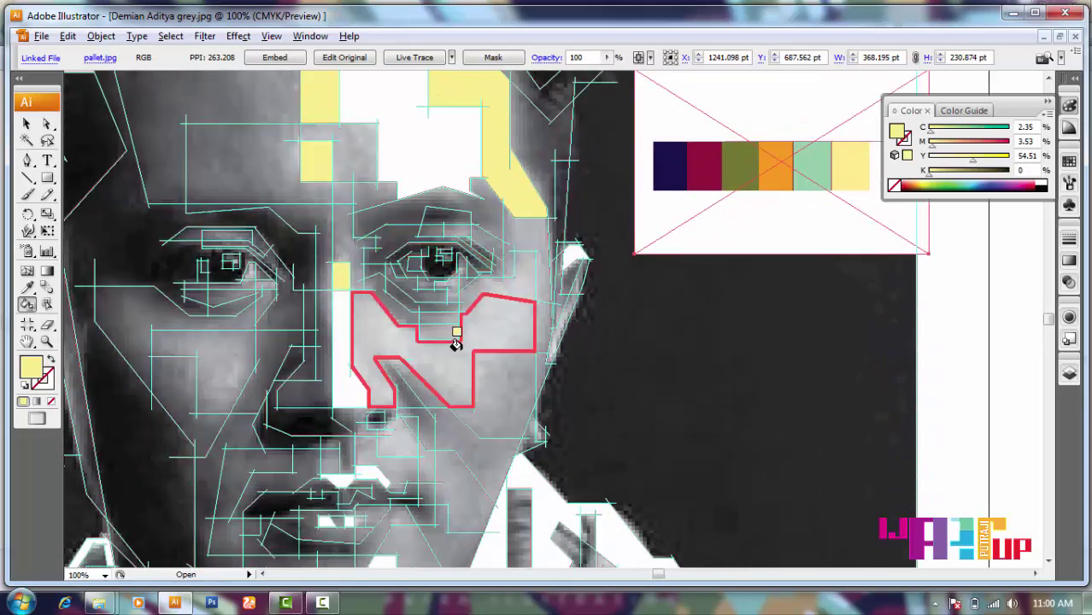
click(456, 344)
scroll(457, 344, right, 2)
scroll(384, 325, left, 4)
click(290, 363)
scroll(540, 386, down, 1)
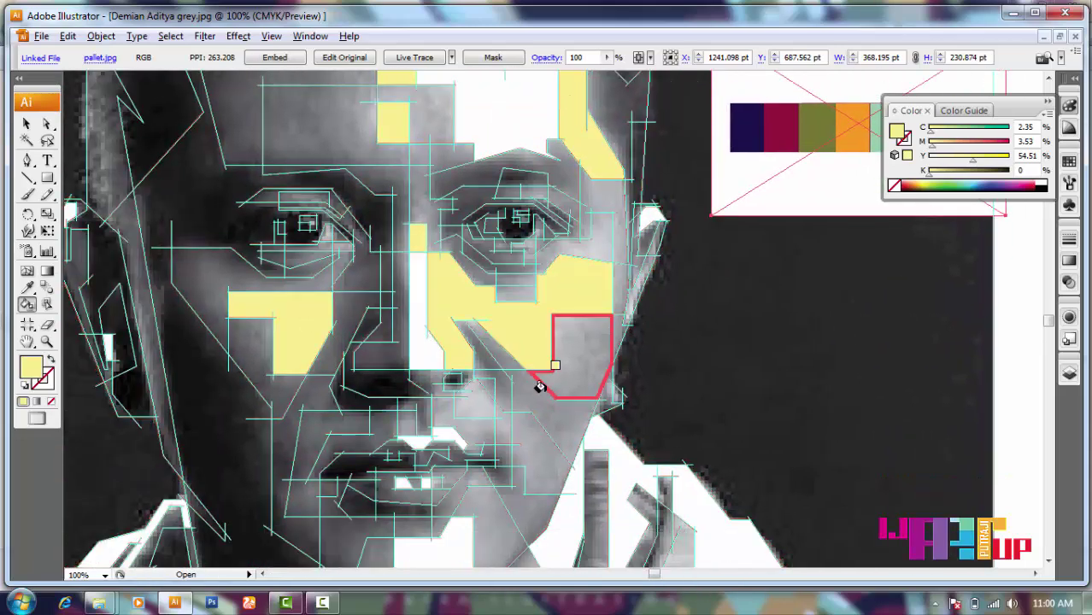
scroll(695, 361, down, 1)
scroll(707, 349, down, 1)
click(474, 286)
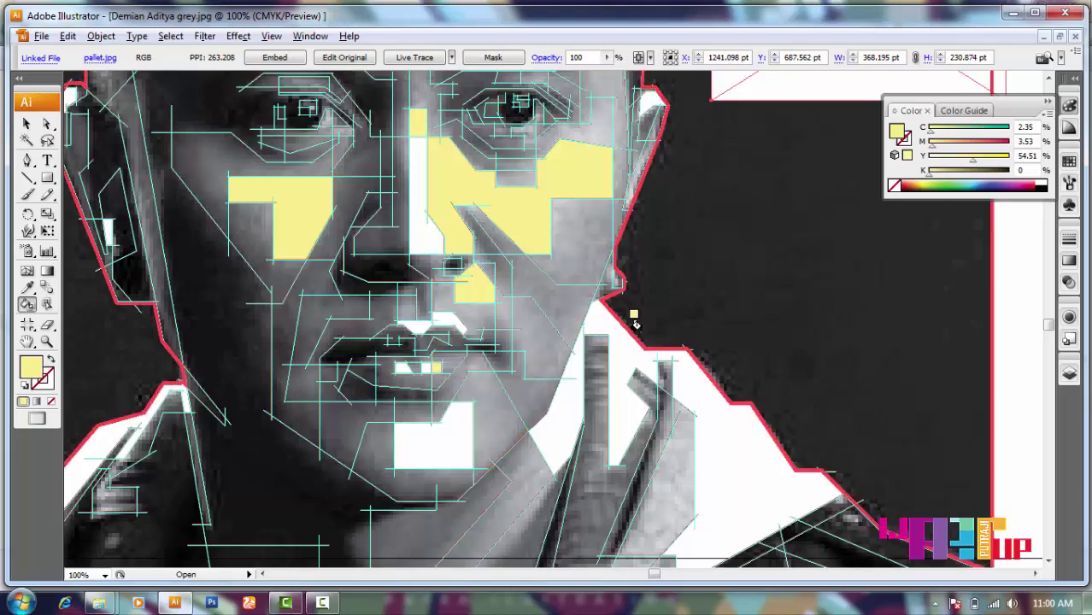
scroll(909, 273, down, 2)
scroll(863, 299, up, 1)
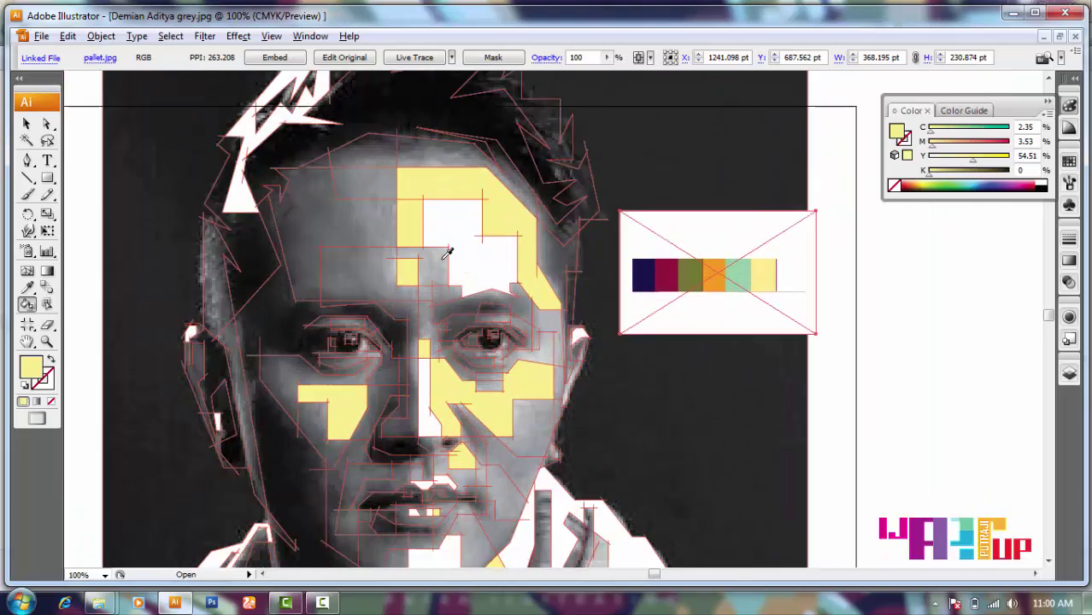
scroll(857, 311, up, 2)
scroll(857, 311, down, 1)
- Fill two forehead regions, a small strip, a cheek and the chin mint green
click(500, 331)
scroll(409, 376, up, 1)
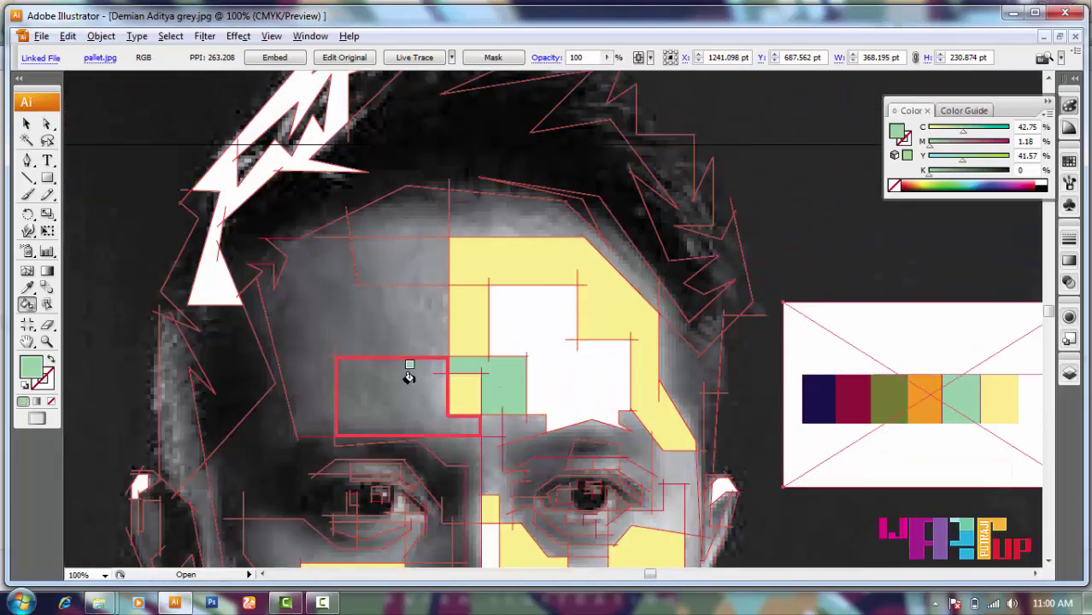
click(413, 248)
scroll(490, 376, down, 1)
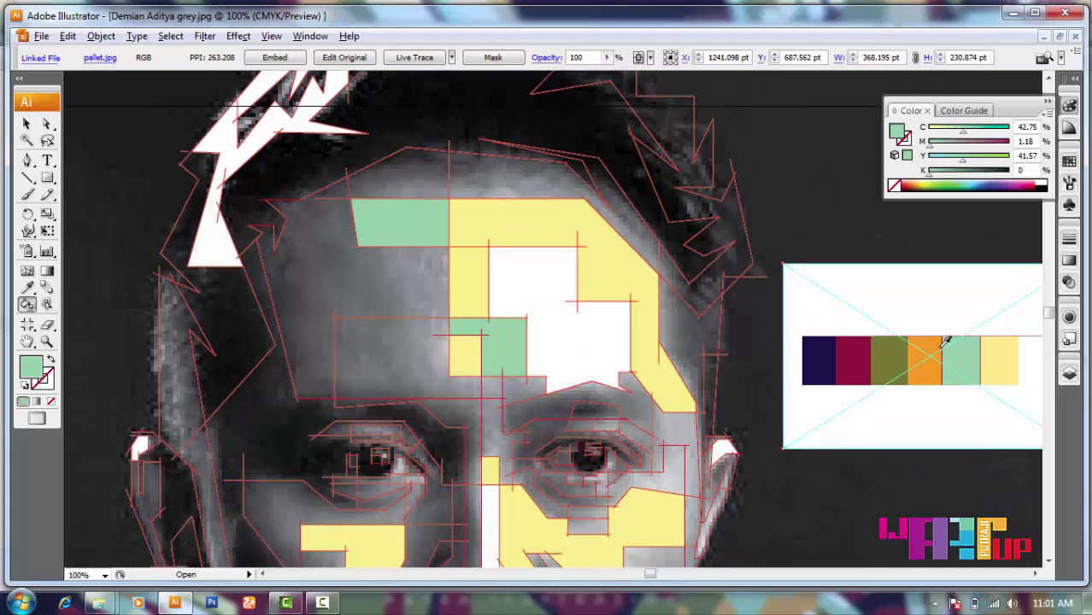
scroll(769, 333, down, 2)
scroll(633, 342, down, 1)
click(586, 384)
scroll(445, 359, down, 2)
click(653, 376)
scroll(663, 359, down, 3)
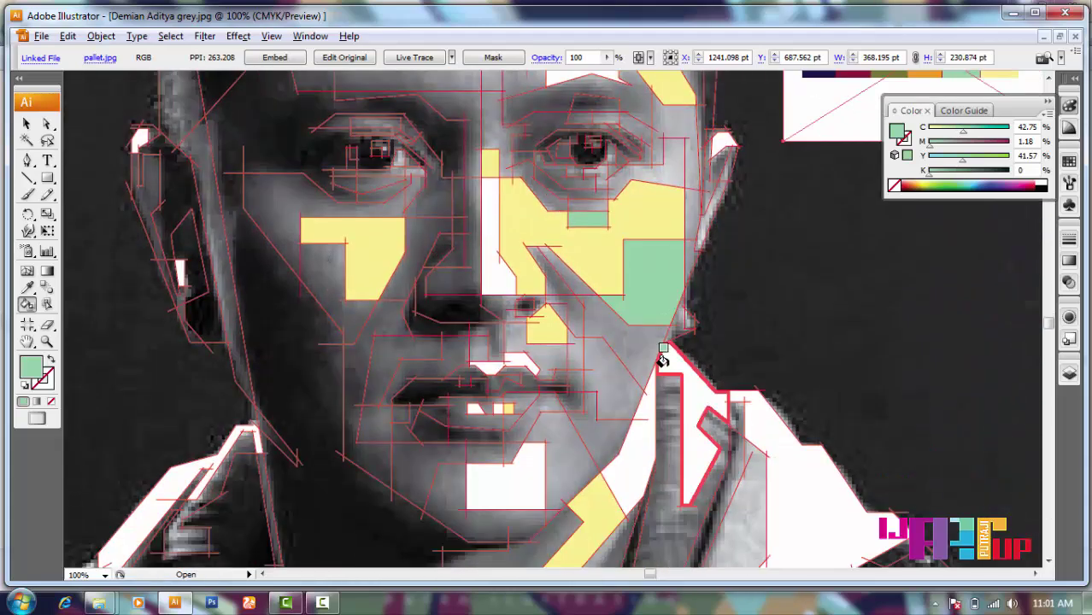
scroll(664, 359, down, 3)
click(564, 376)
scroll(621, 400, up, 3)
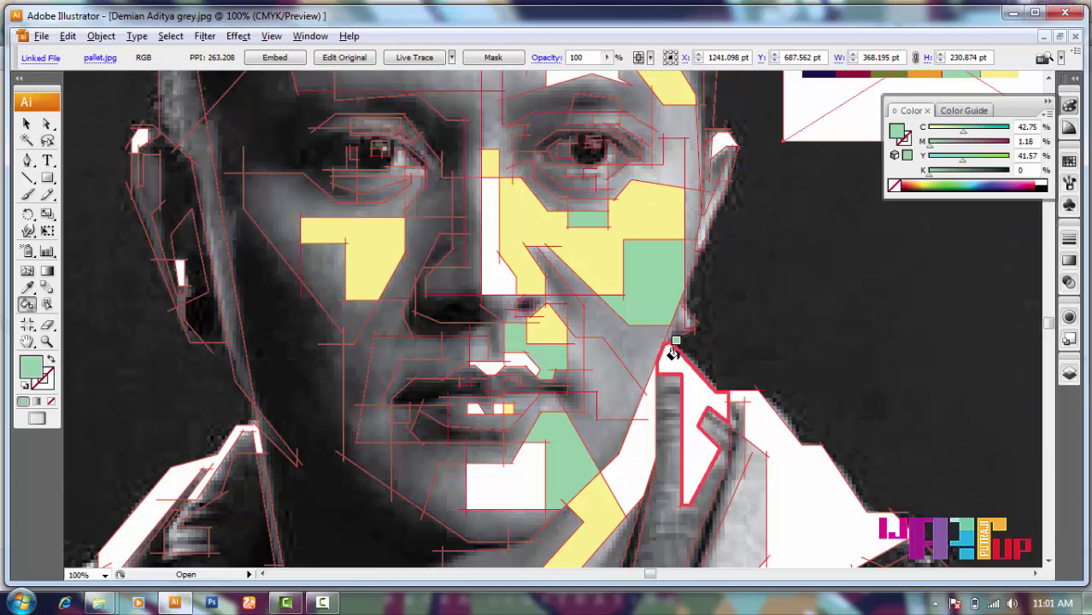
scroll(367, 359, up, 3)
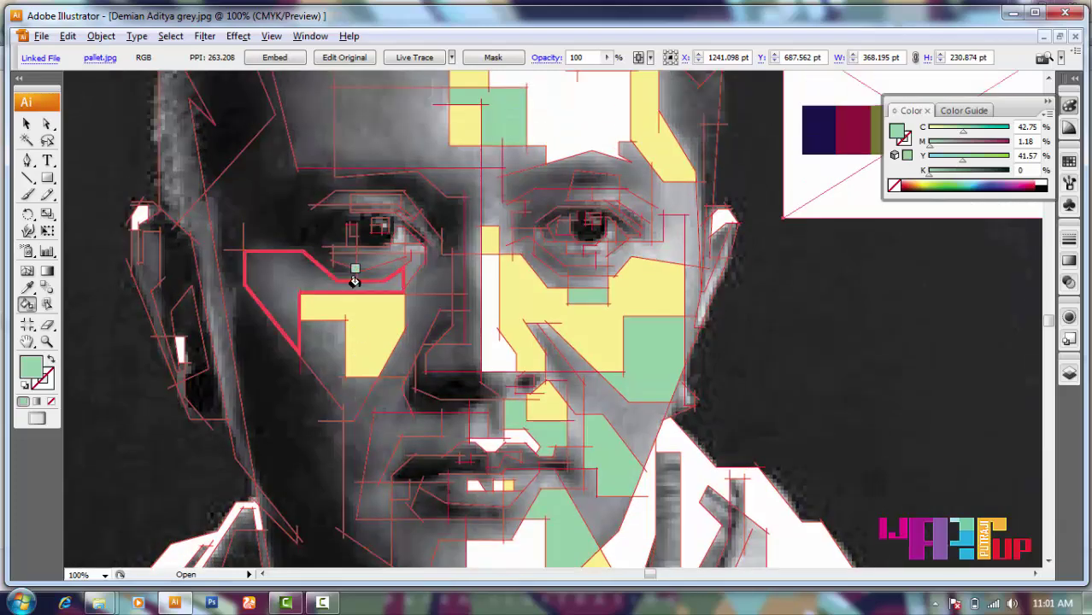
scroll(382, 260, up, 2)
- Fill a forehead region and the grey triangle region orange
click(391, 256)
scroll(657, 277, down, 3)
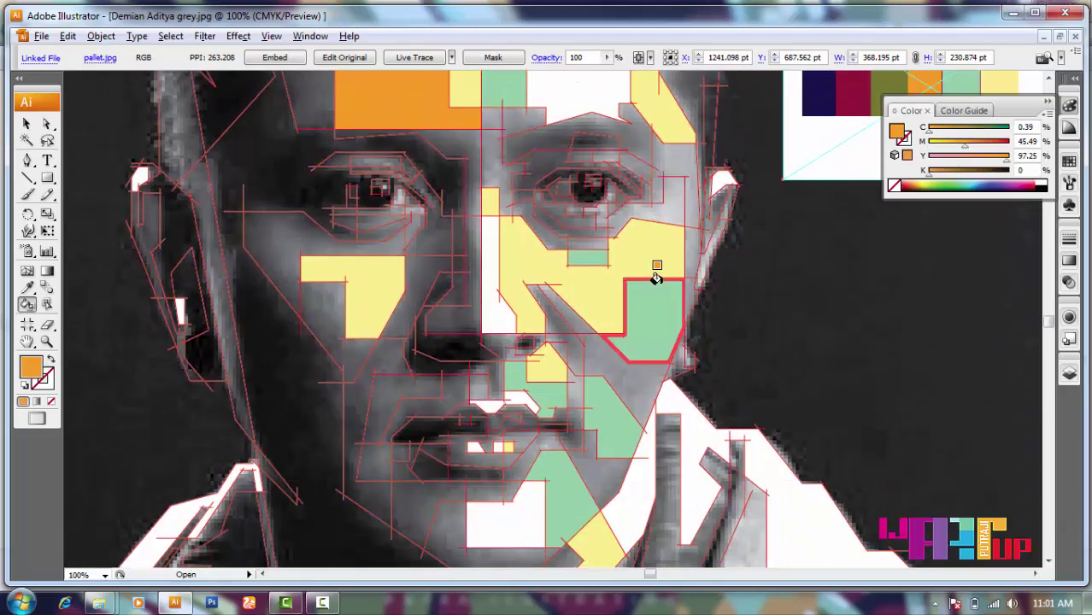
click(625, 366)
scroll(672, 341, up, 2)
scroll(730, 297, up, 1)
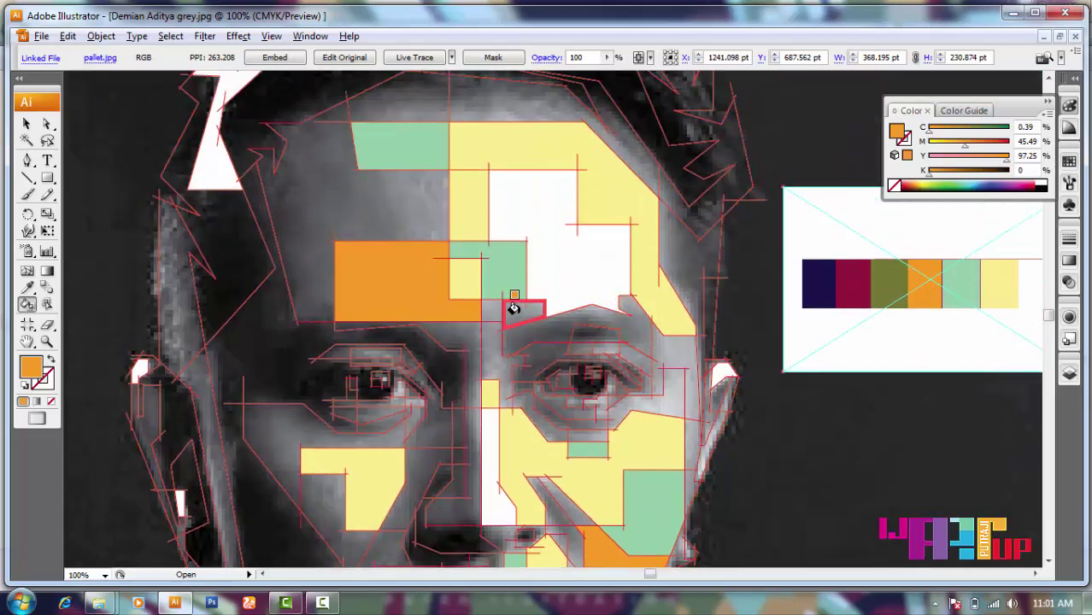
scroll(669, 385, up, 1)
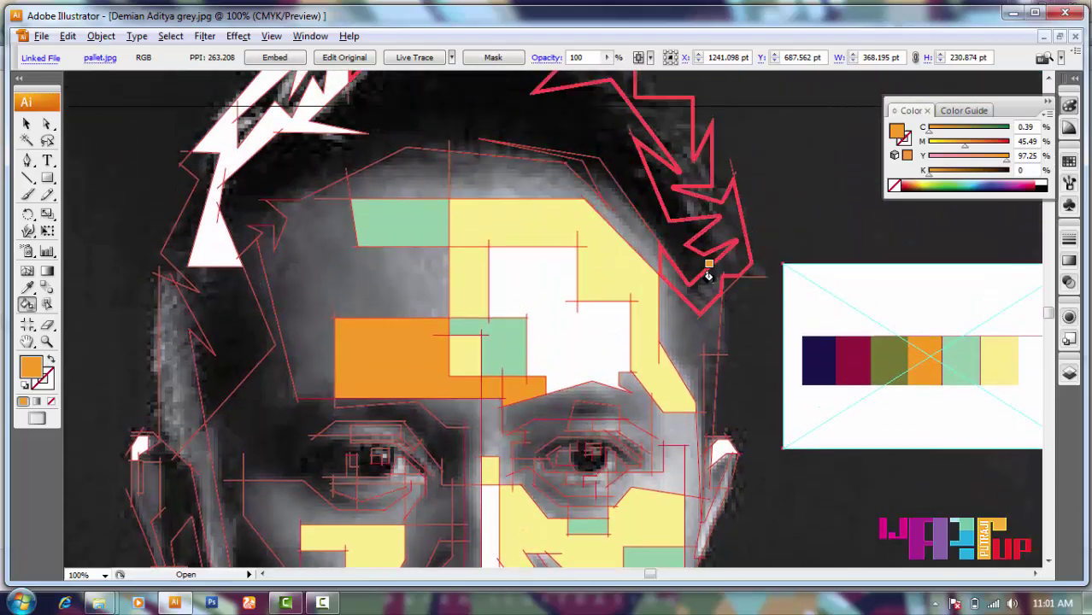
- Fill the left face region olive and the region below the white patch orange
key(Left)
click(363, 278)
scroll(638, 407, down, 3)
scroll(513, 393, up, 2)
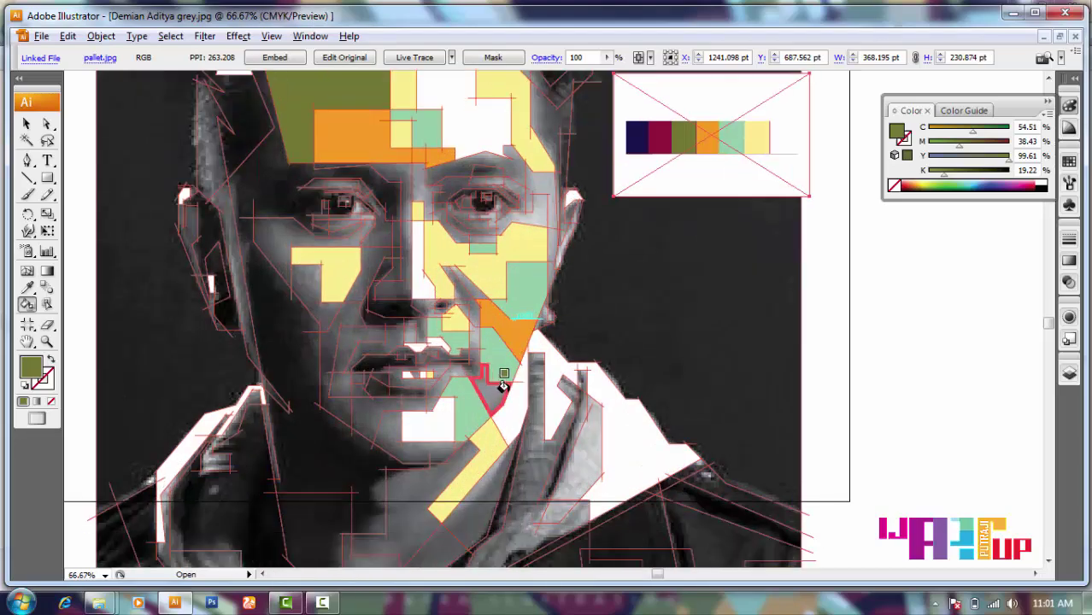
scroll(530, 402, left, 1)
scroll(563, 421, up, 2)
click(410, 363)
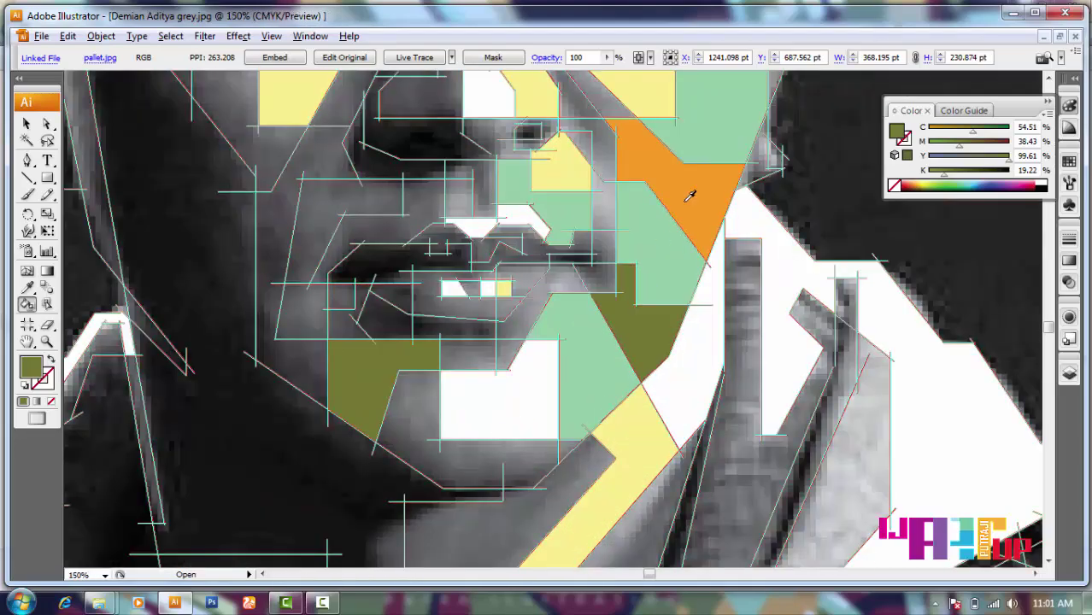
alt+click(695, 184)
click(539, 458)
scroll(560, 436, up, 3)
scroll(560, 436, down, 5)
- Fill the thin strip beside the nose olive and the cheek under the eye orange
alt+click(717, 114)
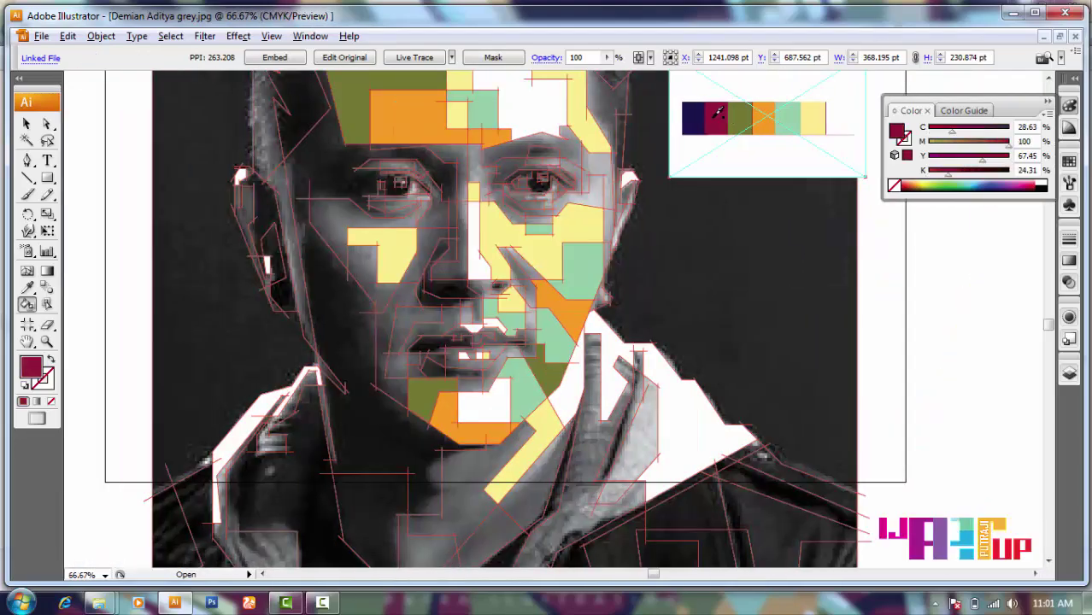
scroll(489, 388, up, 1)
scroll(317, 337, up, 1)
scroll(325, 324, down, 3)
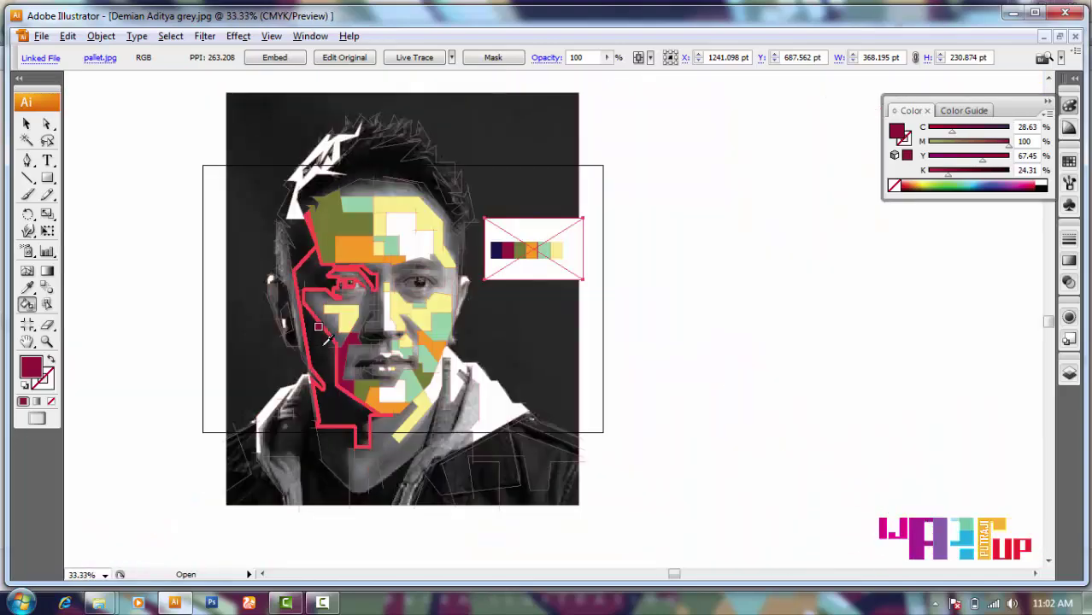
scroll(346, 280, up, 3)
scroll(394, 365, down, 1)
key(Right)
click(399, 335)
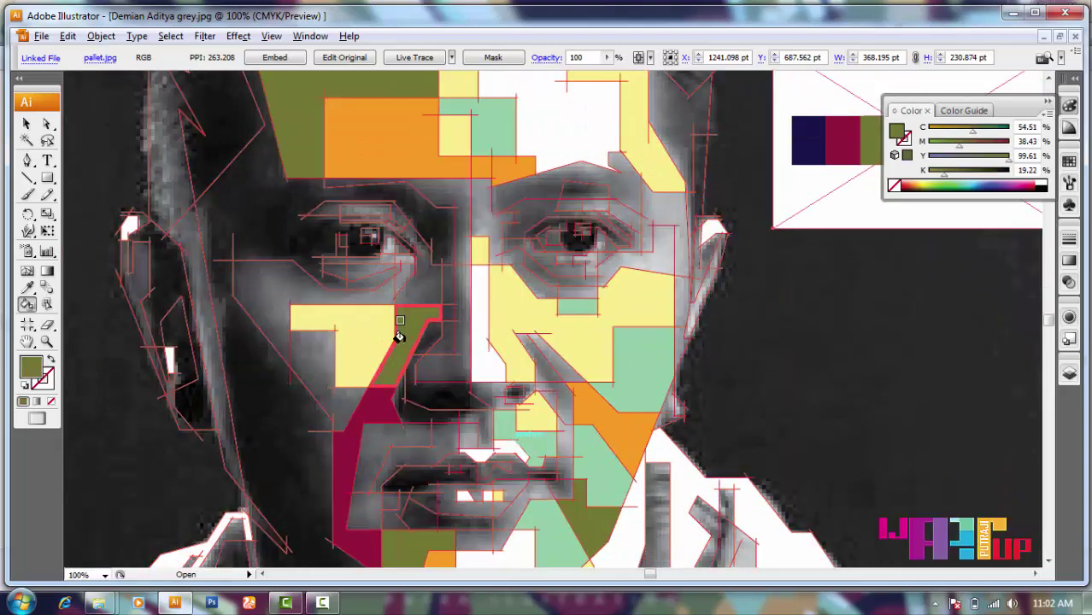
click(274, 282)
scroll(274, 282, up, 1)
alt+click(748, 389)
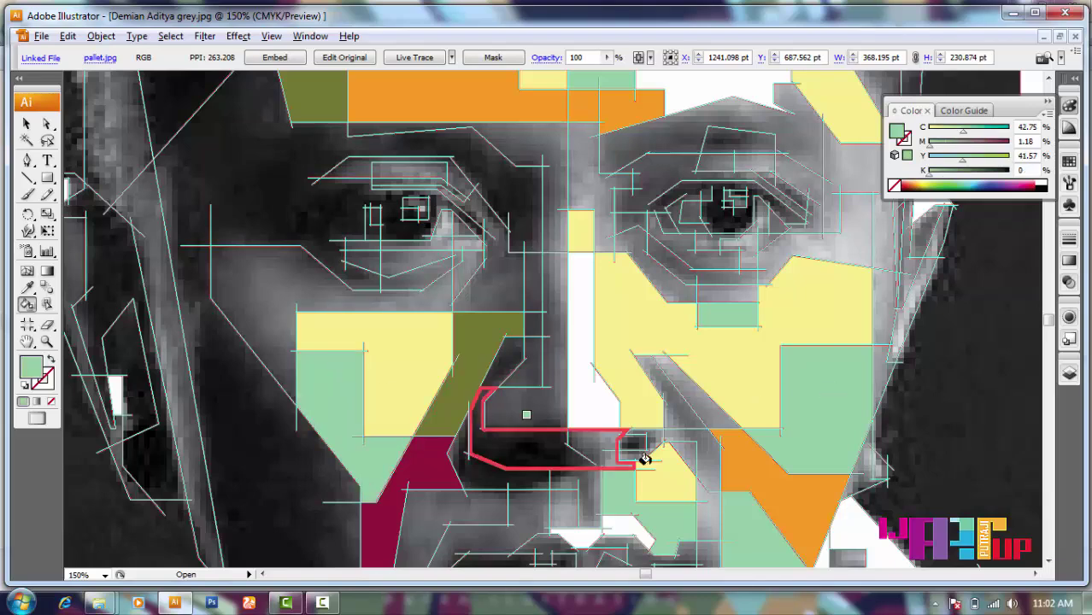
- Fill the patch below the eye white and two eye regions mint green
scroll(378, 401, down, 4)
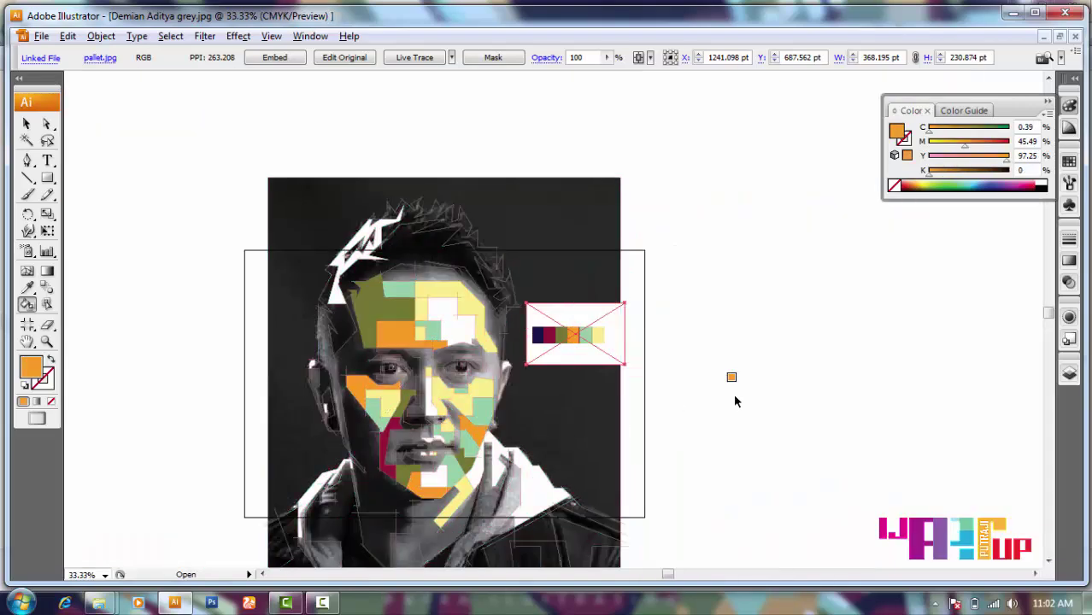
scroll(453, 342, up, 3)
scroll(246, 364, down, 1)
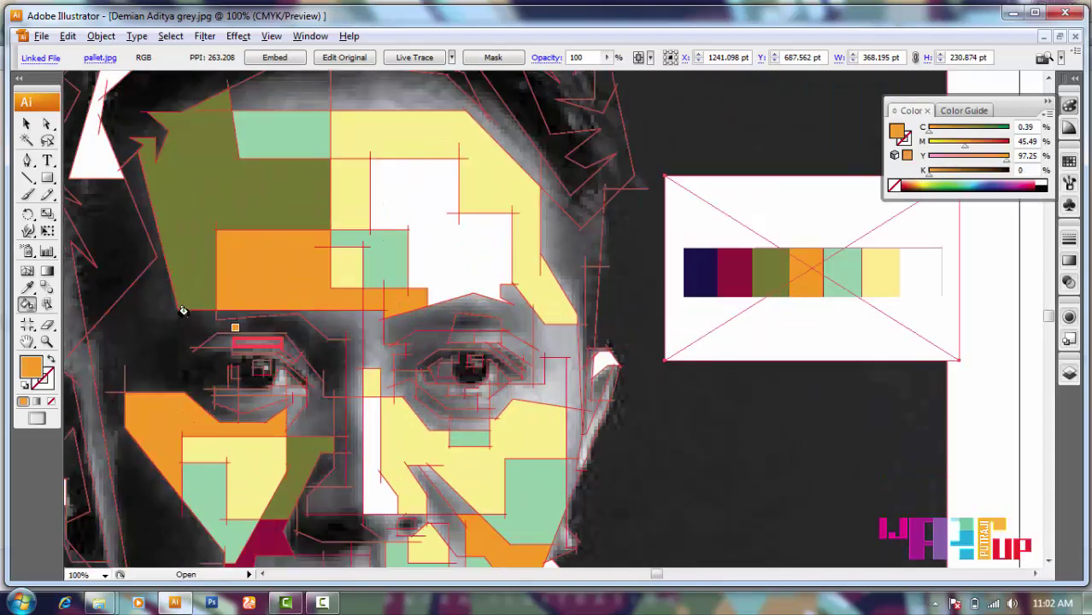
scroll(475, 317, up, 1)
scroll(432, 306, up, 1)
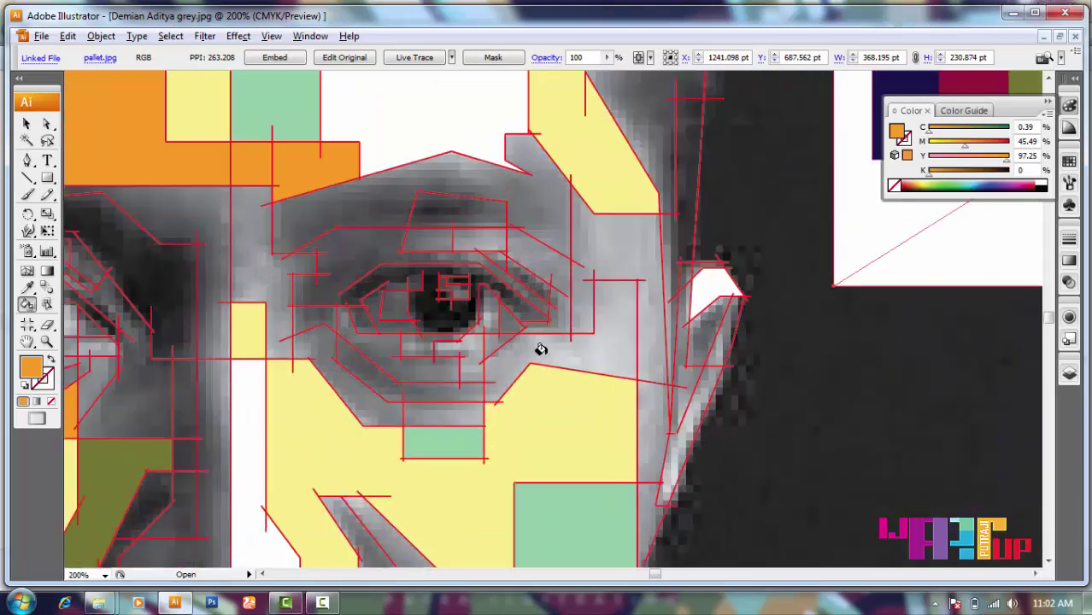
alt+click(480, 150)
click(457, 351)
alt+click(476, 392)
click(487, 307)
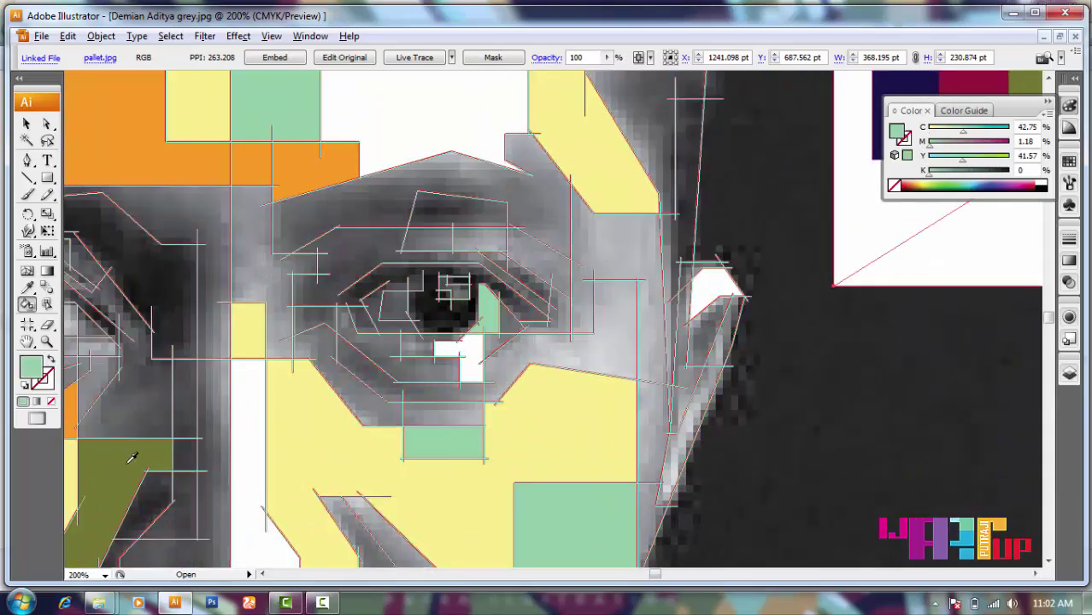
- Draw a short vertical line splitting the area beside the eye
scroll(391, 316, up, 1)
scroll(381, 291, up, 3)
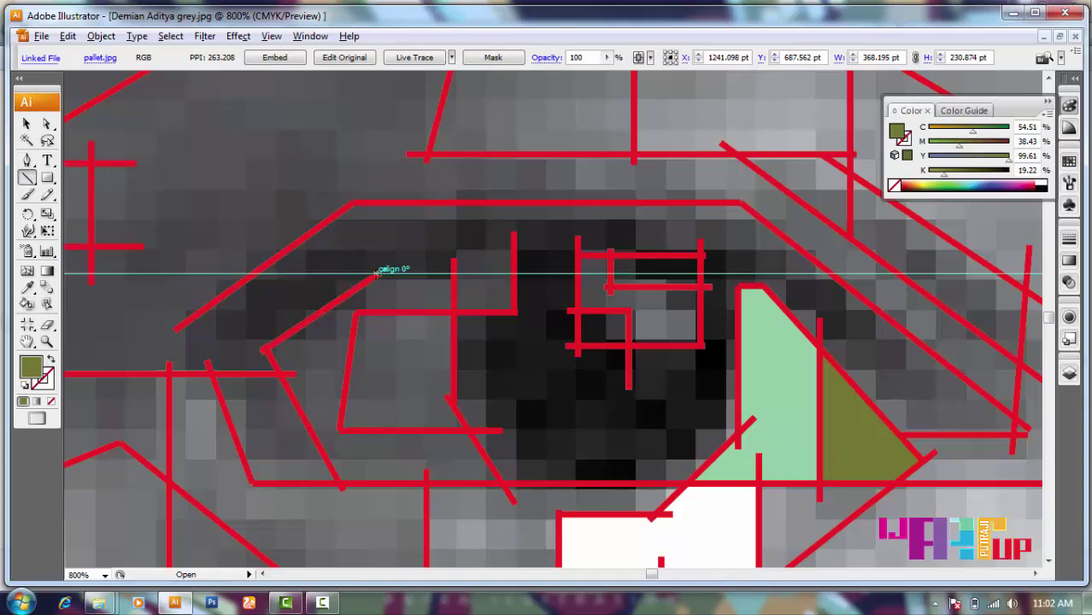
scroll(316, 370, left, 3)
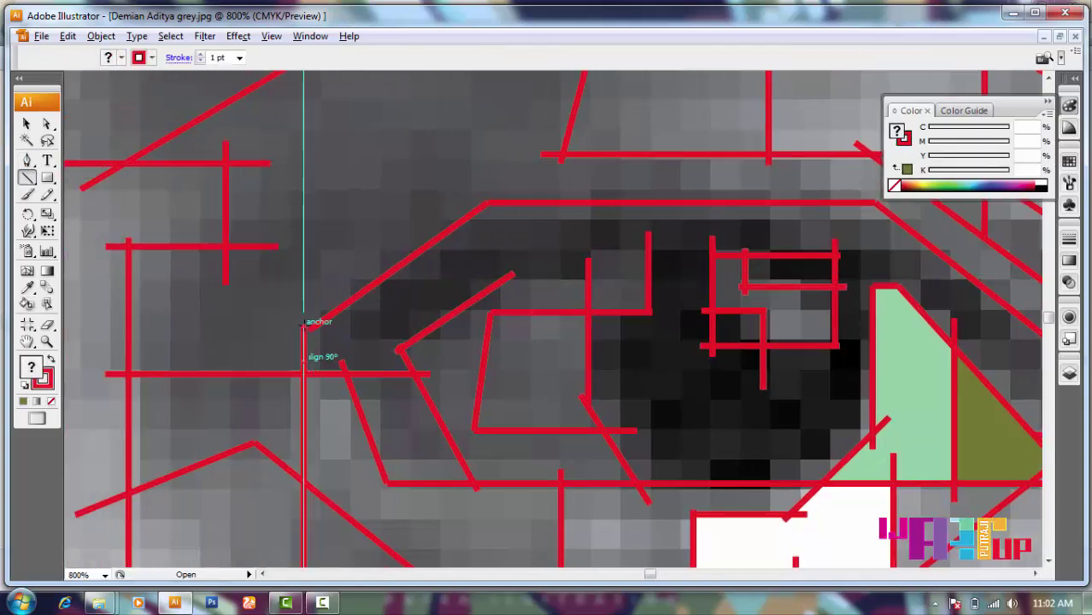
drag(304, 365, 304, 326)
click(306, 329)
click(302, 254)
scroll(458, 286, right, 2)
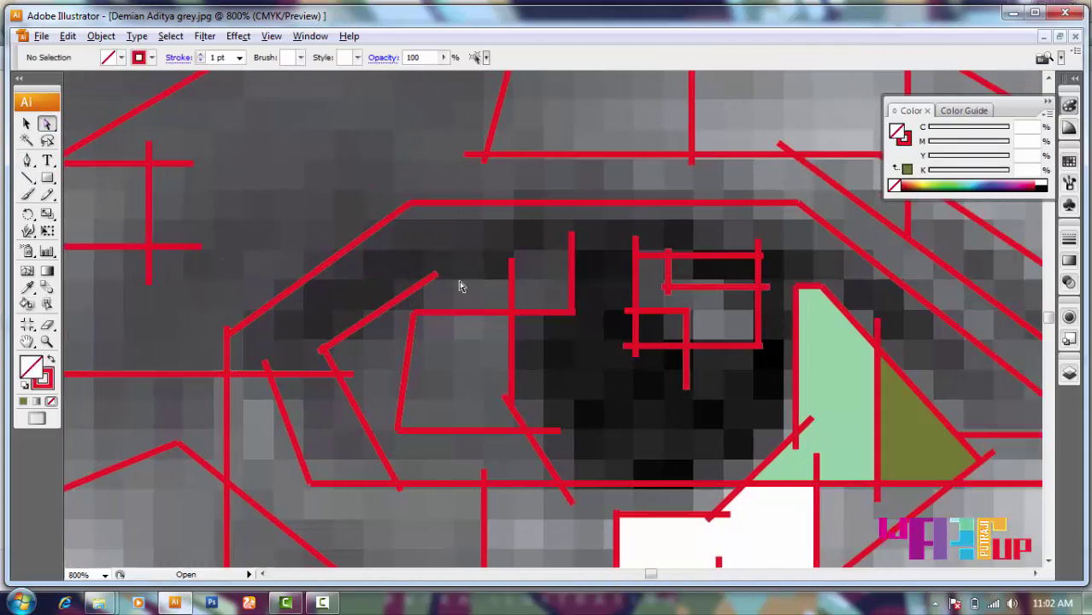
click(469, 275)
scroll(469, 276, down, 6)
scroll(382, 261, down, 5)
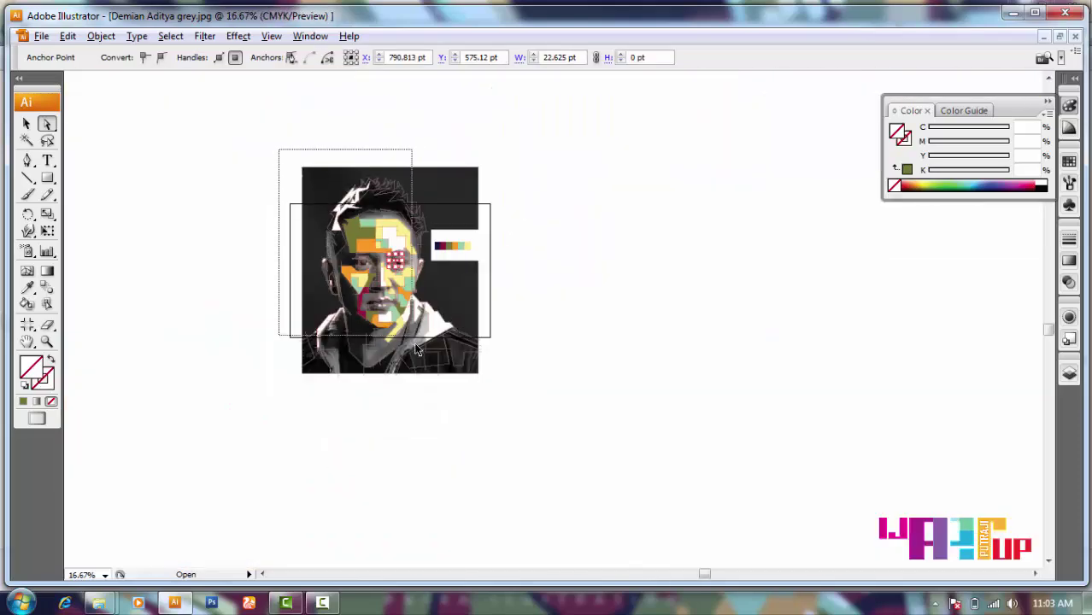
- Merge the new line into the Live Paint group and return to the Live Paint Bucket
key(ctrl+a)
key(ctrl+alt+x)
key(ctrl+shift+a)
key(k)
scroll(337, 245, up, 7)
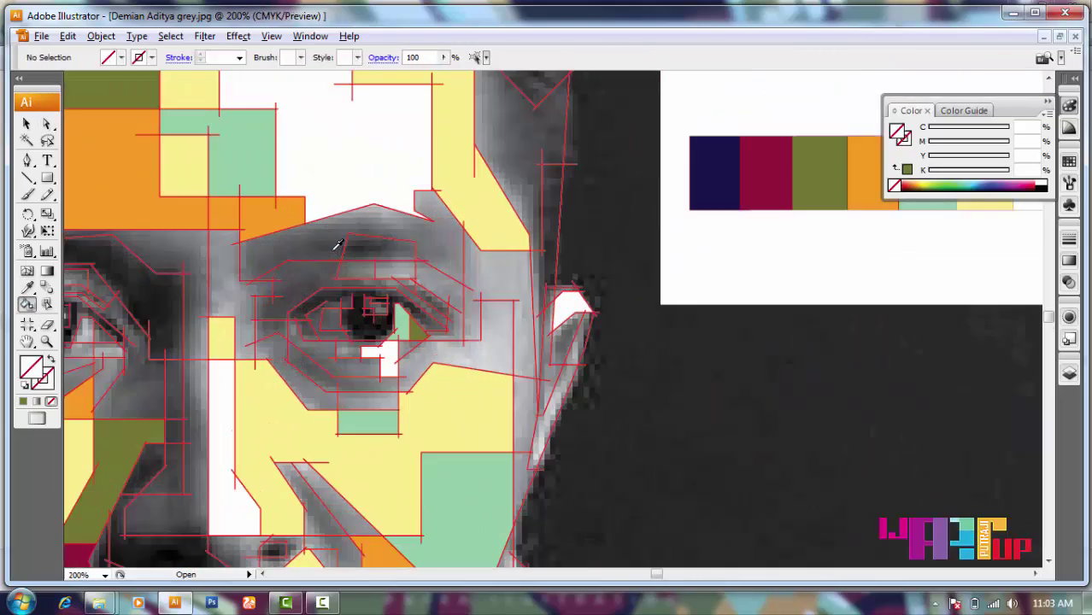
scroll(337, 245, up, 1)
scroll(366, 329, up, 3)
scroll(366, 329, up, 1)
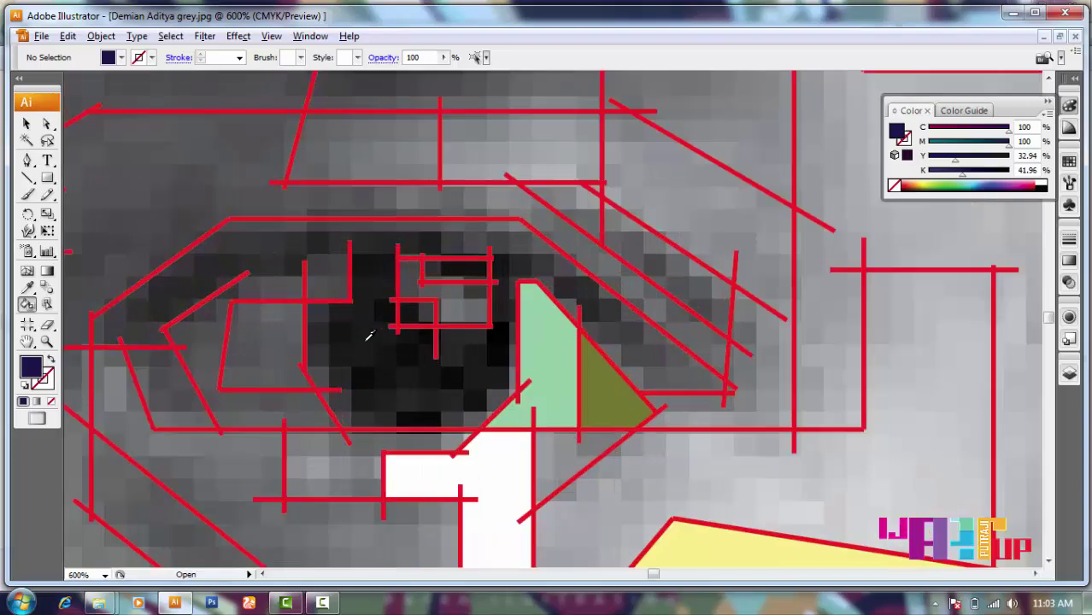
scroll(382, 334, down, 3)
- Paint the eye corner light green and the eye's outer ring navy
key(Left)
click(313, 342)
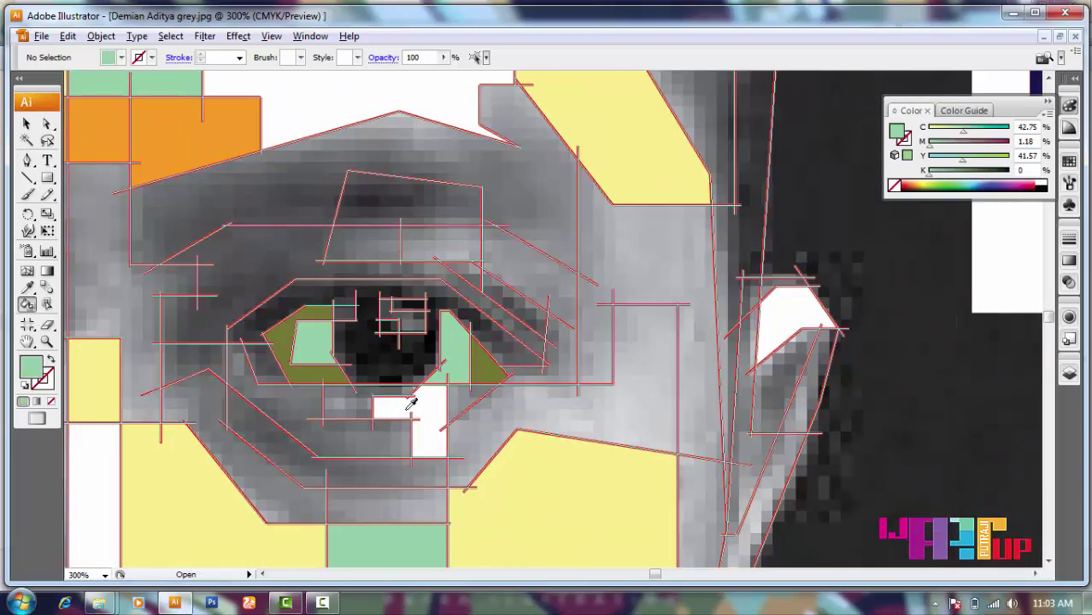
scroll(367, 342, down, 6)
scroll(444, 393, up, 7)
key(Left)
scroll(450, 397, down, 5)
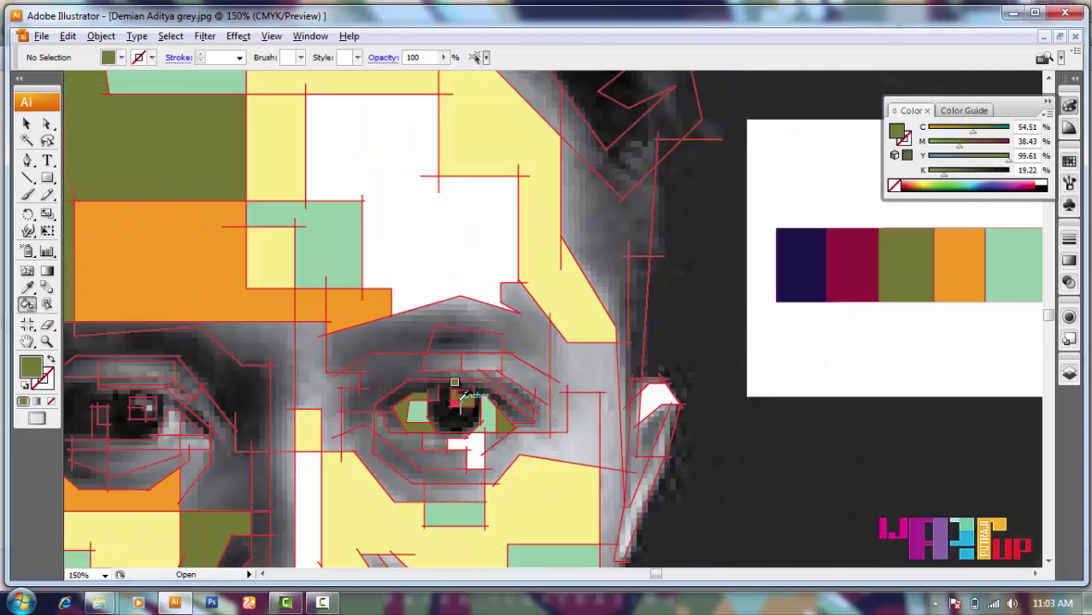
key(Left)
key(Left)
scroll(444, 316, up, 5)
click(469, 254)
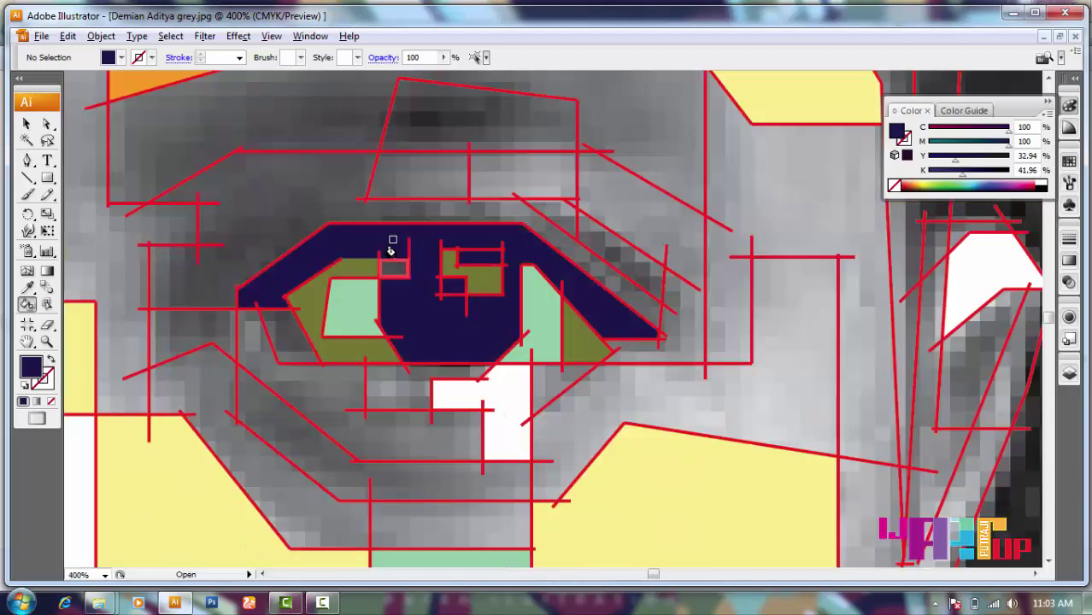
scroll(390, 249, up, 2)
scroll(391, 248, down, 5)
- Paint the small square inside the eye, the area above and the region left maroon
key(Right)
scroll(427, 294, up, 3)
click(387, 290)
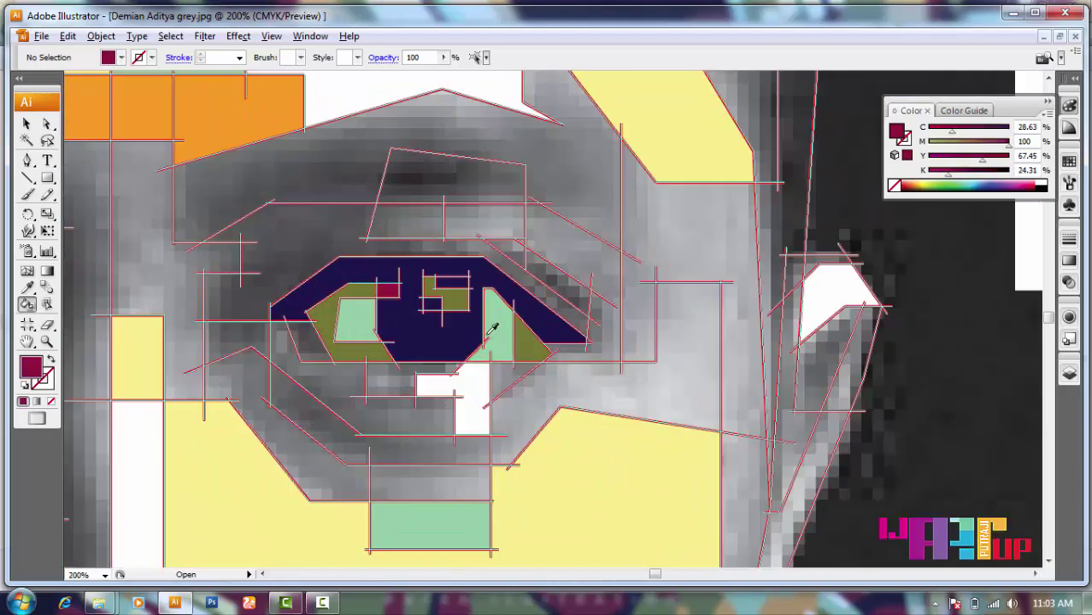
scroll(492, 329, down, 3)
scroll(494, 342, up, 4)
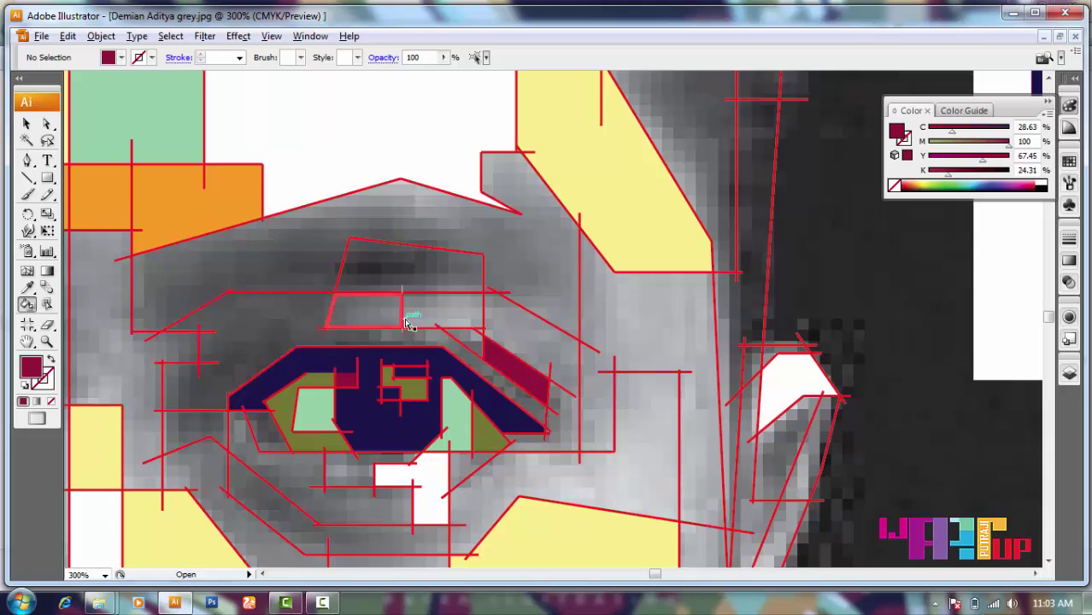
click(360, 324)
key(Right)
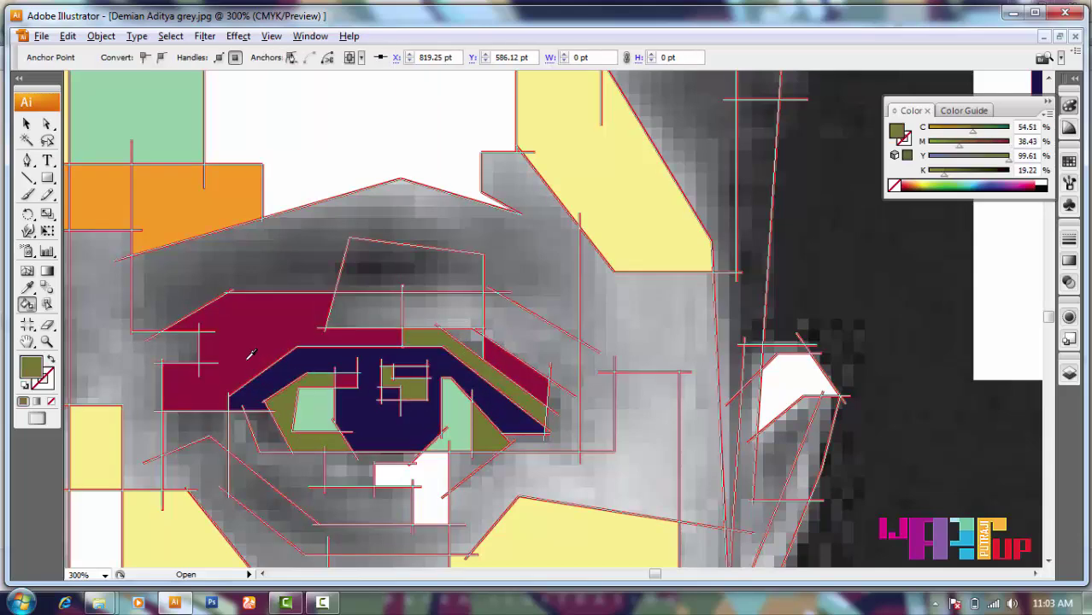
key(Left)
scroll(251, 354, left, 2)
scroll(281, 422, down, 2)
click(263, 342)
scroll(555, 346, right, 2)
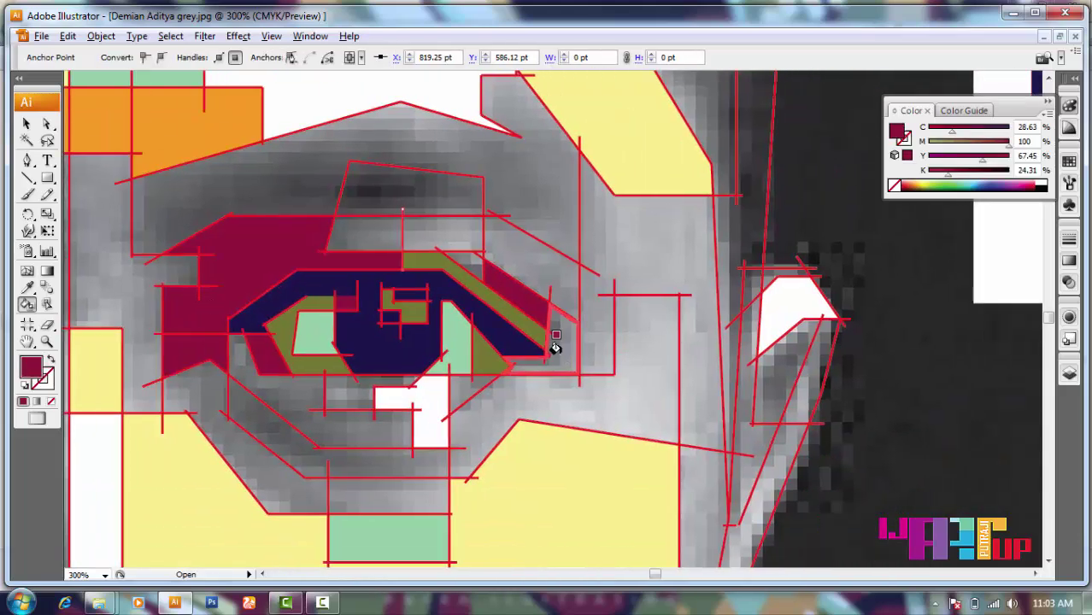
- Fill the band right of the eye and the eyebrow region above it olive
key(Right)
click(555, 346)
scroll(555, 350, down, 3)
scroll(484, 423, up, 3)
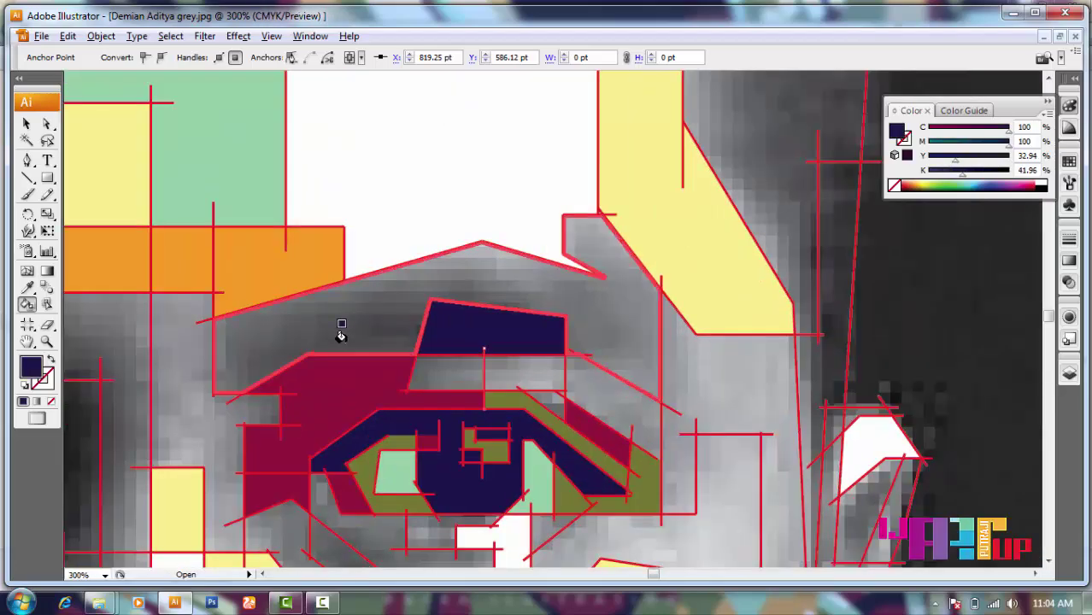
key(Right)
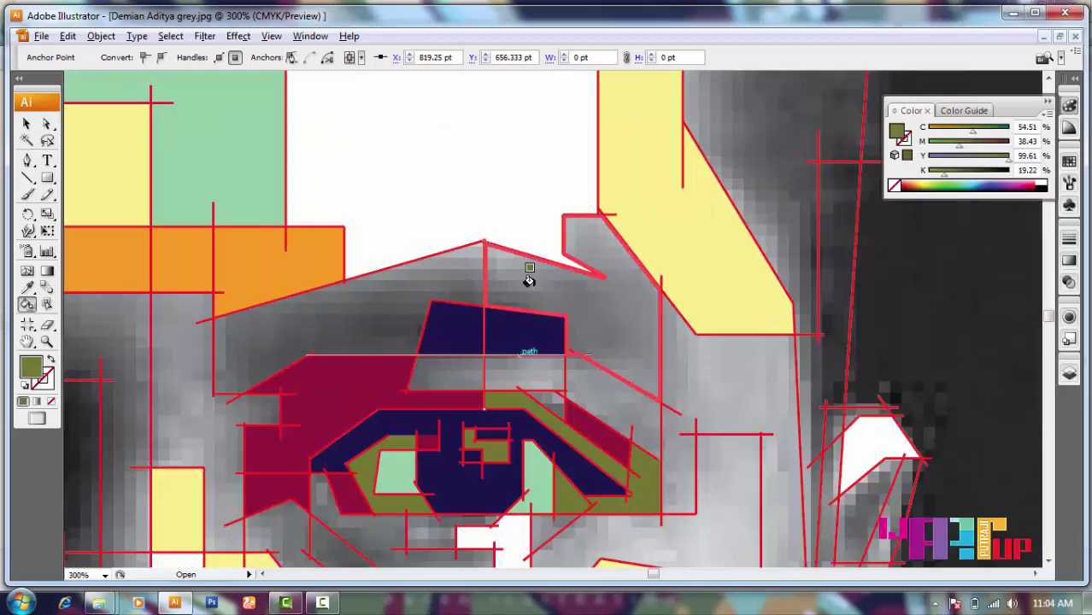
click(526, 276)
scroll(527, 276, down, 4)
scroll(626, 381, down, 3)
scroll(339, 341, up, 1)
- Sample olive from the eyebrow area, then orange, with the Live Paint Bucket
scroll(339, 350, up, 3)
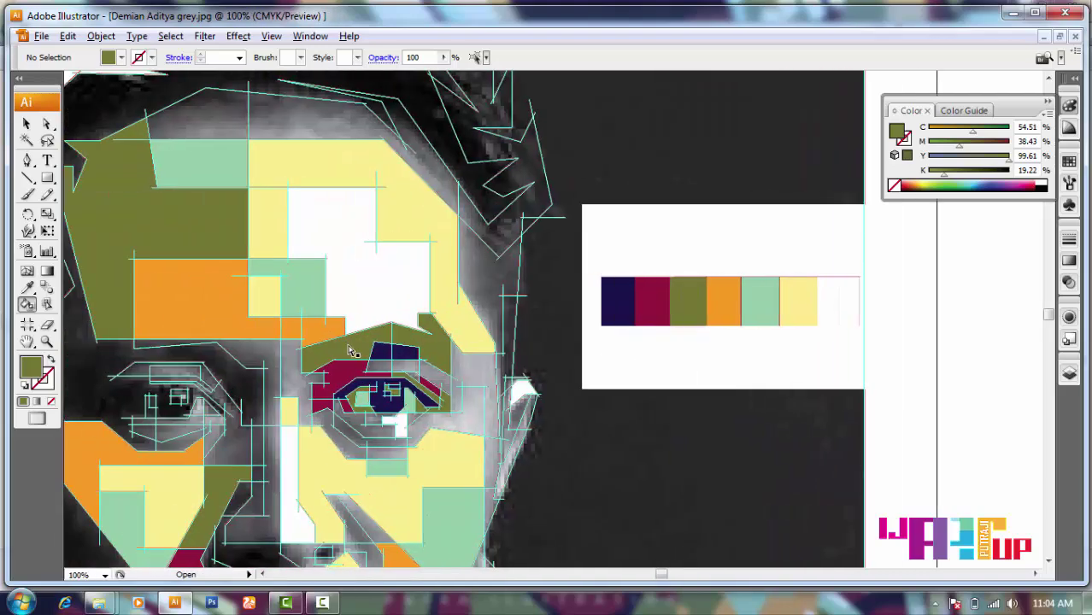
scroll(338, 355, up, 1)
scroll(339, 356, down, 2)
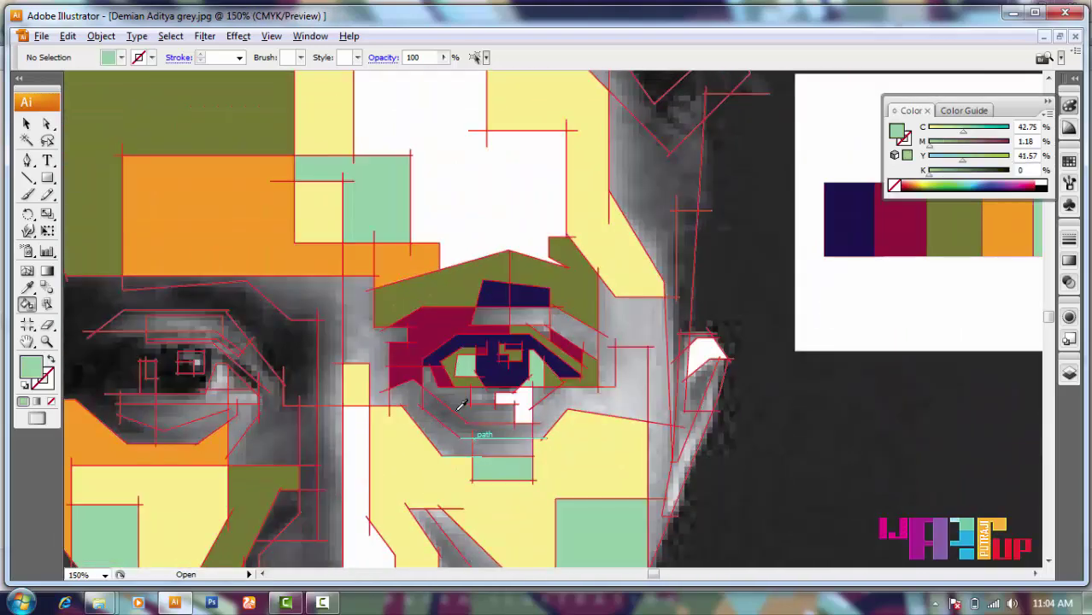
scroll(334, 317, left, 2)
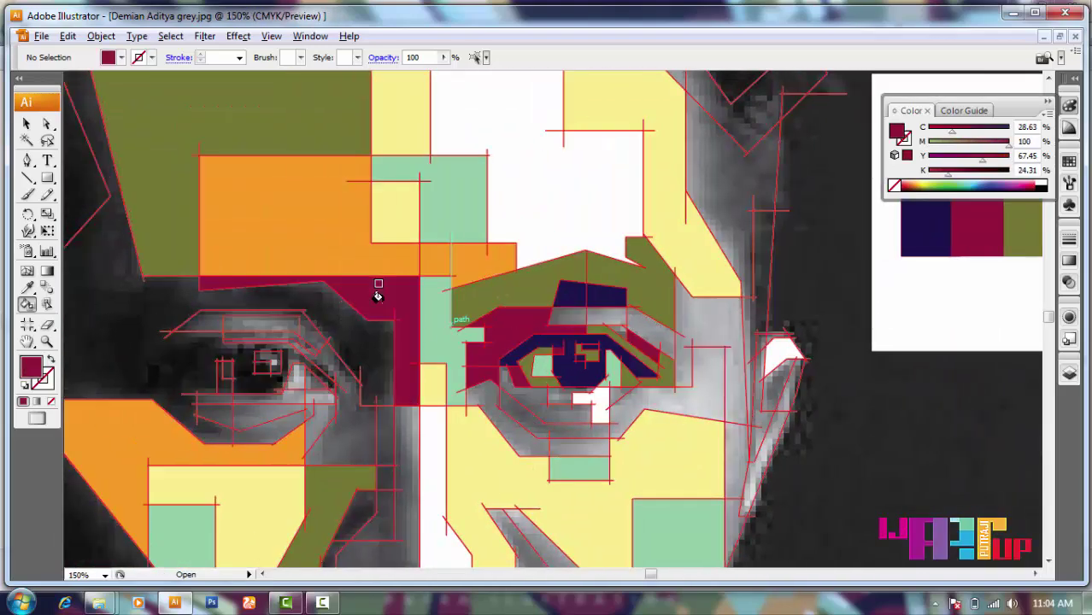
scroll(377, 295, down, 4)
scroll(513, 358, up, 2)
scroll(521, 359, up, 2)
scroll(528, 361, up, 3)
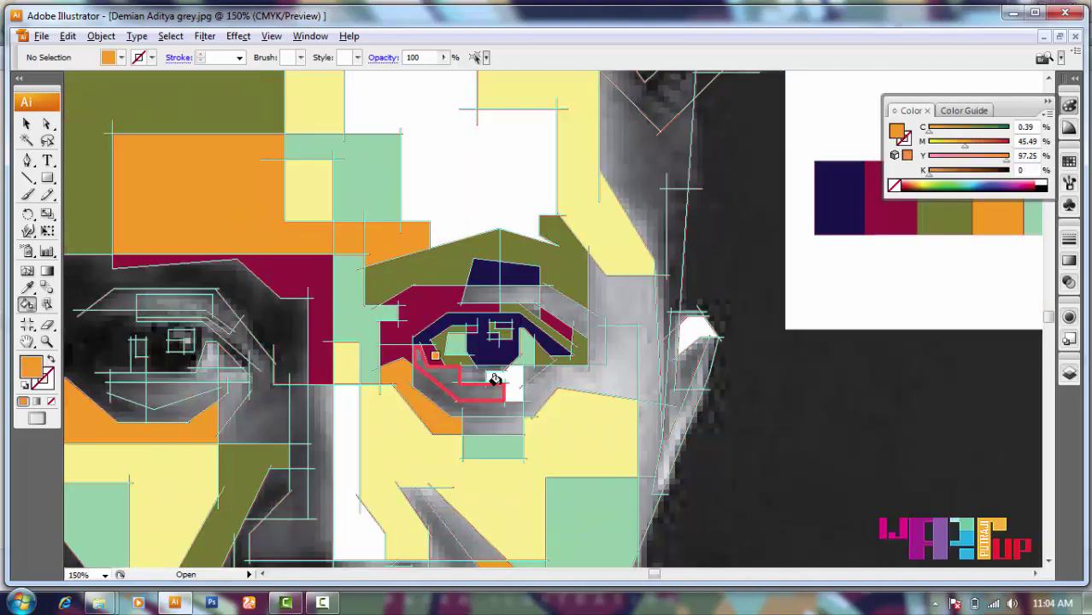
scroll(500, 402, up, 1)
alt+click(593, 209)
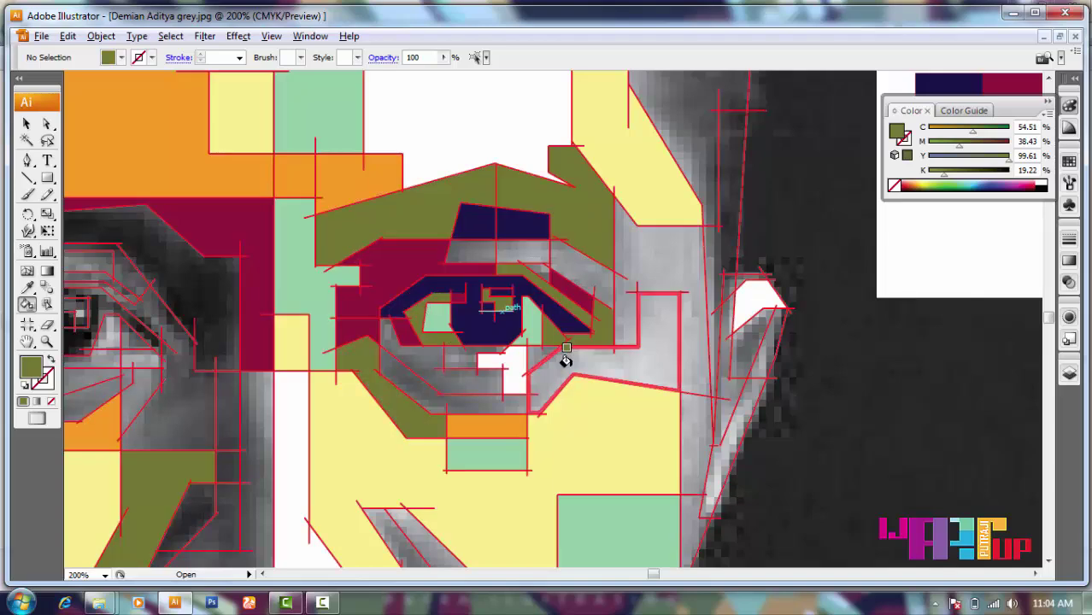
scroll(561, 370, right, 1)
scroll(463, 370, up, 2)
alt+click(418, 487)
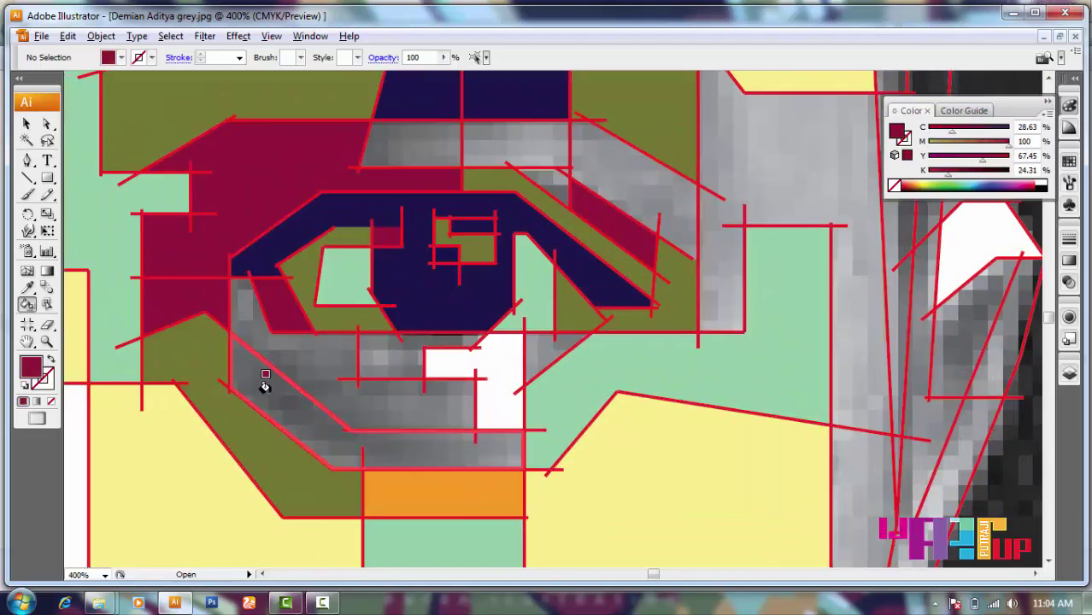
- Sample mint green to fill the facets around the upper lid
scroll(423, 423, down, 8)
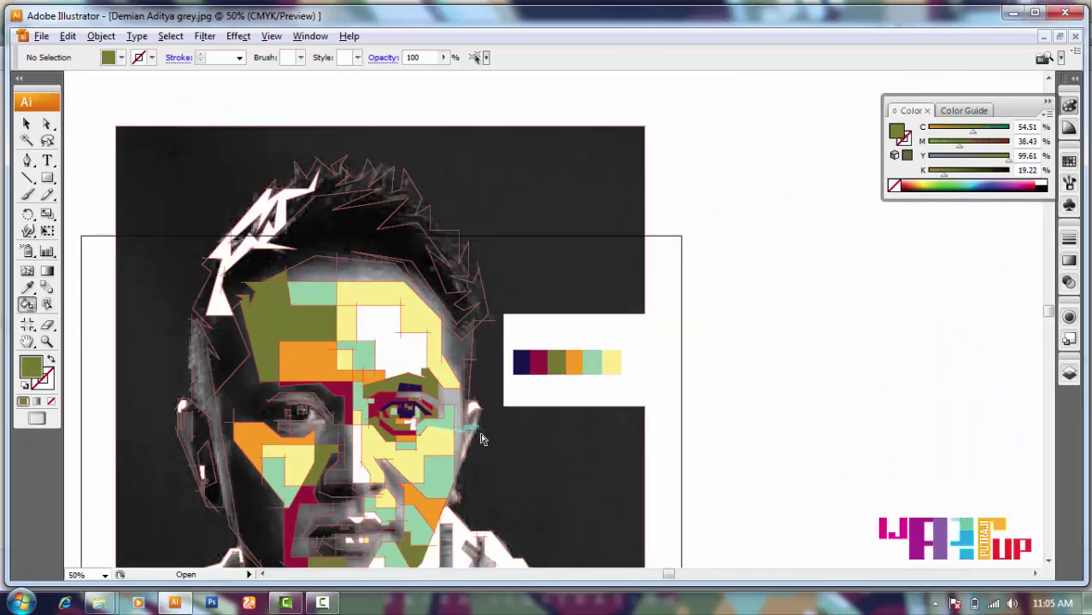
scroll(640, 438, up, 8)
scroll(447, 488, down, 7)
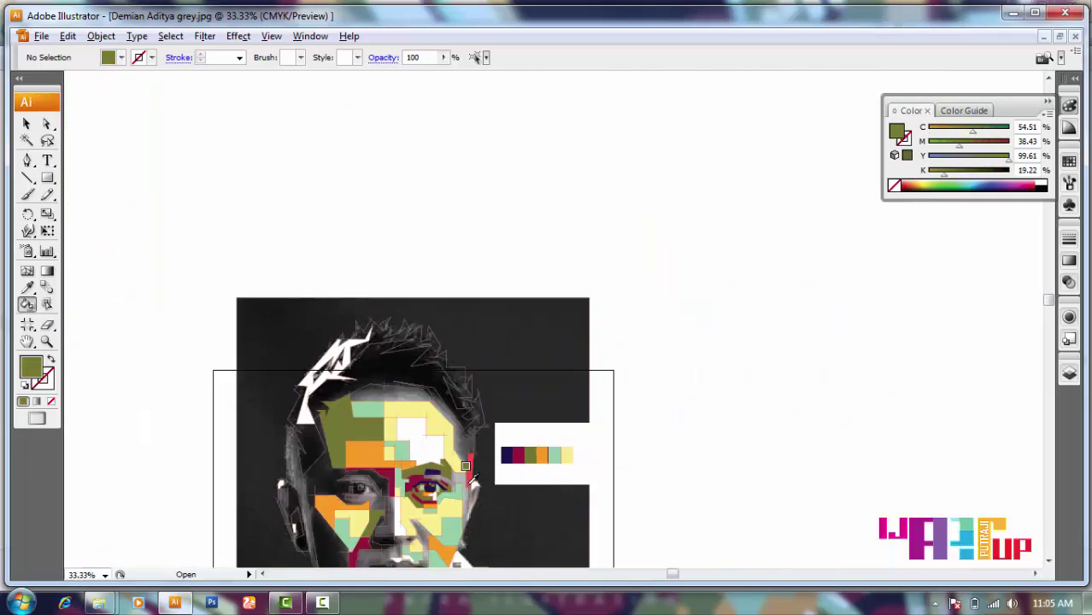
scroll(321, 371, up, 5)
scroll(466, 406, down, 3)
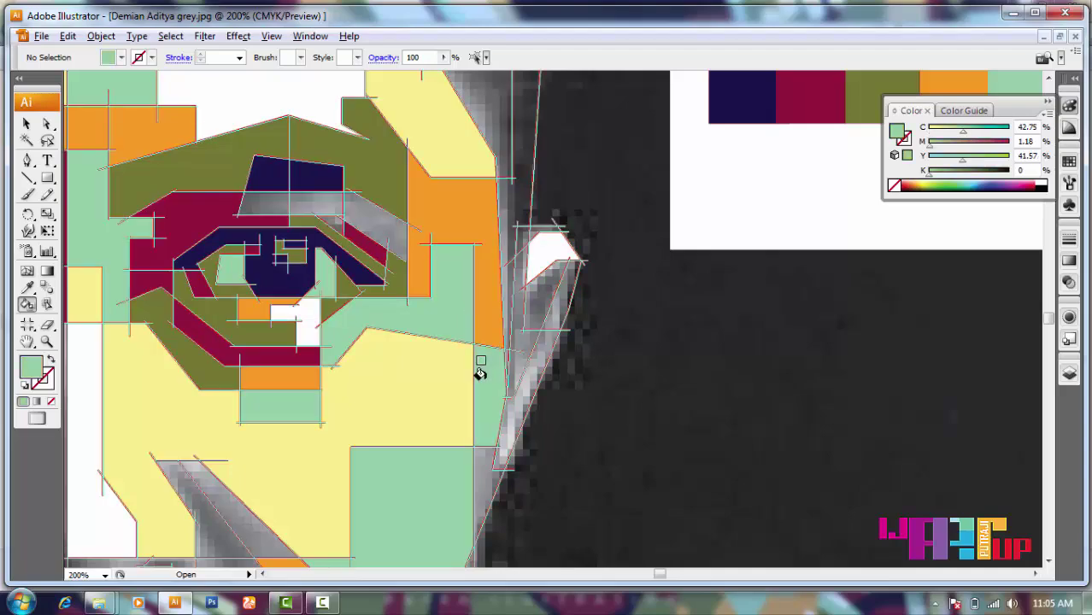
scroll(480, 373, down, 2)
scroll(656, 410, down, 5)
scroll(656, 410, up, 4)
scroll(615, 385, up, 2)
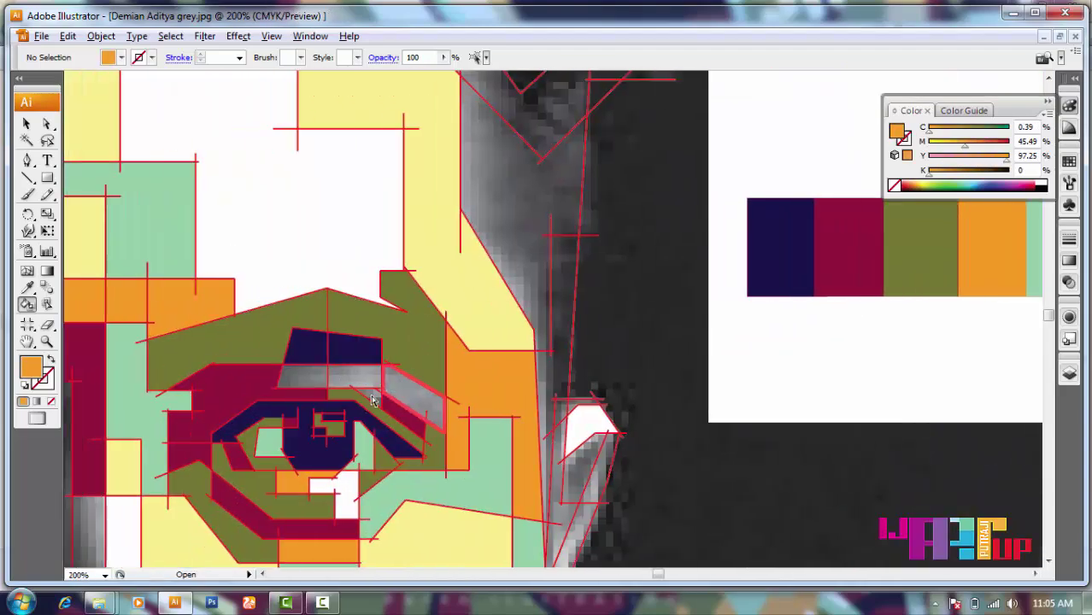
scroll(598, 374, up, 2)
scroll(630, 332, down, 4)
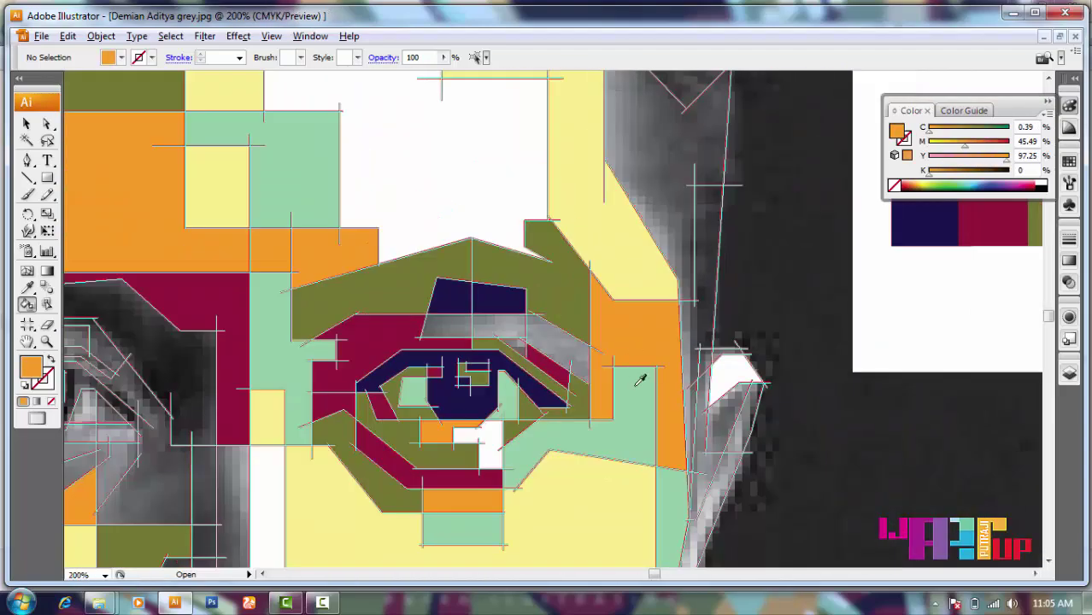
scroll(500, 363, up, 3)
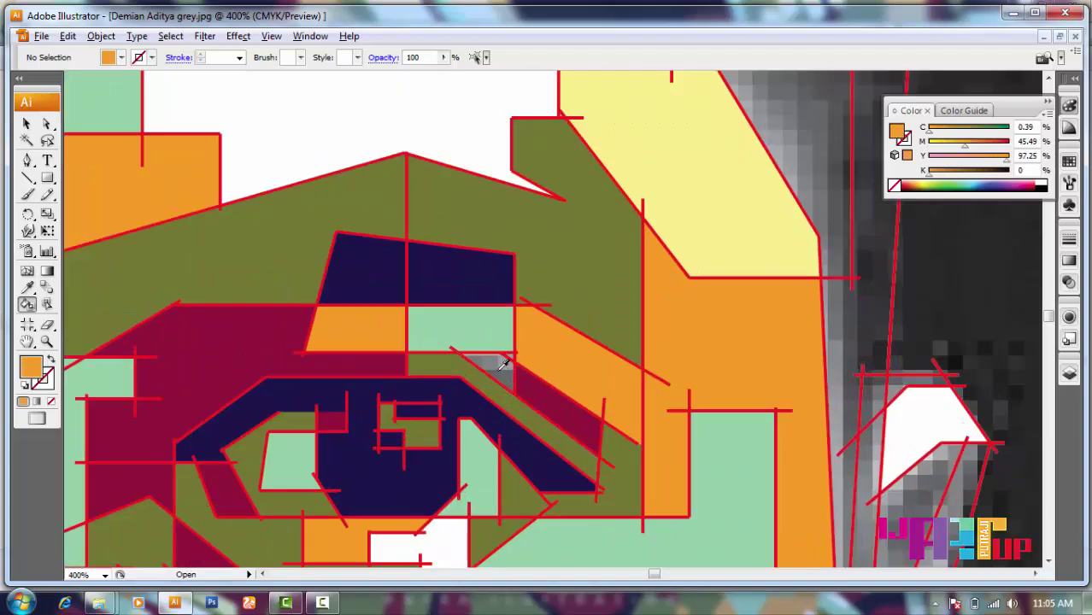
scroll(547, 376, up, 3)
alt+click(519, 318)
scroll(519, 323, down, 7)
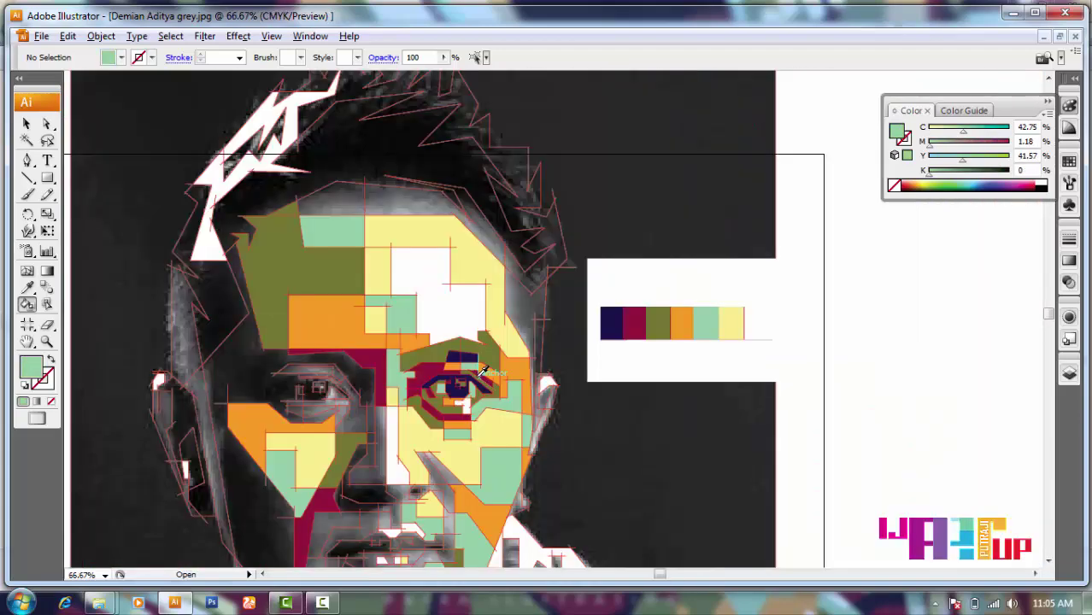
- Fill the forehead top maroon, the area above the yellow shape olive, and the left cheek orange
scroll(282, 182, up, 2)
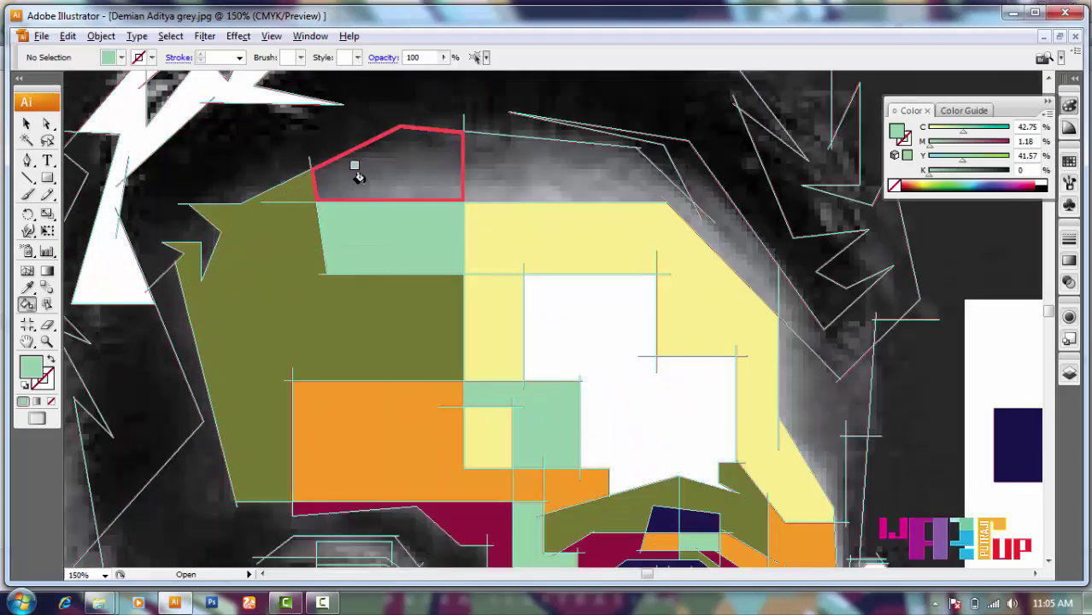
click(261, 246)
key(k)
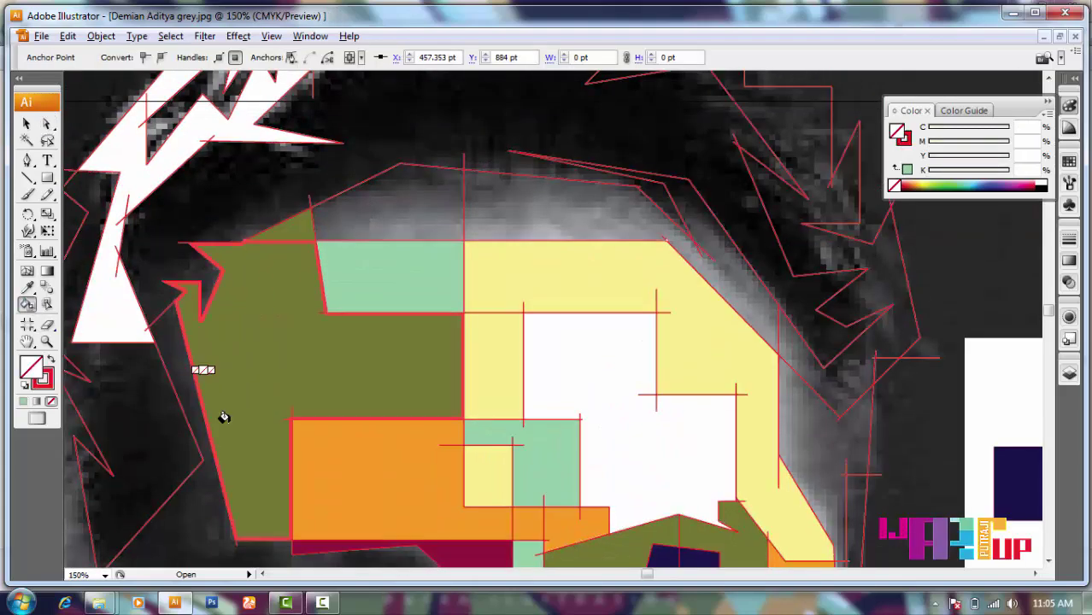
click(292, 225)
scroll(466, 229, right, 2)
key(Right)
click(409, 215)
scroll(410, 215, down, 5)
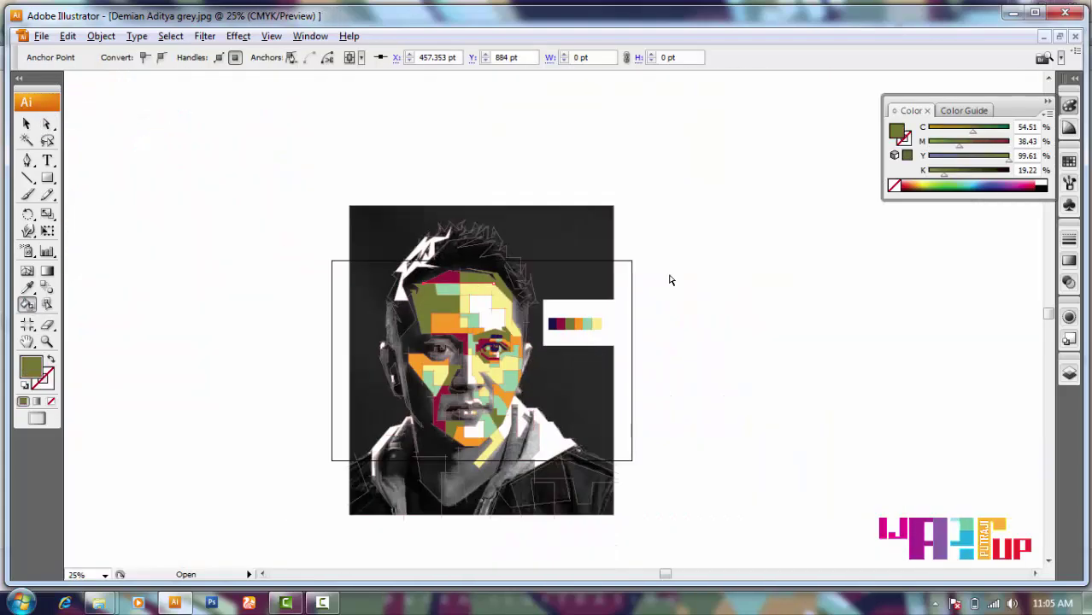
scroll(374, 268, up, 3)
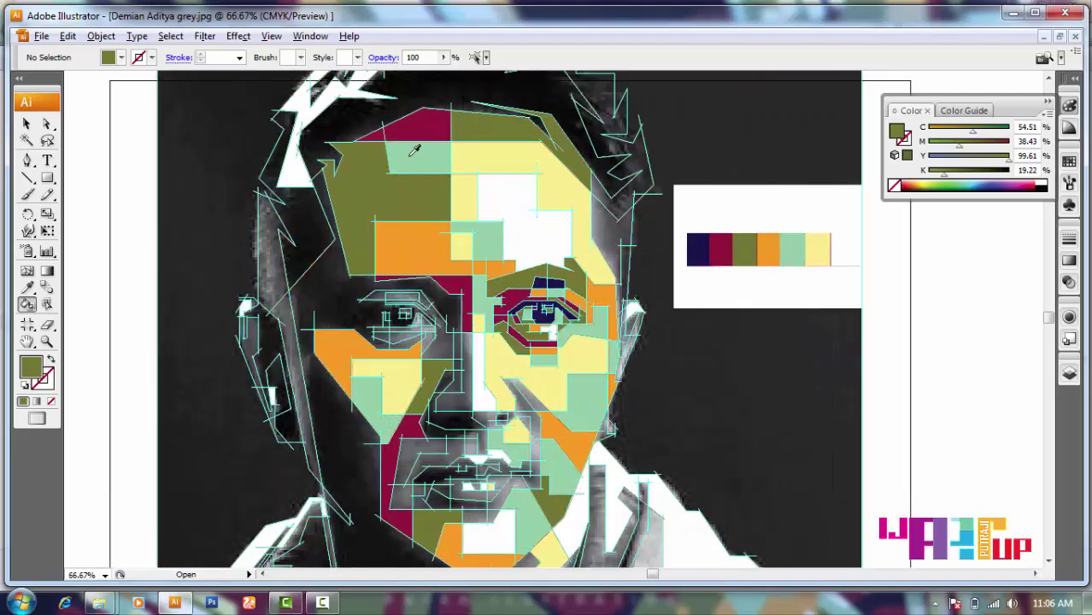
key(Left)
click(265, 282)
- Extend the horizontal guide line rightward past the eye
scroll(590, 337, down, 2)
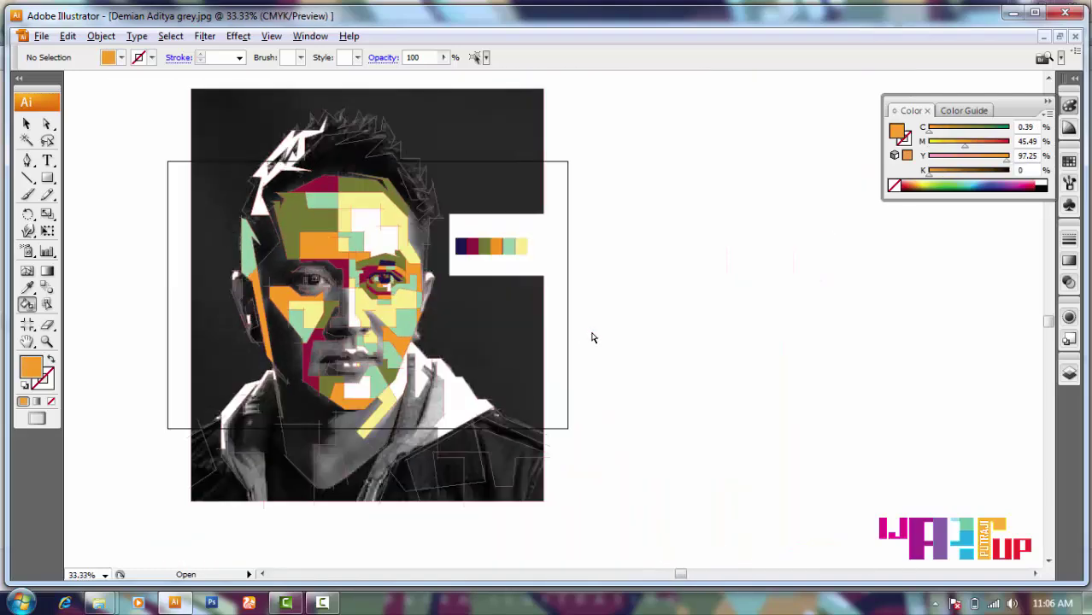
scroll(299, 256, up, 2)
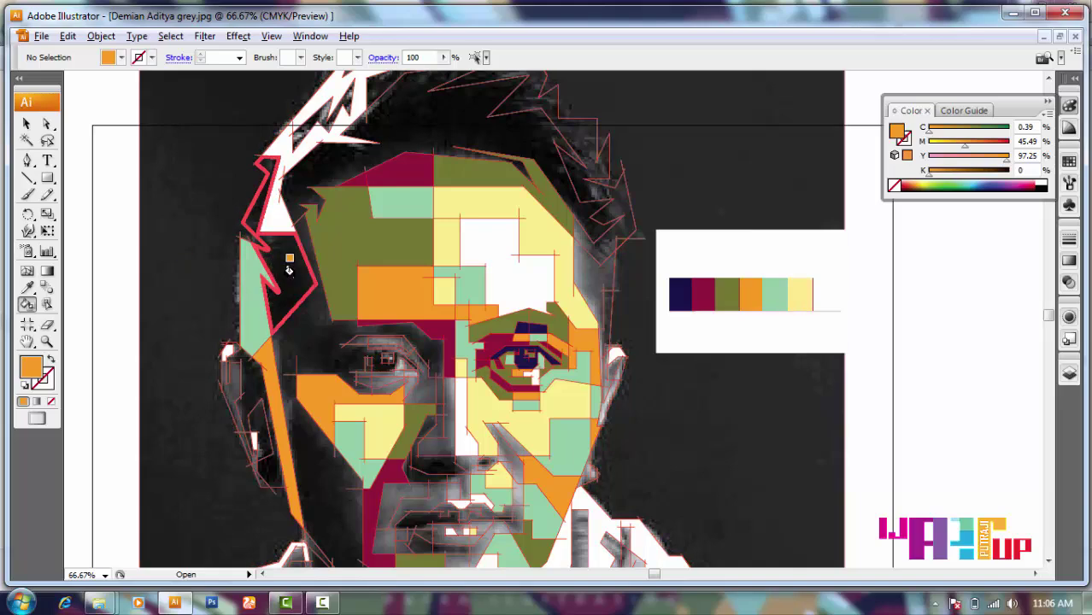
scroll(282, 282, up, 2)
scroll(402, 333, down, 2)
scroll(401, 334, up, 3)
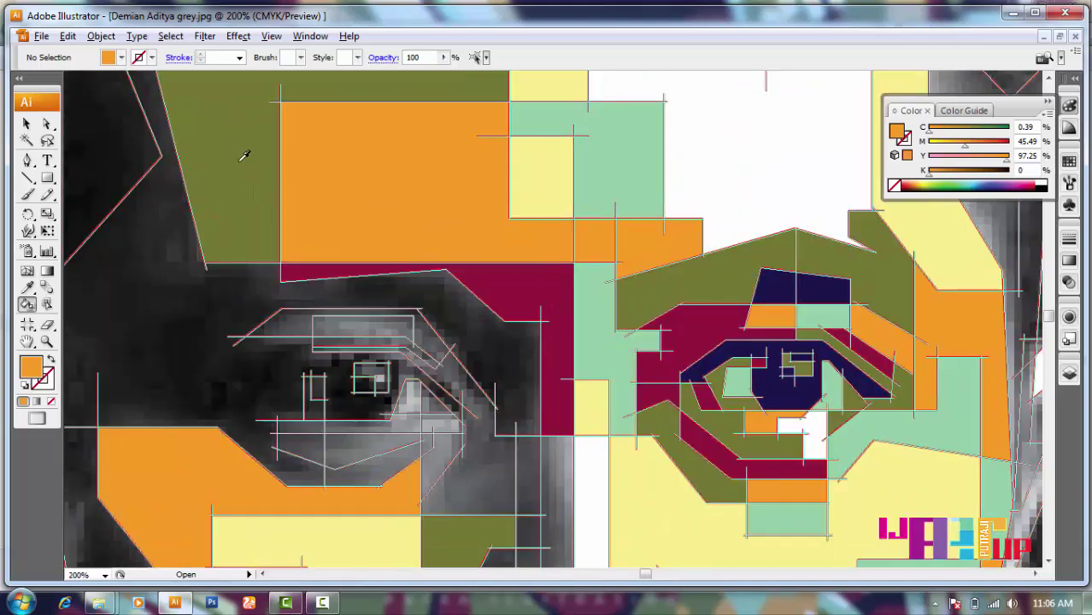
key(Left)
key(Right)
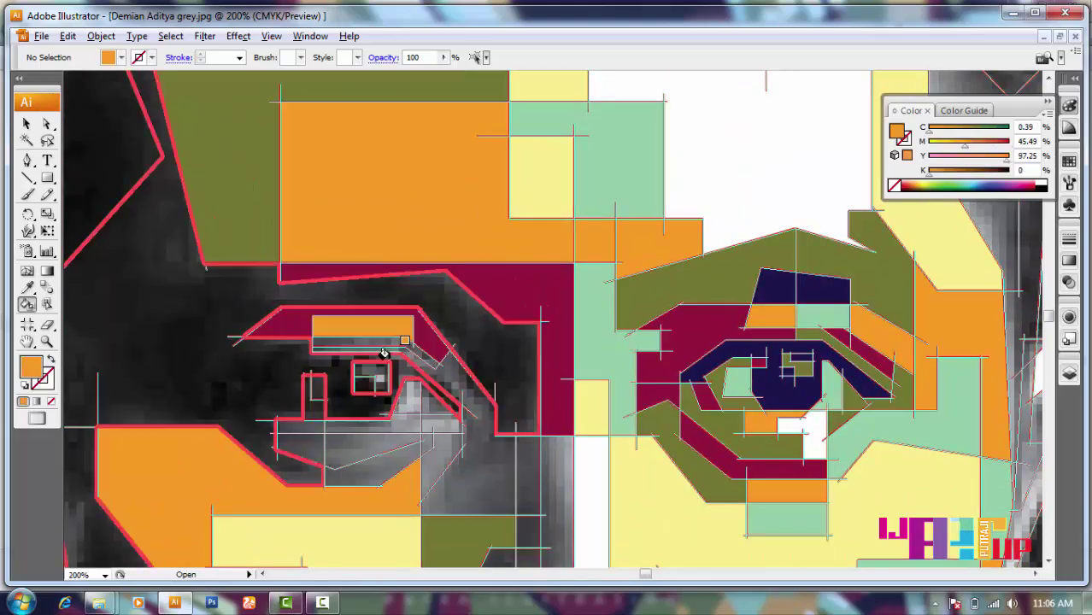
scroll(477, 383, up, 1)
scroll(477, 383, up, 1)
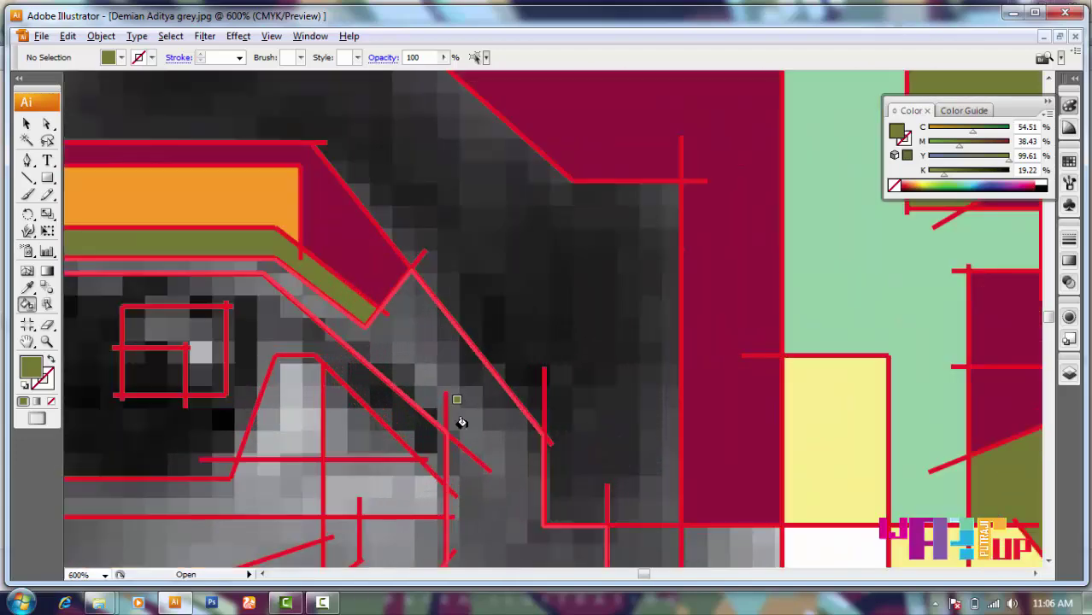
scroll(455, 419, up, 1)
drag(430, 384, 560, 382)
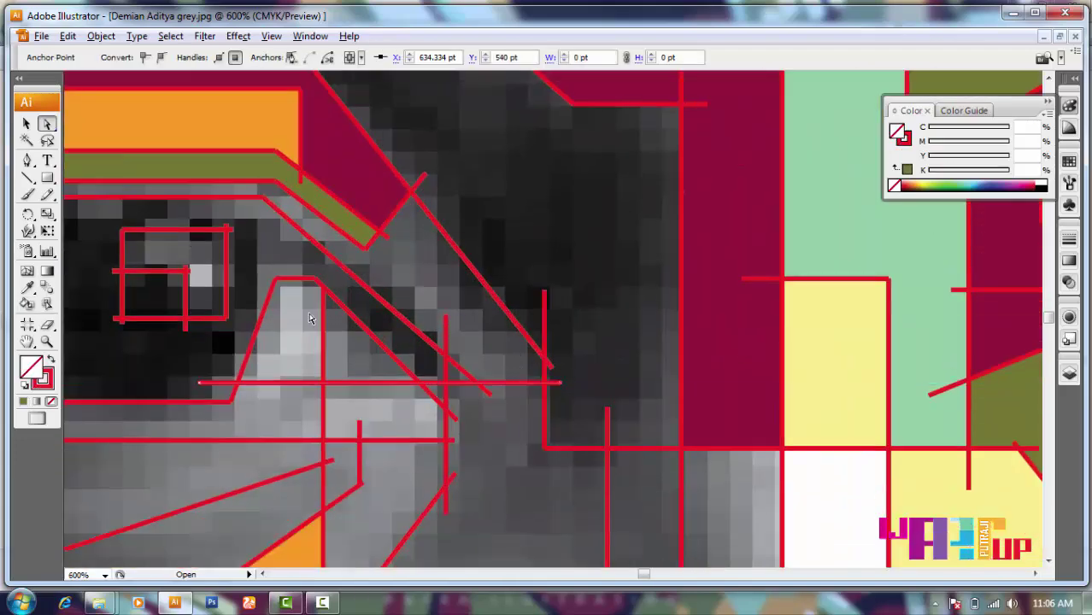
- Fill below the diagonal edge olive, above it orange, and the grey region beside the eye mint
scroll(380, 261, down, 2)
scroll(402, 244, up, 1)
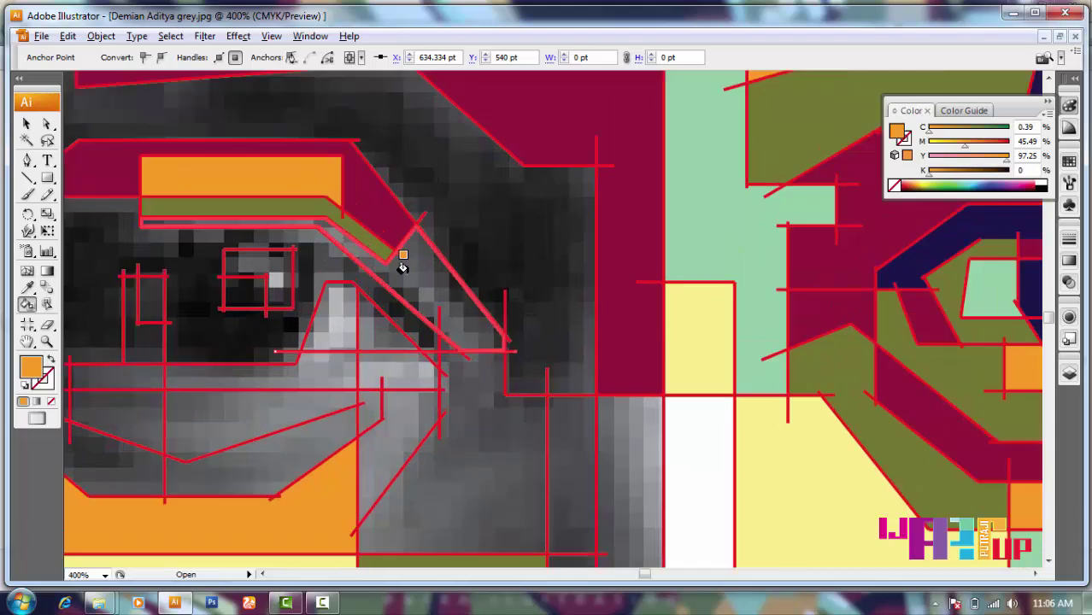
scroll(403, 231, down, 2)
scroll(409, 267, down, 1)
scroll(397, 258, up, 4)
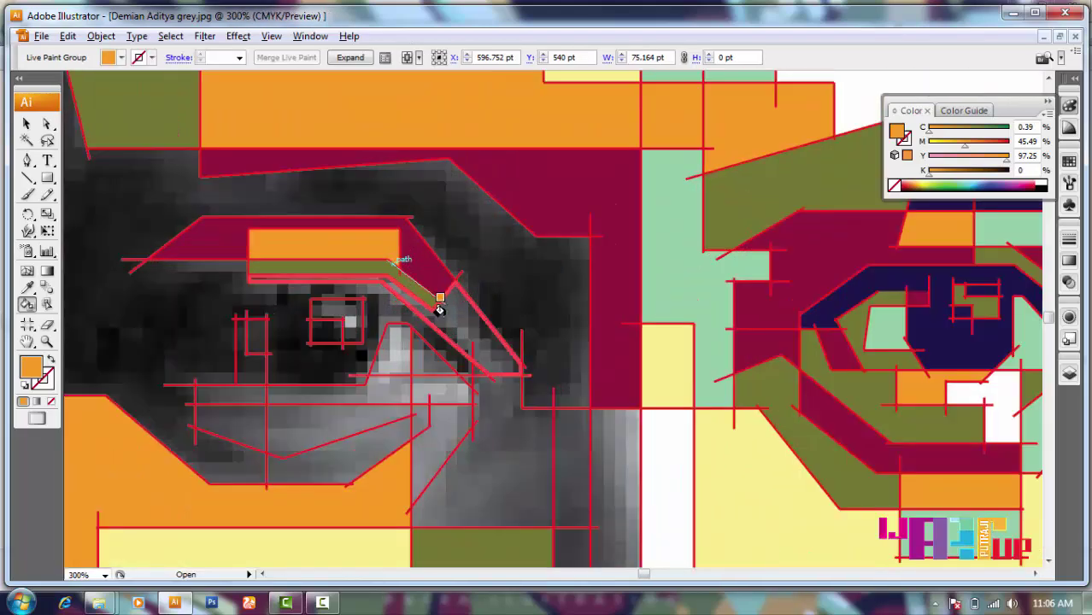
scroll(438, 310, down, 2)
scroll(390, 309, left, 2)
scroll(362, 353, left, 1)
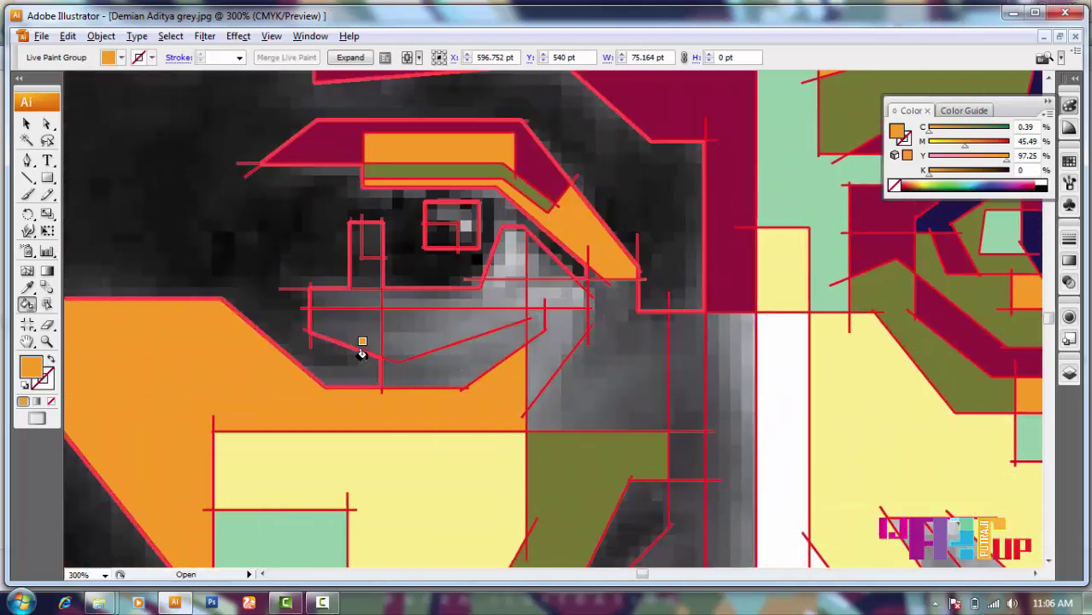
click(478, 349)
click(343, 318)
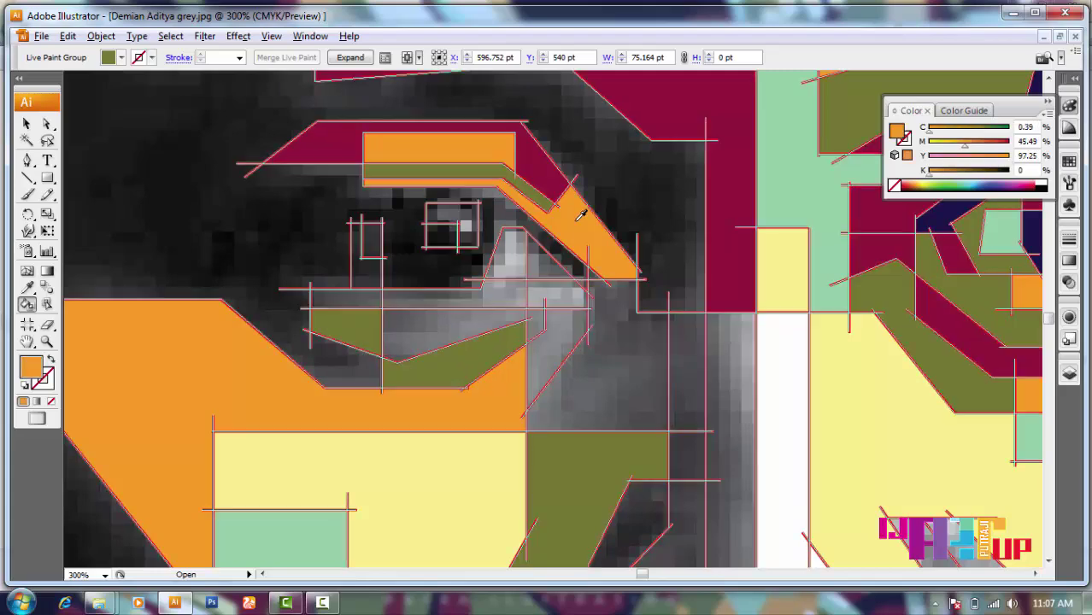
click(553, 339)
- Fill the grey patch at the eye's inner corner mint green
scroll(478, 299, up, 1)
scroll(504, 288, up, 2)
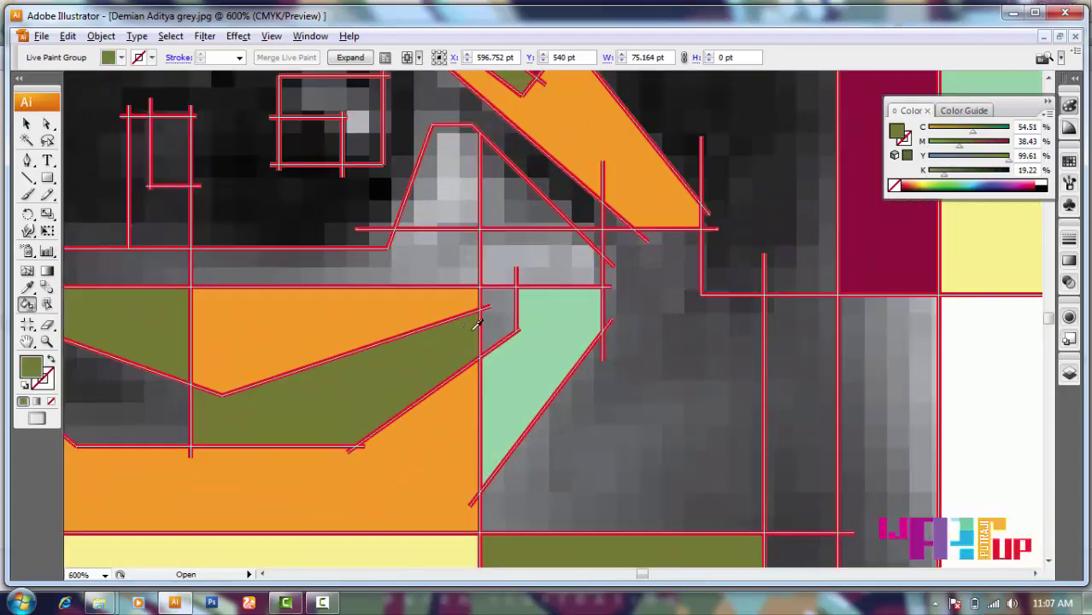
scroll(453, 303, left, 2)
scroll(424, 301, up, 1)
scroll(419, 297, left, 2)
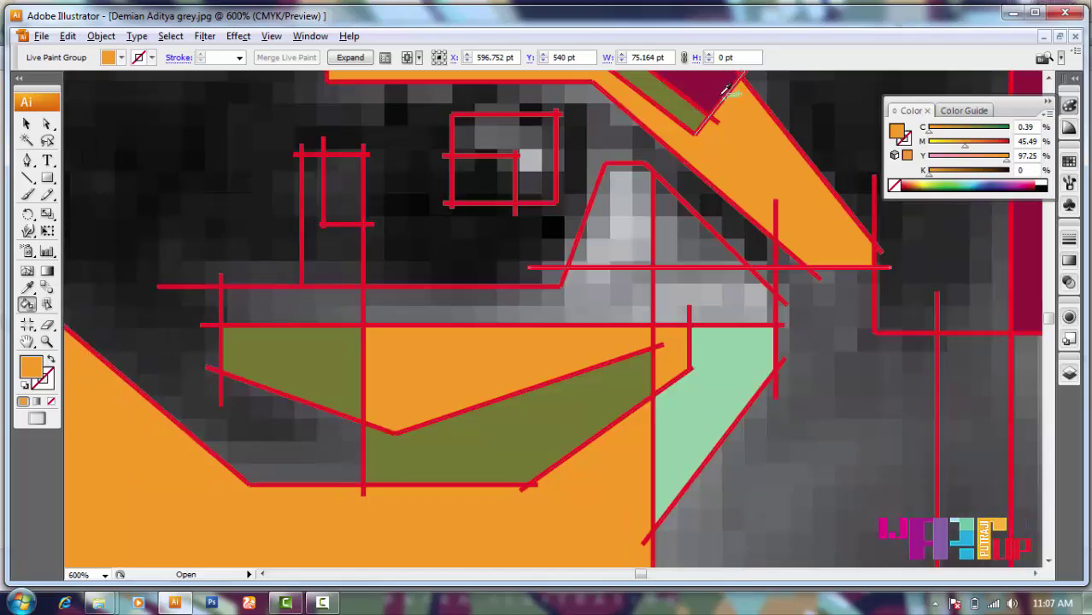
key(Right)
key(Right)
key(Right)
scroll(479, 257, right, 2)
click(548, 235)
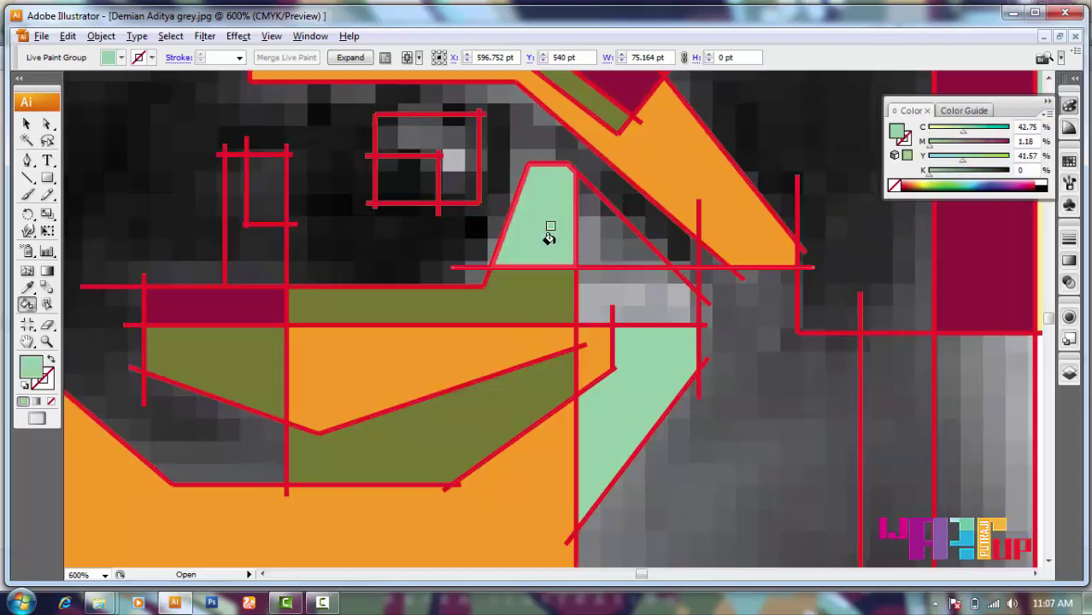
- Fill the dark region left of the eye crimson
scroll(564, 256, down, 5)
scroll(589, 297, up, 5)
scroll(579, 275, right, 1)
scroll(523, 274, right, 2)
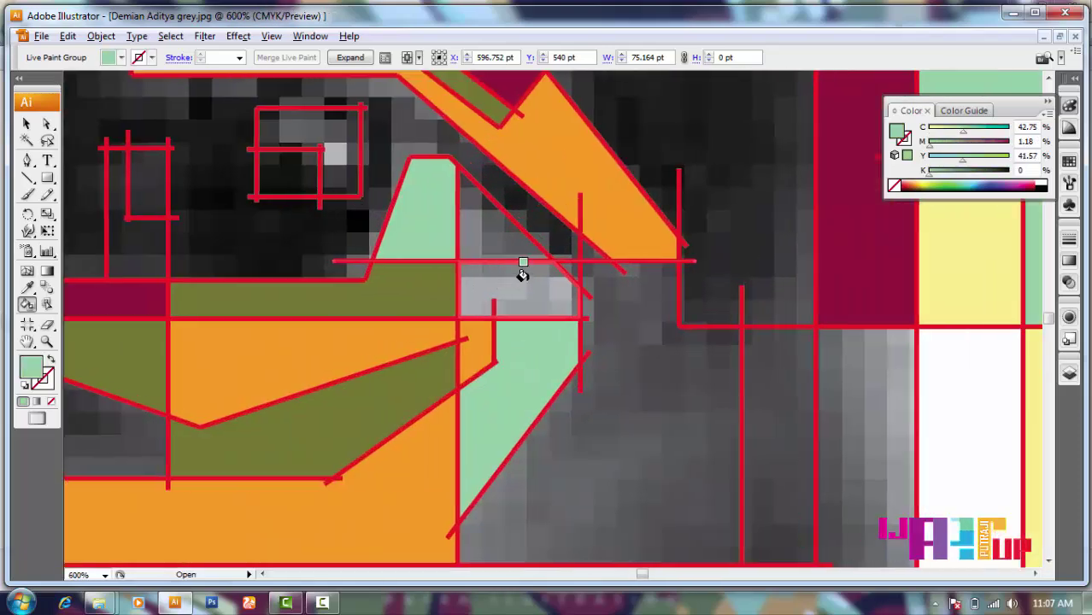
key(Left)
scroll(471, 235, down, 2)
scroll(385, 222, left, 1)
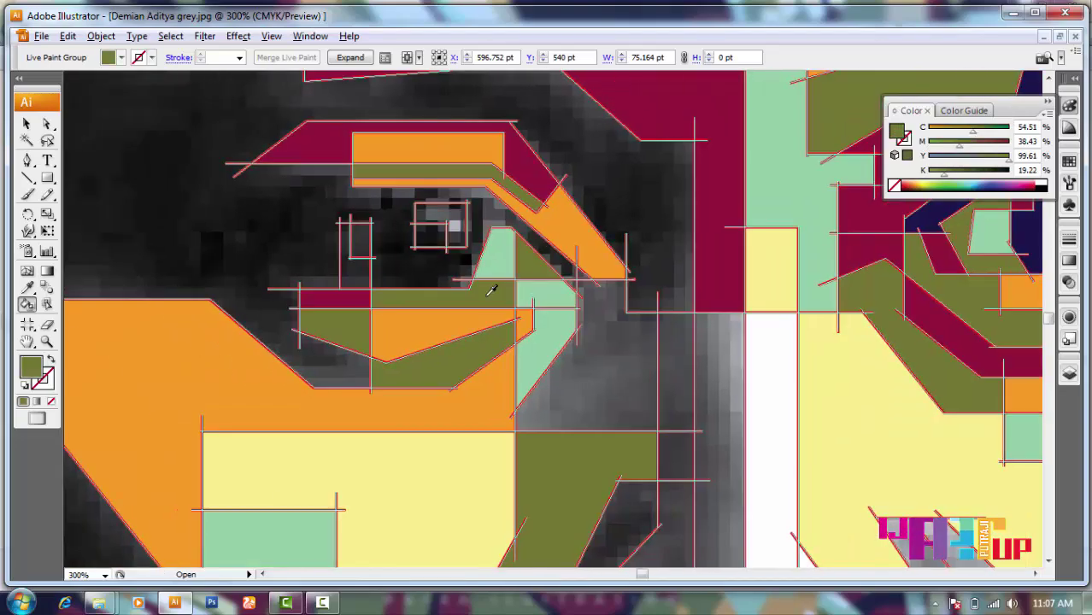
scroll(423, 229, down, 2)
scroll(423, 229, up, 2)
key(Left)
click(385, 247)
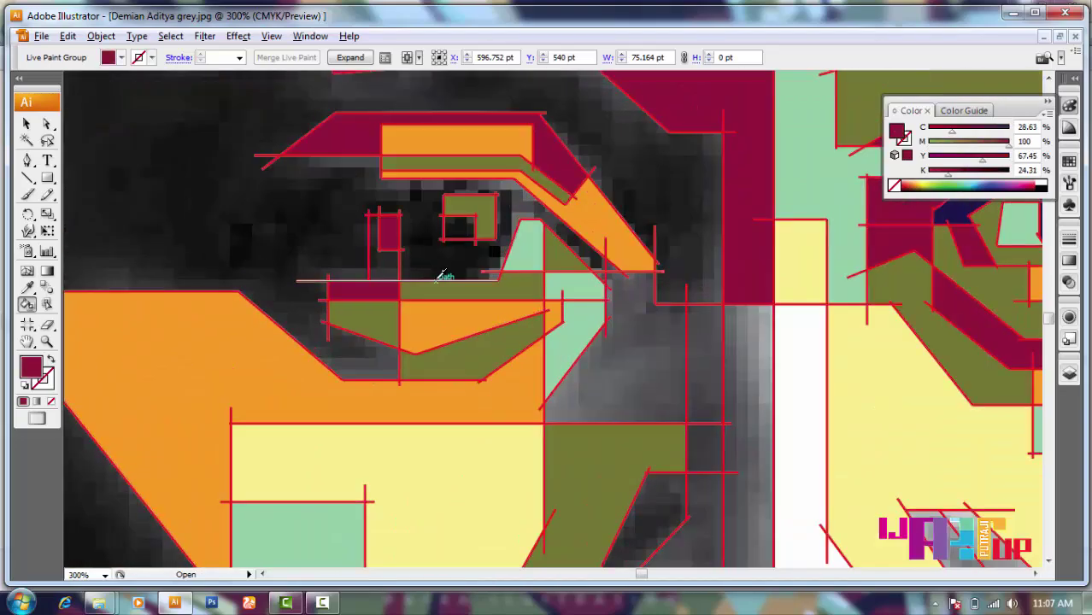
- Pick deep navy and toggle the colour layer's visibility in Layers to compare with the photo
alt+click(604, 246)
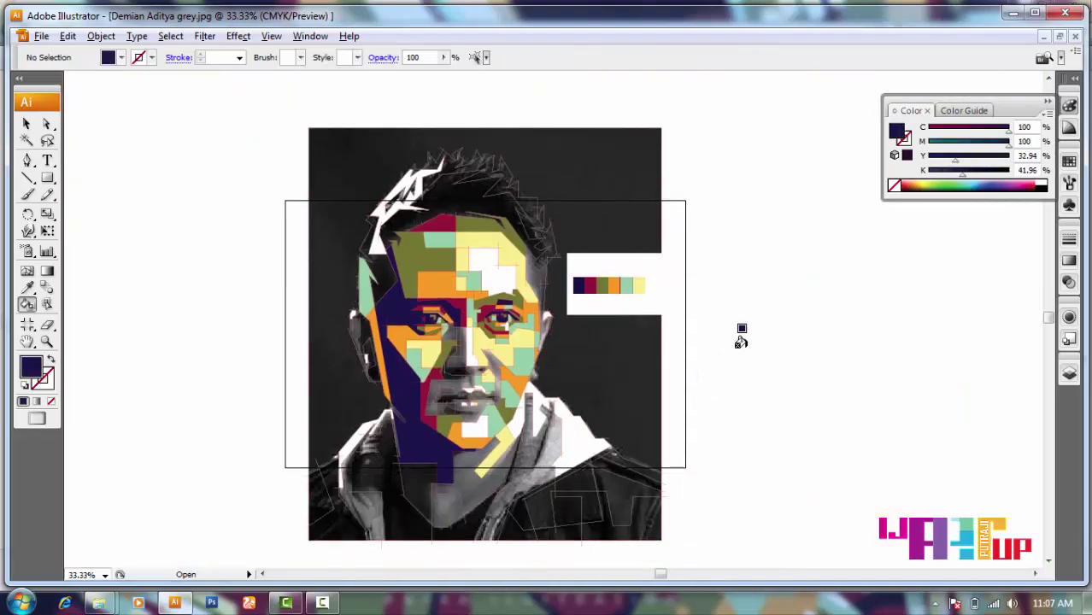
click(1069, 373)
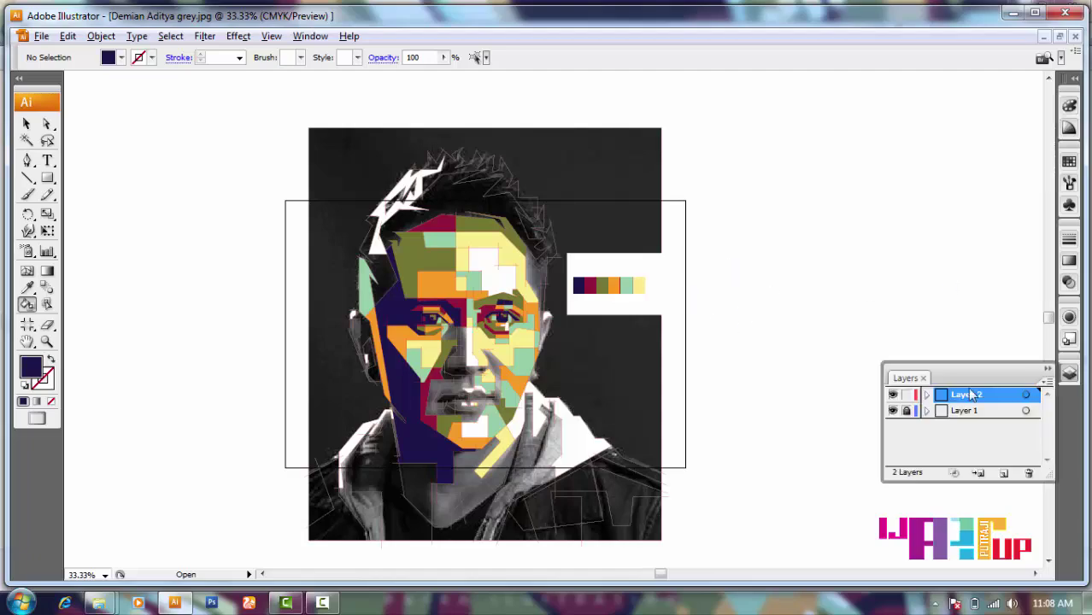
click(893, 394)
click(893, 394)
click(893, 394)
click(893, 394)
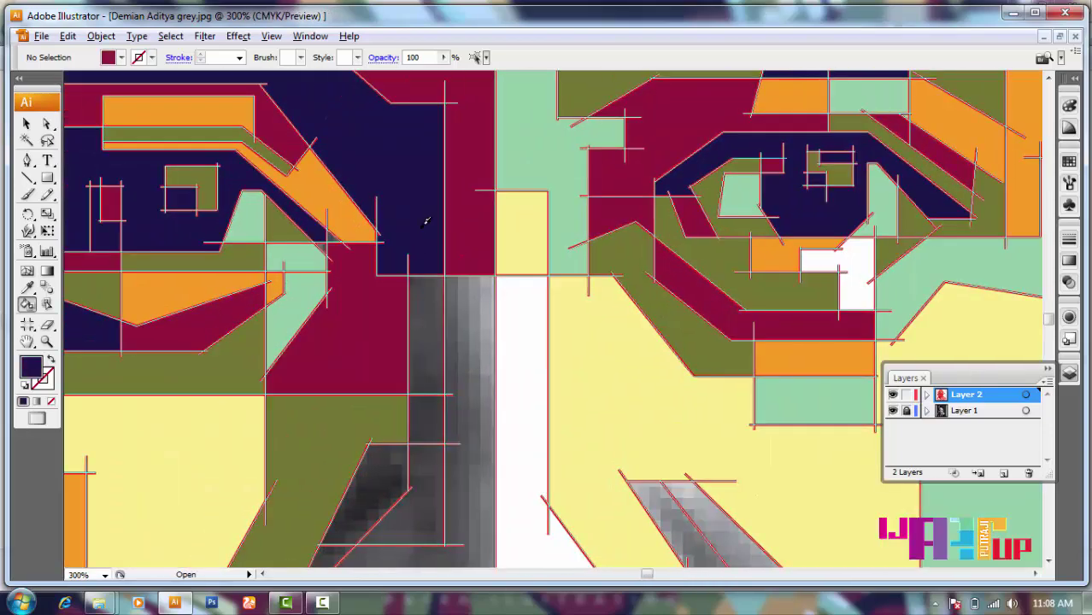
- Fill the dark eye-socket region with navy
scroll(362, 506, down, 3)
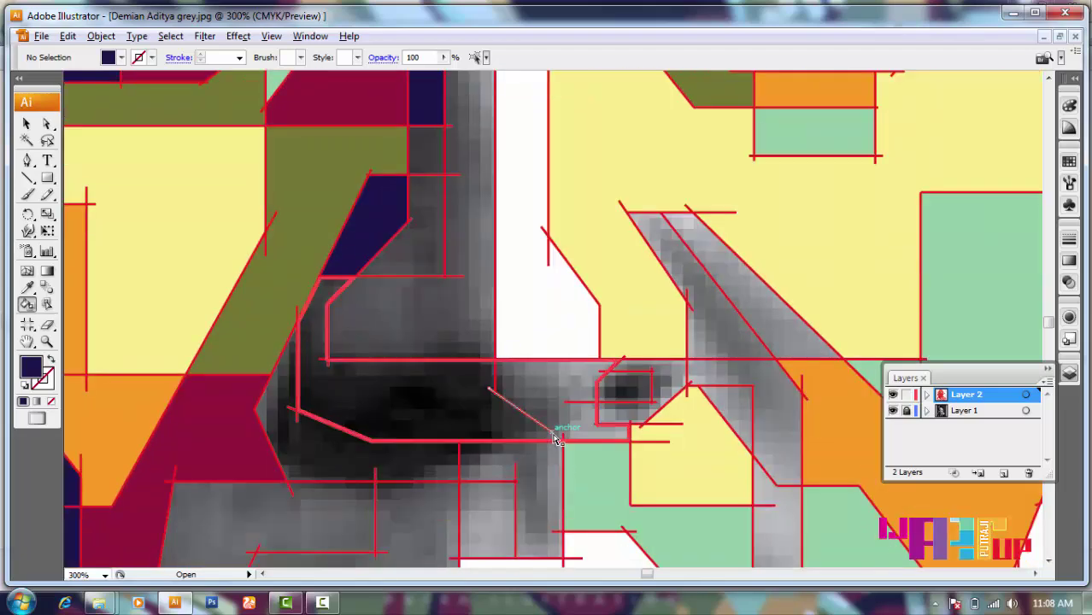
click(453, 395)
scroll(357, 402, down, 2)
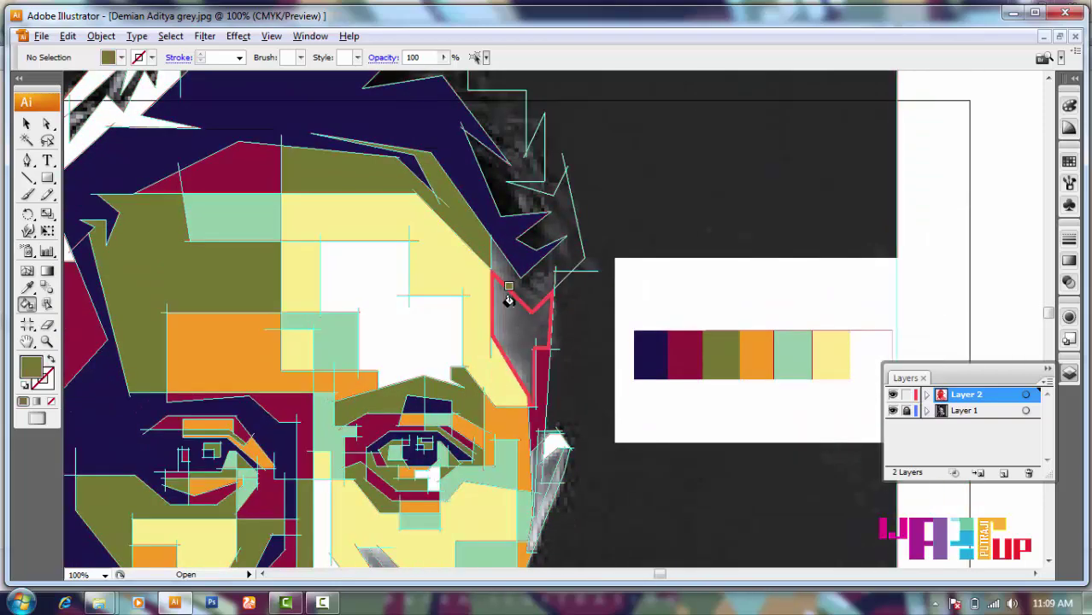
- Zoom out to the whole portrait and paint the narrow strip beside the ear
key(ctrl+minus)
key(ctrl+minus)
key(ctrl+minus)
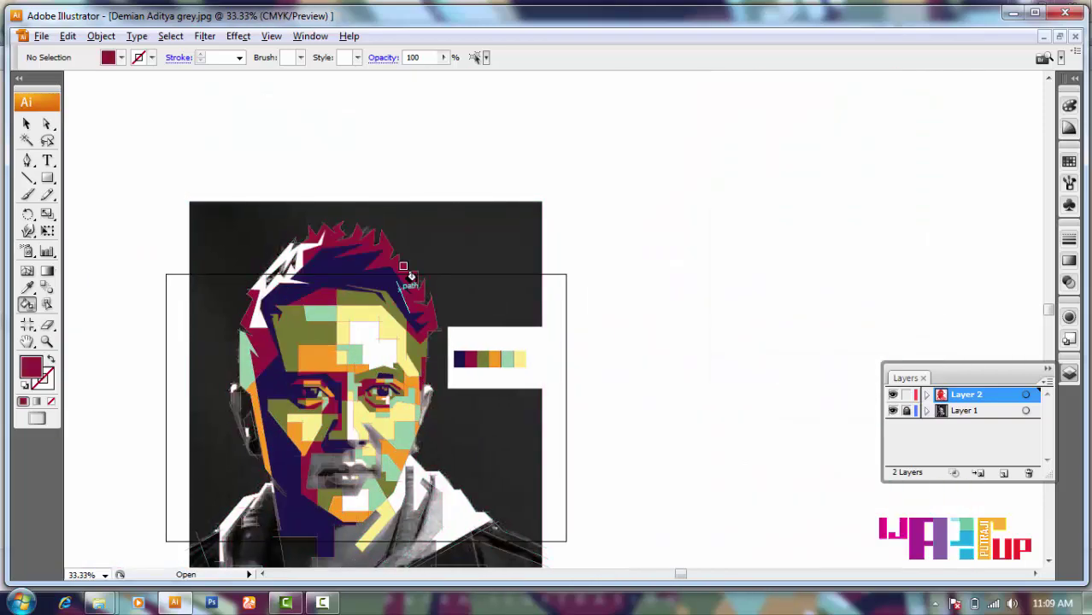
scroll(410, 275, down, 2)
scroll(410, 275, up, 2)
scroll(351, 275, up, 5)
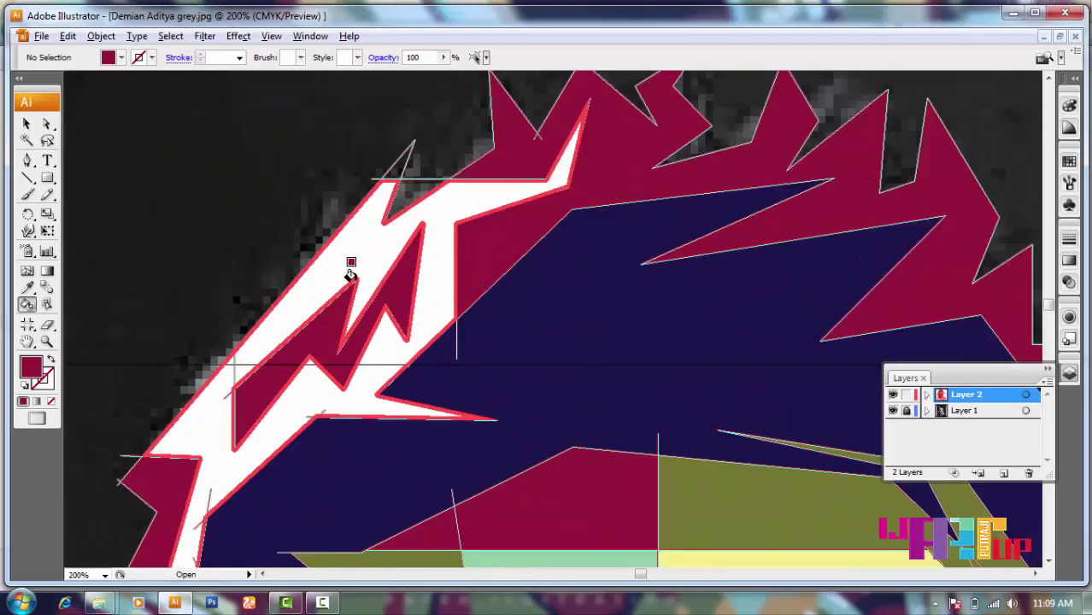
scroll(325, 364, down, 5)
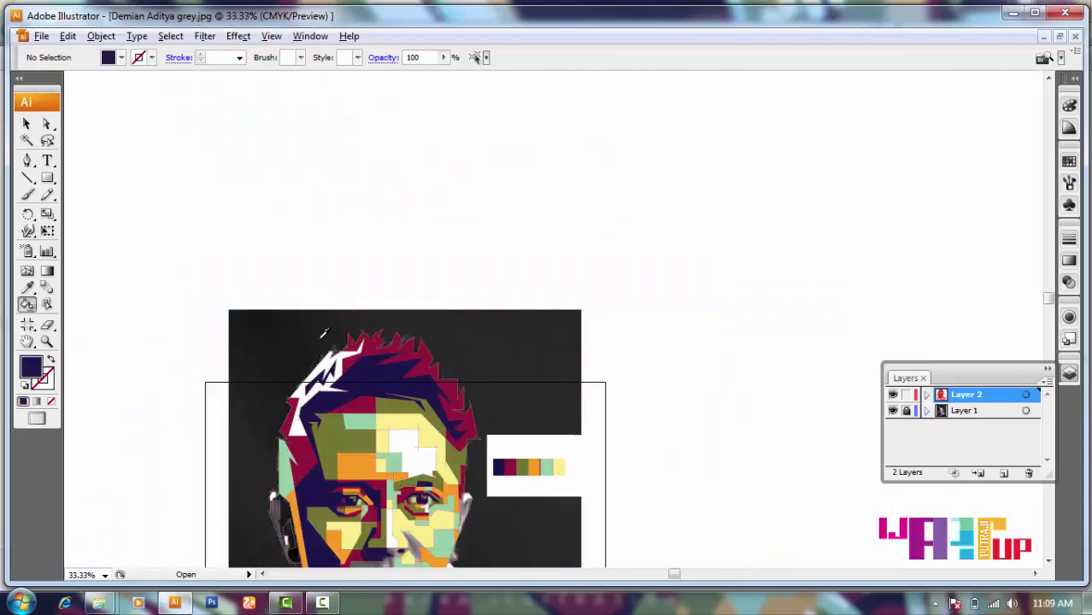
scroll(324, 333, up, 4)
scroll(376, 358, up, 1)
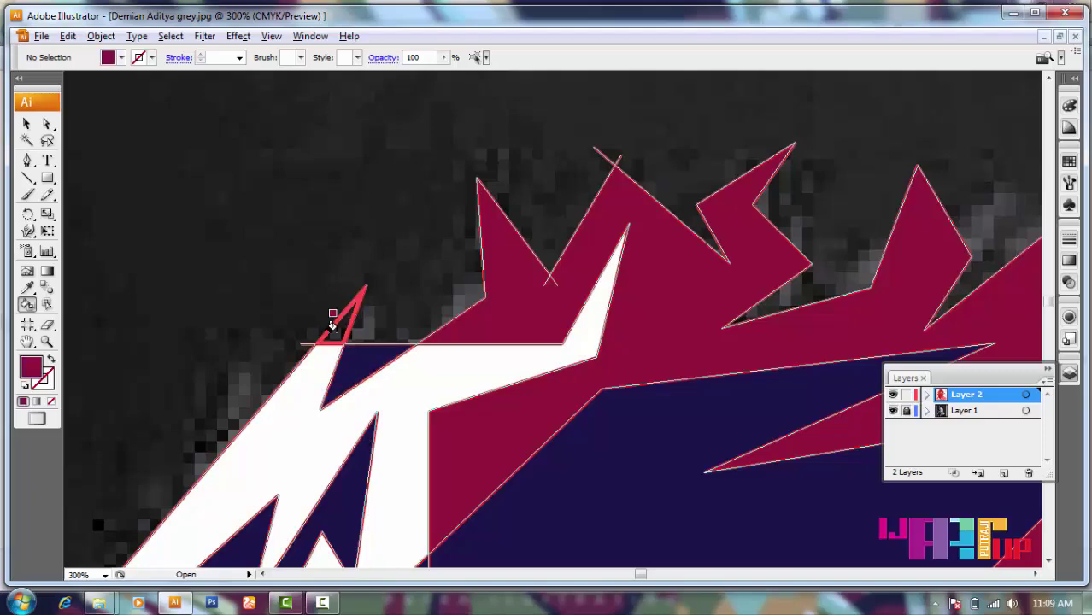
scroll(333, 325, down, 4)
scroll(251, 347, down, 3)
scroll(209, 385, up, 2)
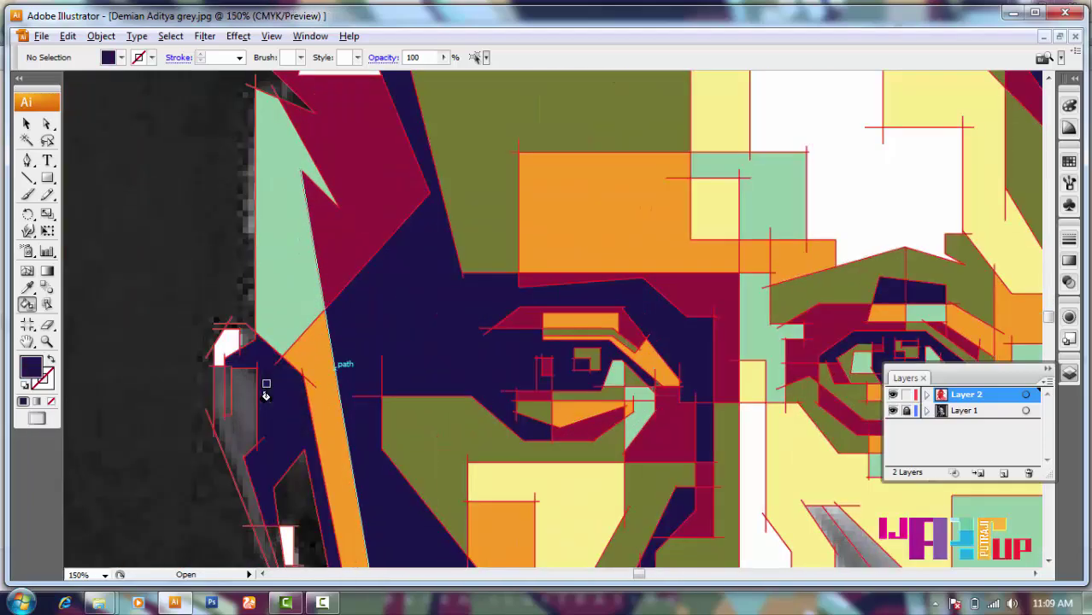
scroll(266, 395, down, 3)
scroll(323, 333, up, 1)
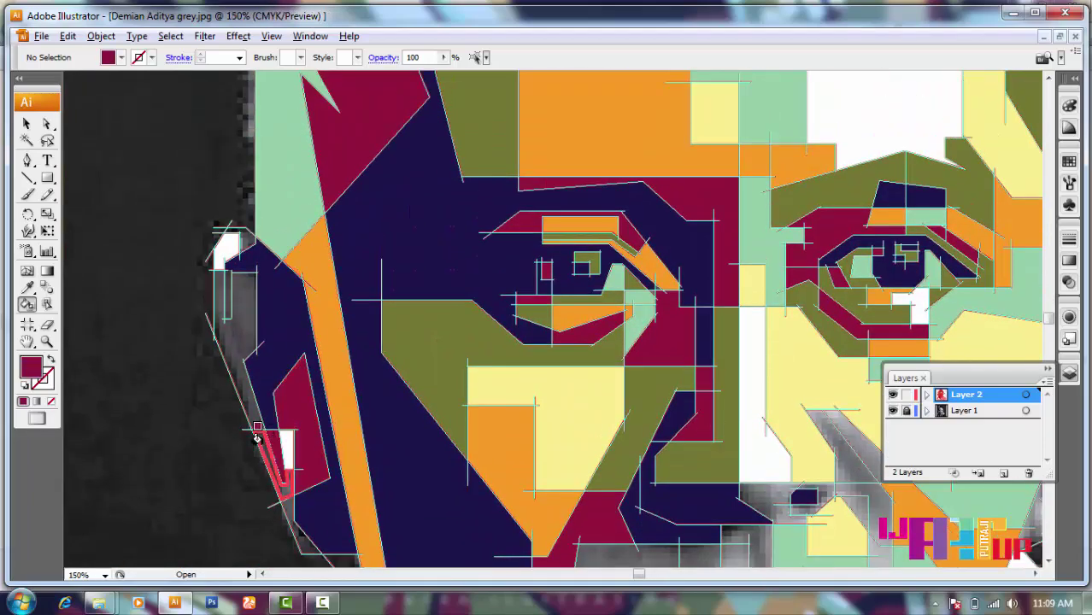
scroll(256, 438, up, 2)
alt+click(403, 354)
- Sample mint green, then olive, for the remaining hair and ear gaps
scroll(342, 376, down, 2)
scroll(295, 402, down, 2)
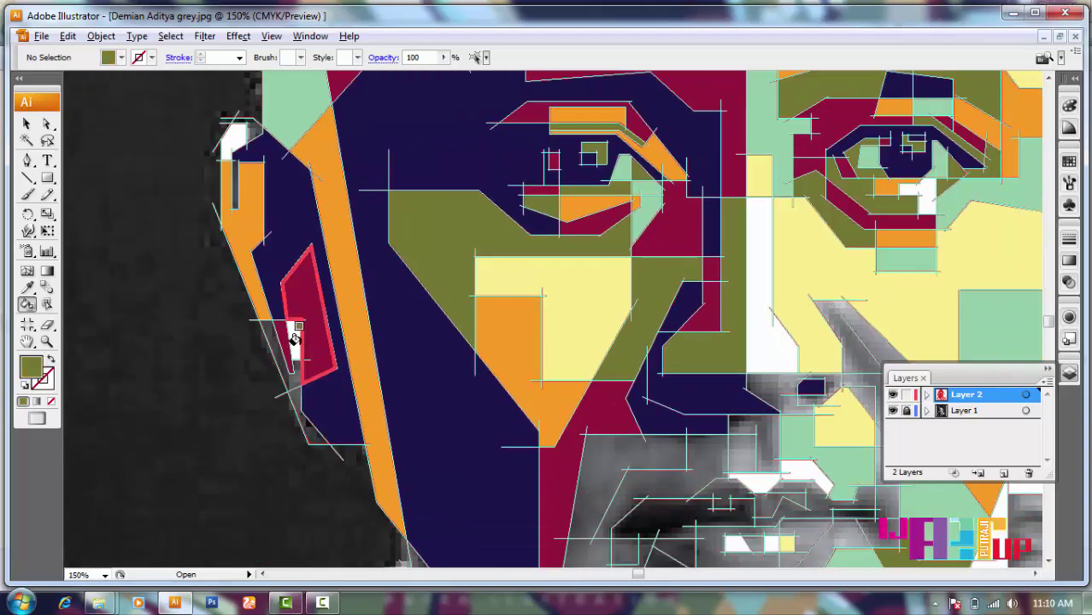
alt+click(313, 149)
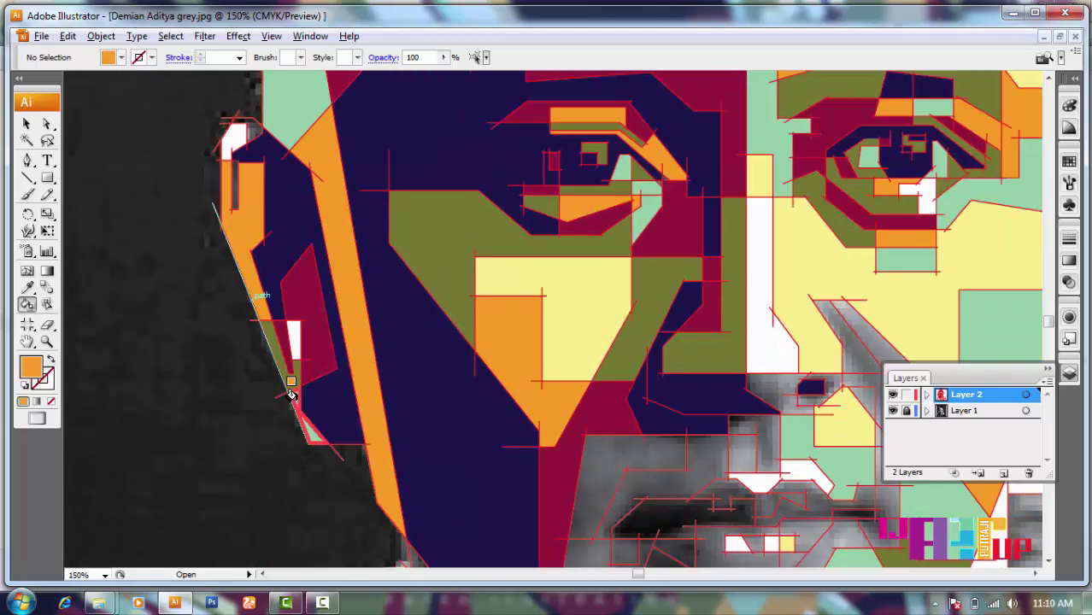
alt+click(280, 347)
scroll(336, 335, up, 2)
scroll(286, 303, down, 2)
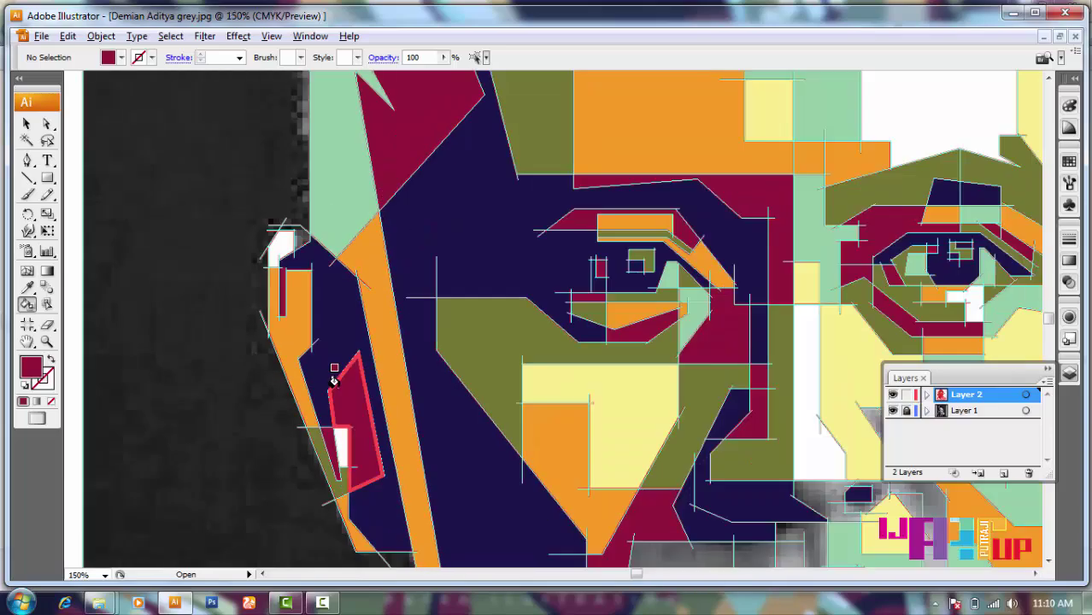
scroll(334, 374, down, 1)
scroll(257, 376, down, 3)
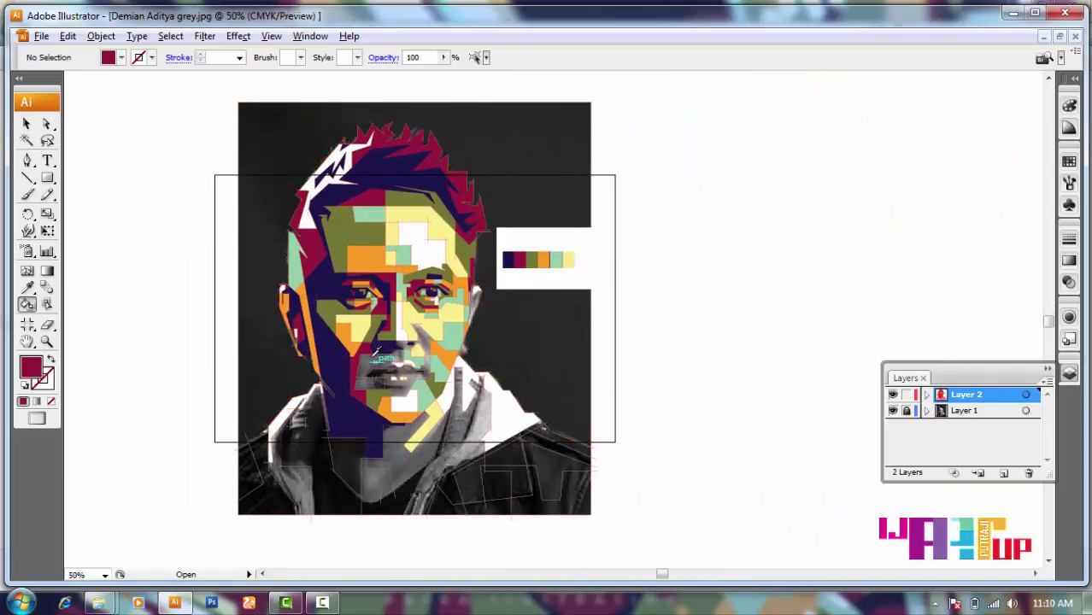
scroll(403, 367, up, 4)
- Fill the small grey cell beside the lips with olive
alt+click(292, 305)
alt+click(342, 279)
scroll(400, 373, up, 1)
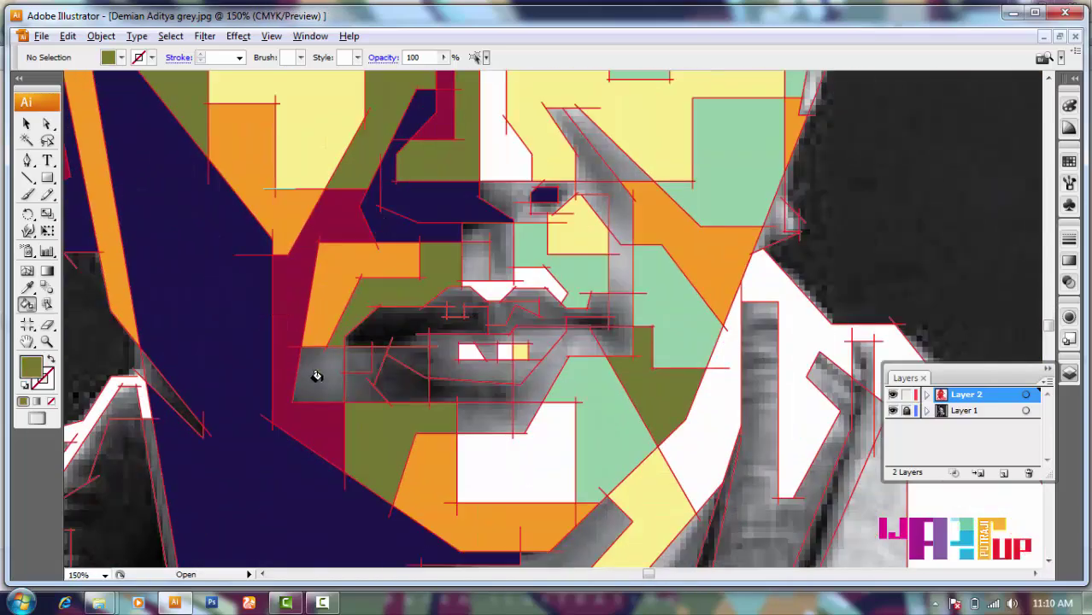
scroll(317, 370, up, 1)
alt+click(835, 371)
scroll(392, 316, down, 2)
alt+click(397, 286)
click(398, 337)
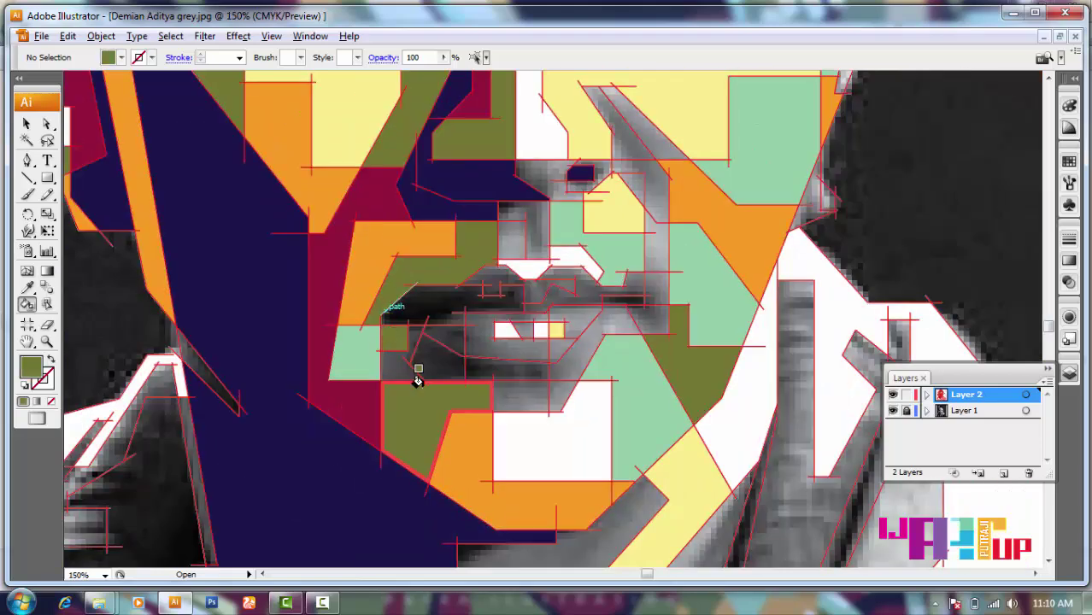
- Fill the lip face maroon and the dark cell beside the mouth navy
key(Left)
scroll(484, 362, up, 1)
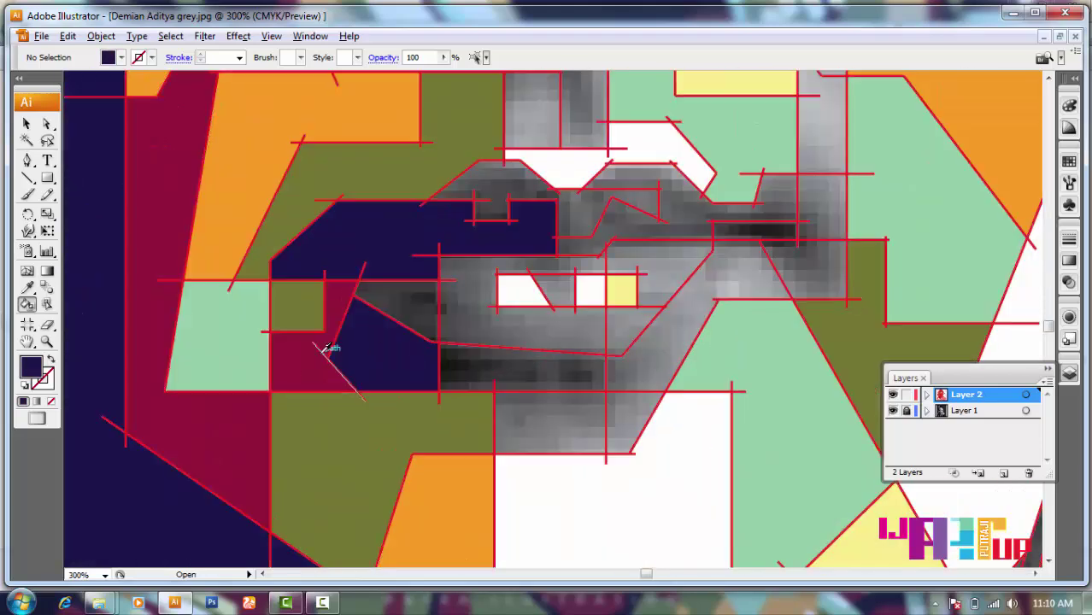
key(Right)
click(481, 373)
scroll(444, 368, right, 2)
scroll(418, 360, up, 1)
alt+click(369, 284)
click(582, 289)
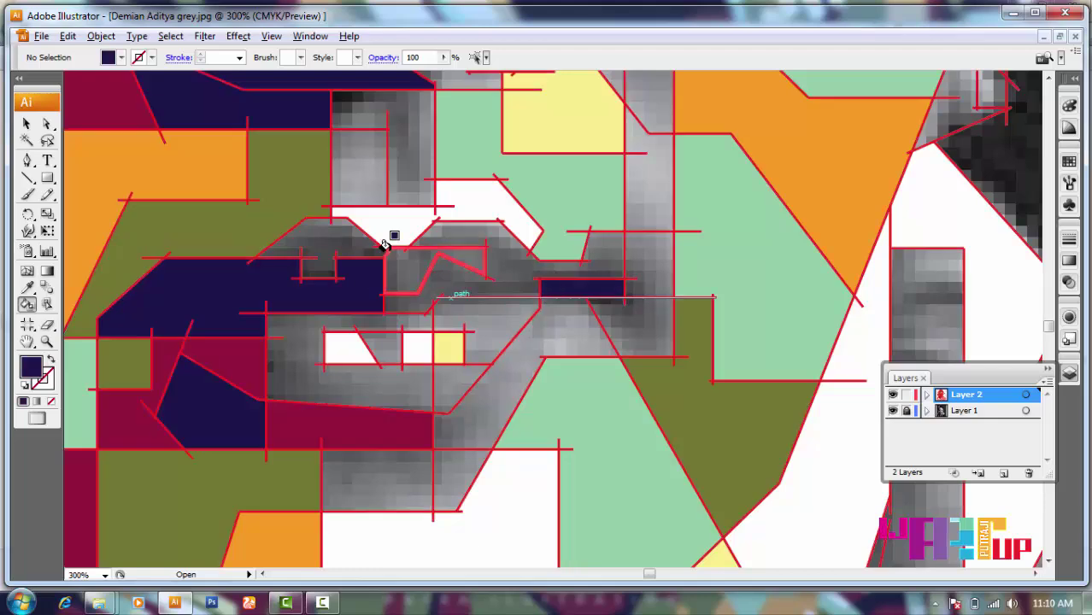
- Fill the grey region above the lips with olive
scroll(342, 339, up, 2)
scroll(177, 487, down, 1)
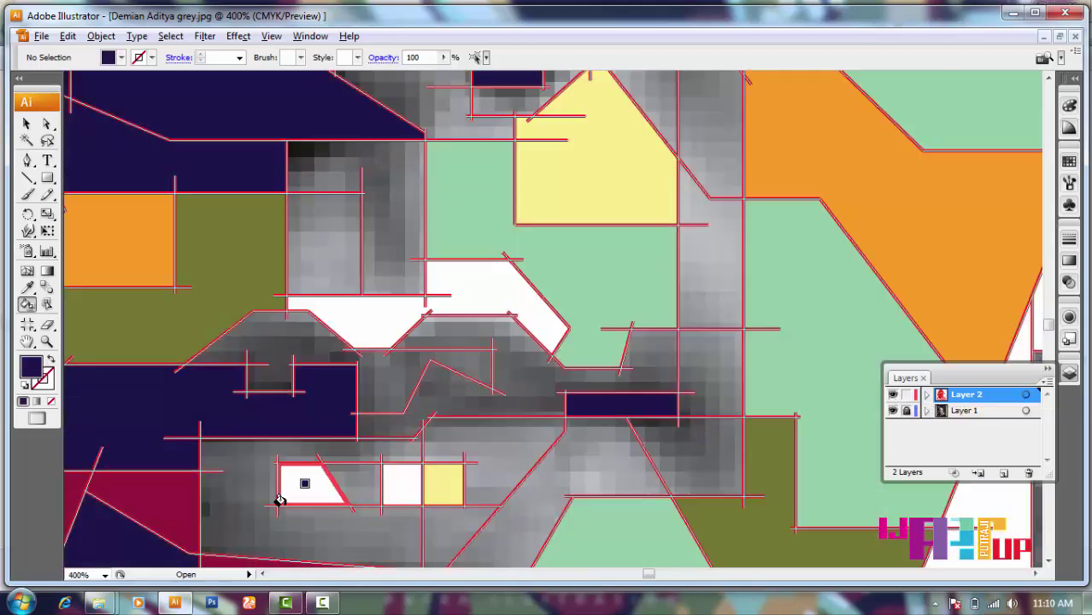
click(532, 377)
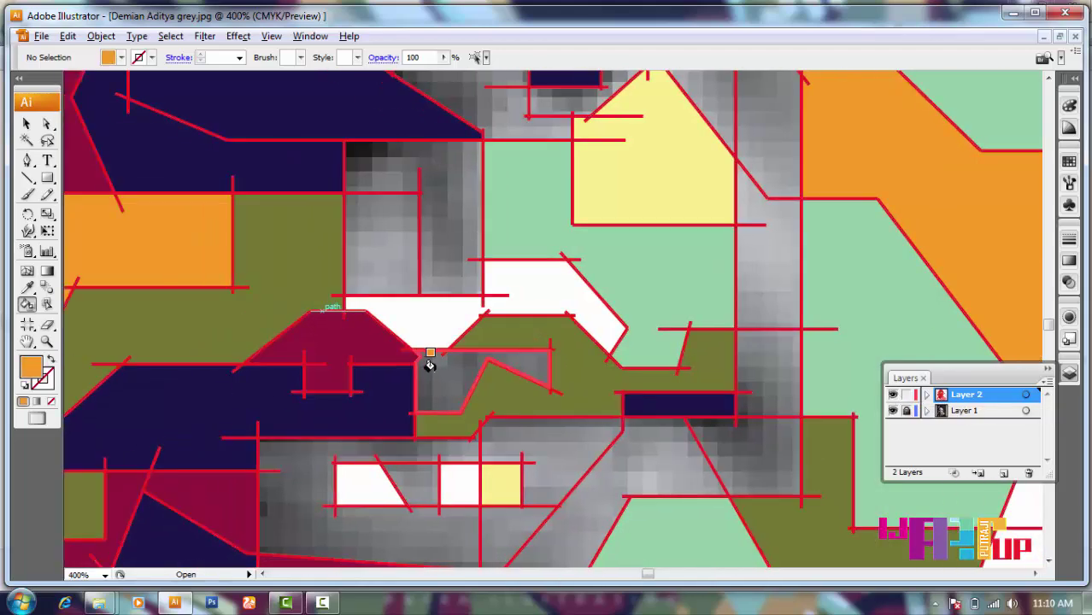
scroll(477, 412, down, 7)
scroll(477, 412, up, 2)
scroll(397, 325, up, 4)
scroll(320, 322, up, 1)
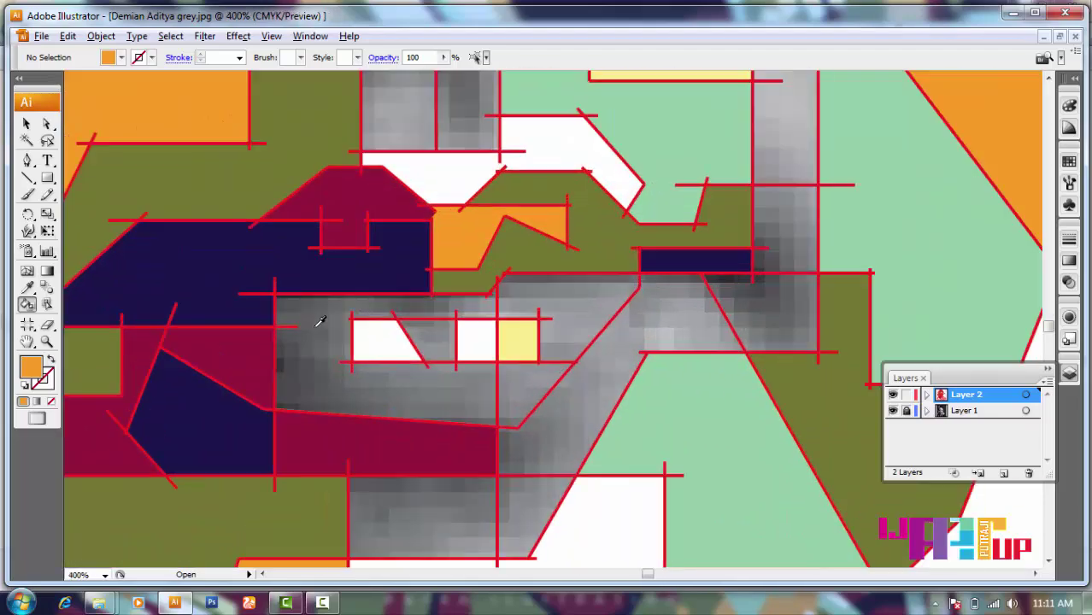
scroll(556, 342, right, 1)
scroll(593, 307, down, 2)
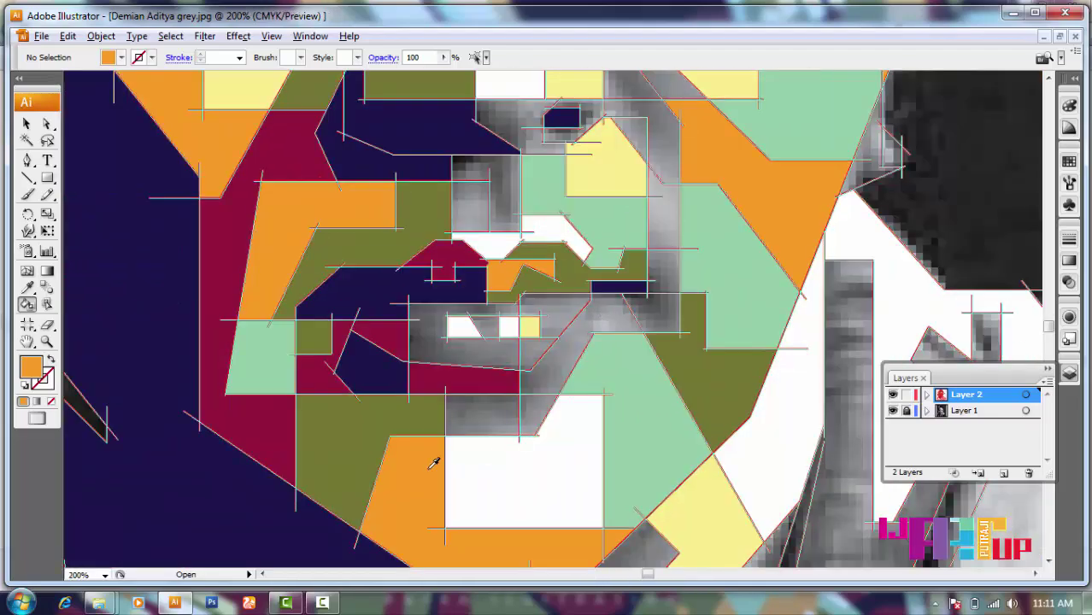
- Fill the grey areas beside the navy bar with maroon
click(612, 185)
scroll(548, 358, up, 1)
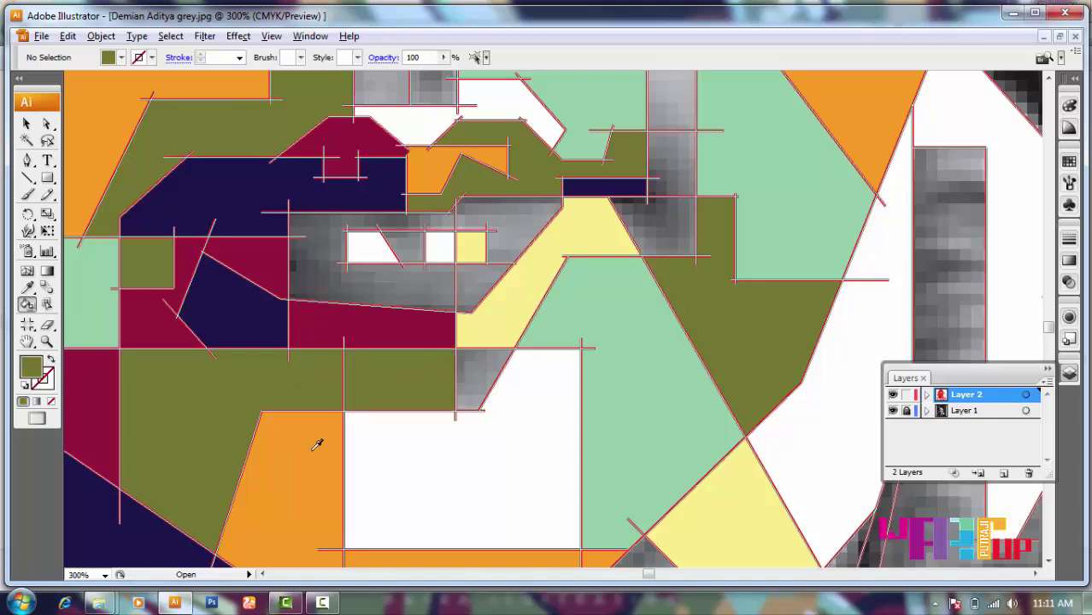
alt+click(317, 444)
scroll(504, 410, up, 2)
key(Left)
scroll(593, 303, up, 1)
click(645, 308)
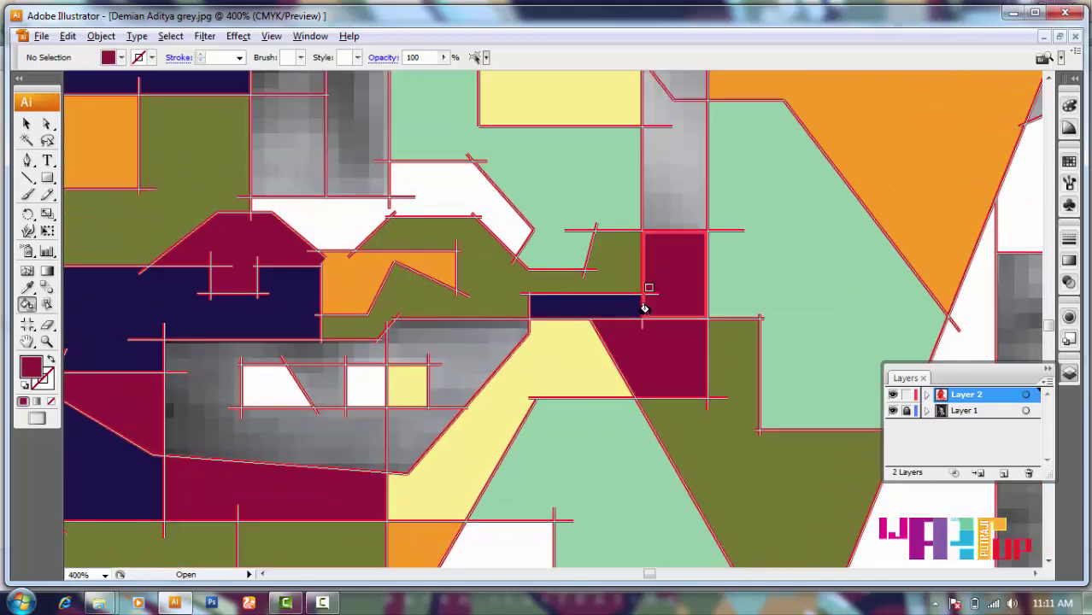
scroll(645, 308, down, 5)
scroll(629, 320, up, 4)
scroll(629, 320, up, 1)
- Fill the grey region beside the mouth with orange
key(Right)
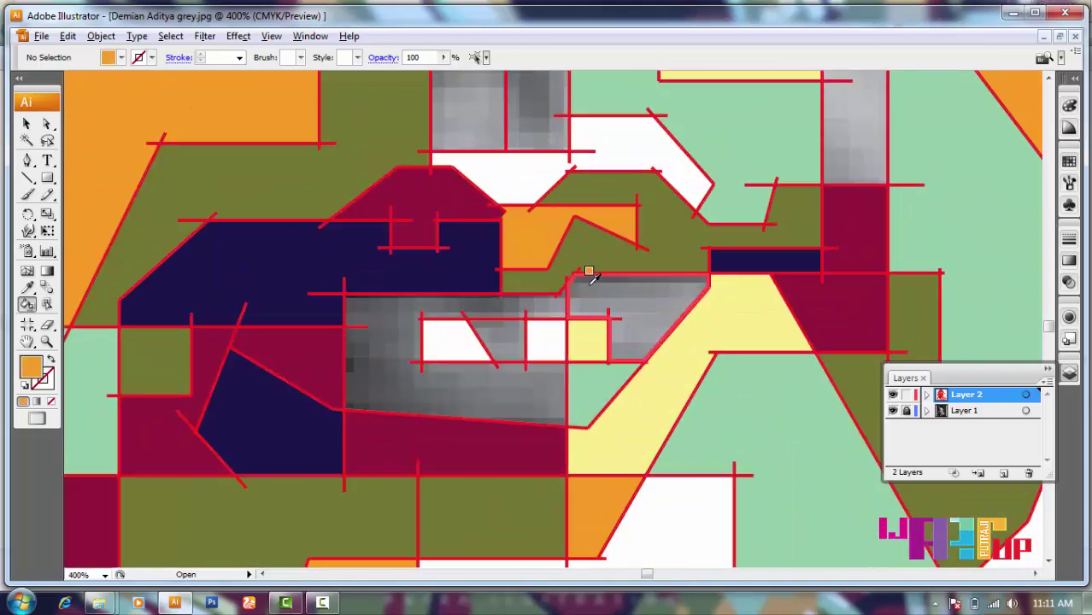
click(589, 278)
scroll(642, 285, down, 3)
key(Left)
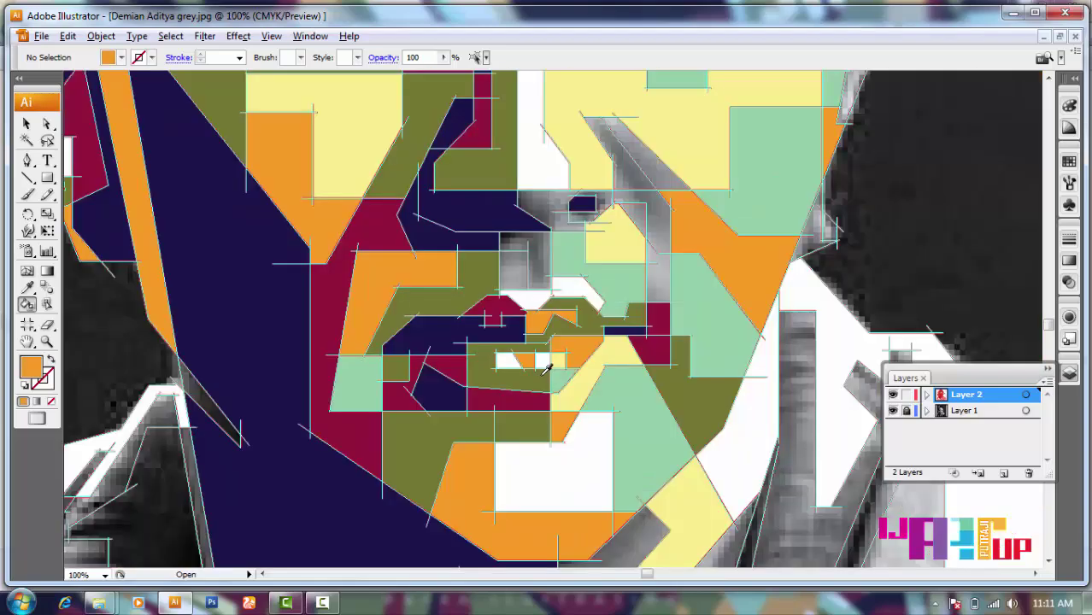
scroll(642, 285, down, 2)
scroll(770, 280, up, 3)
scroll(364, 289, up, 1)
- Fill the grey L-shaped area maroon and the block beside it orange
key(Left)
click(364, 289)
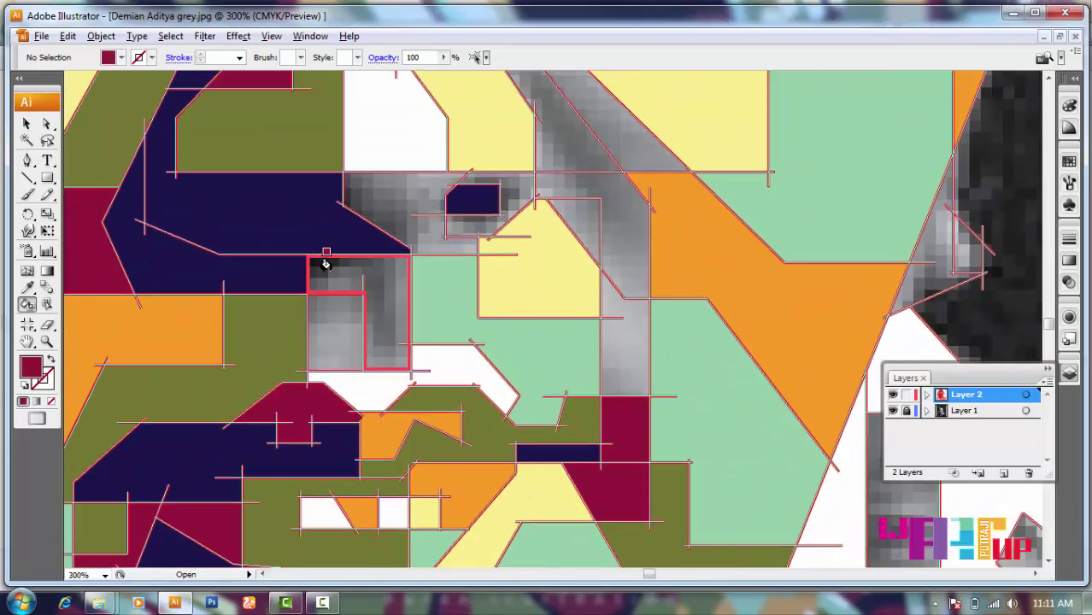
key(Right)
click(335, 333)
- Fill the grey area beside the nose with light yellow
drag(609, 334, 572, 327)
key(Left)
click(572, 327)
scroll(585, 268, up, 2)
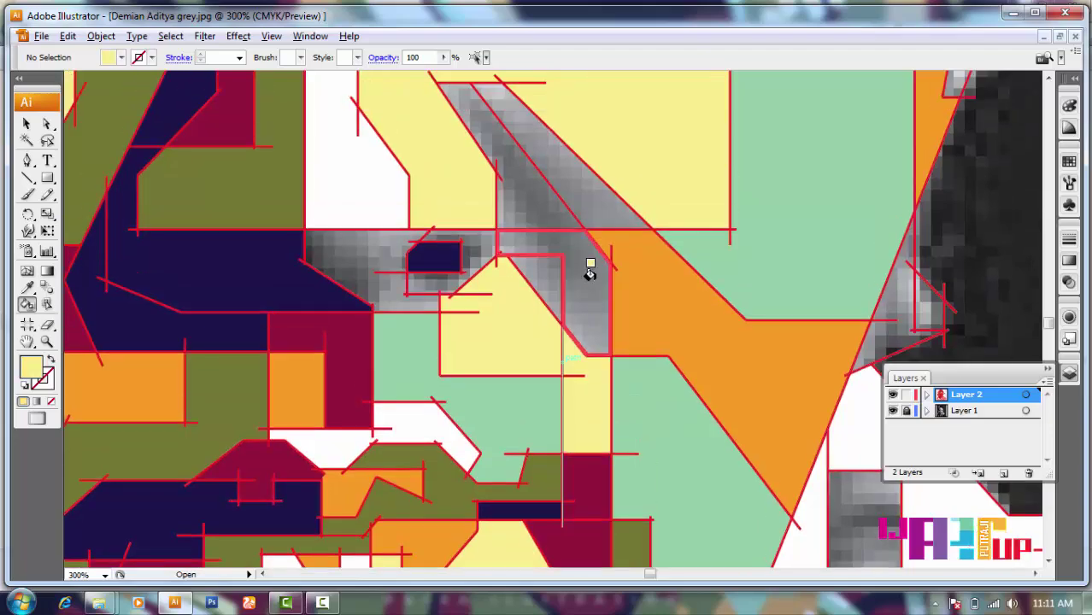
scroll(595, 294, up, 3)
key(Left)
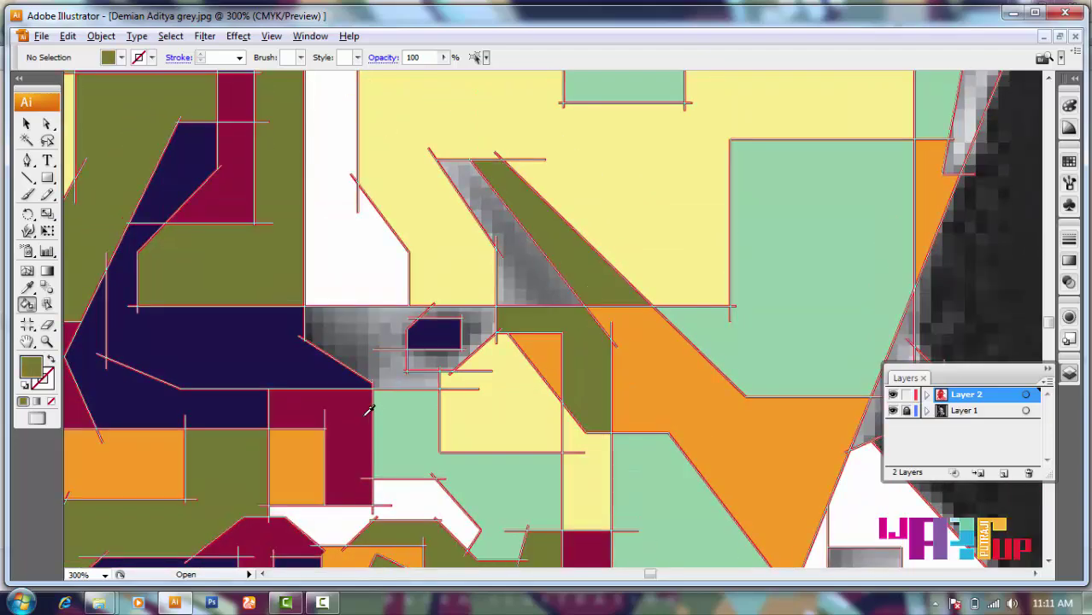
scroll(761, 332, down, 4)
scroll(761, 332, down, 2)
scroll(487, 317, down, 2)
scroll(494, 325, up, 9)
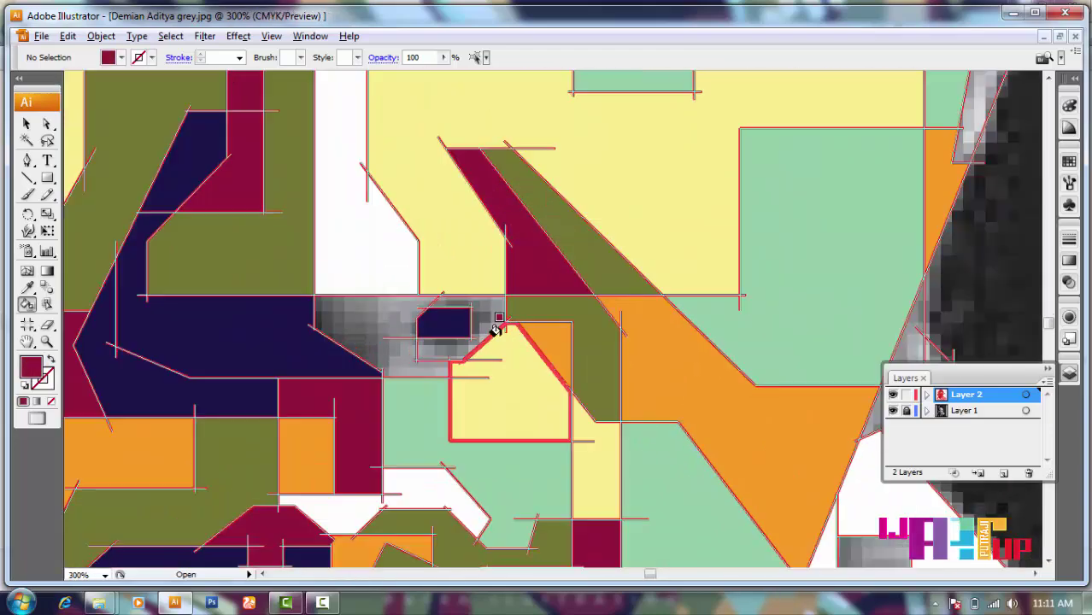
scroll(452, 313, left, 2)
scroll(584, 310, left, 1)
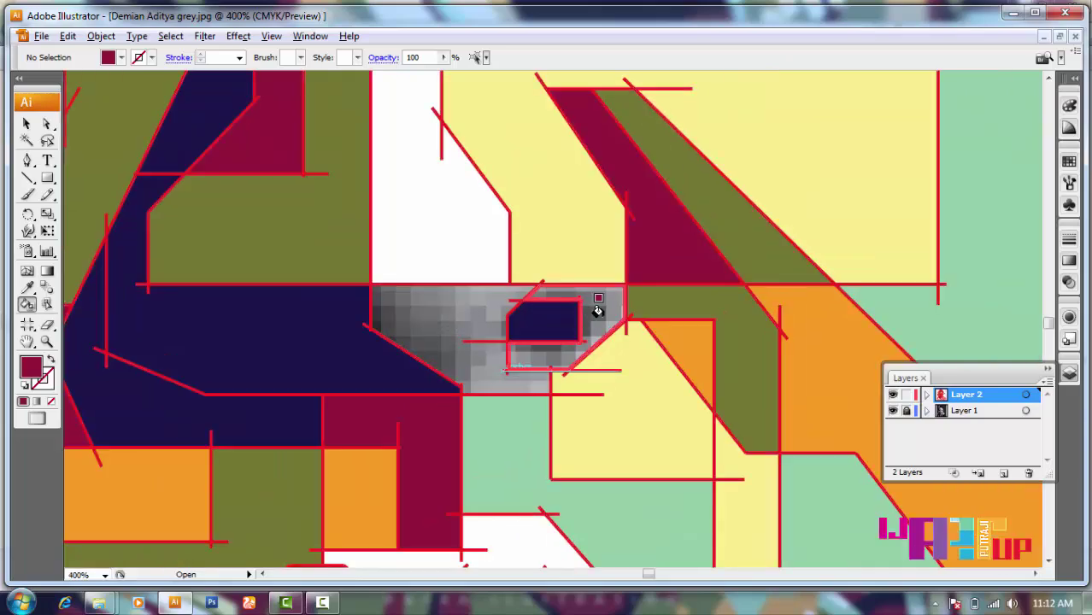
key(Right)
- Fill the cheek strip under the white patch navy and the narrow cheek strip orange
scroll(514, 417, down, 4)
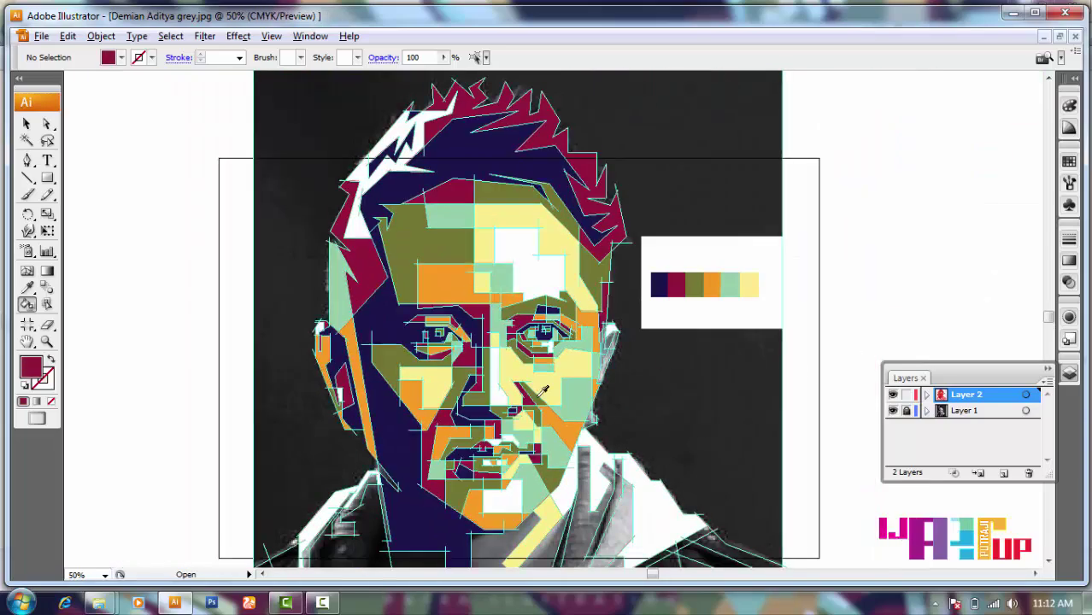
scroll(529, 247, up, 2)
scroll(529, 247, up, 4)
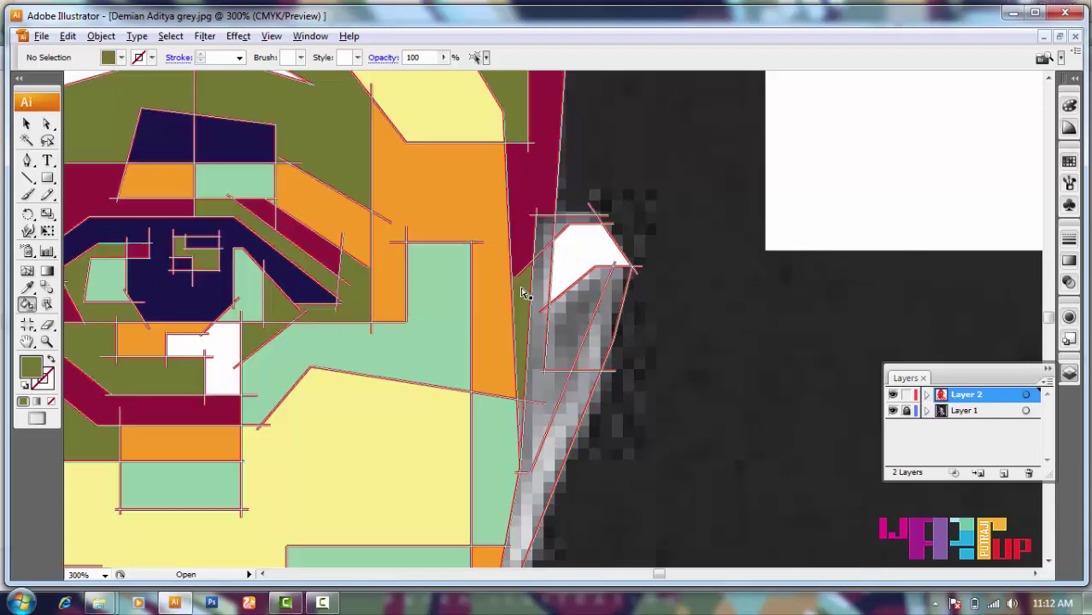
scroll(500, 334, right, 2)
scroll(513, 282, right, 2)
key(Left)
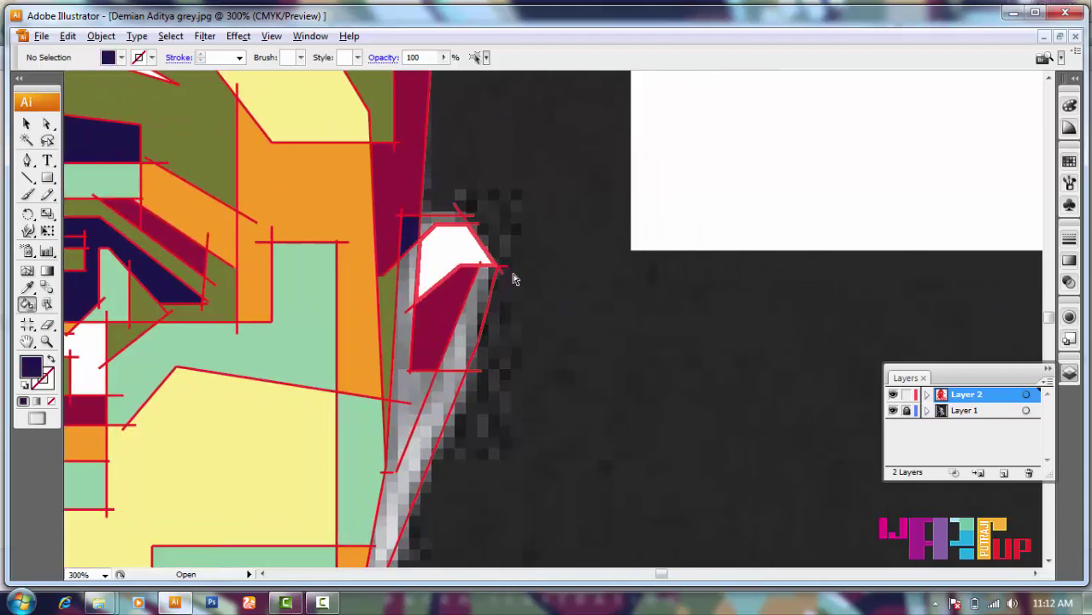
scroll(504, 299, left, 1)
click(494, 315)
scroll(494, 314, left, 2)
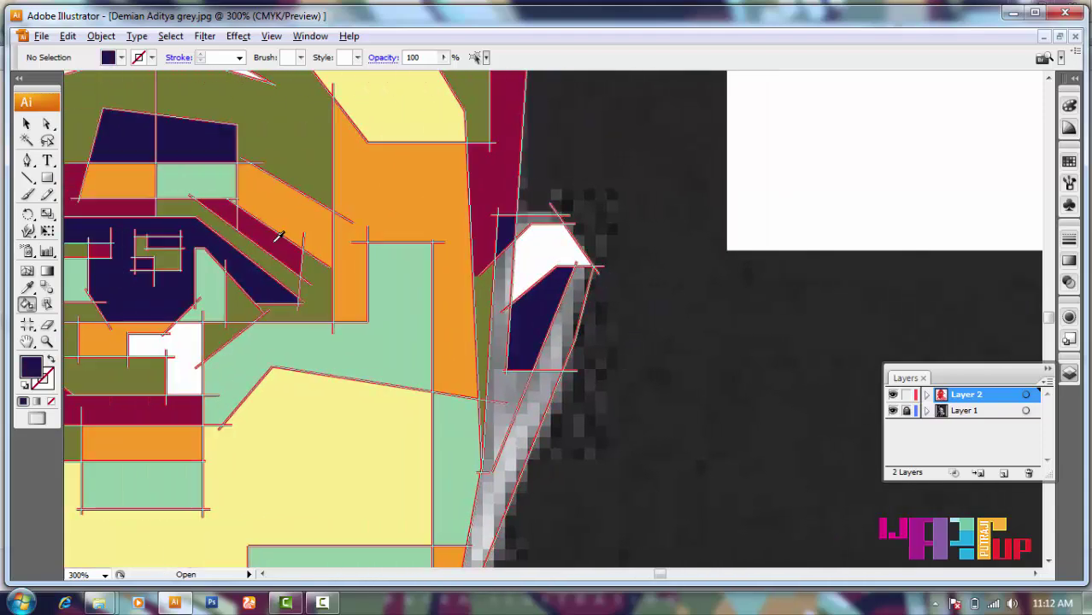
click(568, 316)
scroll(513, 333, down, 2)
scroll(298, 369, down, 2)
- Cycle the paint swatch through yellow, mint green and maroon along the right cheek edge
key(Right)
key(Right)
scroll(361, 345, up, 2)
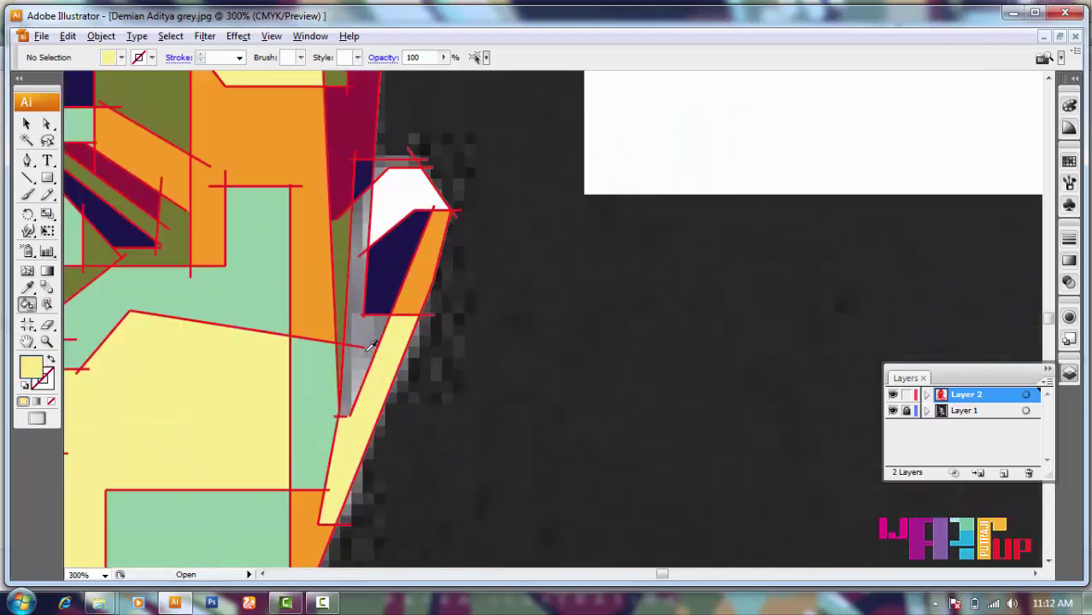
scroll(342, 360, left, 2)
key(Left)
scroll(437, 339, down, 2)
scroll(437, 339, up, 4)
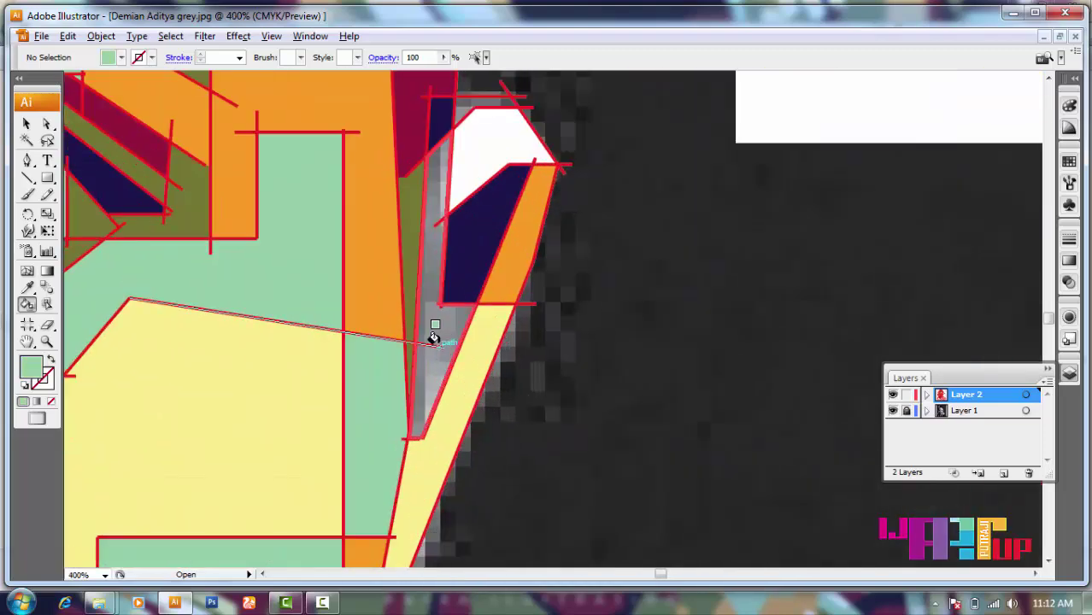
key(Left)
key(Left)
key(Left)
scroll(431, 303, down, 1)
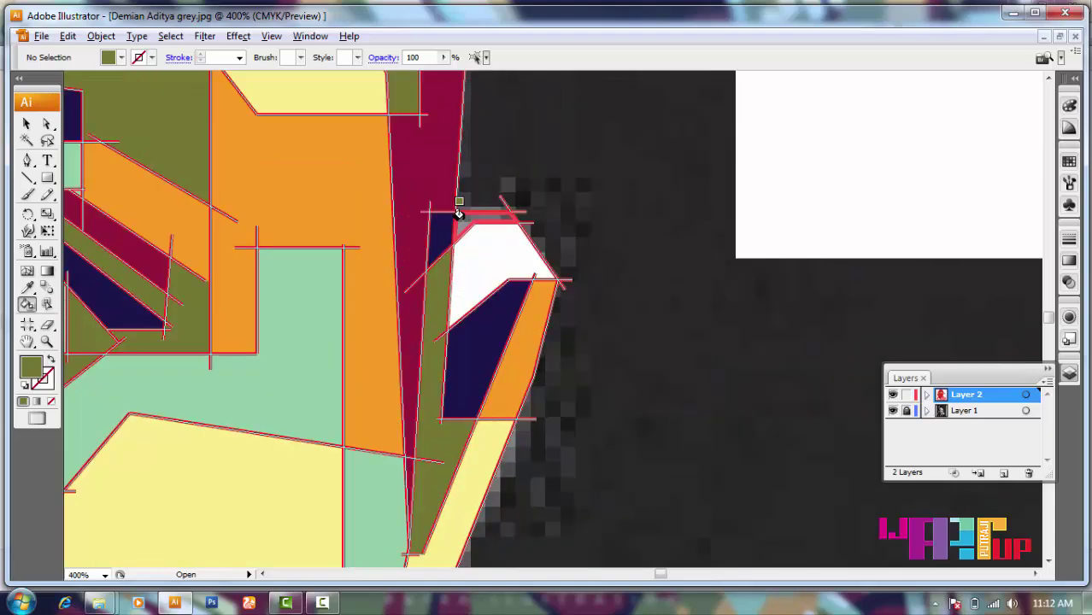
scroll(453, 256, down, 3)
scroll(715, 407, down, 3)
scroll(459, 423, up, 2)
- Fill the grey area by the chin with mint green
scroll(459, 423, up, 1)
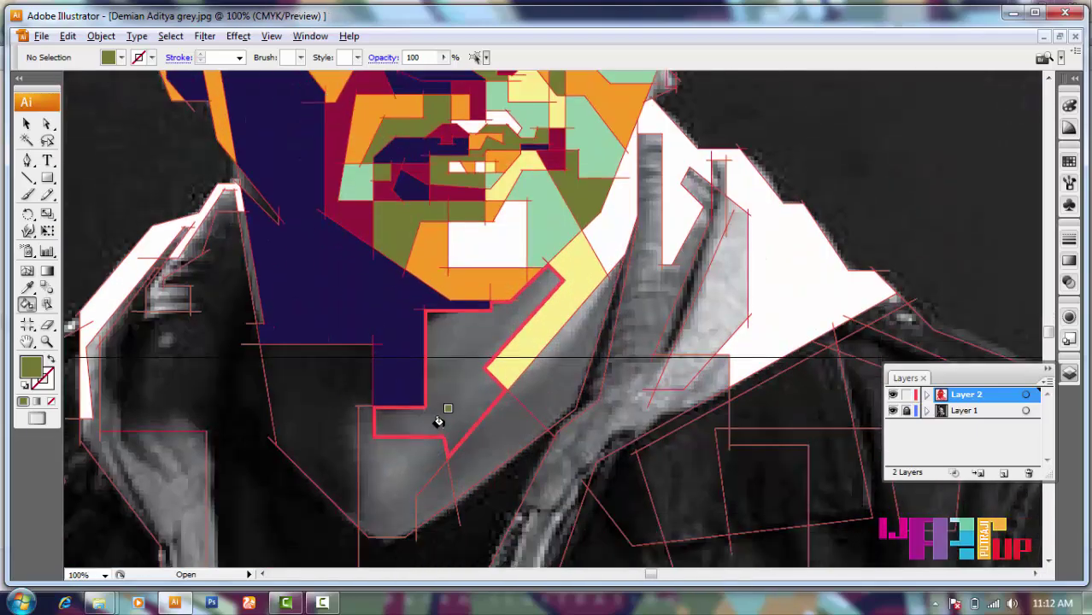
key(Left)
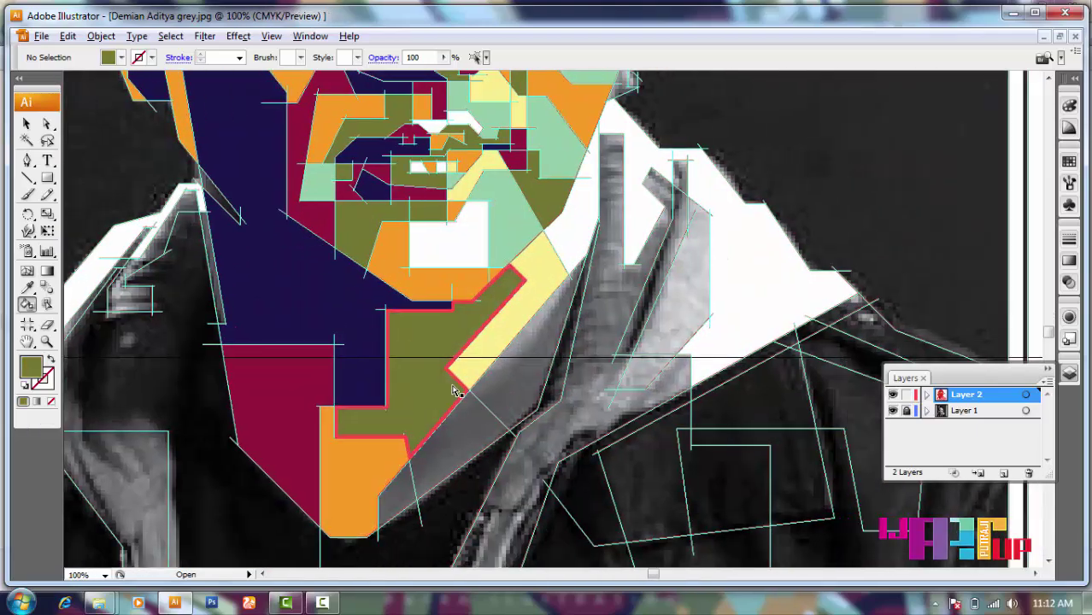
scroll(432, 332, down, 3)
scroll(484, 305, up, 3)
click(484, 305)
scroll(378, 361, right, 2)
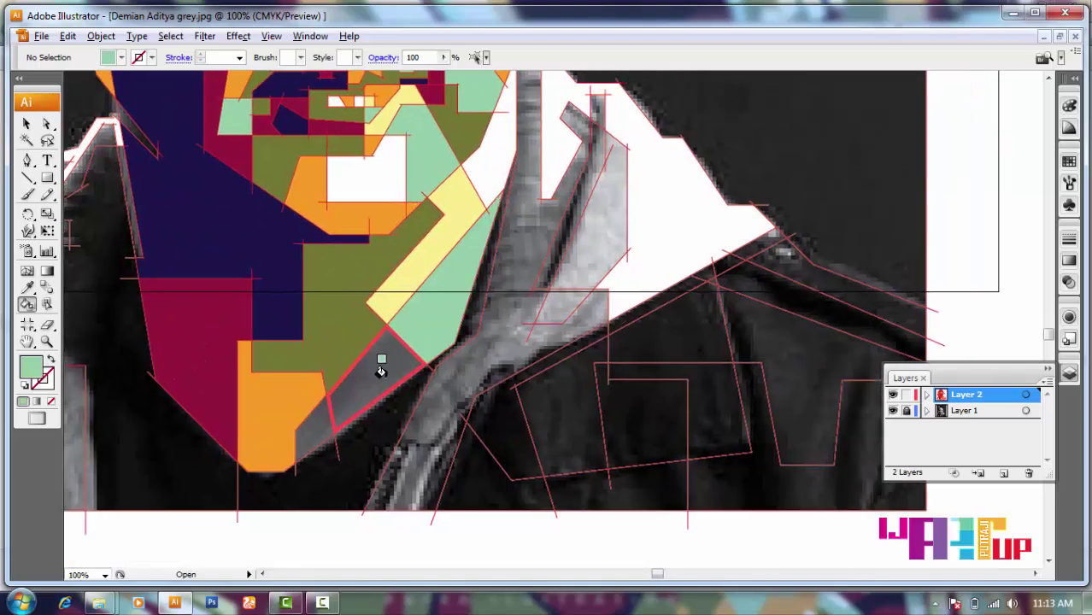
- Fill the black region below the chin with navy
key(Left)
scroll(636, 384, down, 5)
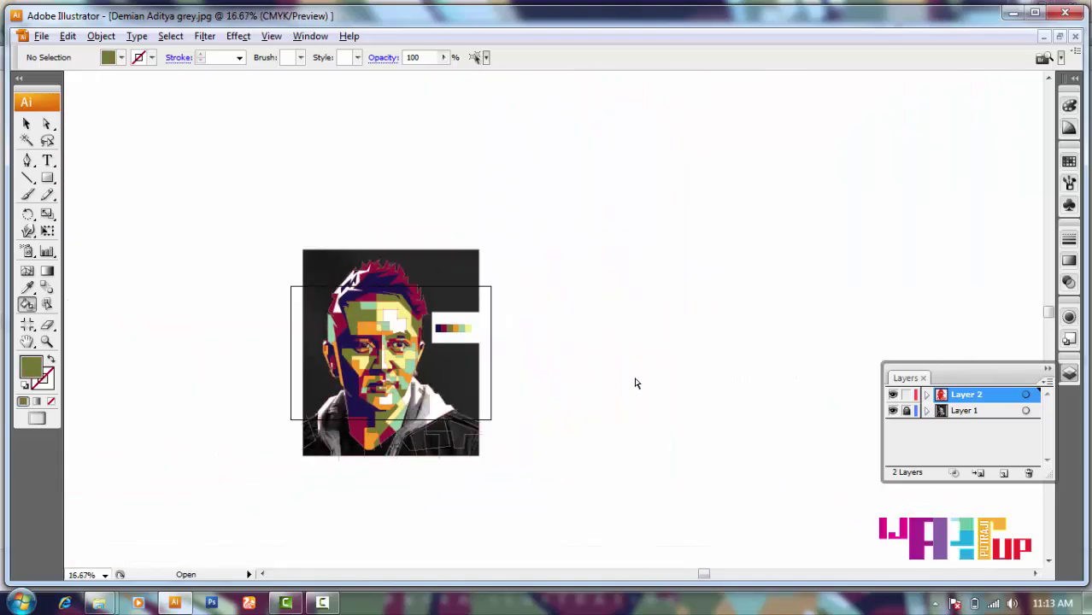
scroll(410, 438, up, 3)
key(Left)
scroll(486, 482, right, 1)
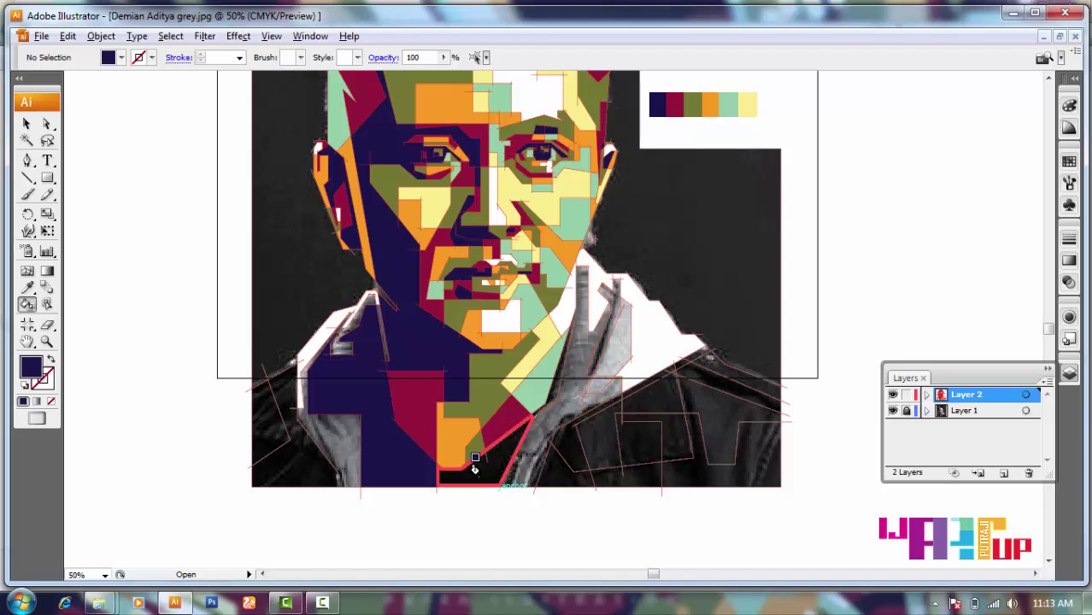
click(475, 468)
scroll(475, 469, right, 1)
scroll(475, 444, up, 1)
- Fill two dark collar faces, one navy and one maroon
key(Right)
scroll(468, 477, down, 1)
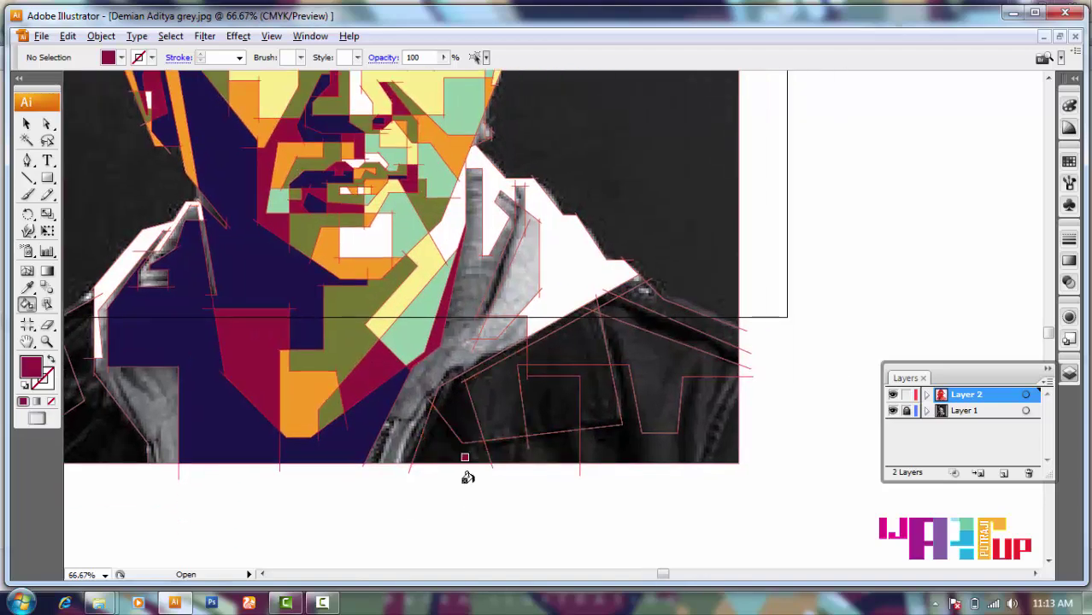
scroll(467, 476, left, 2)
key(Left)
click(517, 402)
key(Right)
click(536, 451)
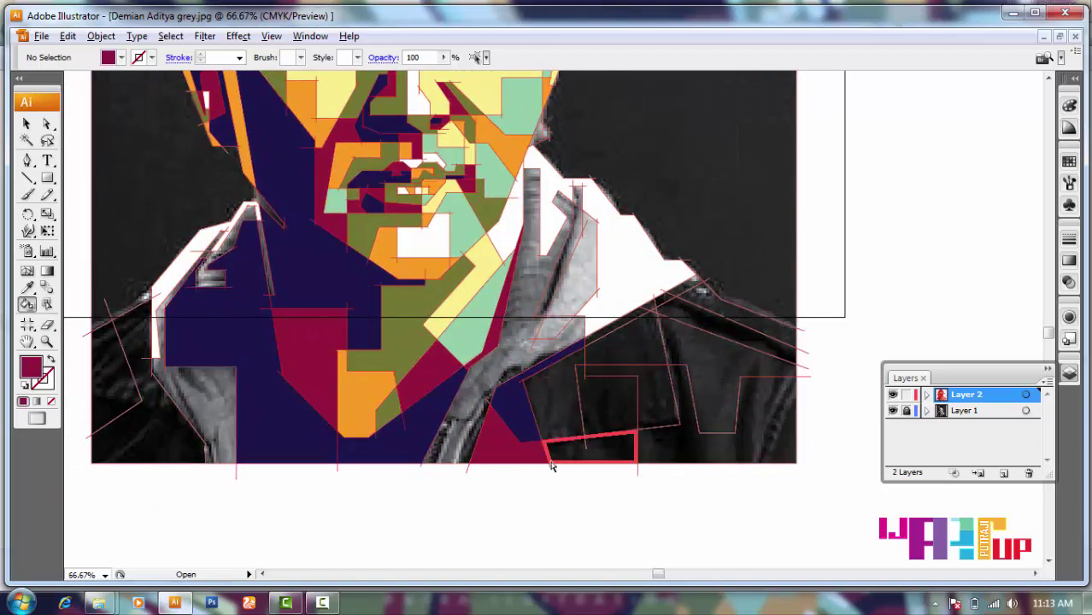
scroll(551, 466, up, 2)
scroll(512, 385, right, 1)
- Paint the face by the thumb yellow
key(Left)
click(494, 358)
scroll(427, 367, up, 1)
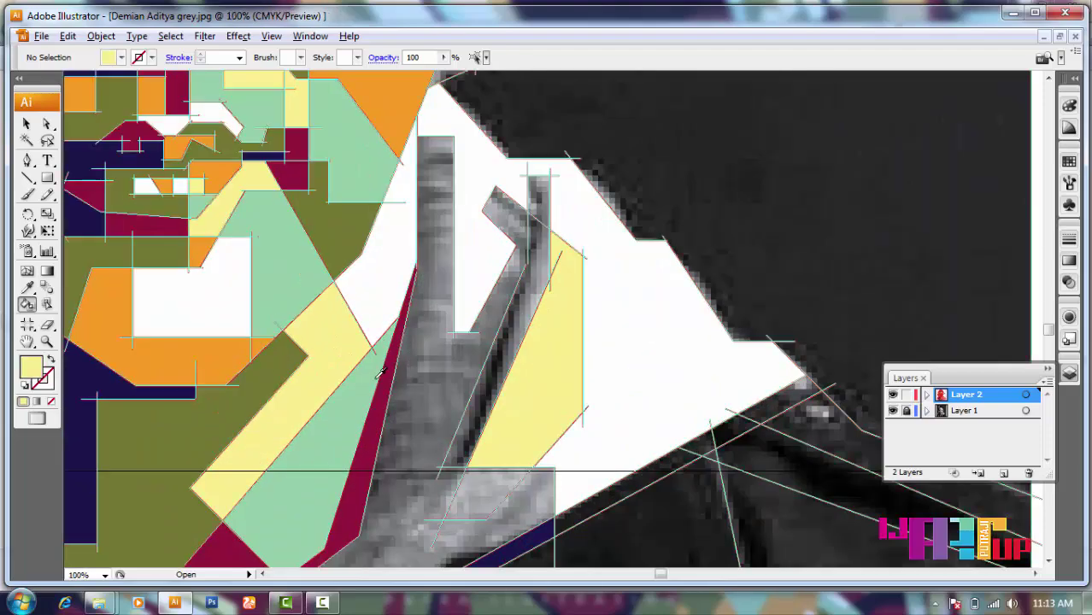
scroll(380, 372, down, 2)
- Cycle the swatches to olive and fill the lower-right jacket region olive
scroll(380, 372, down, 1)
key(Left)
scroll(381, 372, down, 2)
scroll(325, 412, up, 4)
key(Left)
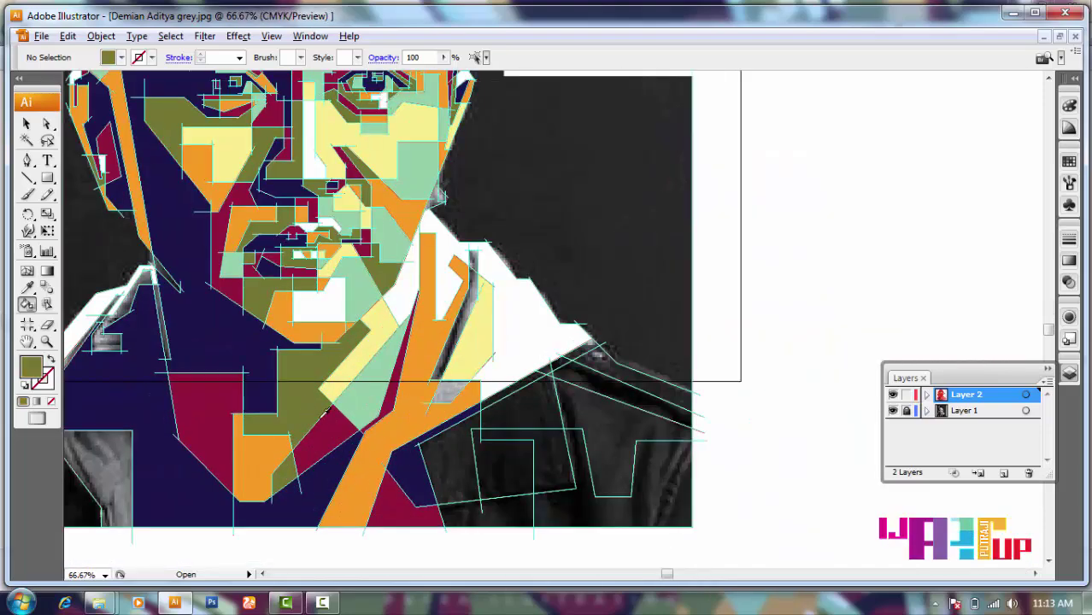
scroll(325, 412, down, 4)
scroll(421, 447, up, 5)
key(Left)
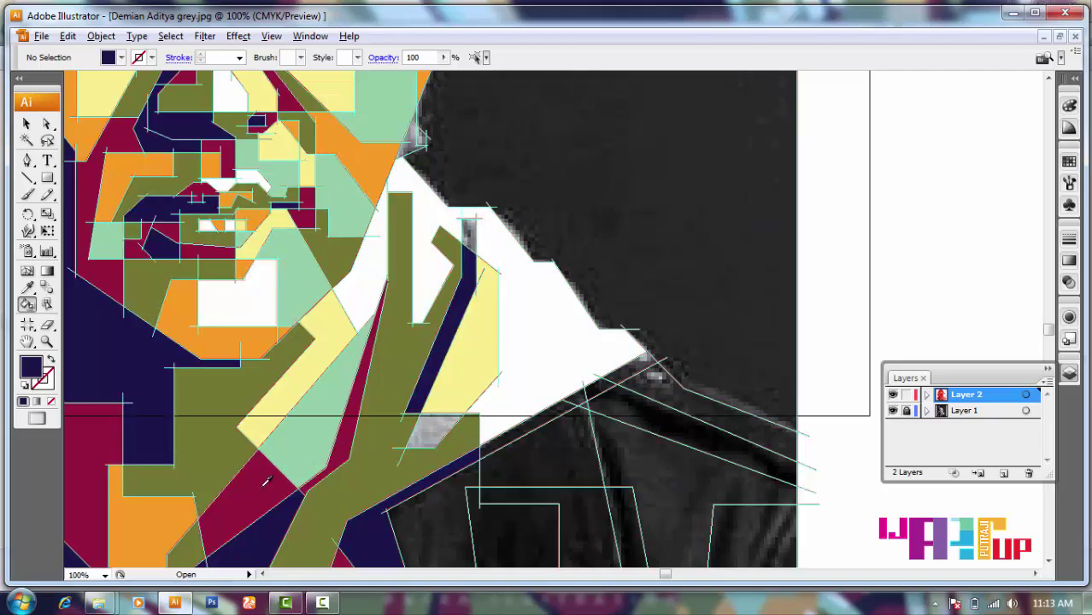
key(Left)
scroll(407, 415, down, 3)
scroll(407, 416, up, 3)
key(Left)
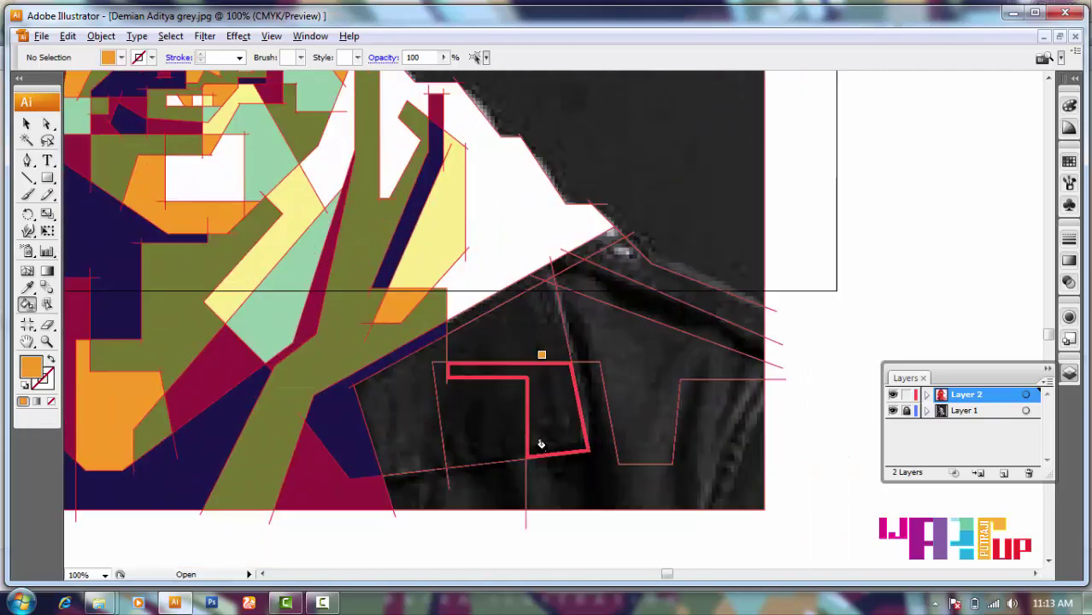
scroll(541, 444, down, 1)
key(Left)
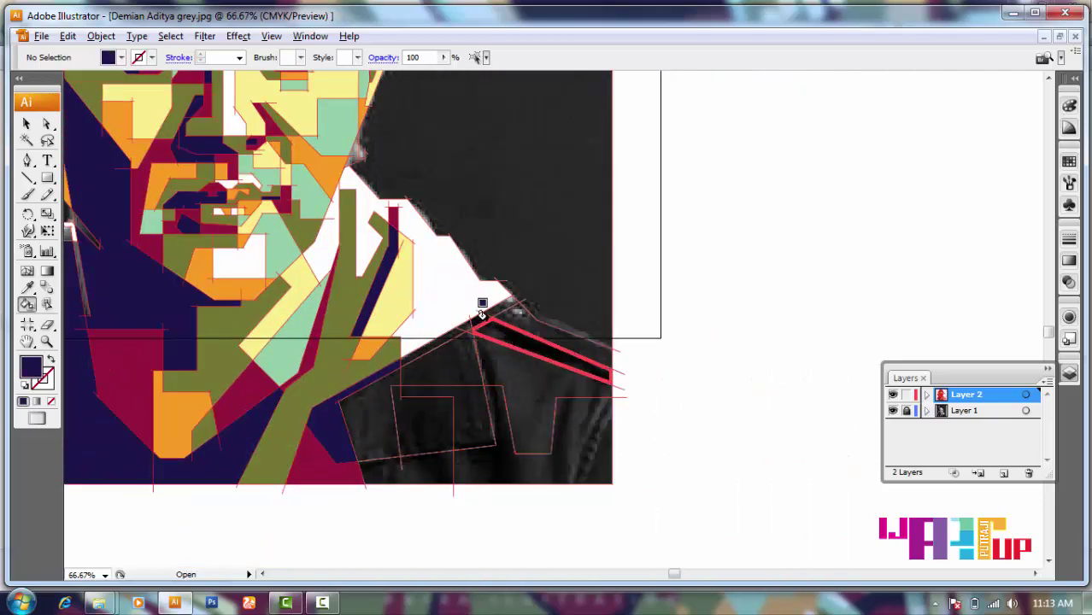
key(Left)
scroll(384, 410, right, 1)
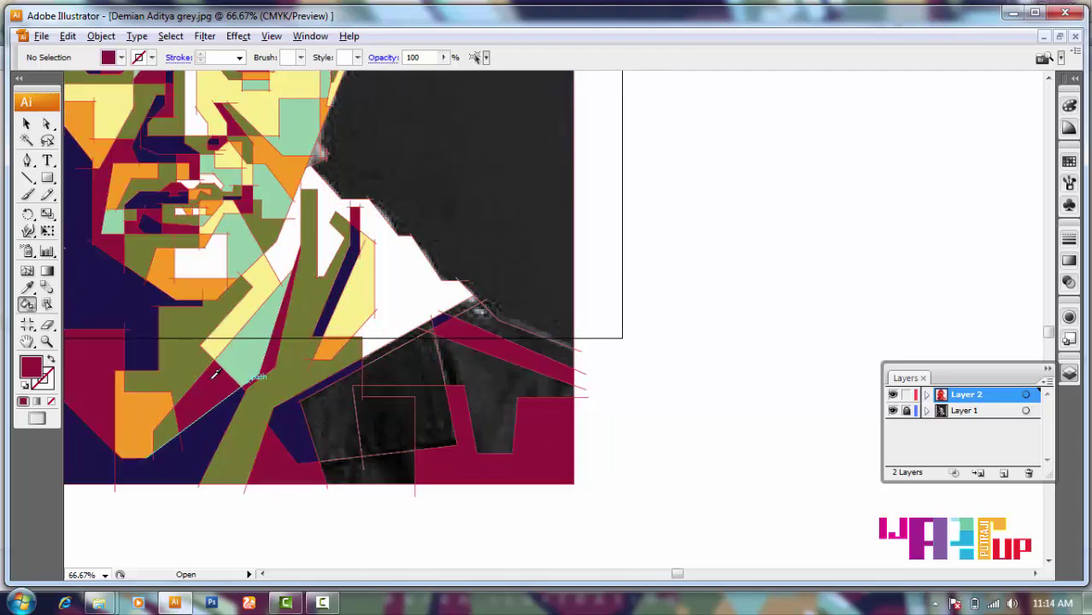
scroll(475, 371, left, 1)
scroll(452, 385, up, 1)
scroll(504, 349, left, 1)
key(Left)
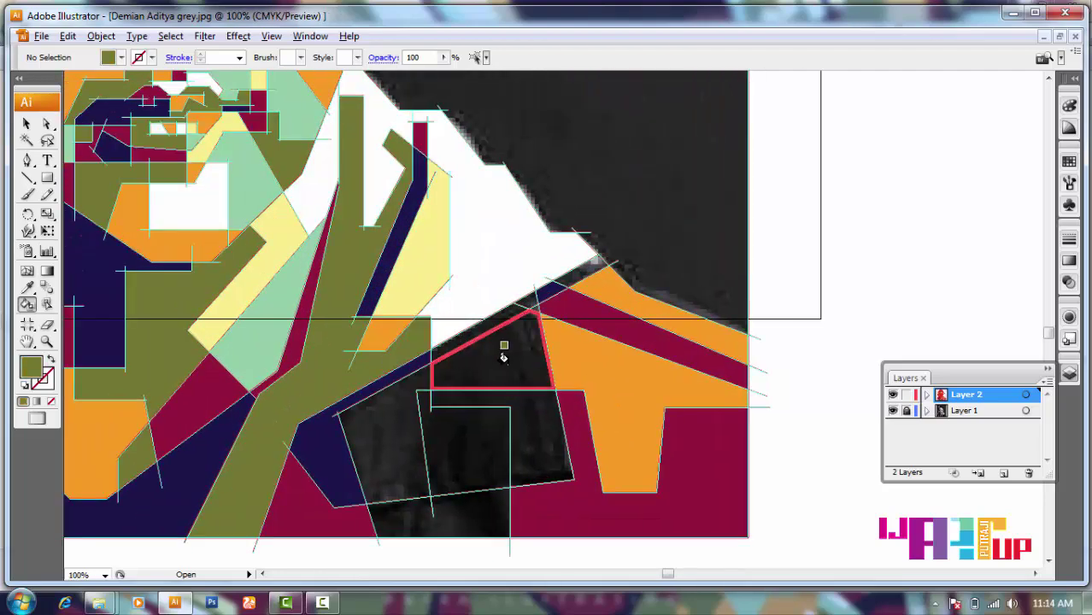
scroll(492, 457, left, 1)
scroll(530, 436, down, 1)
scroll(513, 440, left, 2)
scroll(530, 418, left, 1)
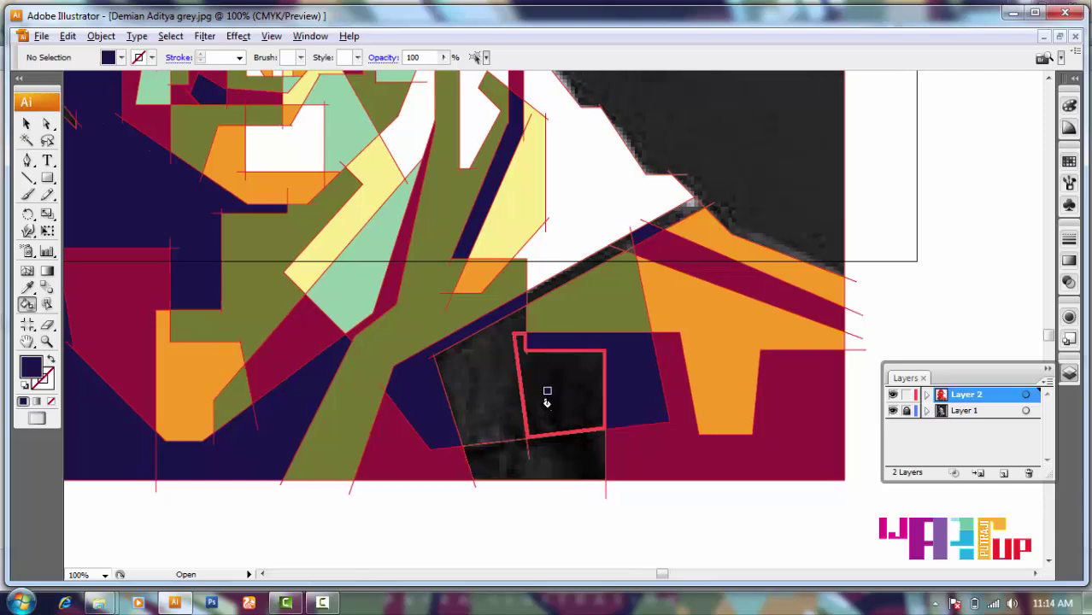
key(ctrl+z)
scroll(581, 342, right, 1)
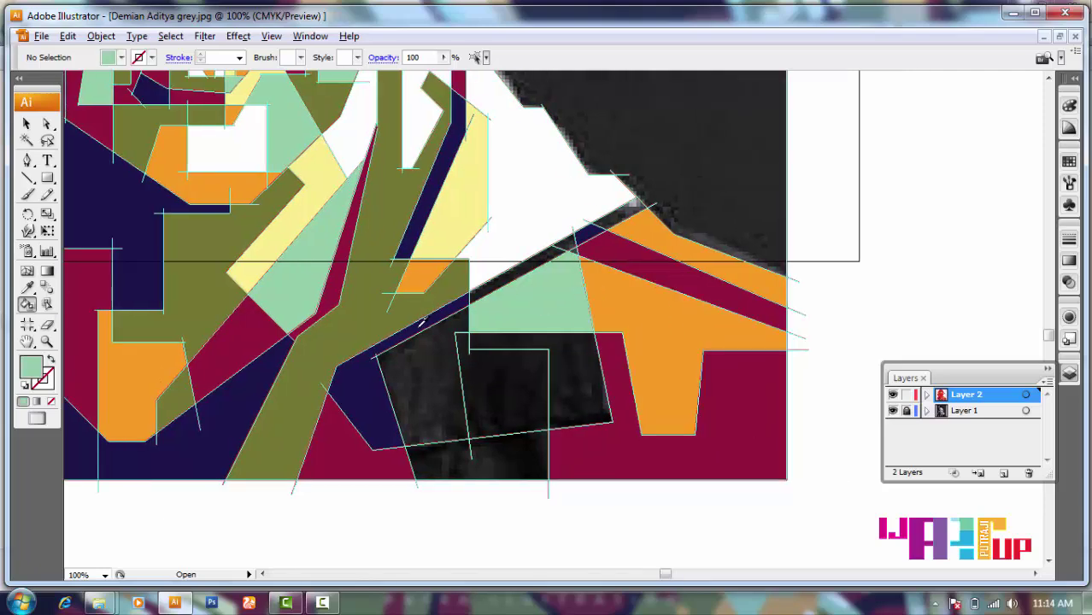
scroll(430, 387, down, 3)
scroll(497, 407, up, 3)
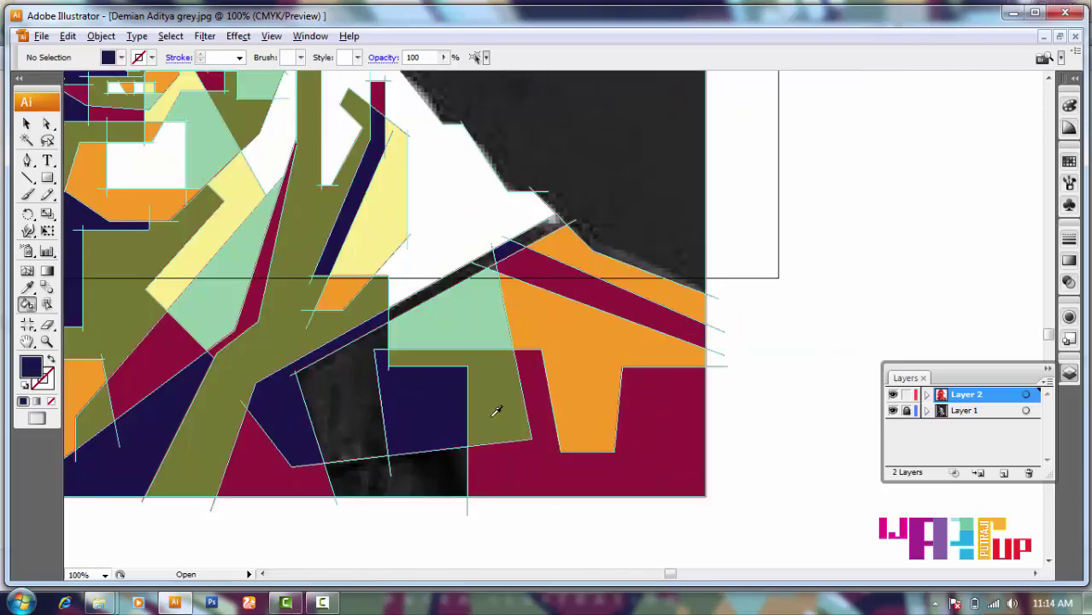
click(497, 407)
scroll(467, 402, down, 3)
scroll(486, 385, up, 2)
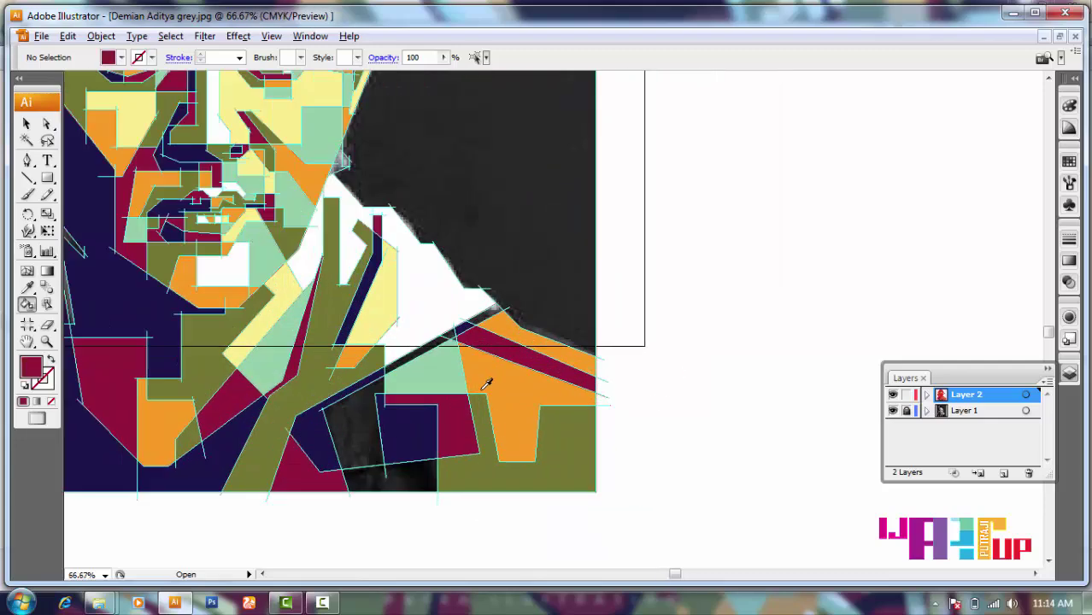
scroll(479, 369, up, 1)
- Sample olive from the artwork and fill the maroon region beside the orange shape olive
scroll(652, 399, down, 4)
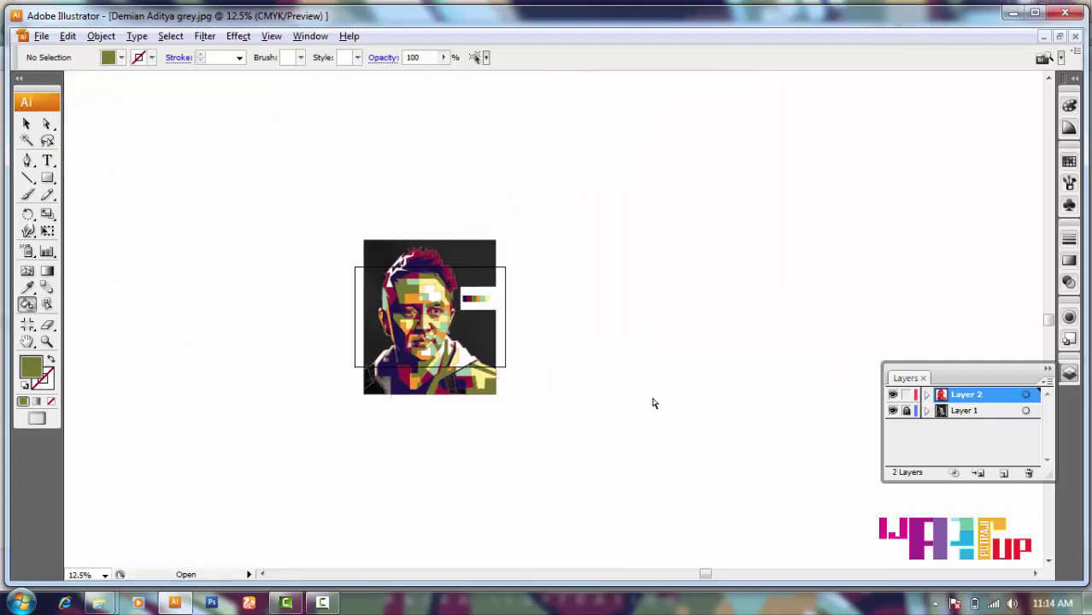
scroll(539, 393, up, 5)
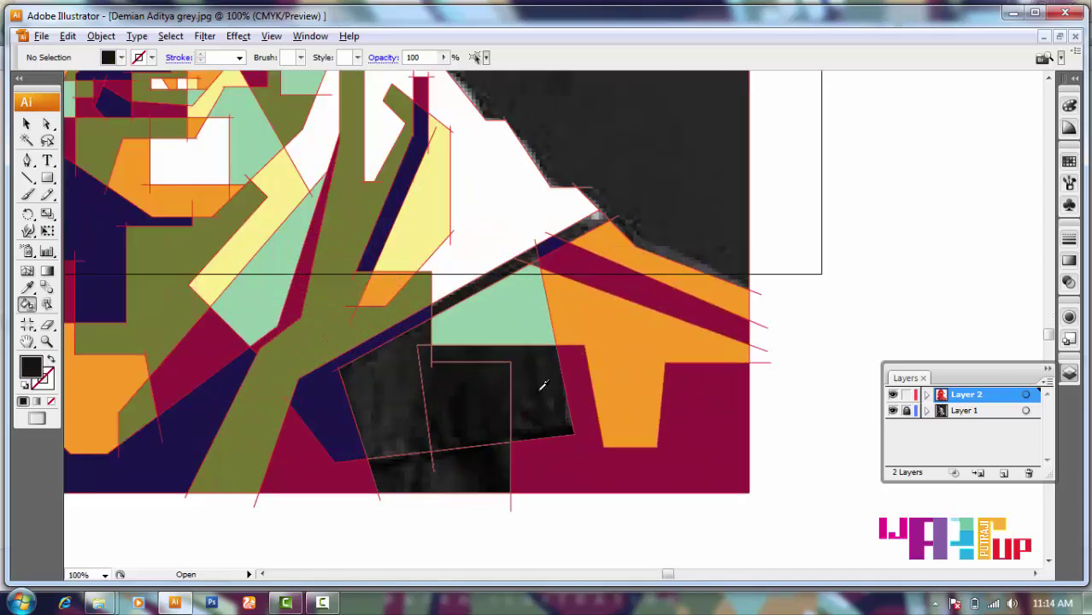
scroll(526, 509, right, 1)
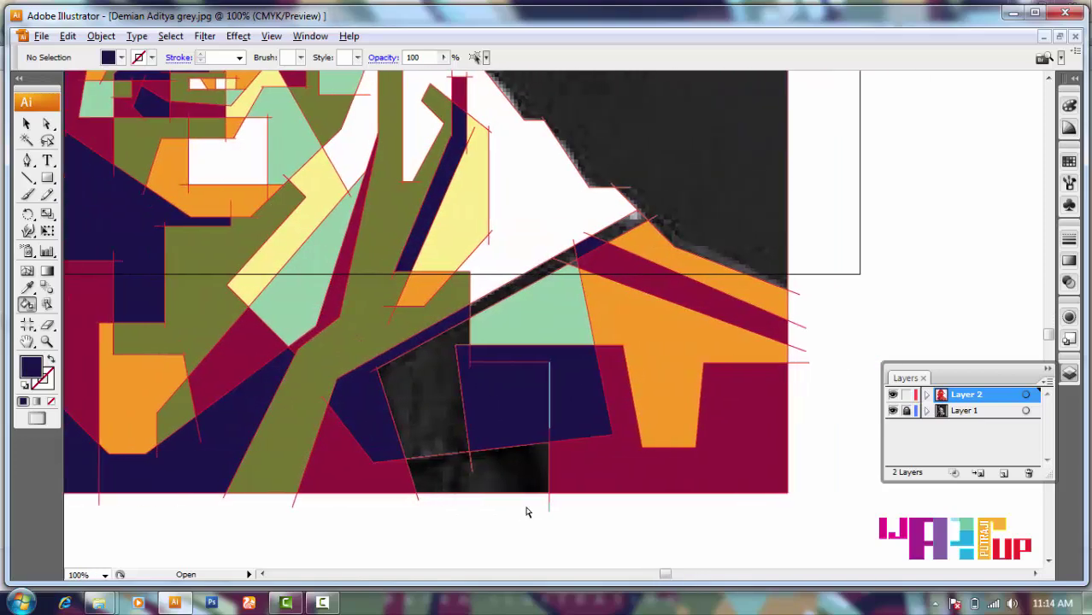
scroll(526, 509, right, 2)
scroll(468, 497, down, 1)
scroll(445, 361, up, 2)
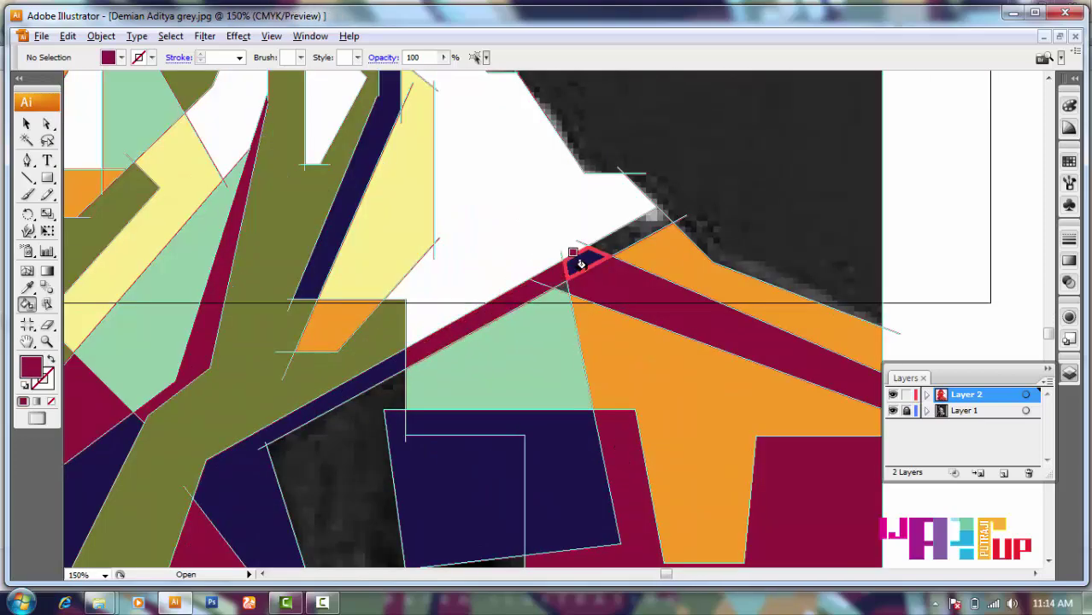
scroll(578, 263, down, 3)
scroll(725, 352, down, 1)
scroll(543, 315, up, 1)
alt+click(528, 306)
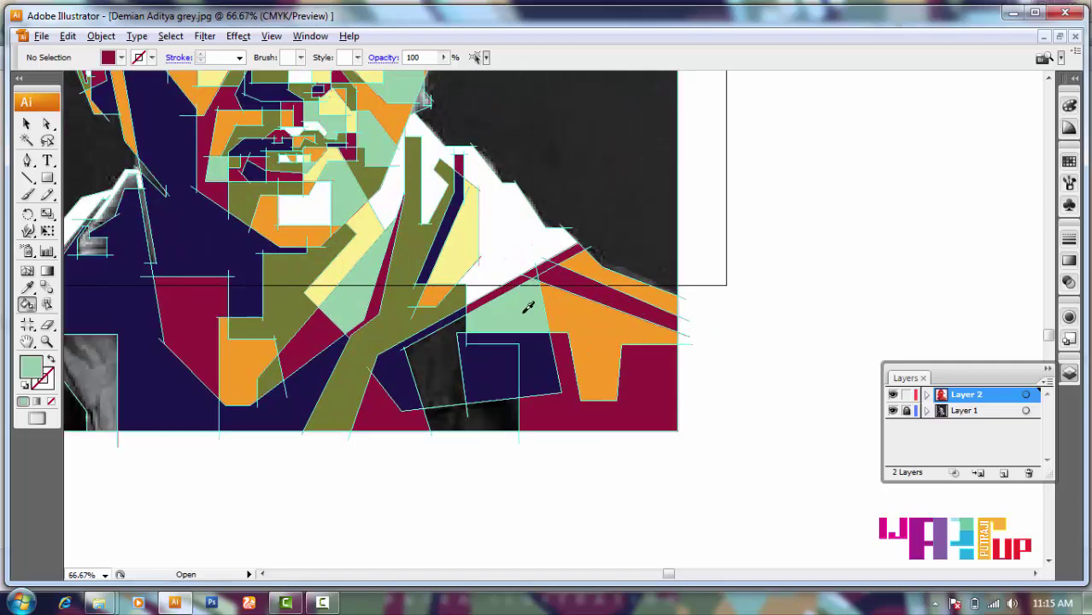
alt+click(399, 322)
scroll(441, 243, up, 4)
scroll(511, 382, down, 3)
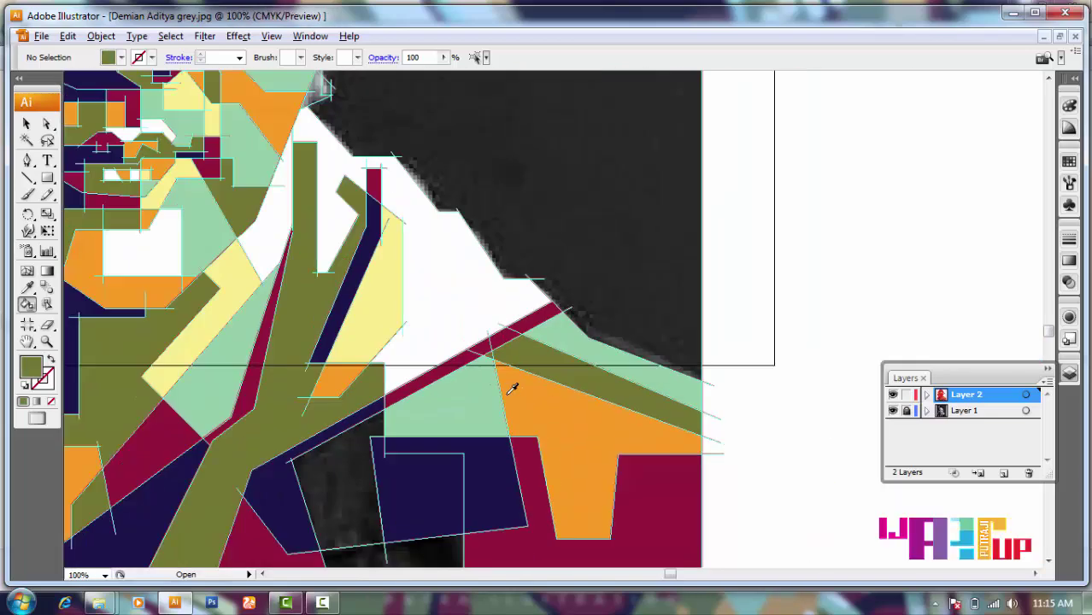
scroll(560, 345, down, 3)
click(641, 354)
- Sample navy and paint the bottom-right olive region and another lower jacket face navy
scroll(555, 342, left, 2)
alt+click(555, 342)
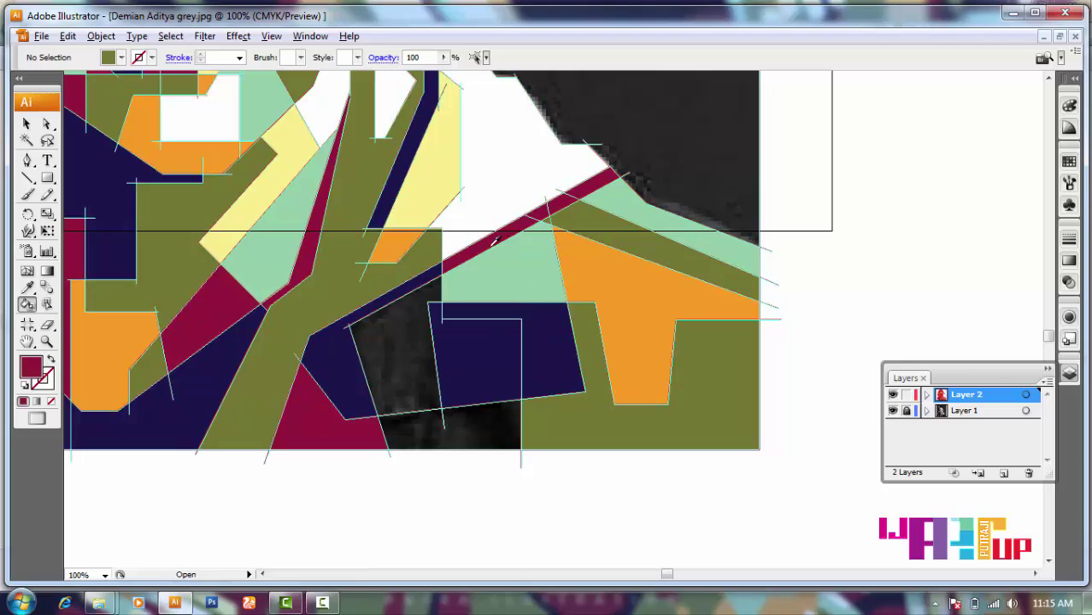
scroll(487, 335, left, 3)
alt+click(524, 377)
scroll(523, 378, up, 2)
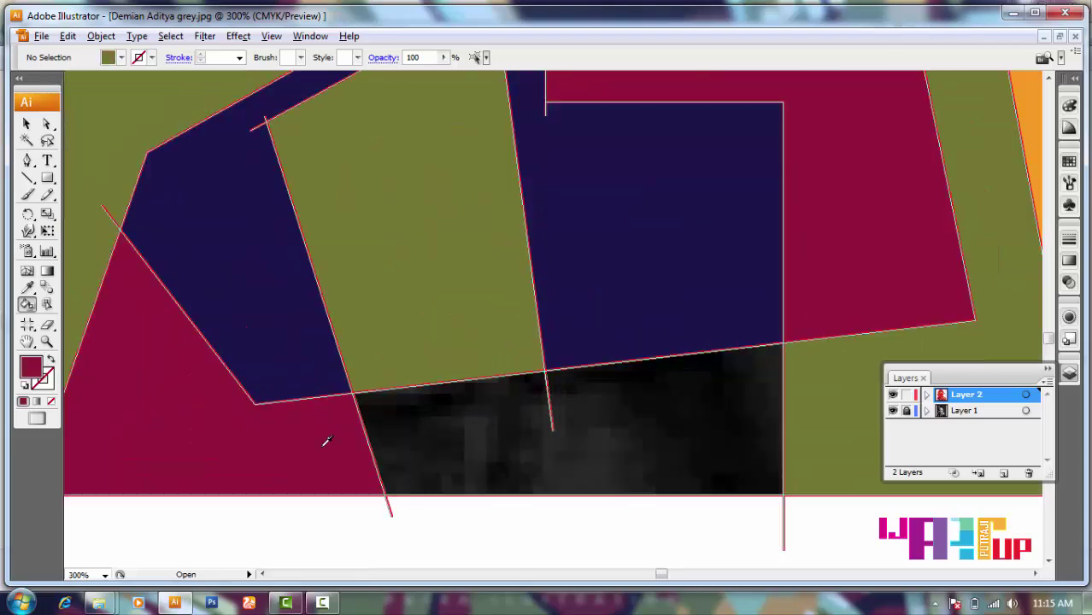
scroll(496, 428, down, 3)
scroll(477, 513, down, 2)
scroll(513, 508, up, 1)
scroll(598, 504, down, 3)
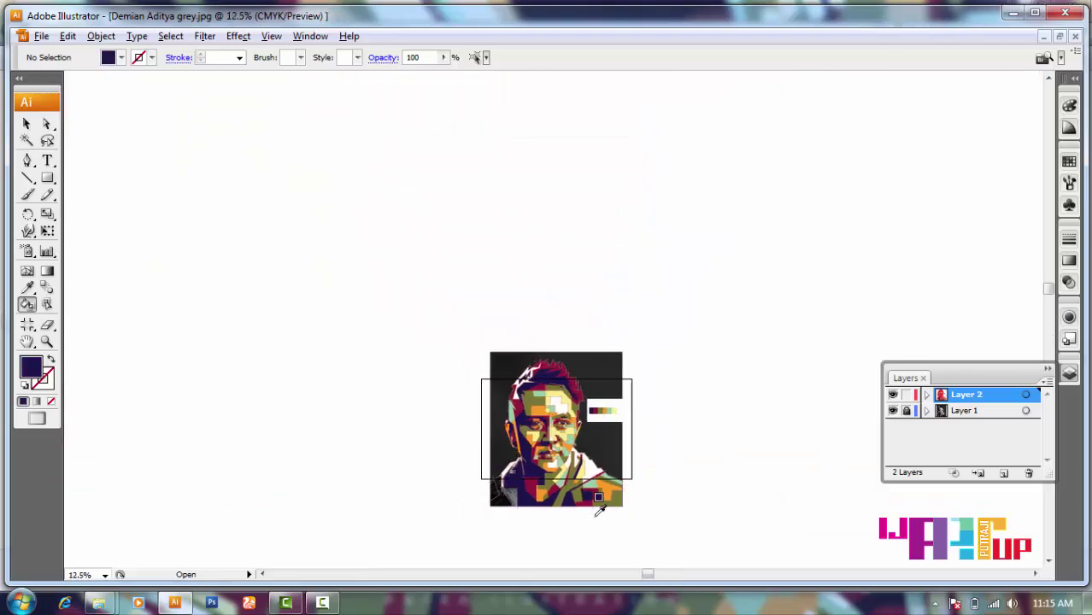
scroll(632, 500, up, 4)
scroll(696, 411, up, 2)
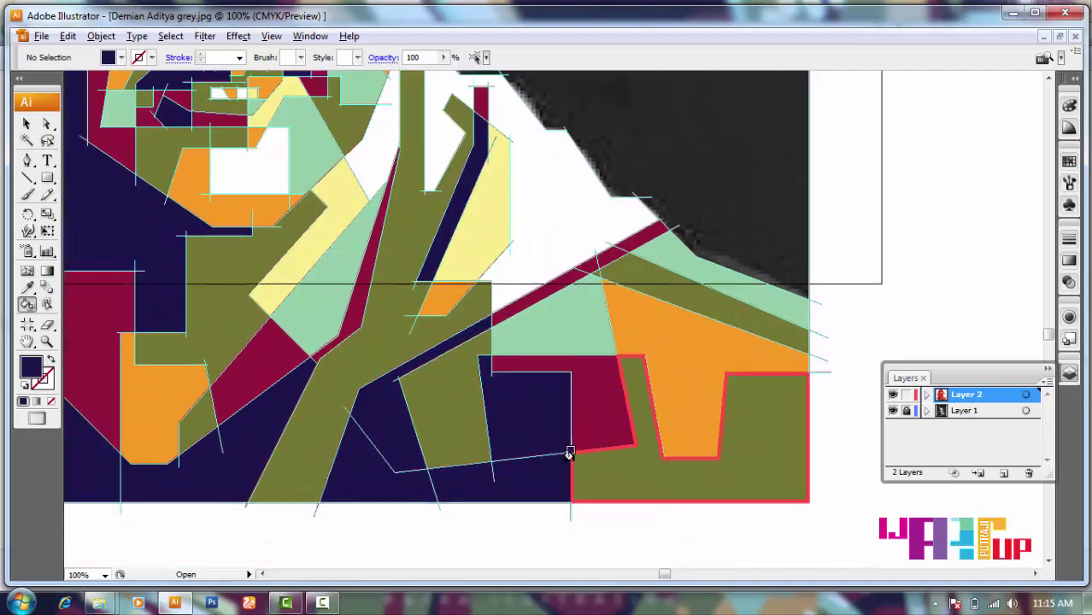
click(590, 452)
alt+click(520, 412)
scroll(520, 412, down, 3)
scroll(593, 471, down, 1)
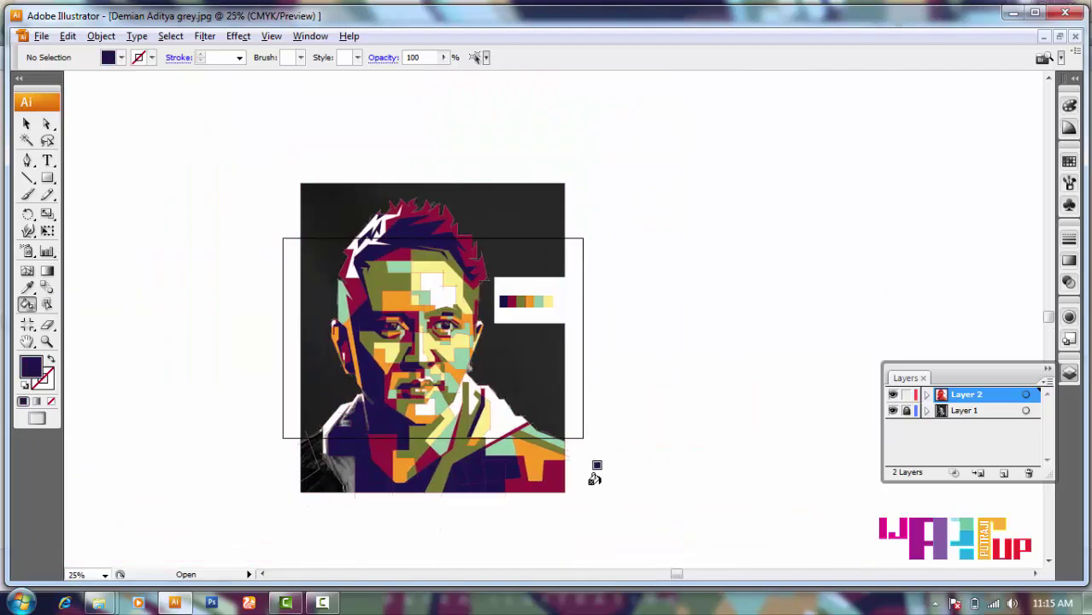
scroll(571, 541, up, 3)
scroll(624, 519, down, 4)
scroll(624, 519, up, 4)
scroll(705, 471, down, 3)
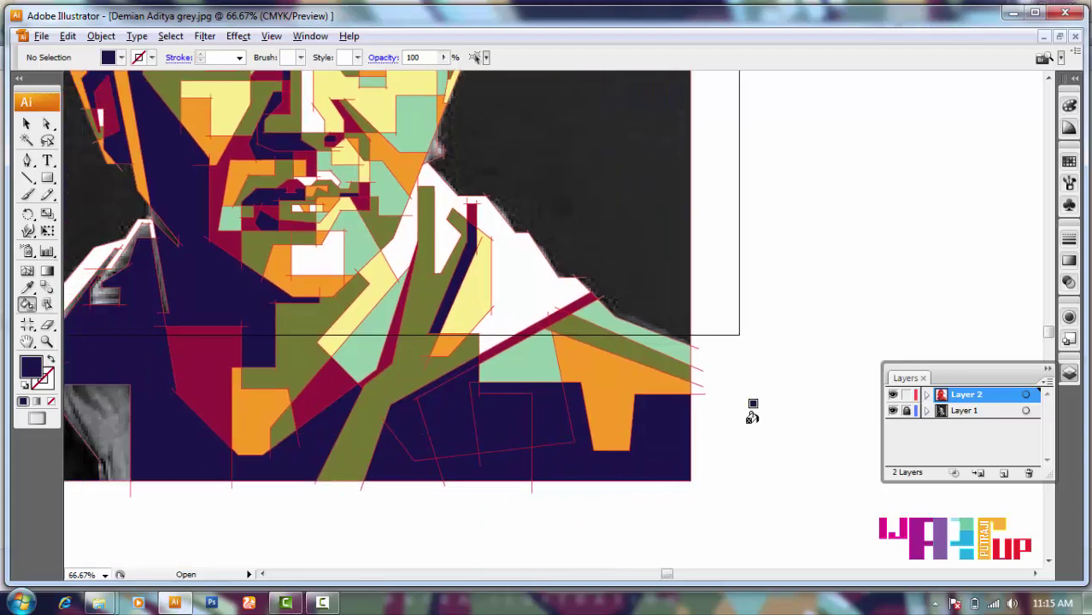
scroll(751, 410, down, 2)
scroll(302, 335, up, 1)
scroll(302, 335, up, 2)
- Sample mint green and fill the grey gap by the collar with it
alt+click(707, 451)
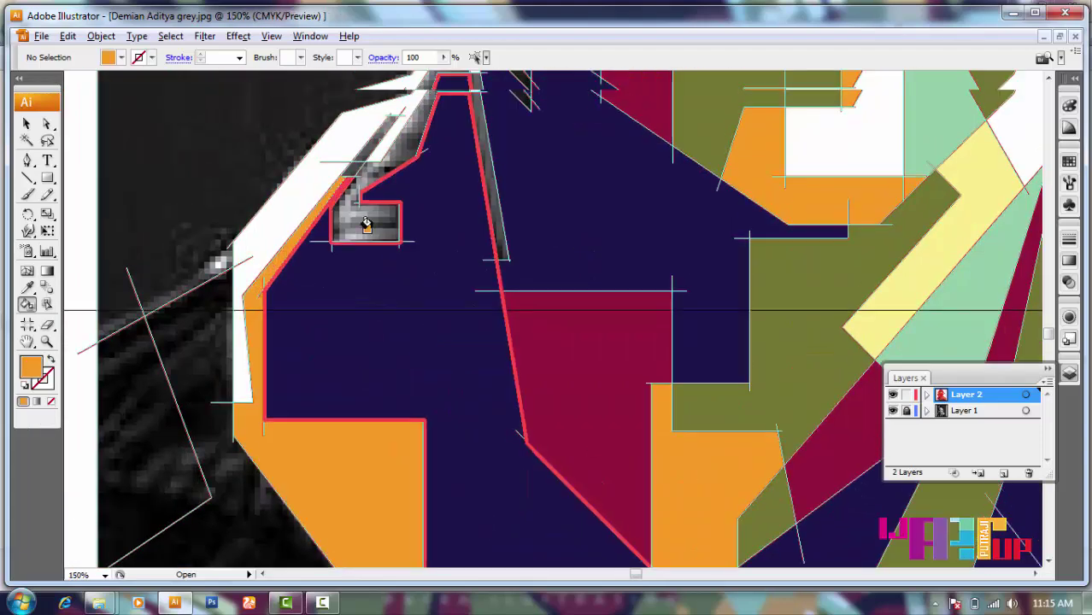
scroll(354, 243, up, 1)
alt+click(869, 179)
key(Right)
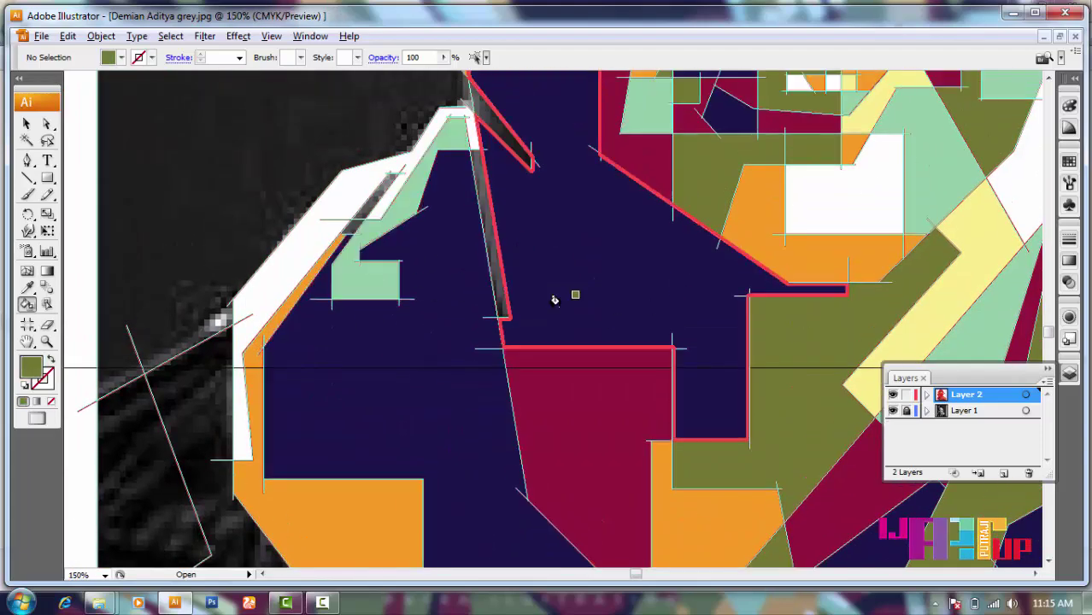
scroll(537, 213, down, 1)
scroll(506, 232, up, 2)
scroll(471, 260, up, 1)
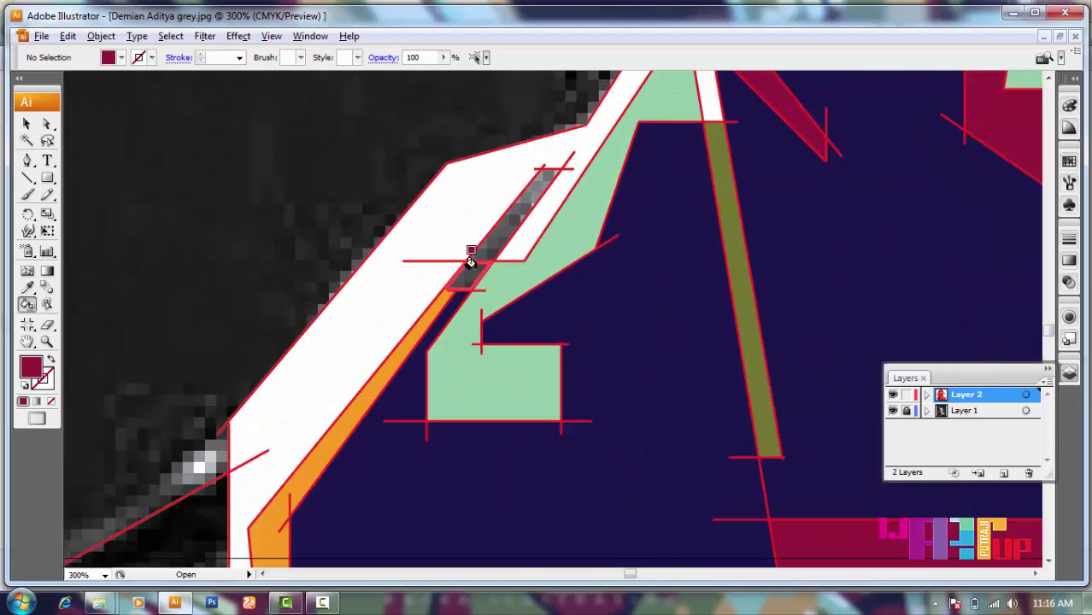
scroll(545, 263, down, 2)
scroll(541, 240, up, 2)
key(Right)
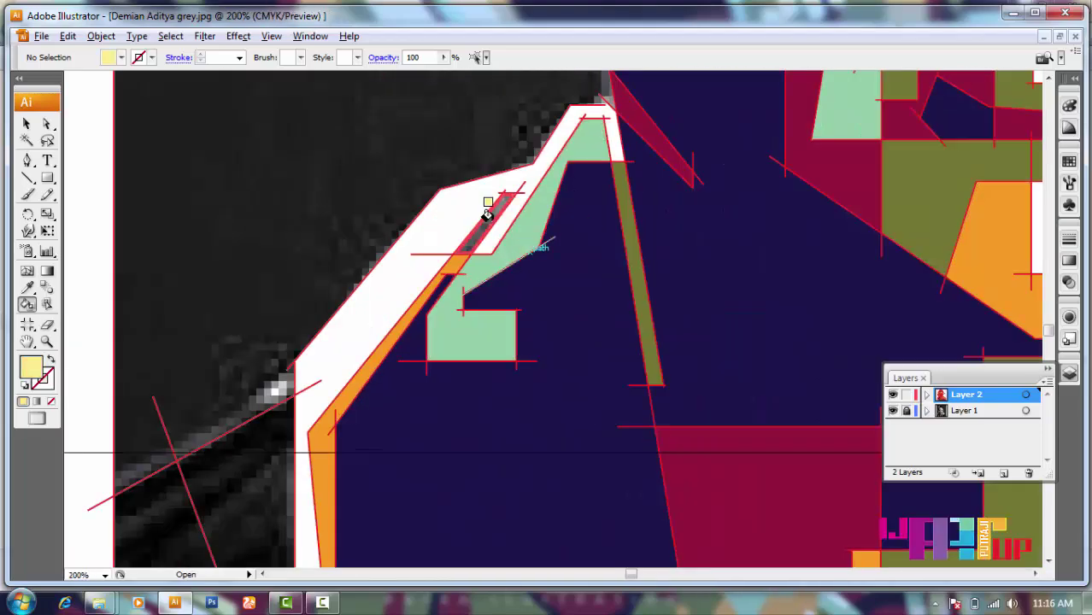
scroll(598, 329, down, 2)
- Sample crimson and fill the bottom-left face and a navy shoulder face crimson
alt+click(596, 317)
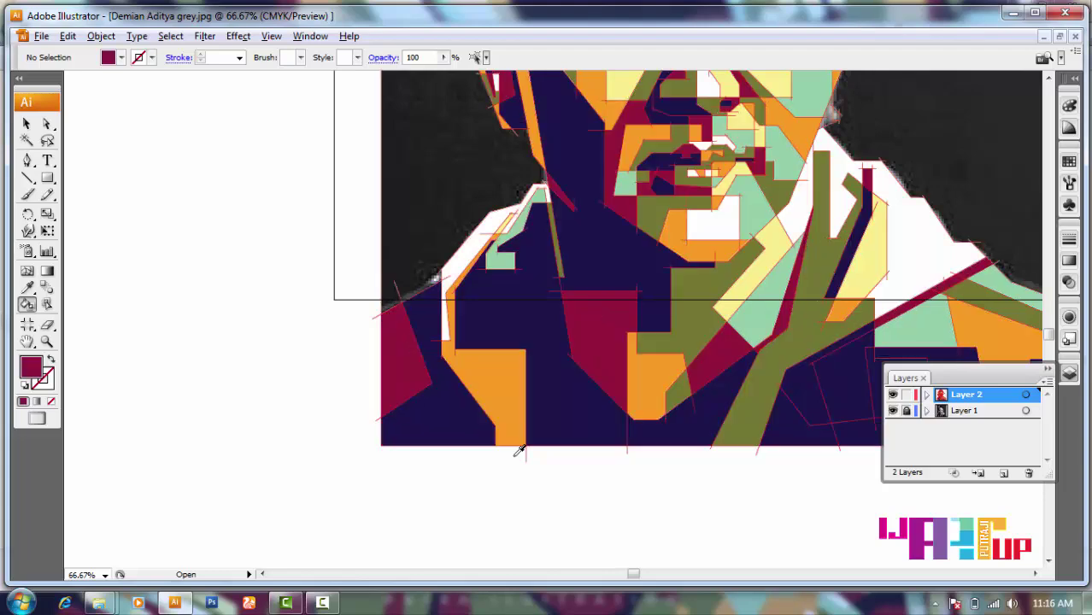
click(388, 440)
scroll(380, 451, down, 2)
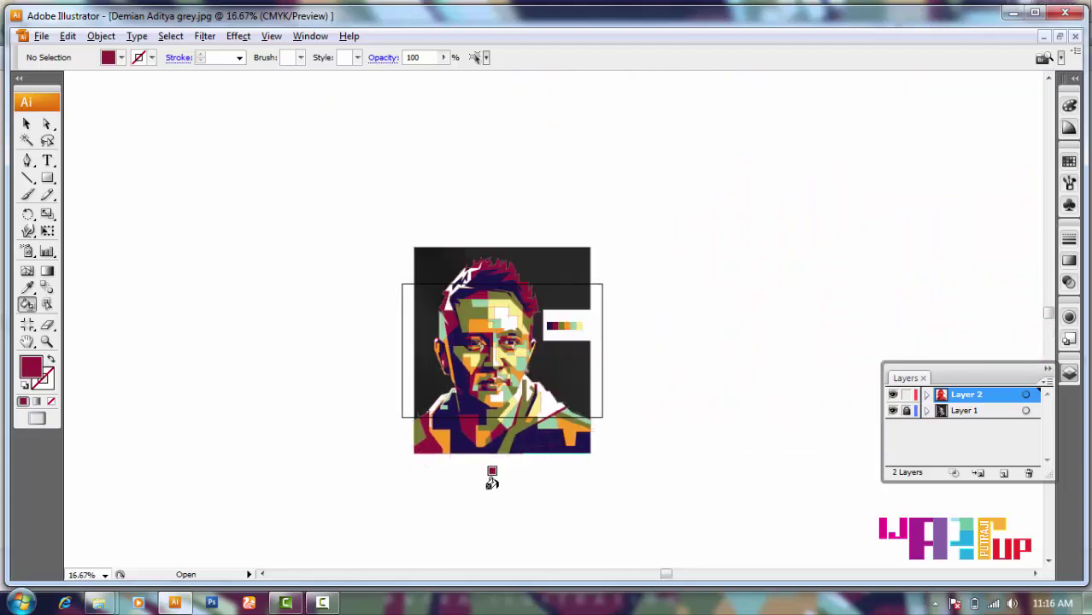
scroll(492, 475, up, 1)
scroll(507, 335, up, 1)
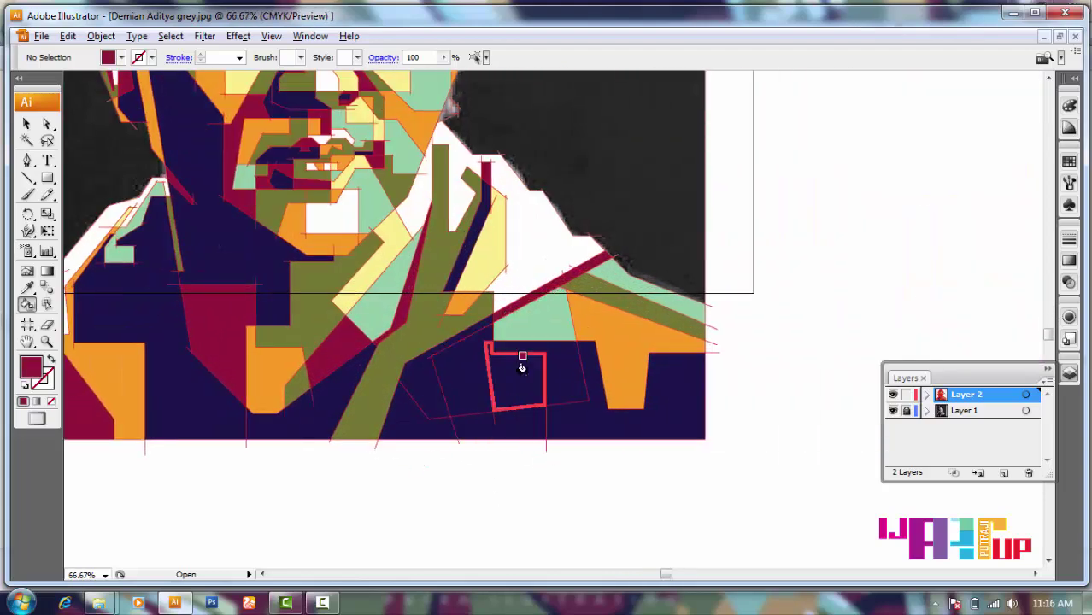
scroll(522, 368, up, 1)
click(495, 450)
scroll(547, 341, right, 1)
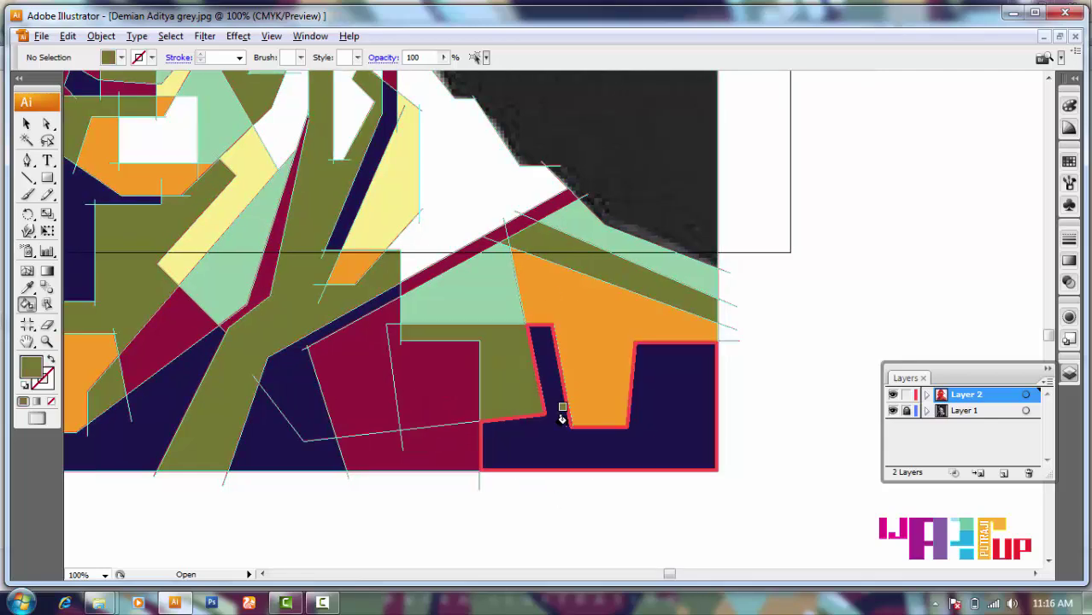
- Fill the outlined navy face orange, the upper orange face white, and the crimson stripe orange
alt+click(585, 371)
click(551, 346)
scroll(551, 346, right, 1)
alt+click(423, 199)
click(548, 293)
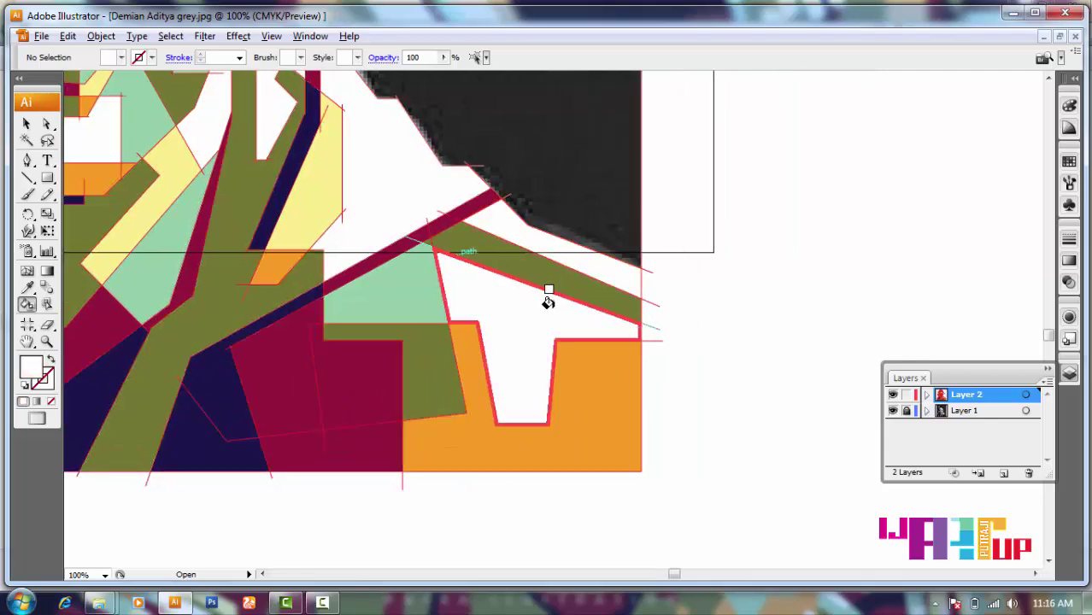
scroll(385, 217, left, 1)
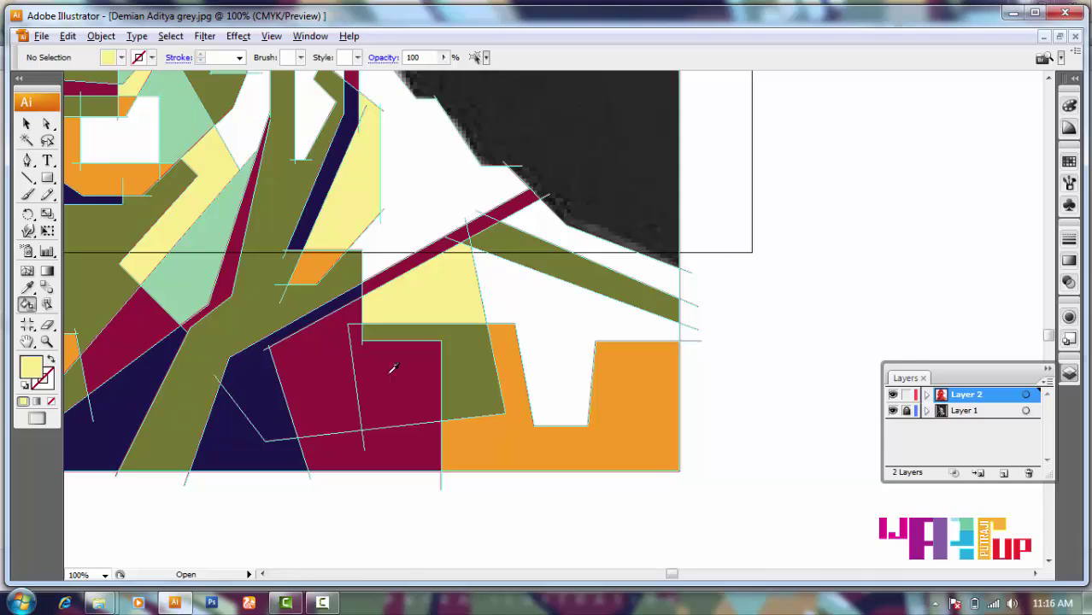
click(492, 215)
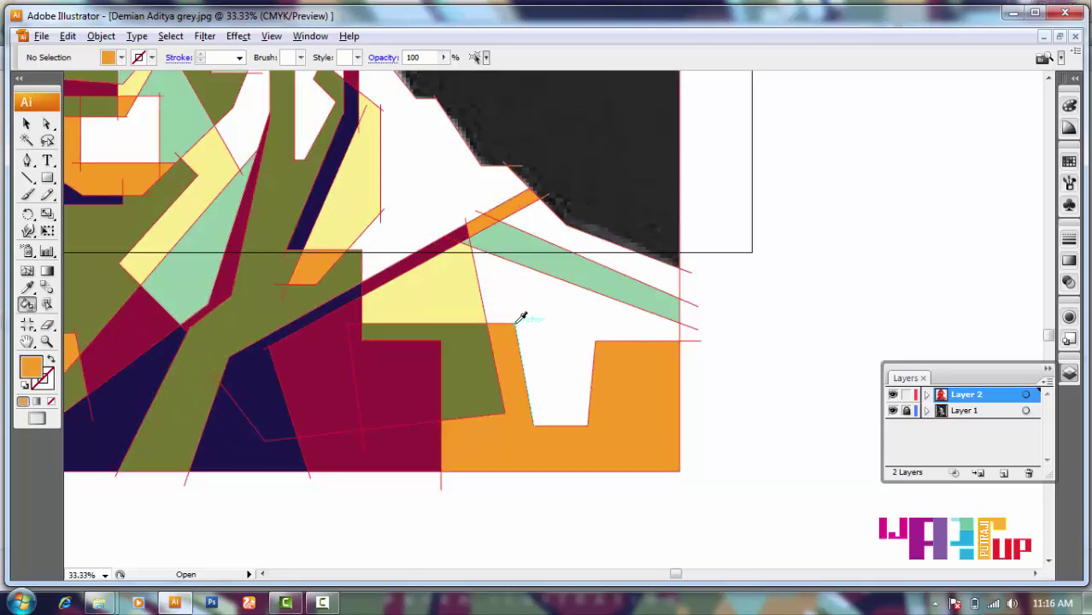
scroll(519, 313, down, 5)
scroll(592, 395, down, 1)
scroll(567, 413, up, 2)
- Compare the portrait with Layer 1's reference photo hidden and shown, leaving it visible
click(893, 411)
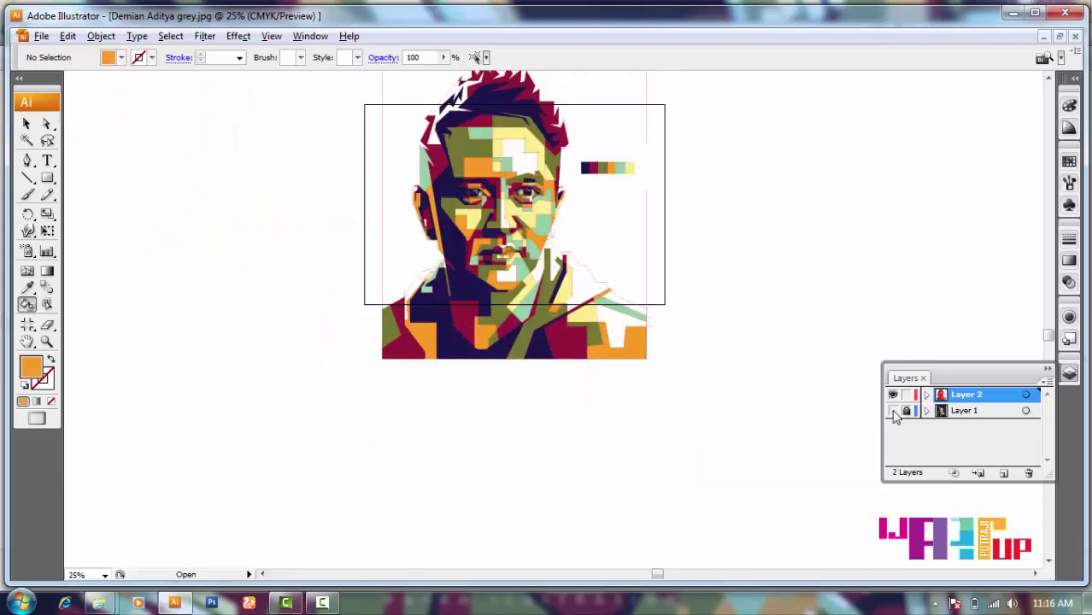
click(893, 411)
scroll(549, 225, up, 4)
scroll(370, 324, up, 2)
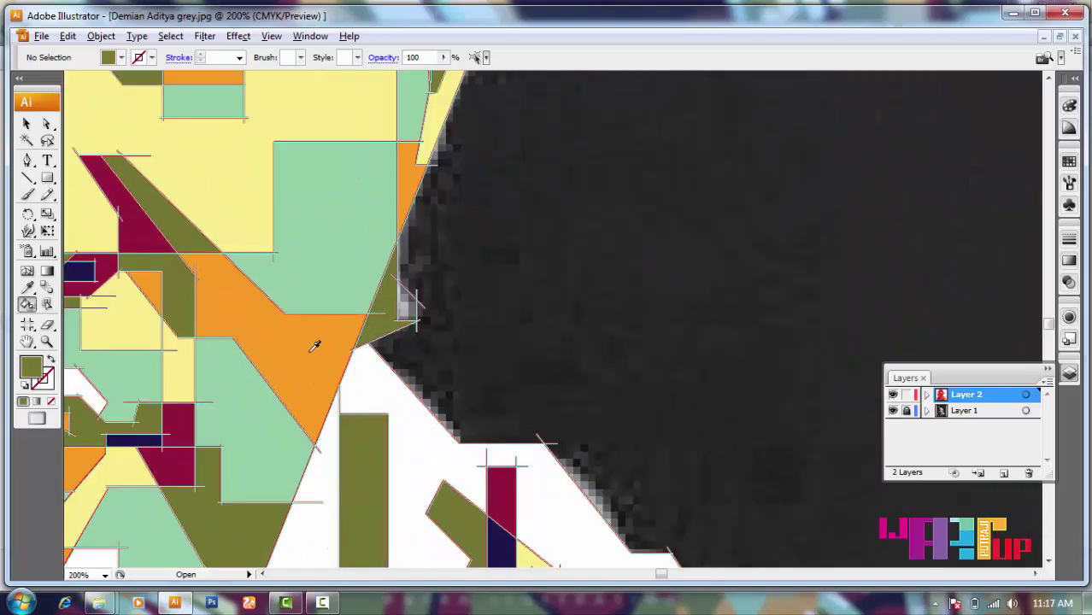
scroll(410, 386, down, 4)
click(893, 411)
click(893, 411)
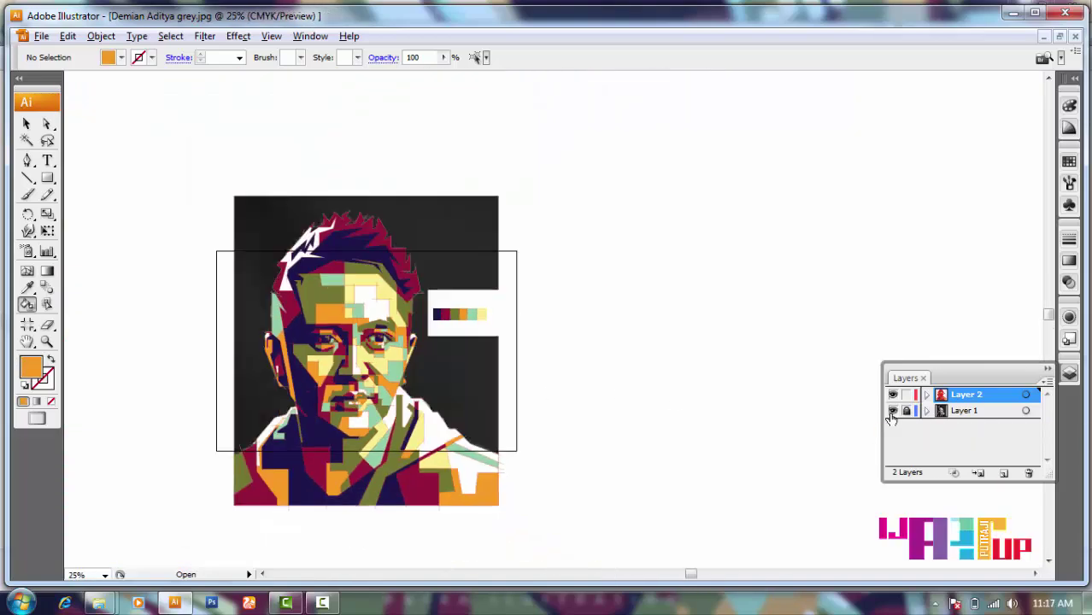
click(893, 411)
click(893, 411)
drag(468, 323, 506, 341)
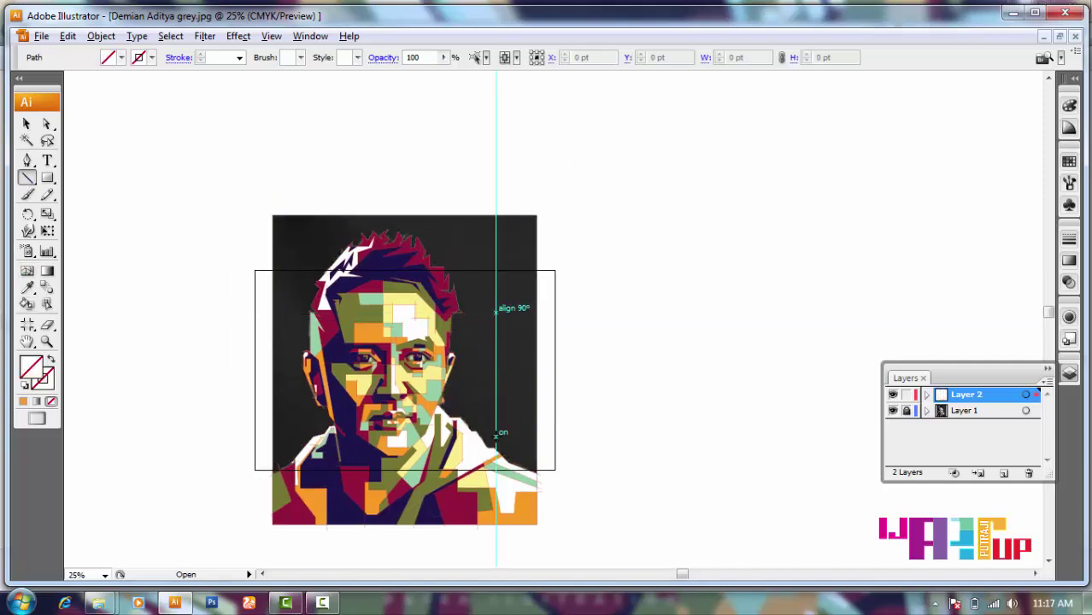
- Draw a rectangular background shape behind the right side of the head
scroll(477, 423, up, 2)
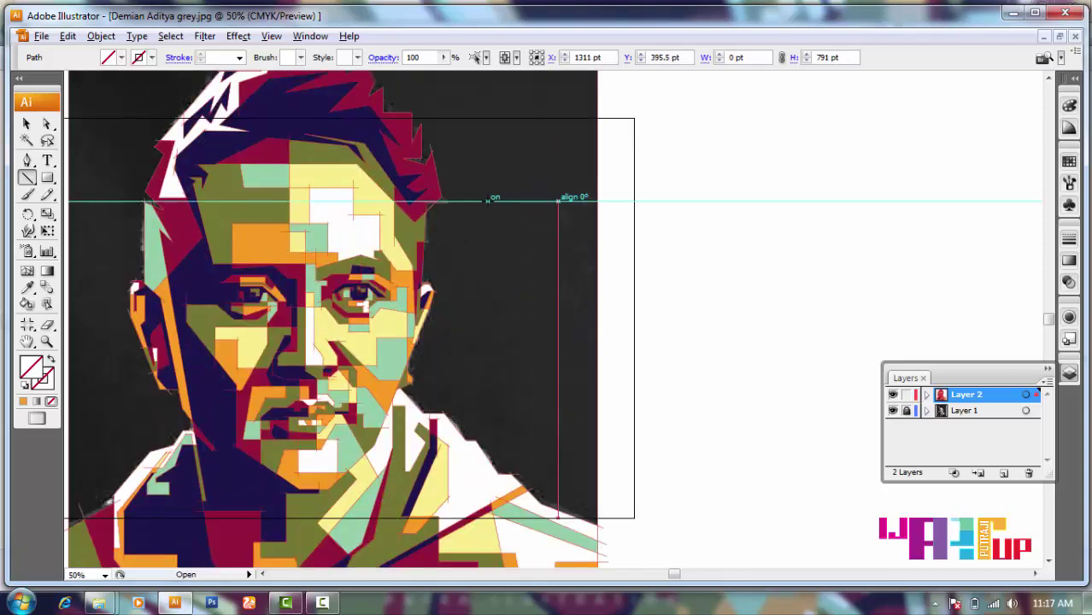
scroll(557, 200, down, 3)
key(ctrl+a)
scroll(524, 270, up, 1)
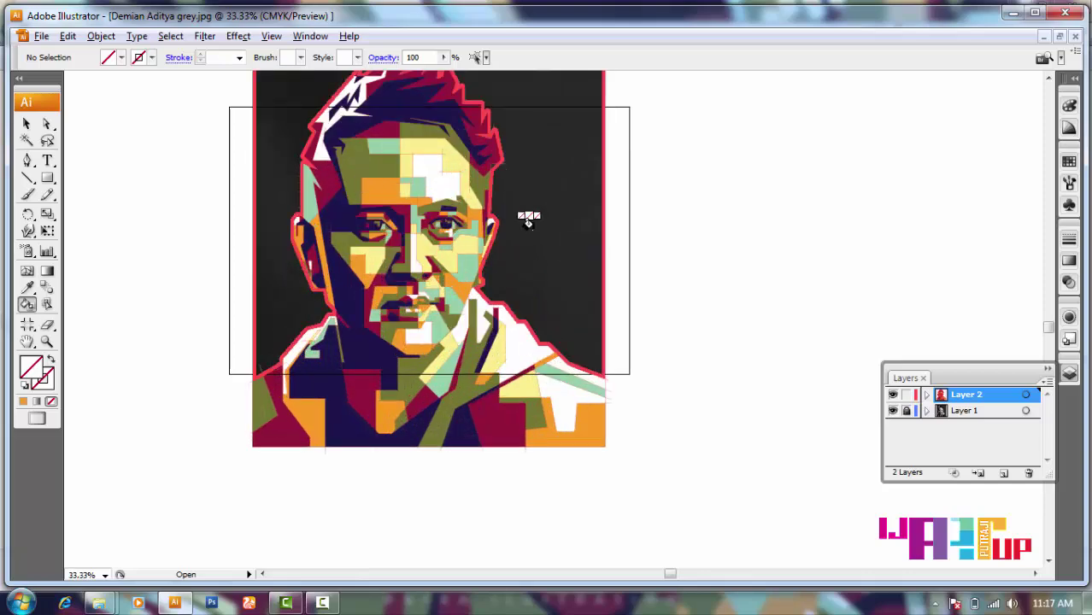
scroll(517, 182, up, 1)
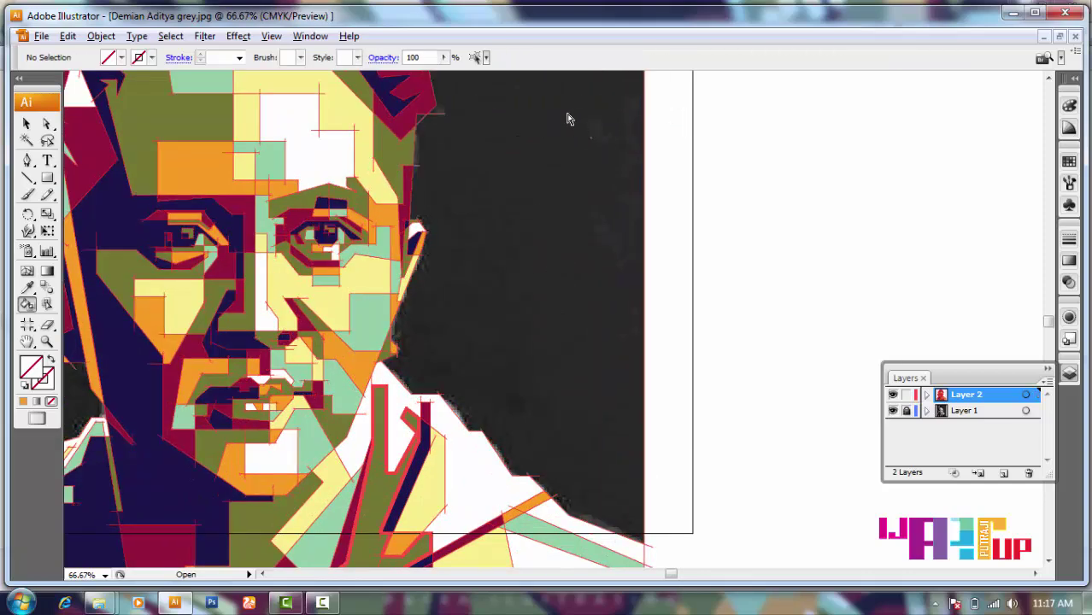
click(596, 117)
scroll(547, 167, down, 1)
drag(541, 171, 408, 235)
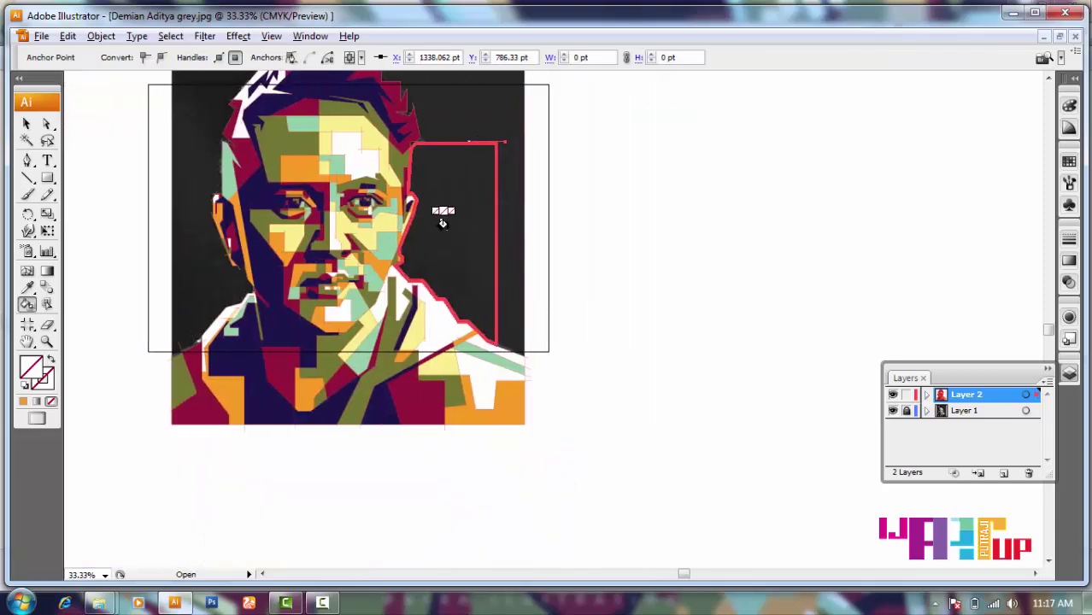
click(408, 235)
key(ctrl+shift+a)
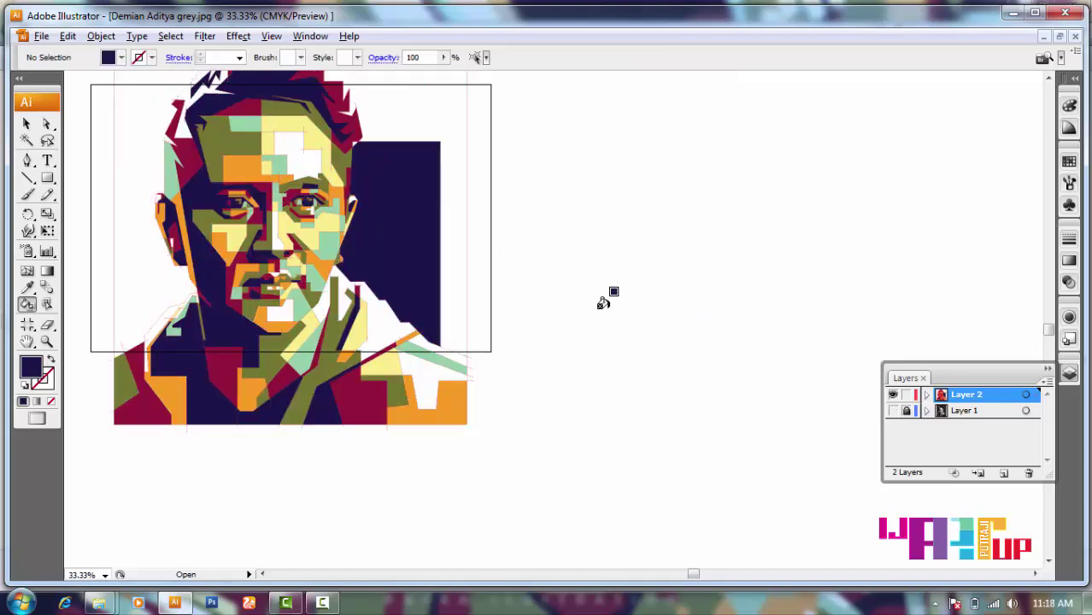
- Fill the background panel light green with the Live Paint Bucket
scroll(606, 289, down, 3)
scroll(606, 288, up, 3)
click(526, 359)
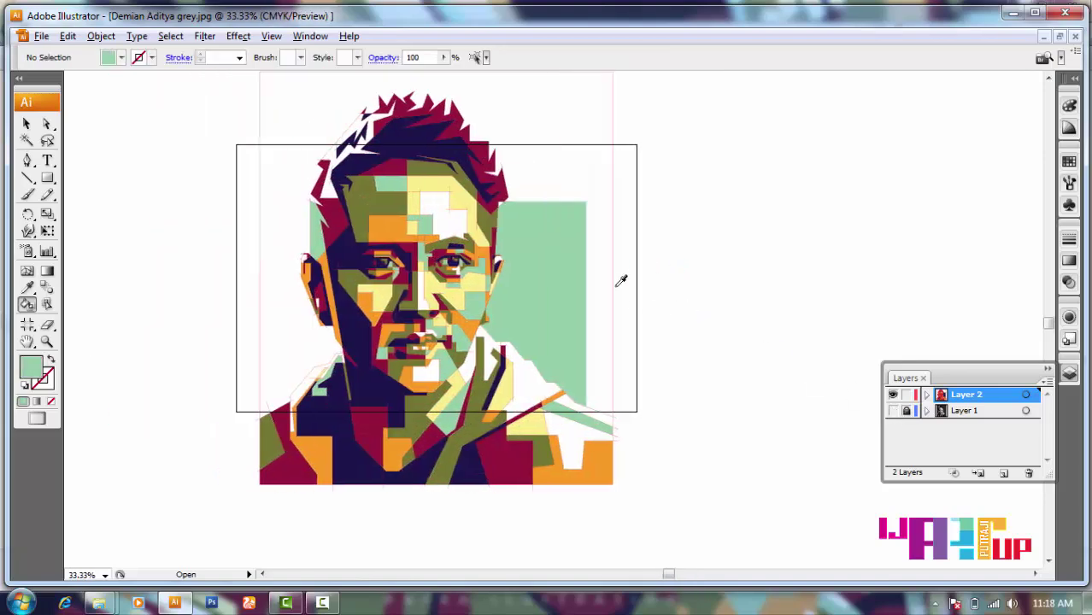
scroll(556, 282, up, 4)
scroll(570, 305, down, 1)
scroll(570, 304, down, 1)
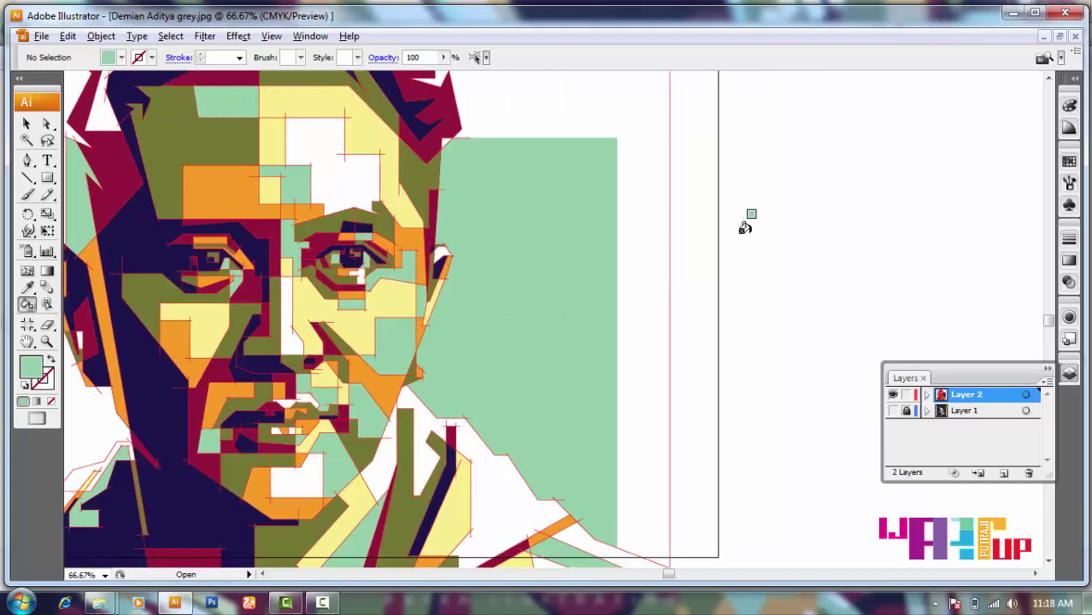
- Sample the dark navy colour from the artwork and switch to straight-line drawing
alt+click(418, 181)
scroll(676, 215, down, 3)
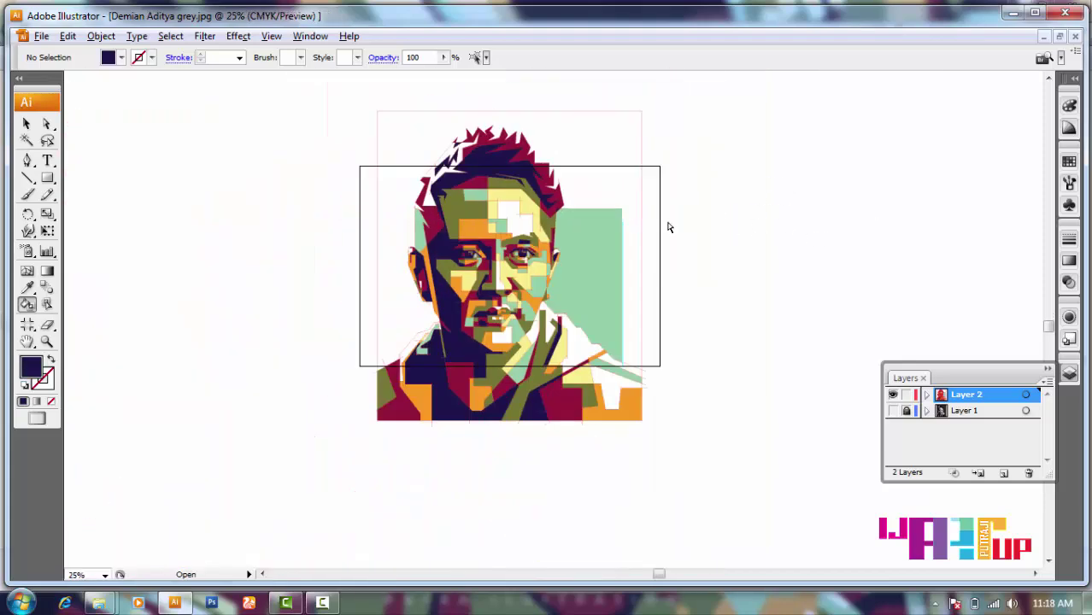
scroll(731, 212, down, 2)
scroll(683, 235, up, 3)
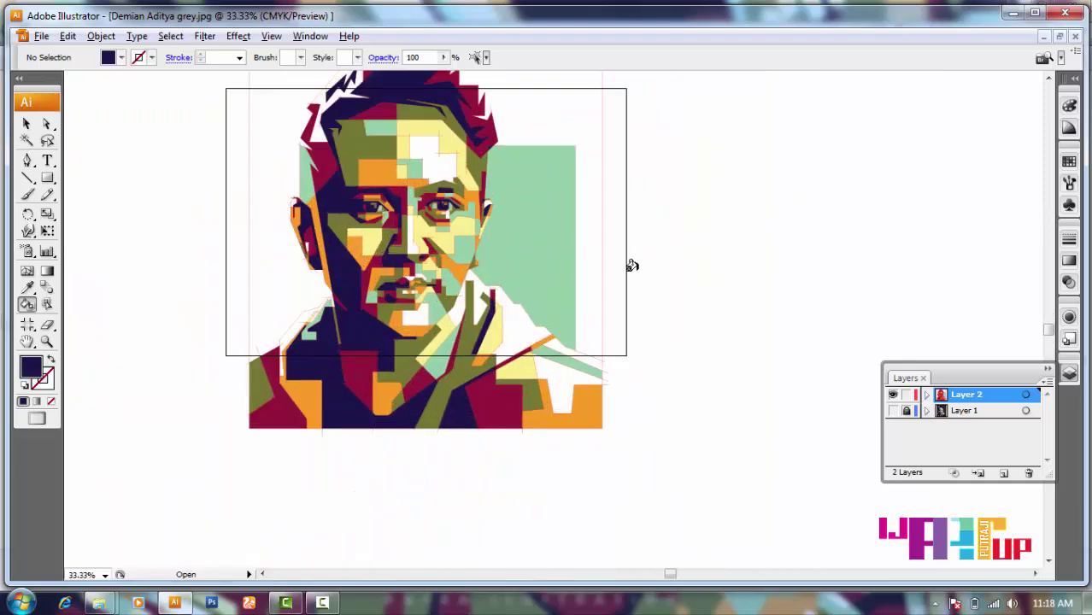
key(backslash)
scroll(556, 377, up, 2)
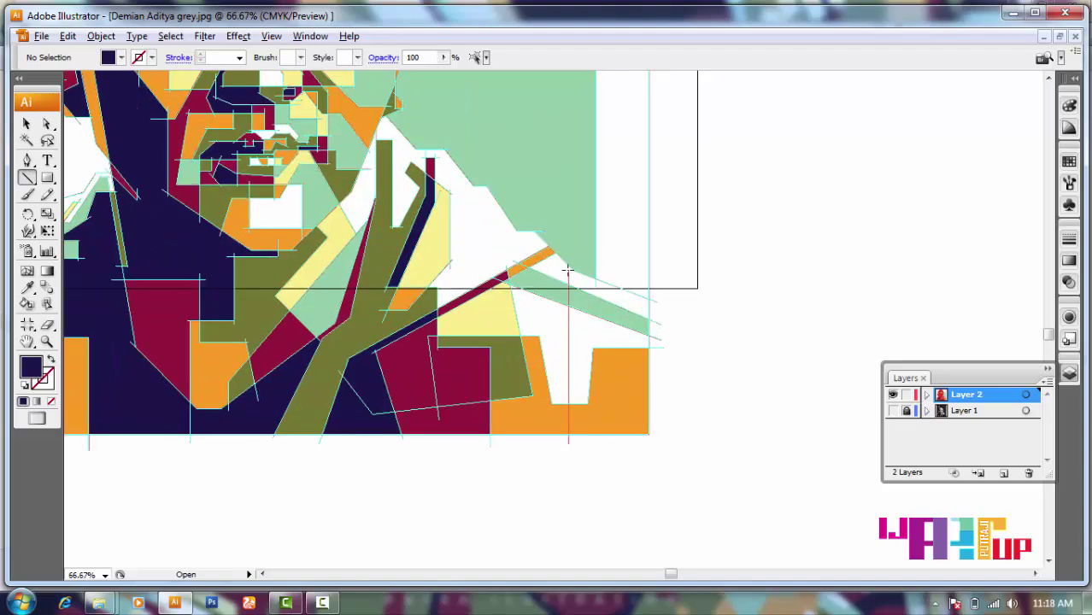
- Remove a stray vertical line and clear one shoulder region's fill to None
drag(568, 263, 569, 444)
key(Delete)
key(slash)
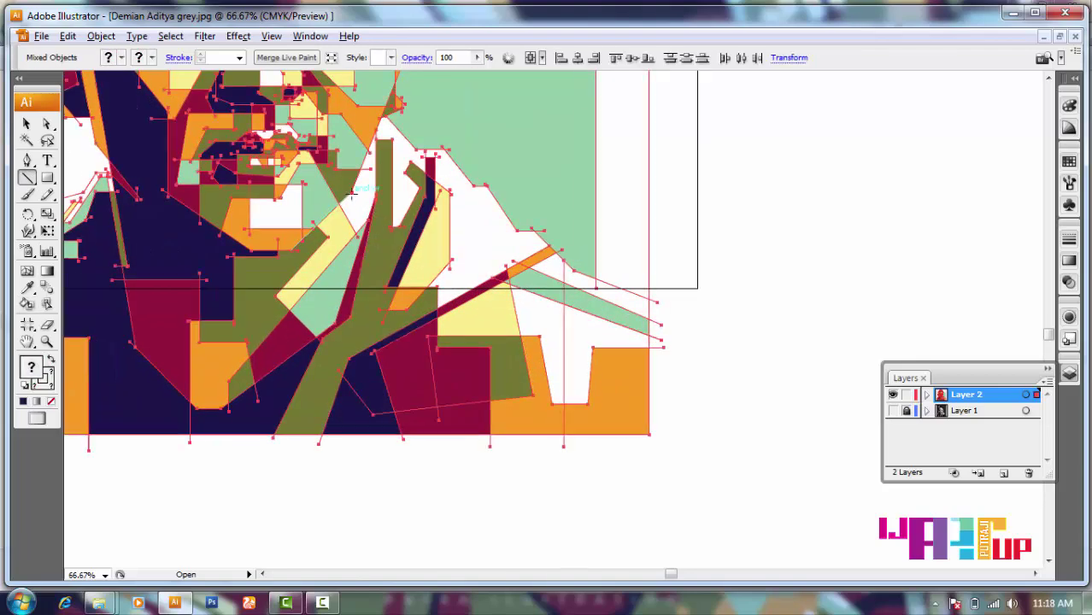
click(593, 367)
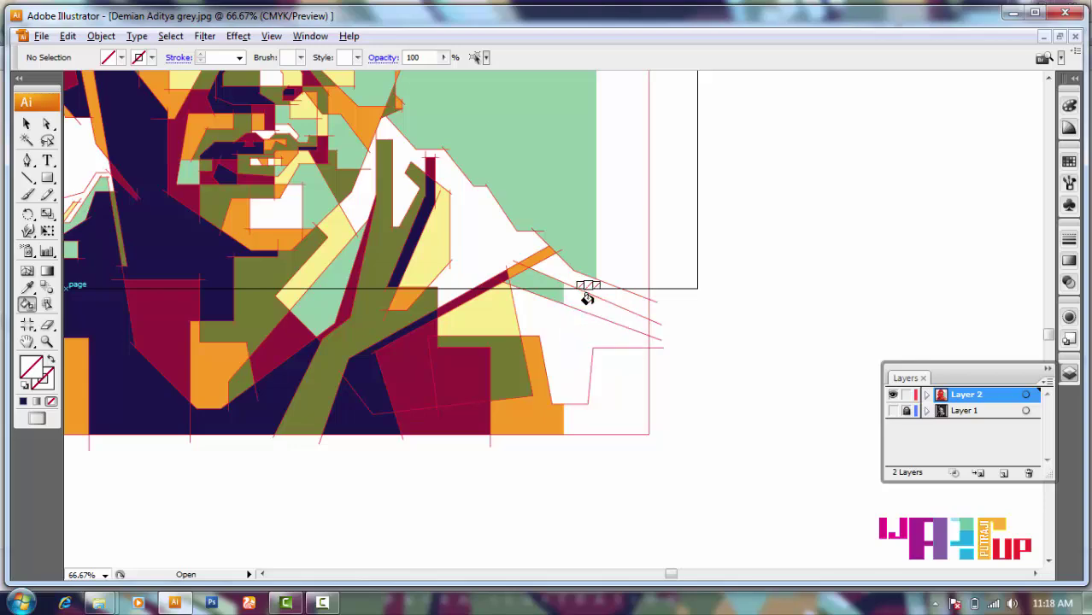
scroll(692, 376, down, 4)
scroll(599, 367, up, 7)
- Sample orange from the artwork and fill the lower-right shoulder region with it
alt+click(511, 333)
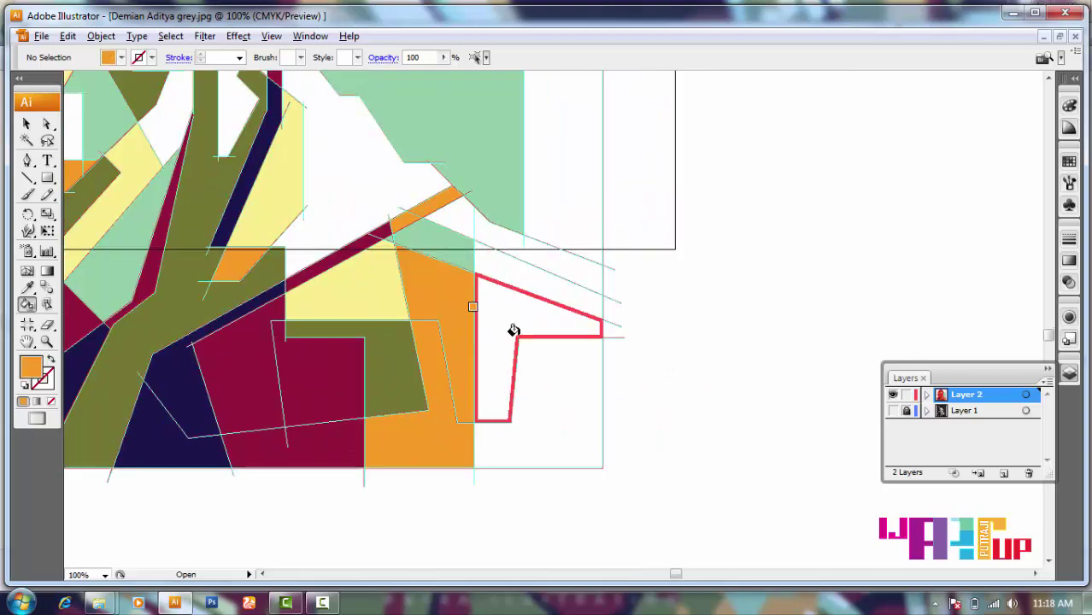
scroll(649, 373, down, 6)
scroll(649, 372, down, 1)
scroll(628, 367, up, 5)
click(566, 340)
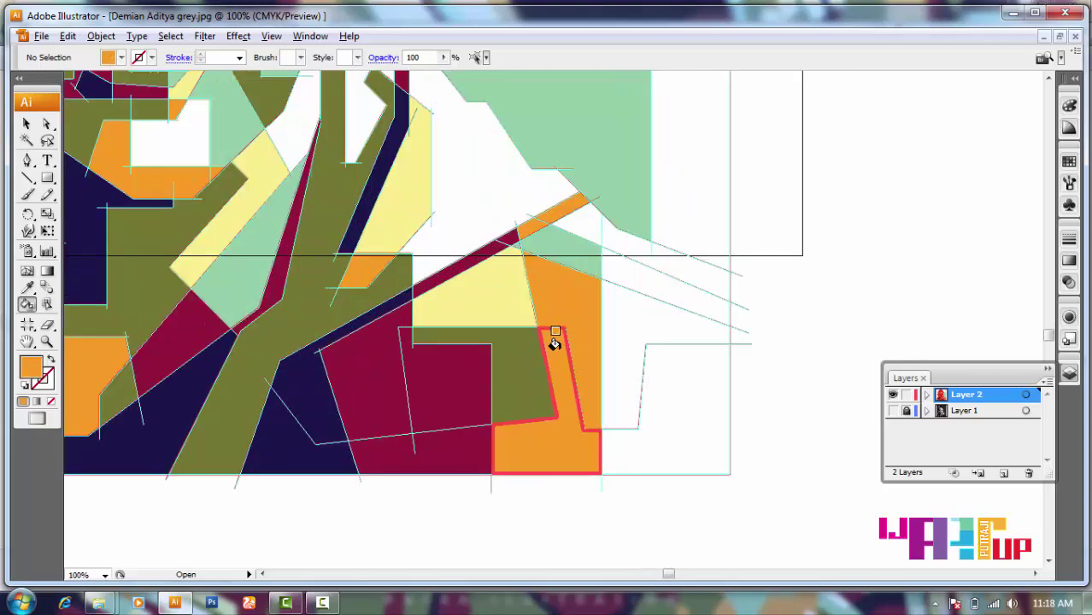
scroll(571, 332, down, 1)
scroll(718, 487, down, 4)
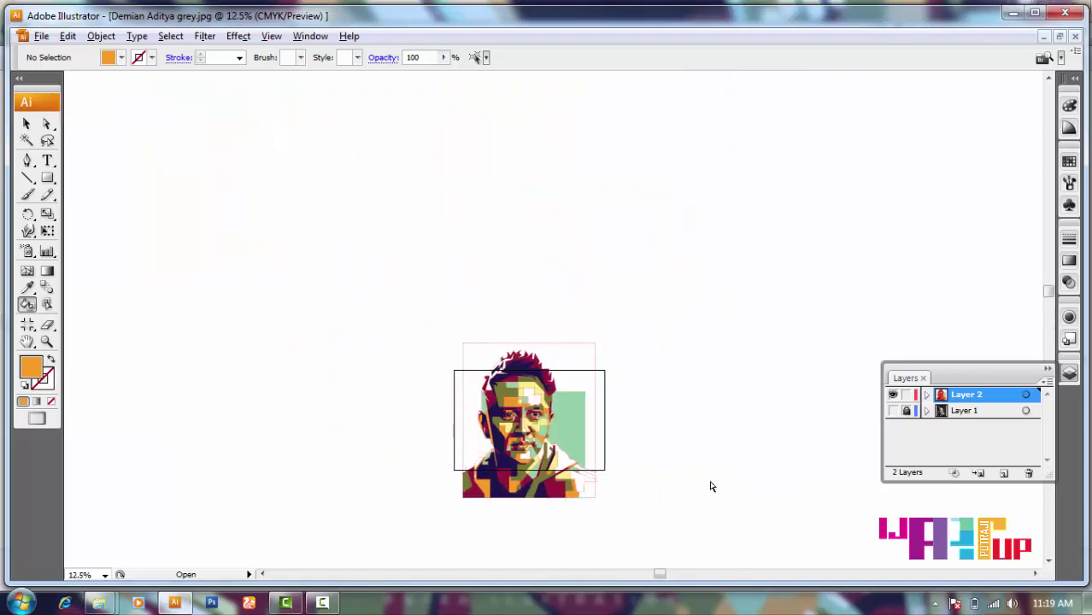
- Select the portrait, bring up the Color panel, then deselect
click(27, 125)
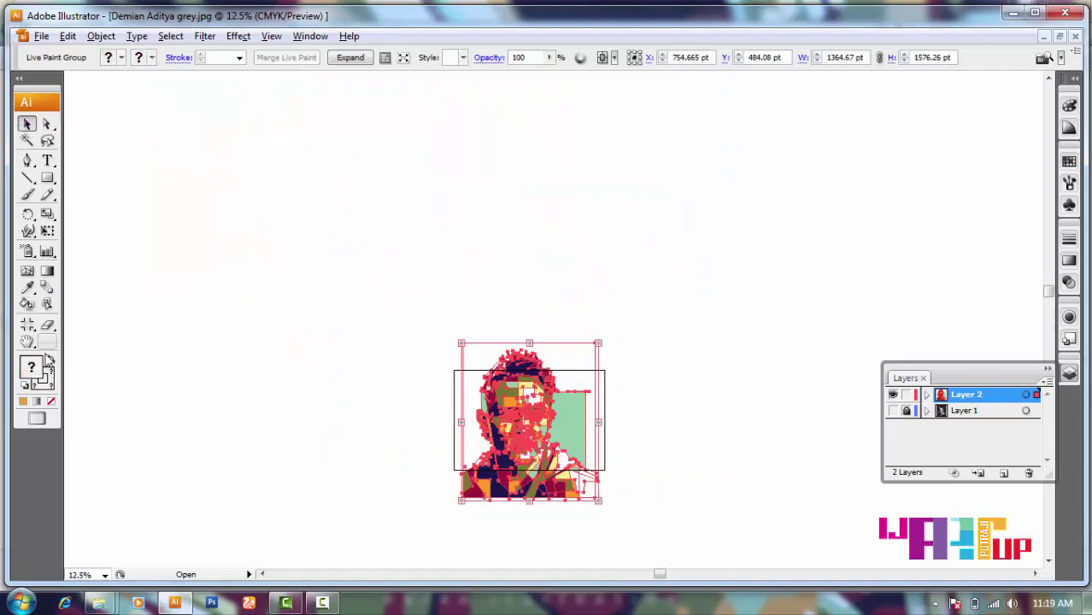
click(51, 403)
click(157, 414)
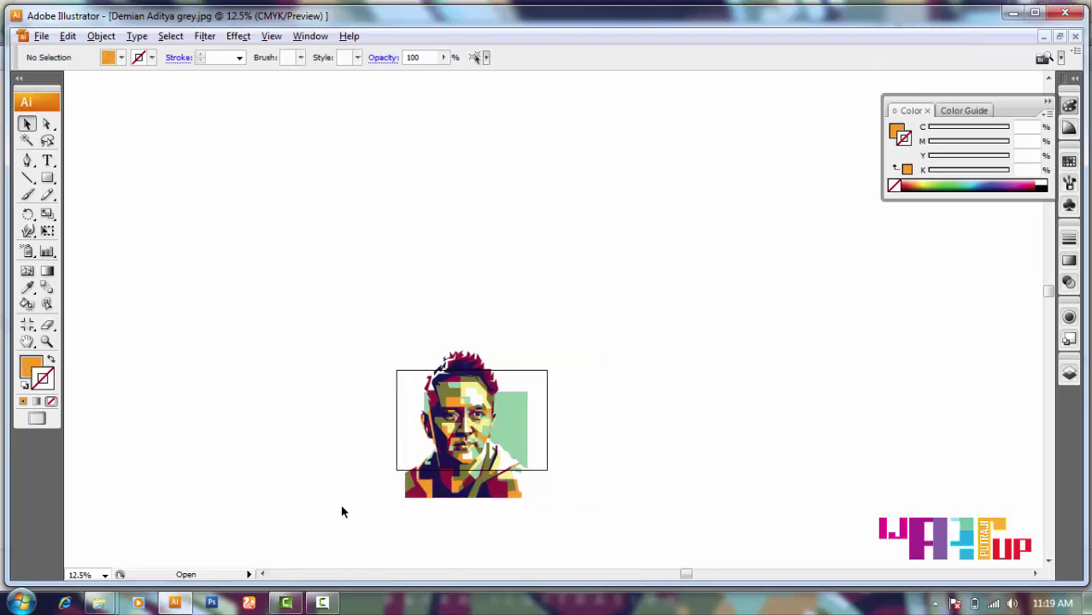
scroll(509, 483, up, 1)
scroll(510, 483, up, 2)
scroll(218, 106, left, 1)
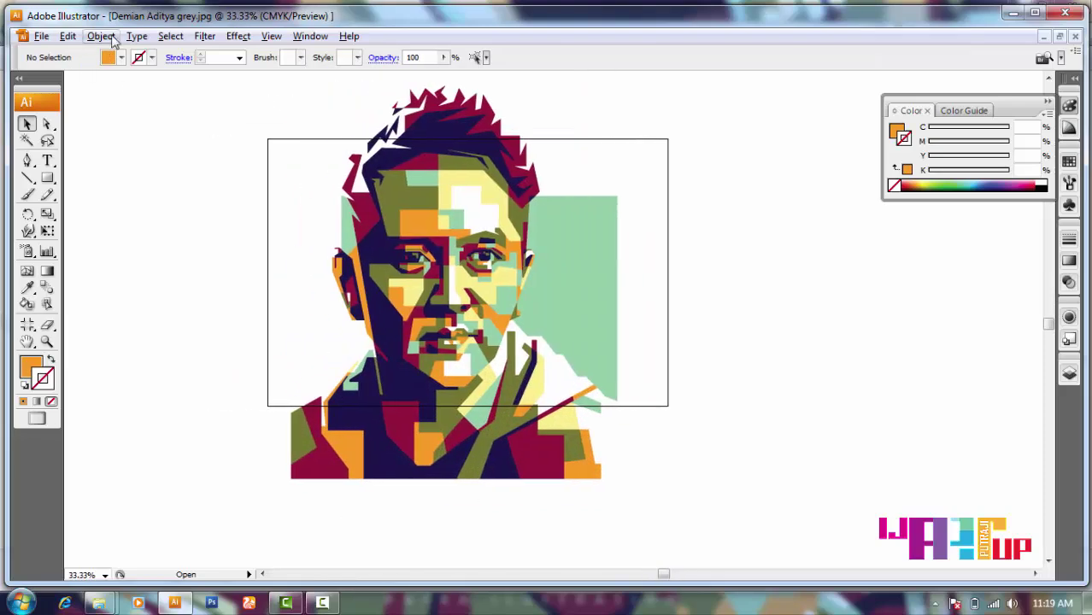
- Type DEMIAN and ADITYA at 72 pt on the green panel, moving ADITYA below
key(t)
click(552, 275)
click(517, 58)
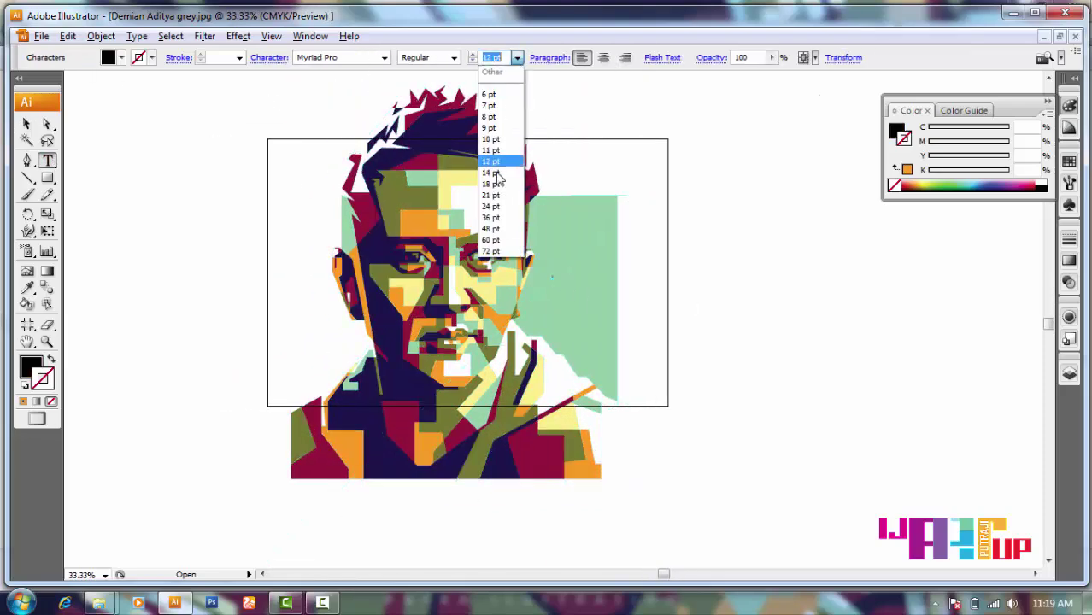
click(491, 251)
text(N)
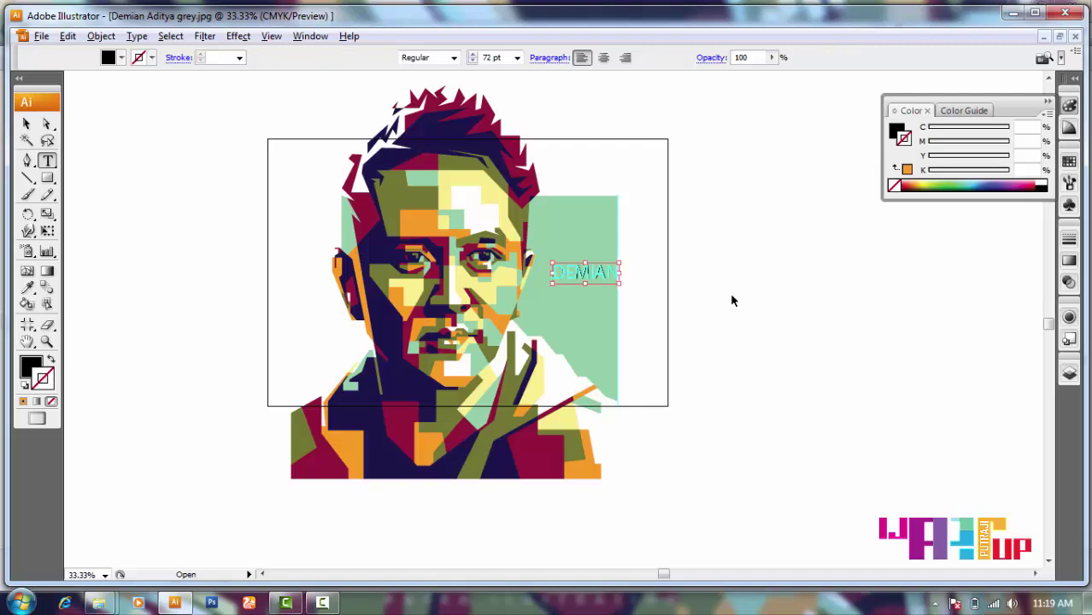
click(702, 309)
text(ADITYA)
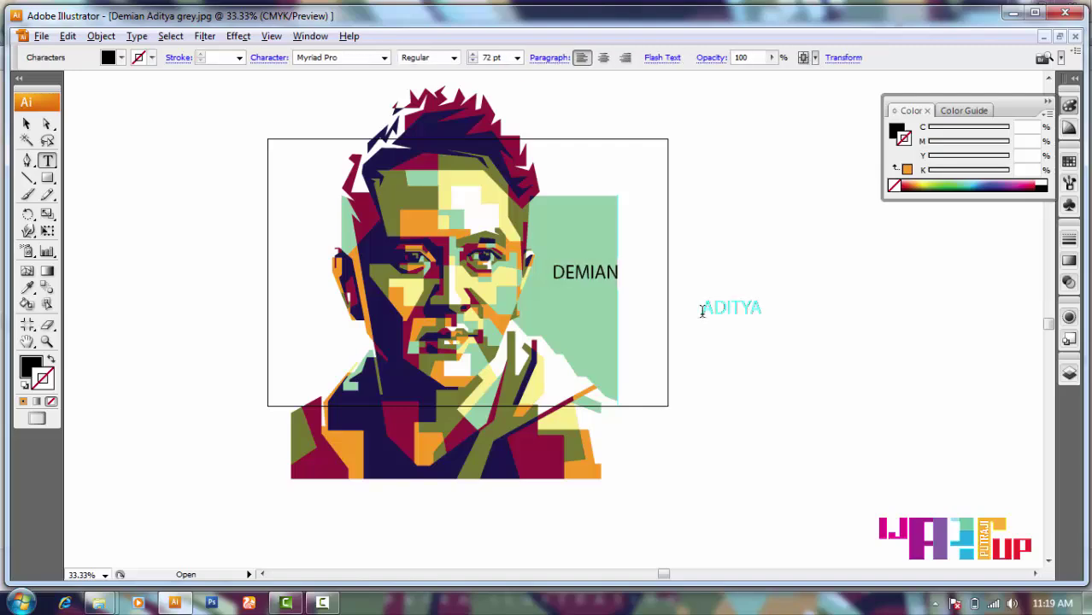
drag(733, 315, 581, 301)
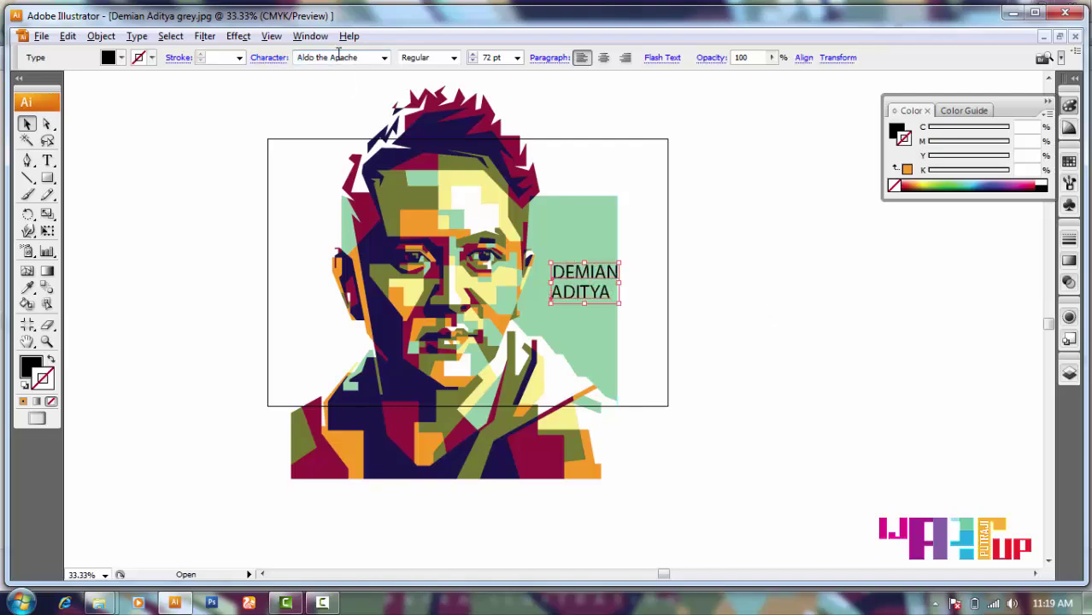
- Select the ADITYA text, check it up close, and sample a maroon colour for it
click(135, 219)
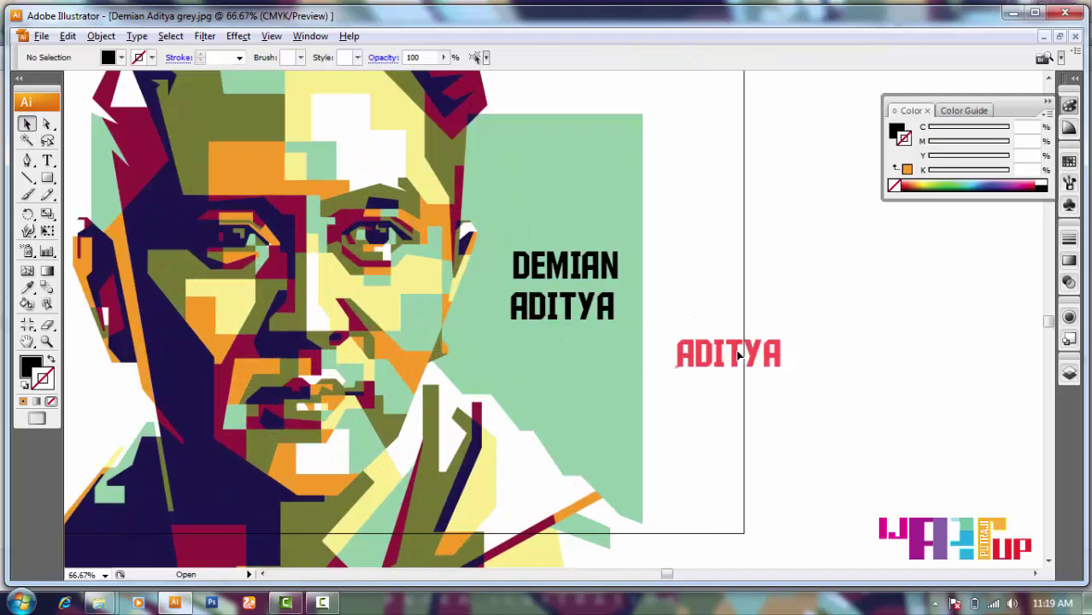
click(641, 342)
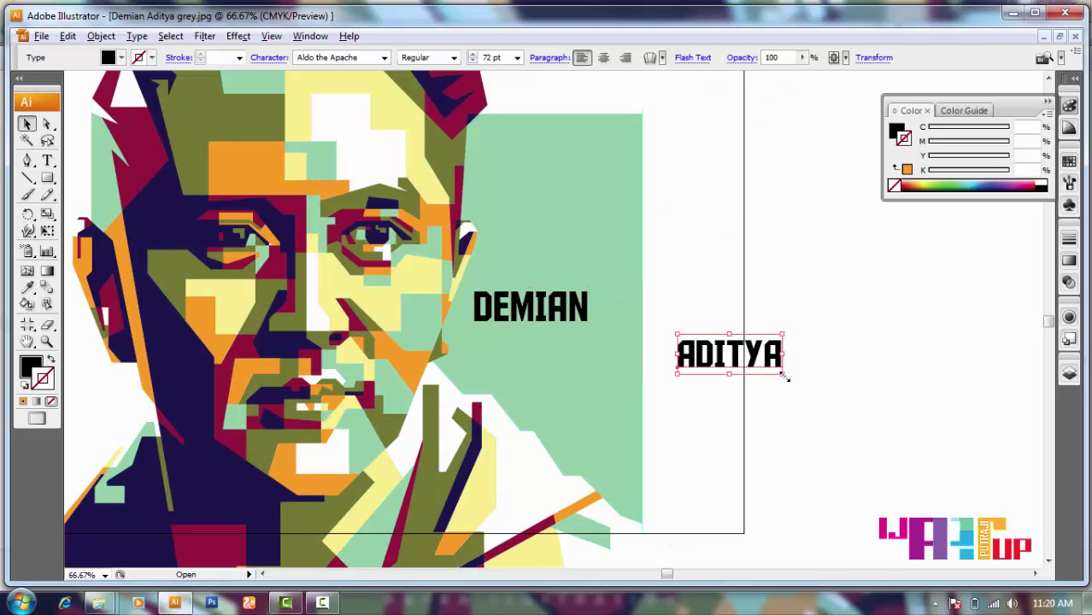
double_click(573, 340)
key(ctrl+plus)
key(ctrl+plus)
key(ctrl+plus)
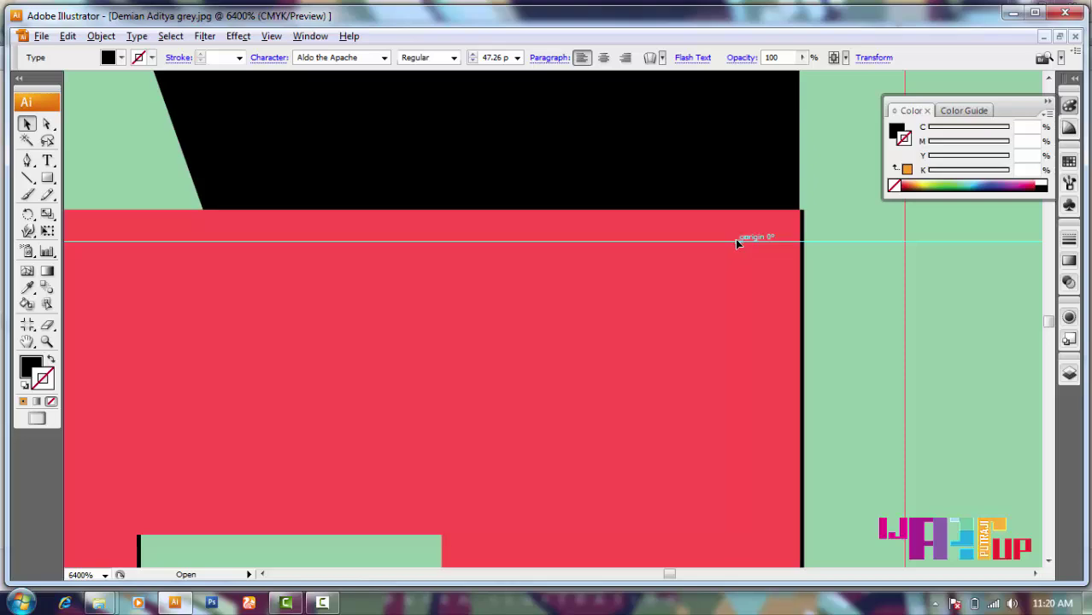
key(ctrl+minus)
key(ctrl+minus)
key(ctrl+minus)
key(ctrl+minus)
key(ctrl+minus)
key(ctrl+minus)
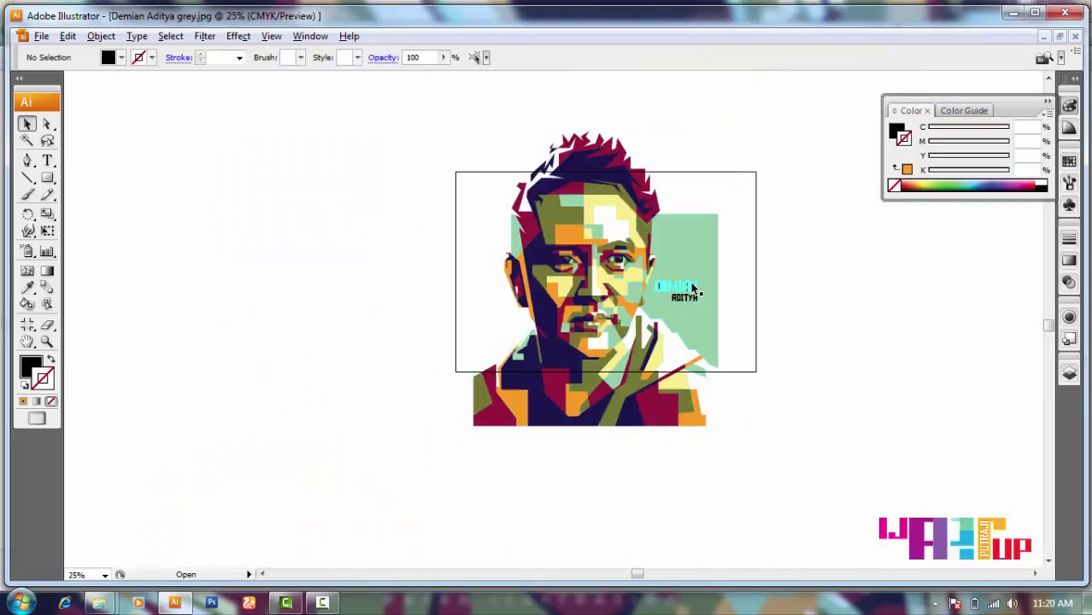
key(i)
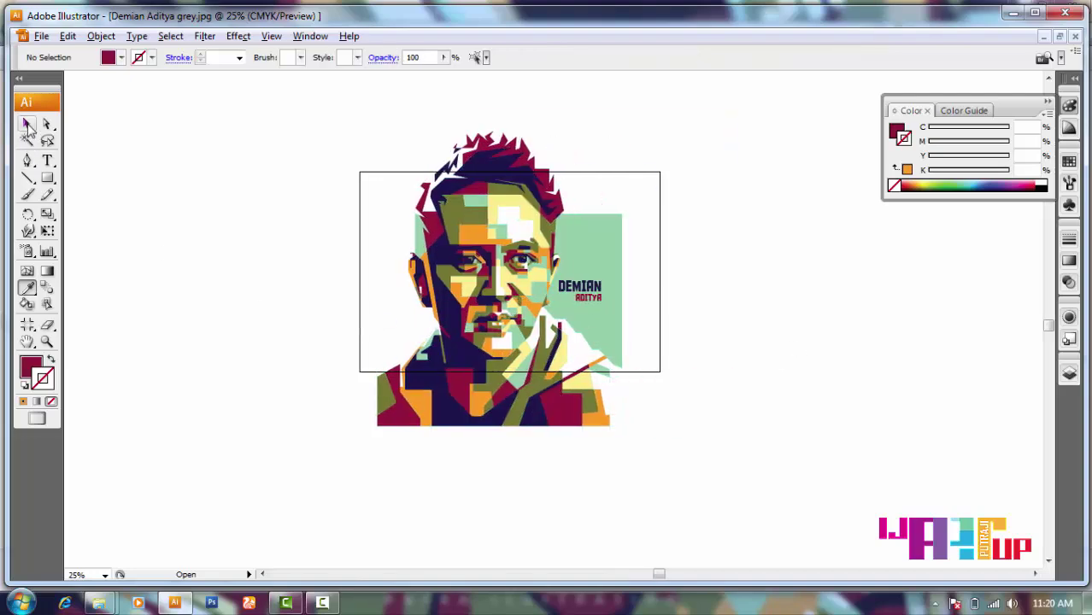
click(27, 127)
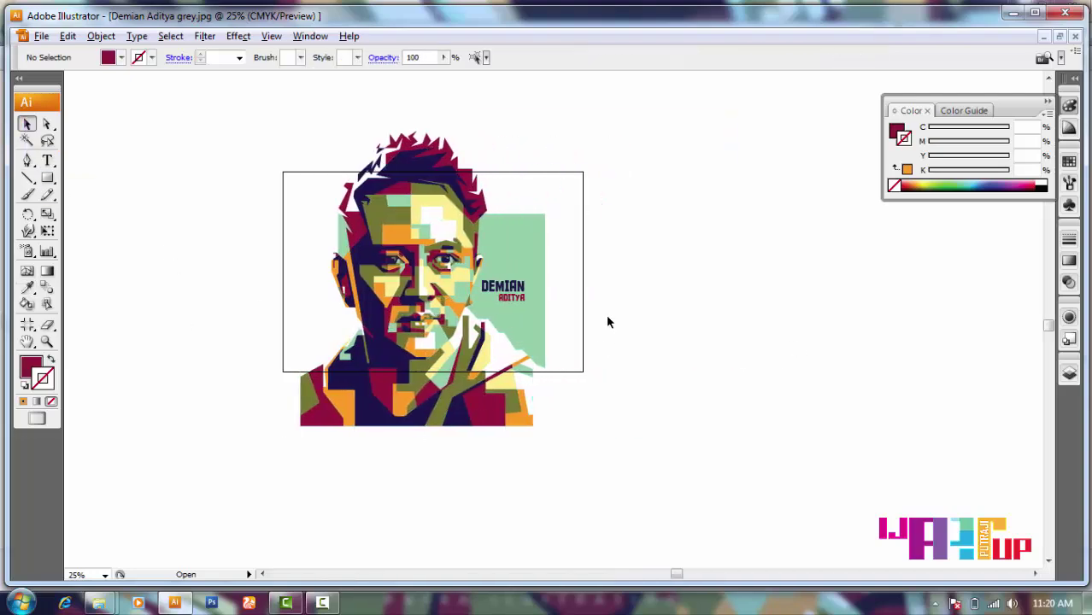
- Save the artwork as Demian Aditya.ai, dropping 'grey' from the file name
scroll(590, 299, up, 1)
scroll(743, 298, left, 1)
scroll(278, 344, down, 3)
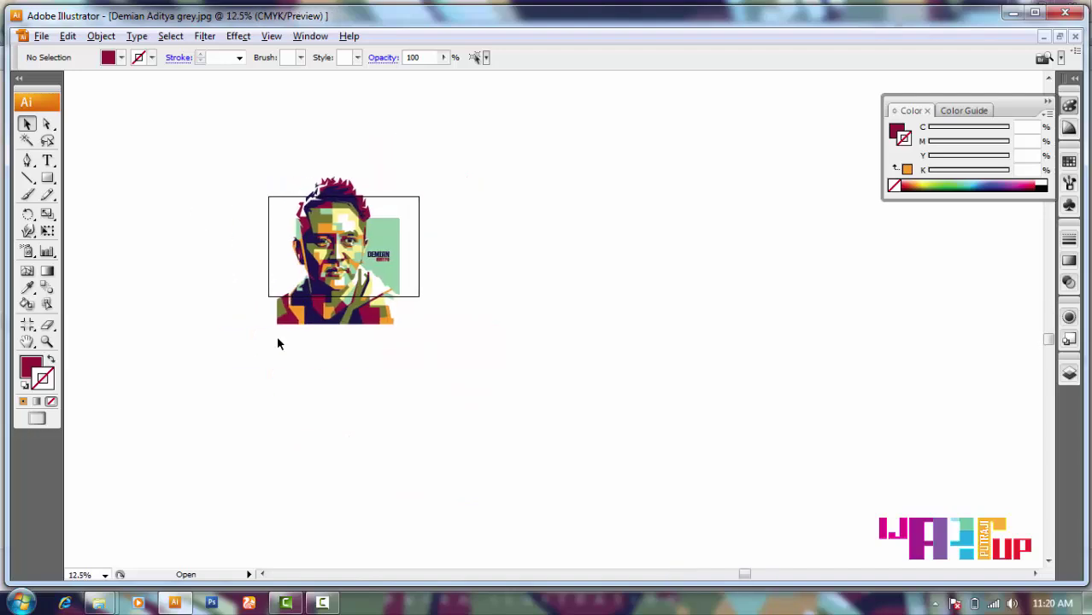
scroll(243, 285, up, 5)
scroll(242, 284, down, 4)
click(41, 36)
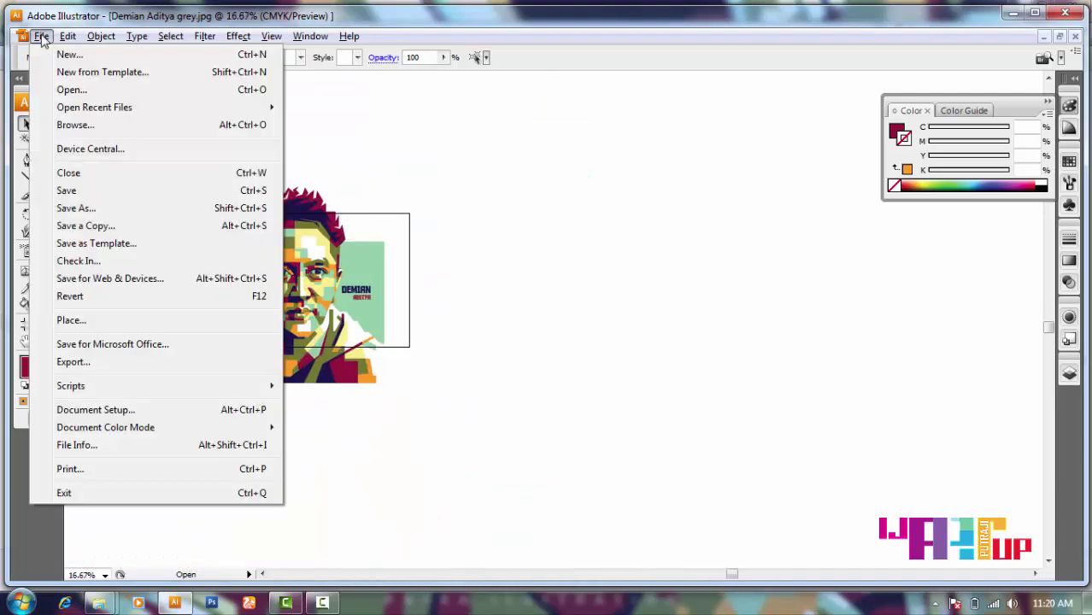
click(74, 203)
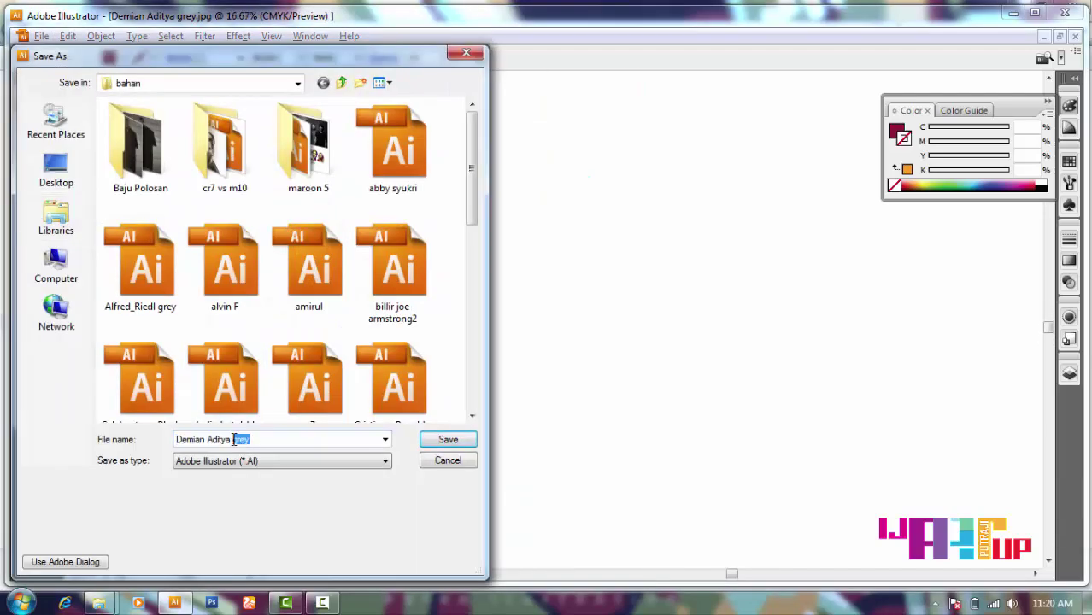
key(BackSpace)
key(Return)
key(Return)
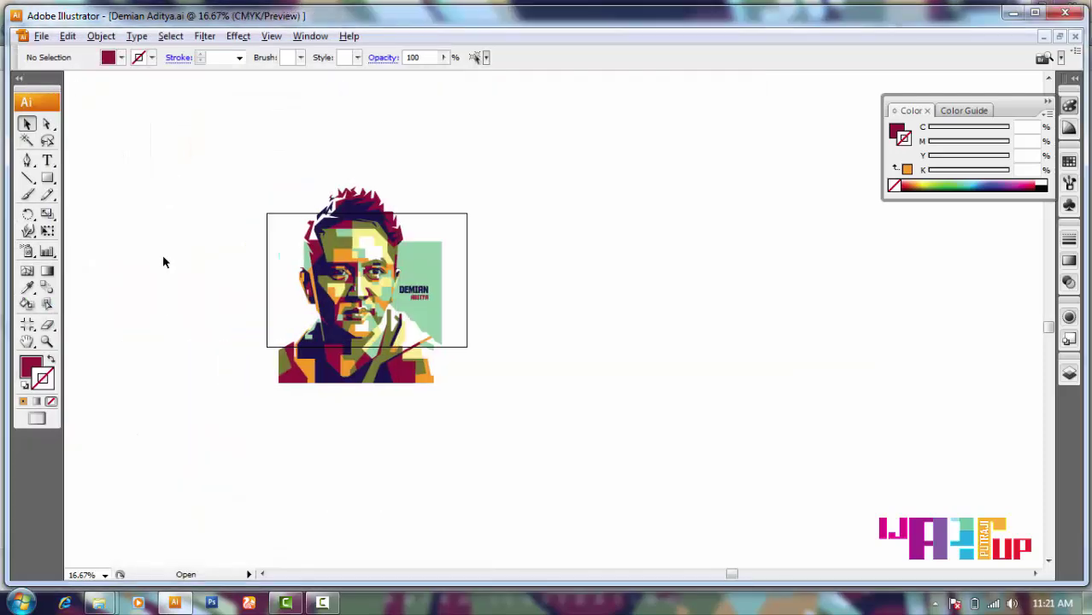
- Export the artwork as an RGB JPEG into the finish > Simpel folder
click(41, 36)
click(72, 362)
click(341, 83)
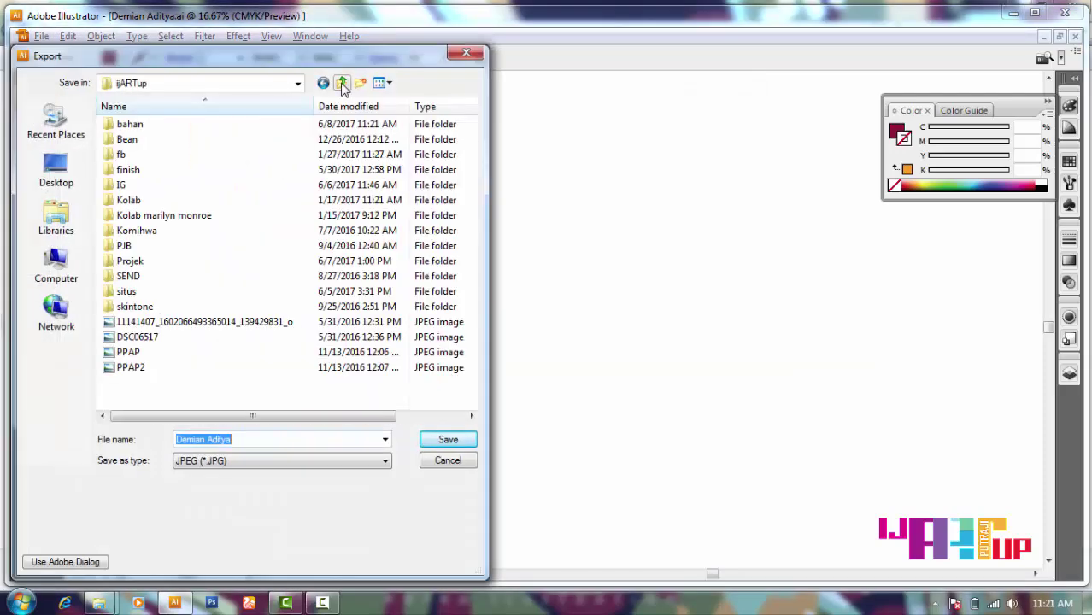
double_click(142, 176)
double_click(231, 272)
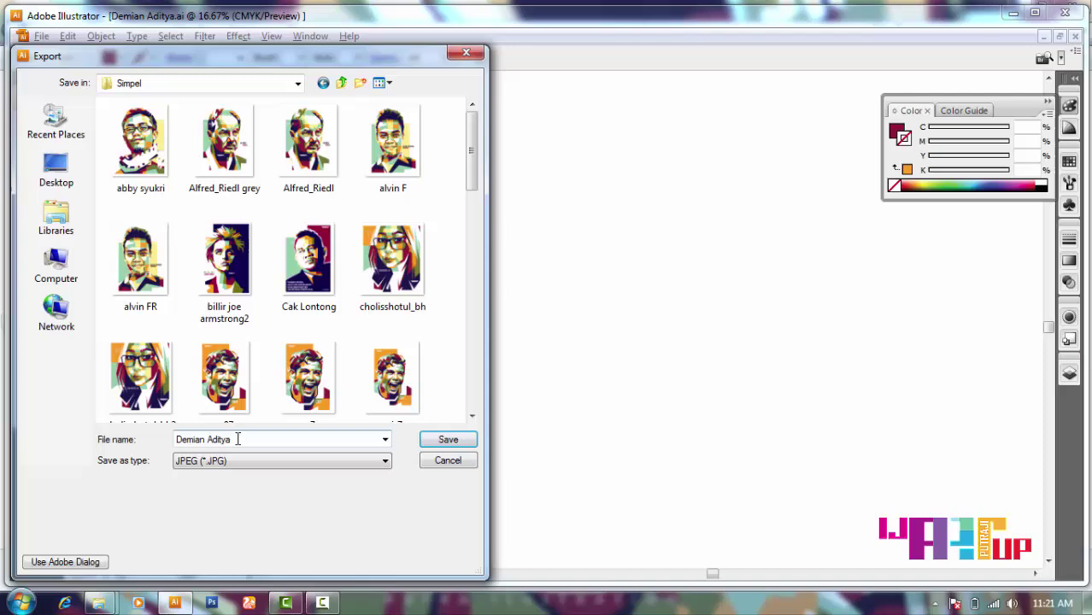
click(447, 440)
click(545, 178)
click(517, 193)
click(633, 120)
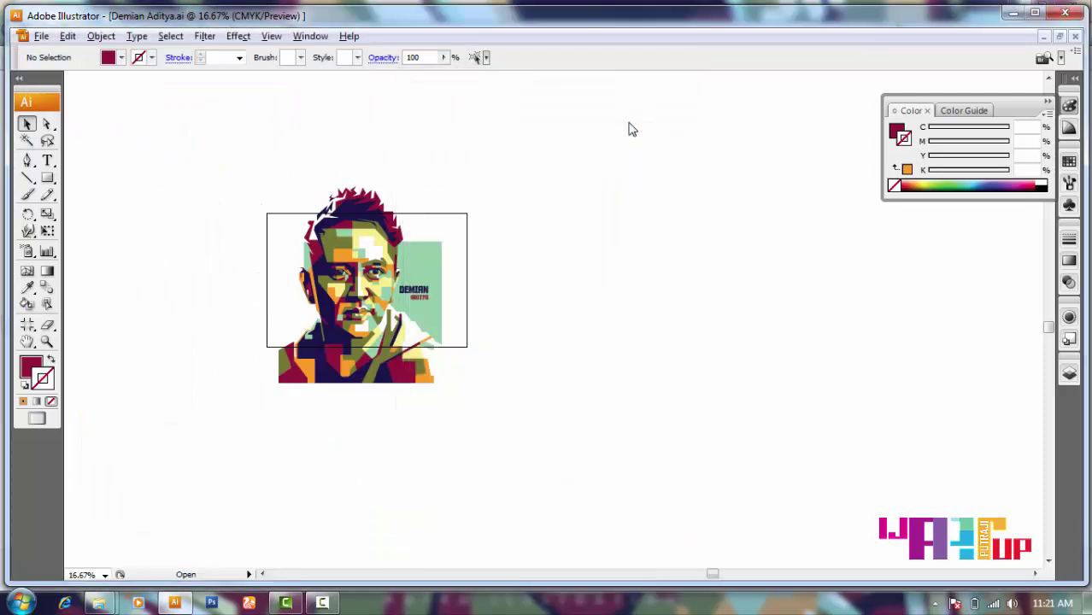
- Enlarge the crop area to frame the whole portrait at 1433.71 × 1697.66 pt
key(shift+o)
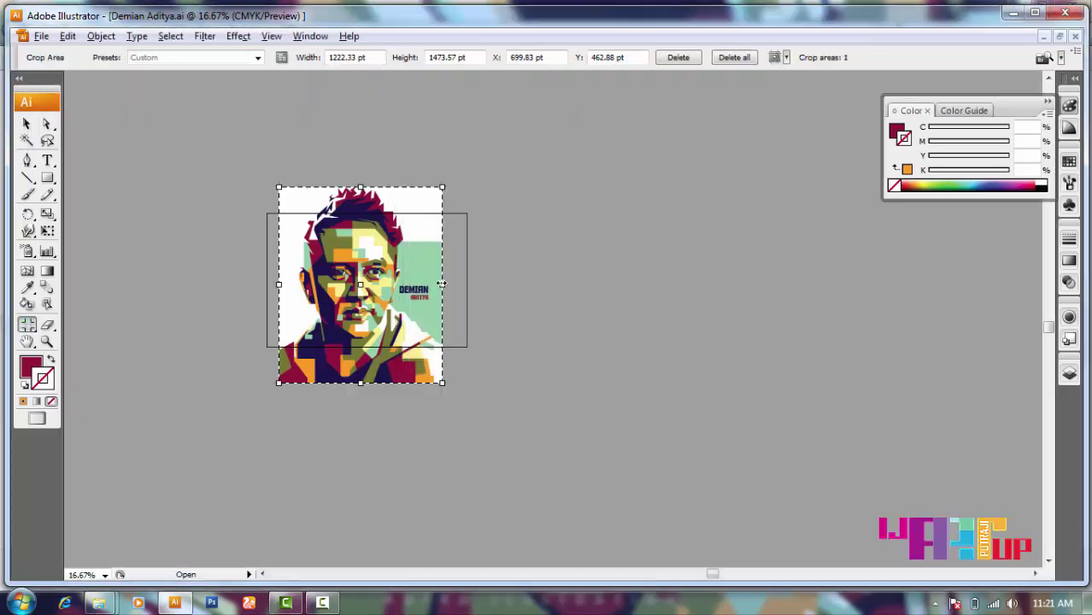
drag(366, 186, 365, 173)
drag(279, 278, 265, 279)
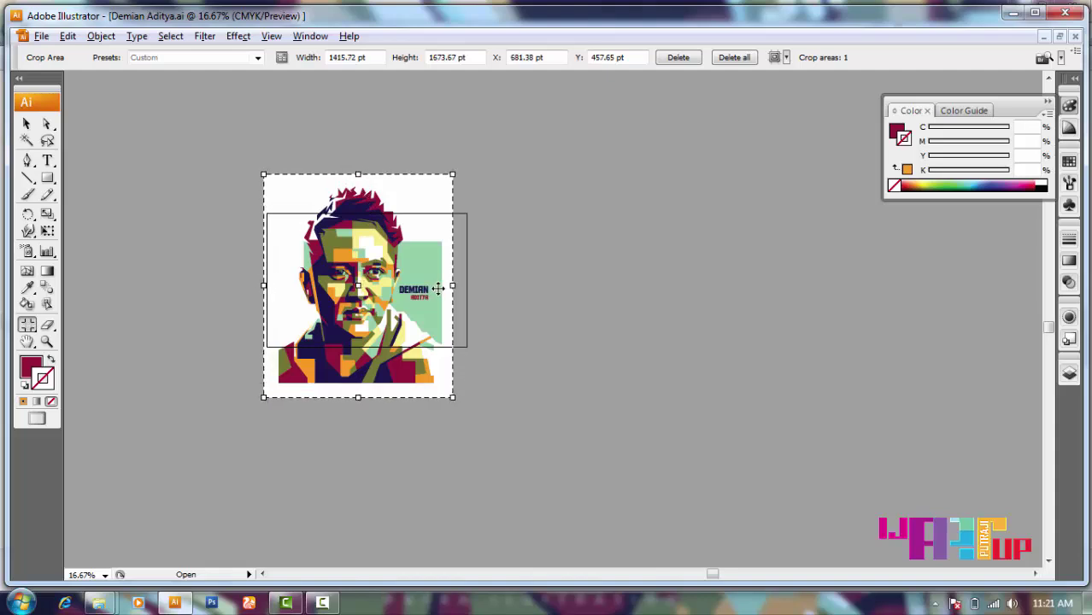
- Re-export Demian Aditya as a JPEG to Simpel, replacing the earlier file
click(41, 35)
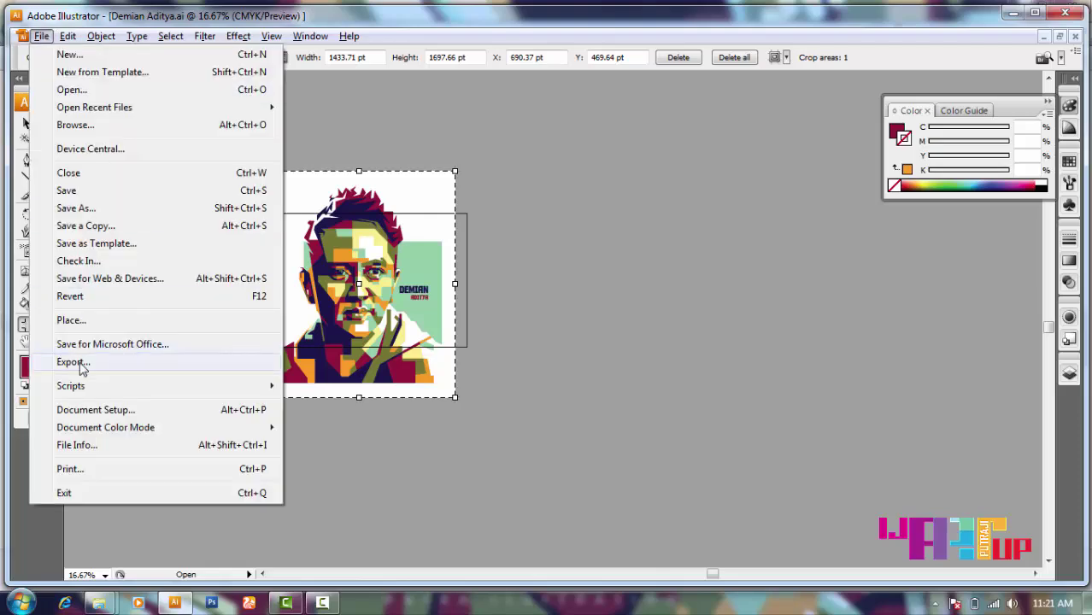
click(98, 360)
click(341, 82)
double_click(124, 293)
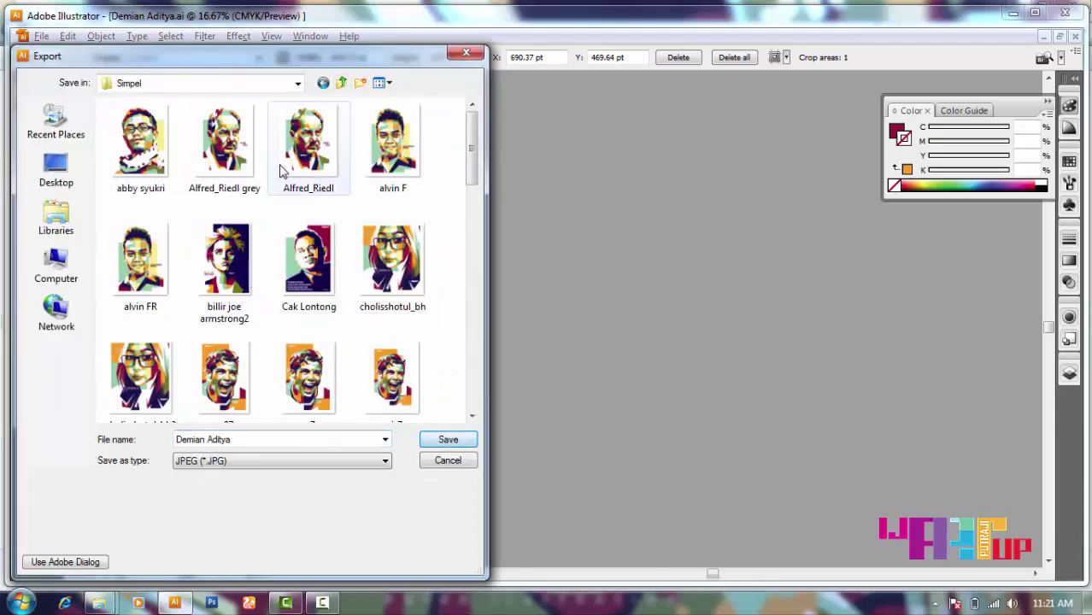
click(448, 439)
click(592, 307)
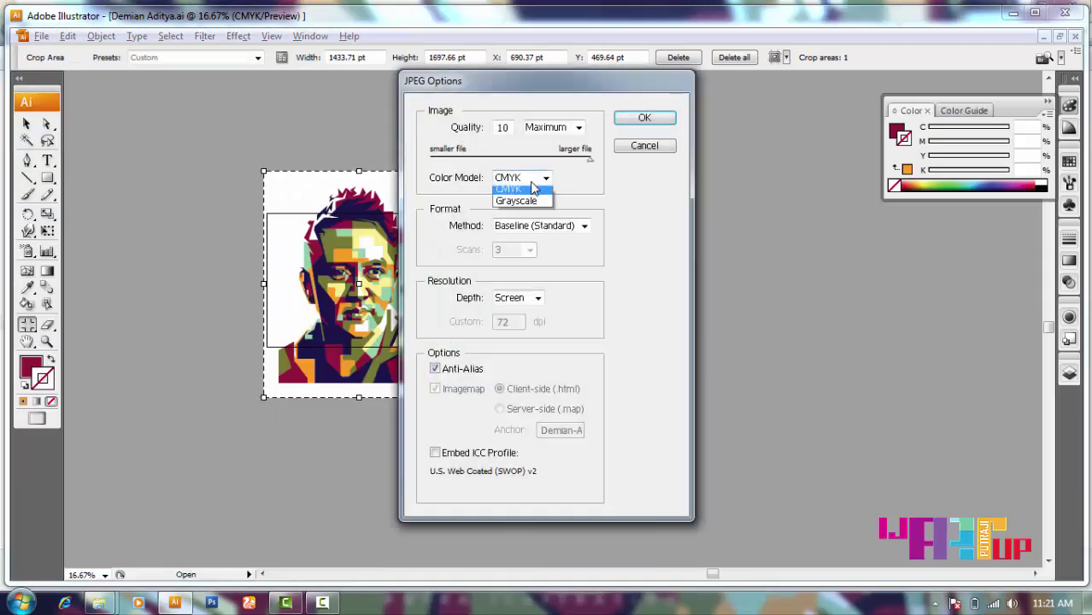
click(632, 125)
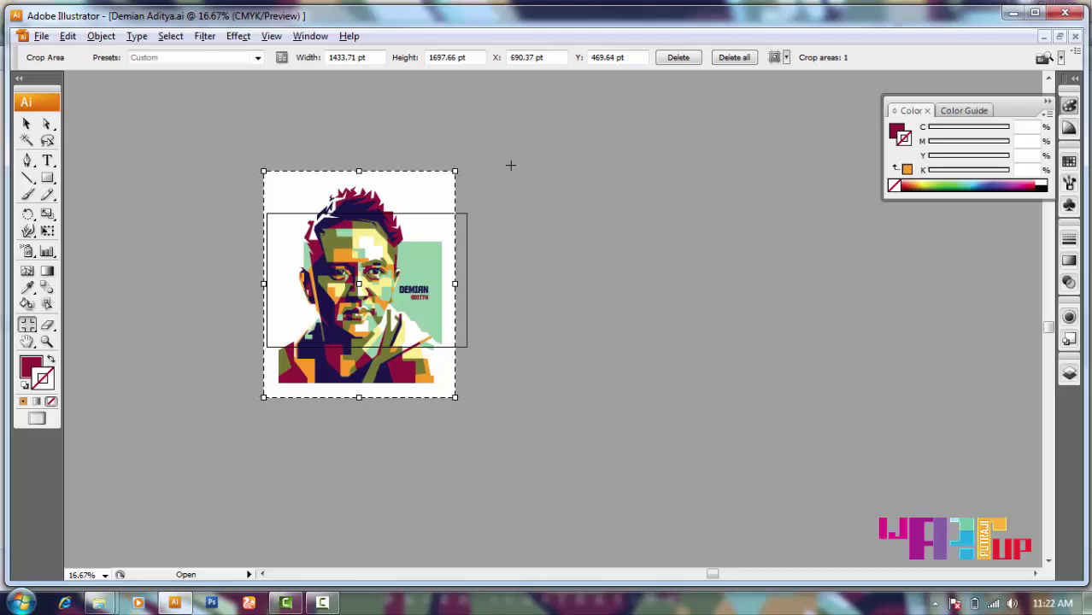